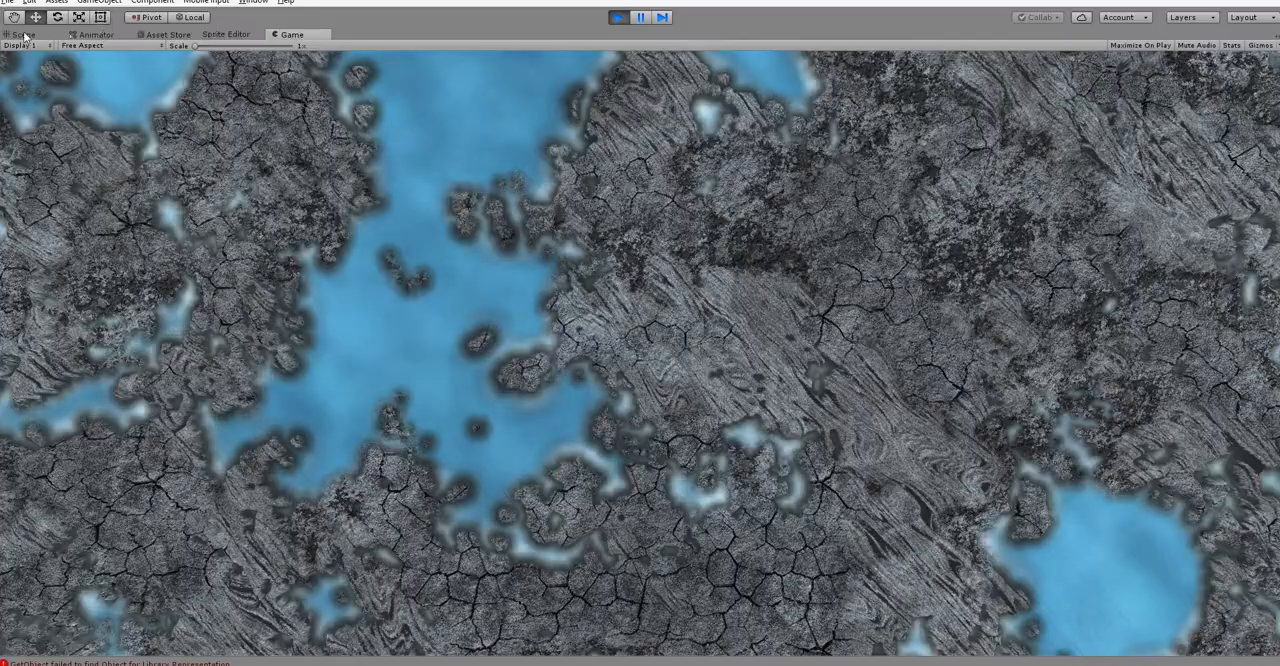
Step: Examine the rock and water terrain from several angles in the 3D scene view
left_click(22, 34)
left_click_drag(539, 389, 240, 348, "alt")
right_click_drag(405, 308, 668, 287, "alt")
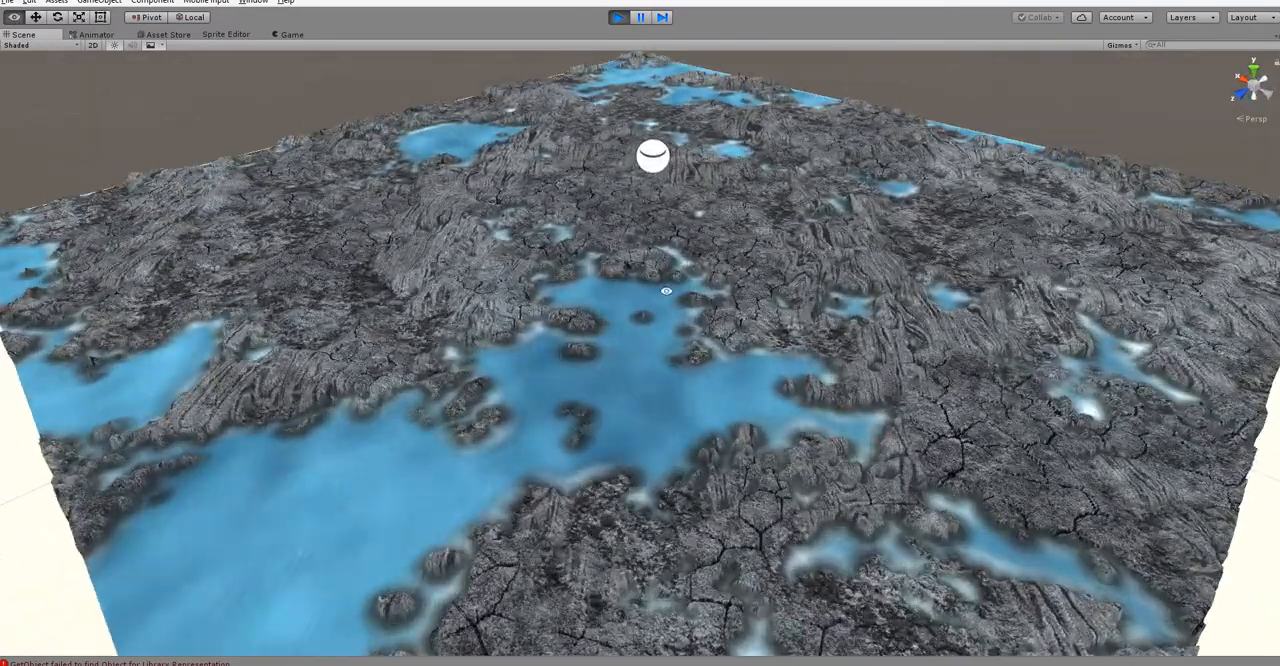
left_click_drag(686, 287, 1030, 256, "alt")
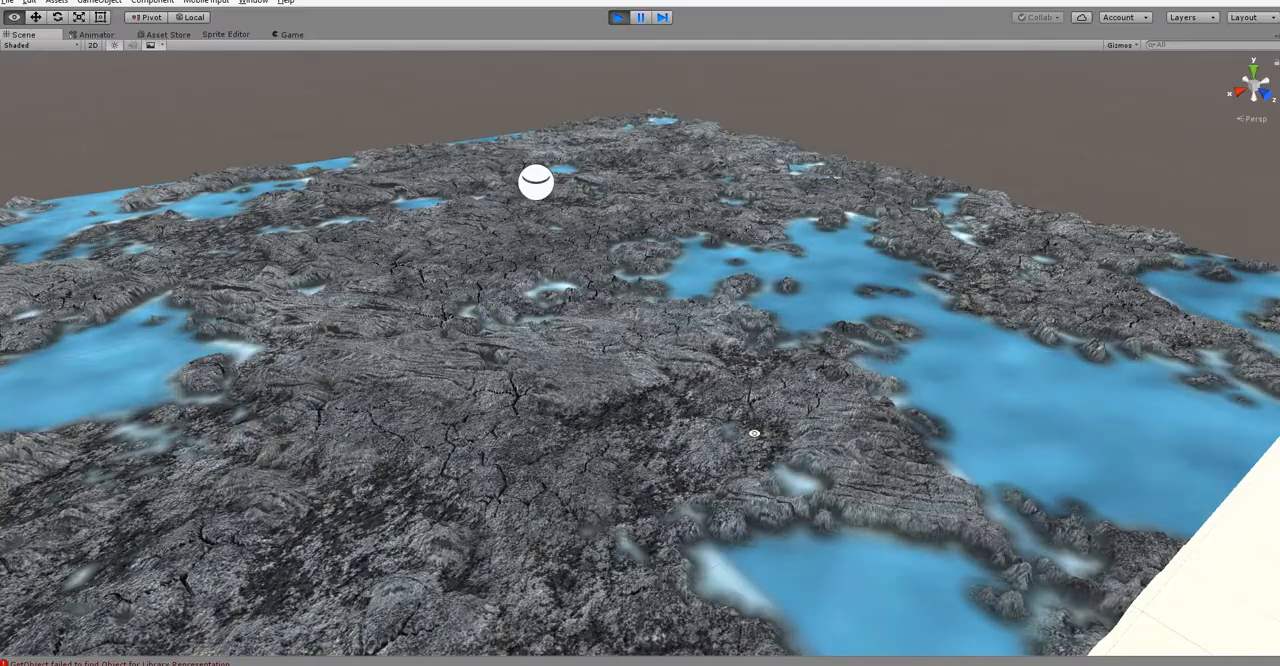
left_click_drag(754, 433, 400, 494, "alt")
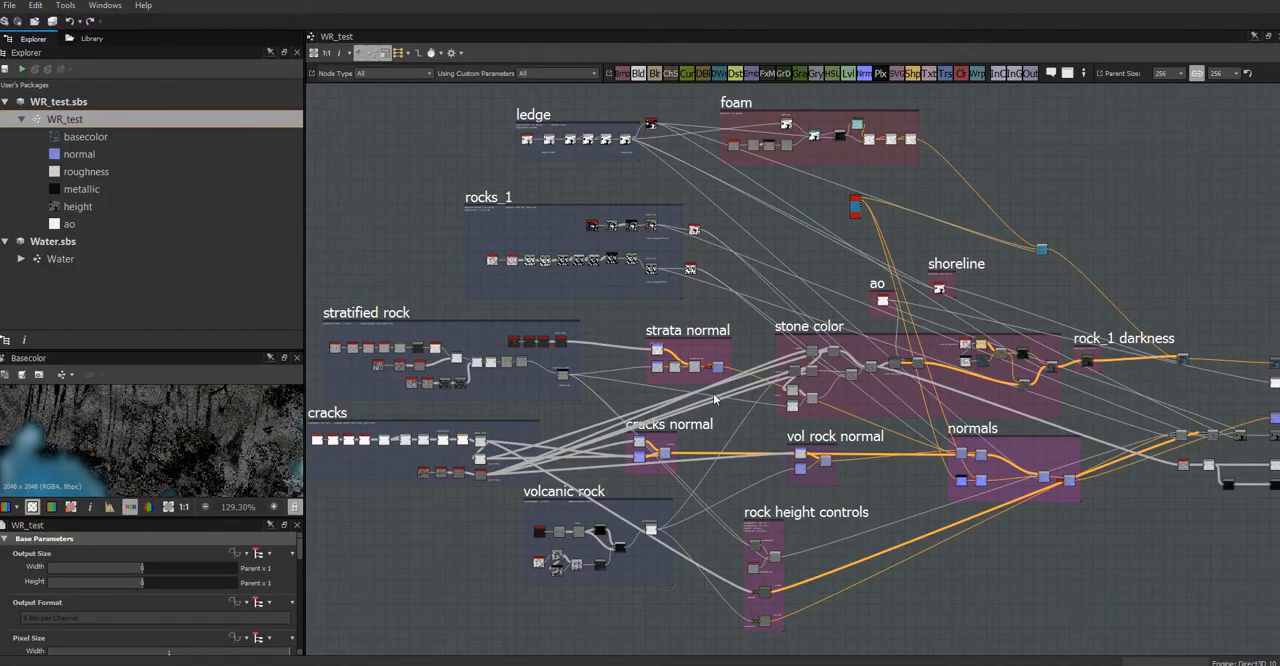
Step: In Substance Designer, browse the library's My Materials folder and its geometric and ground subfolders
left_click(88, 39)
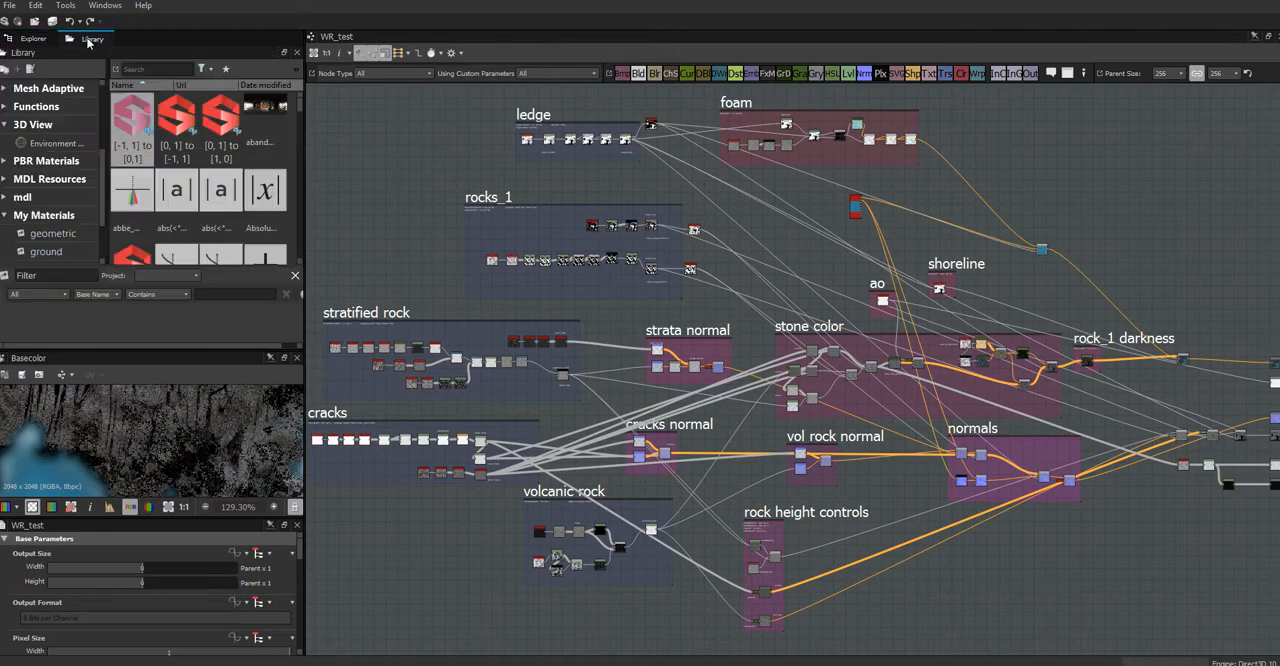
left_click(50, 219)
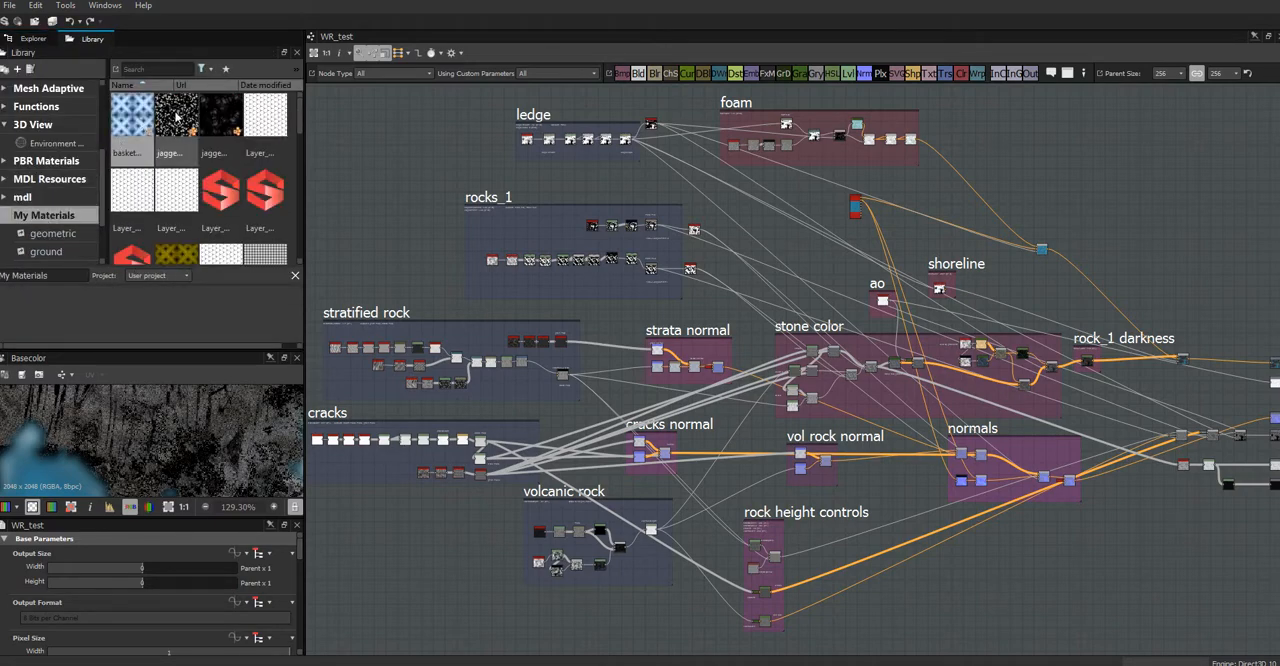
left_click_drag(299, 122, 298, 173)
left_click(56, 234)
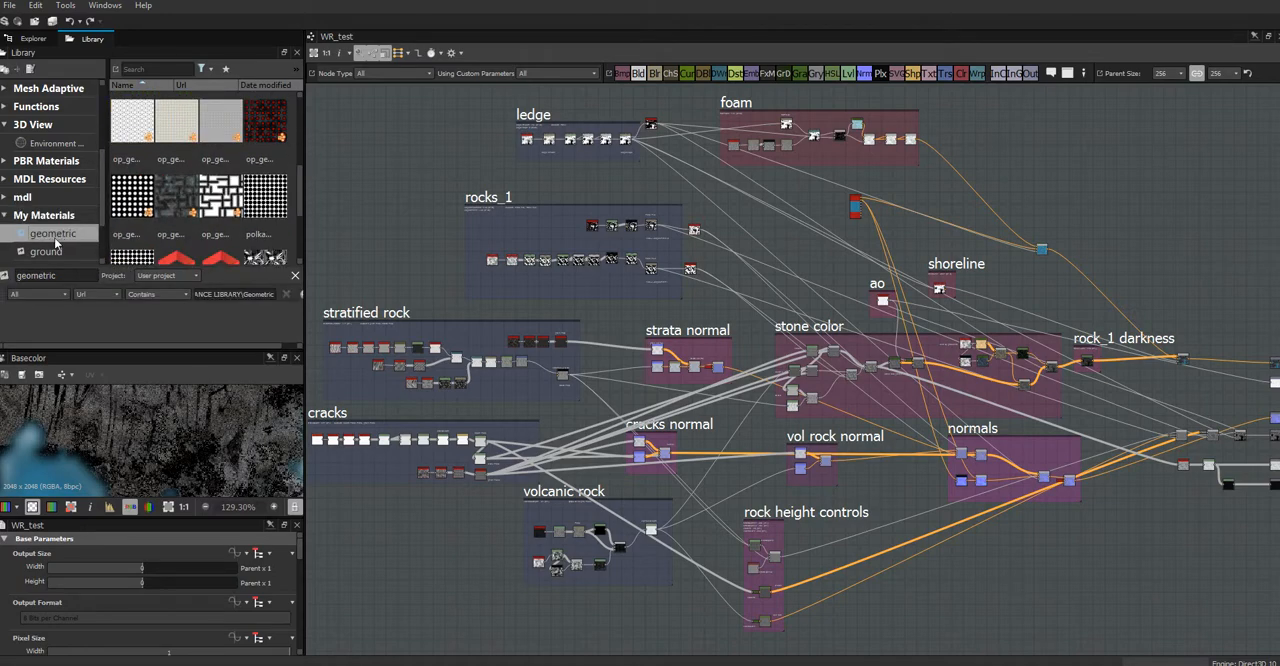
left_click(56, 254)
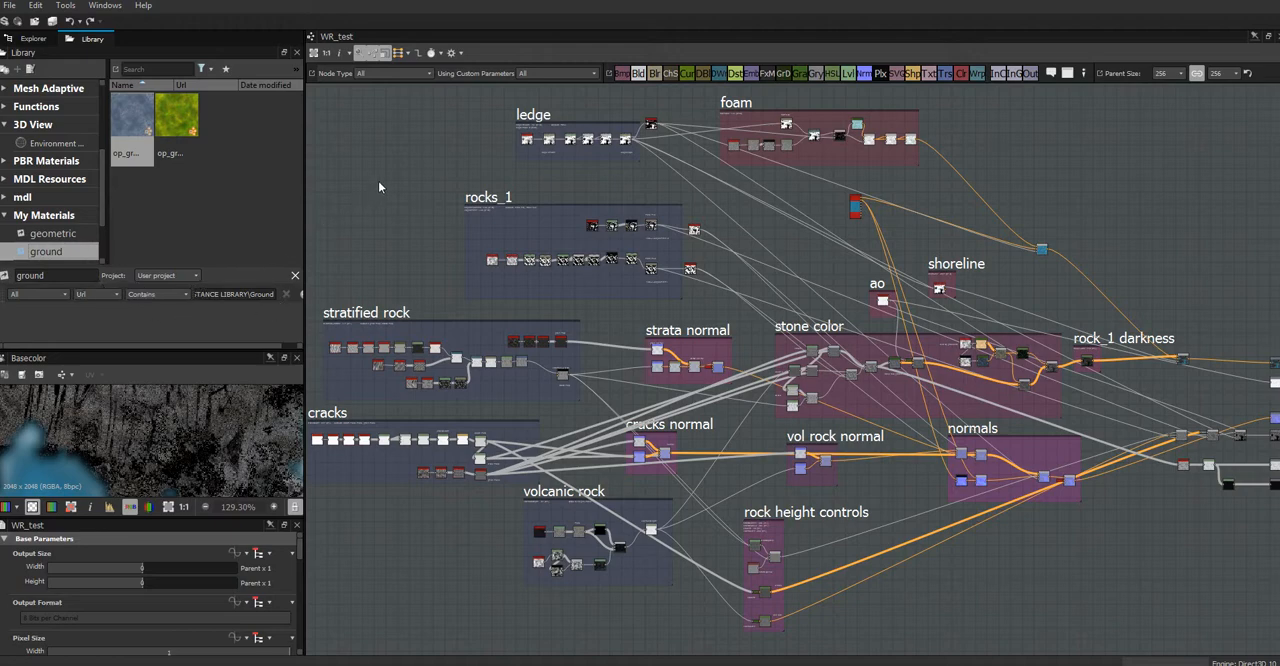
Step: Review the overall layout of the WR_test graph, from the rock and foam frames through to the output nodes
middle_click_drag(378, 181, 448, 194)
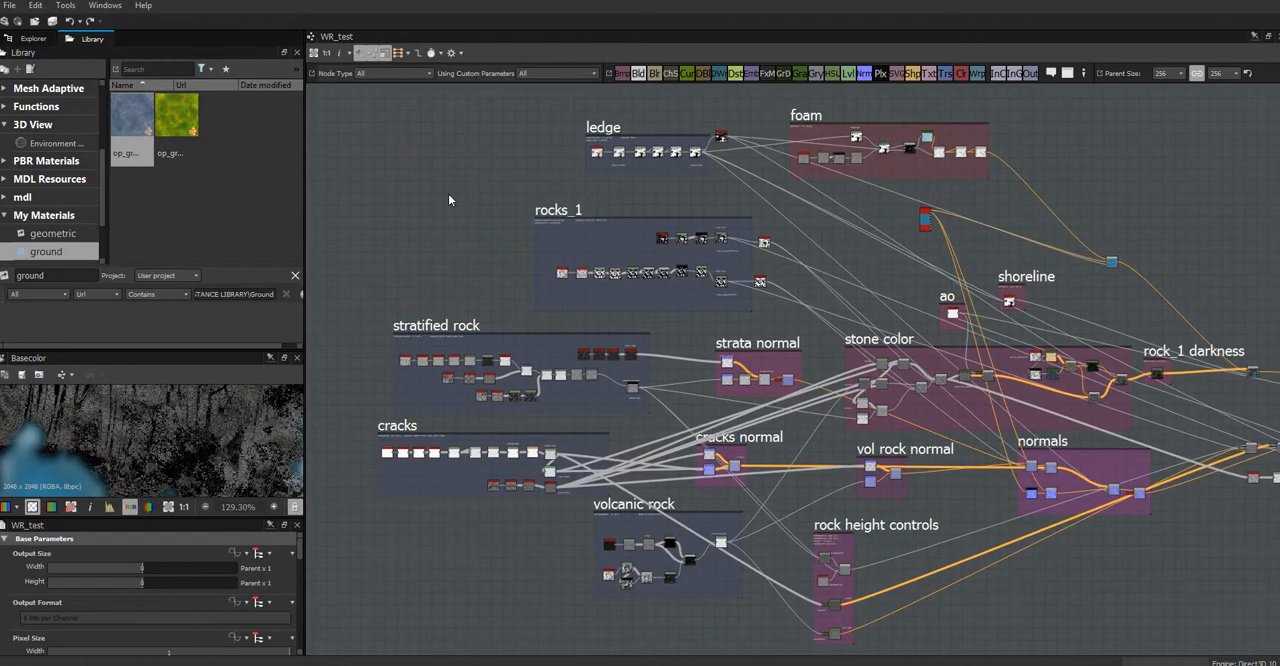
scroll(450, 198, "down", 3)
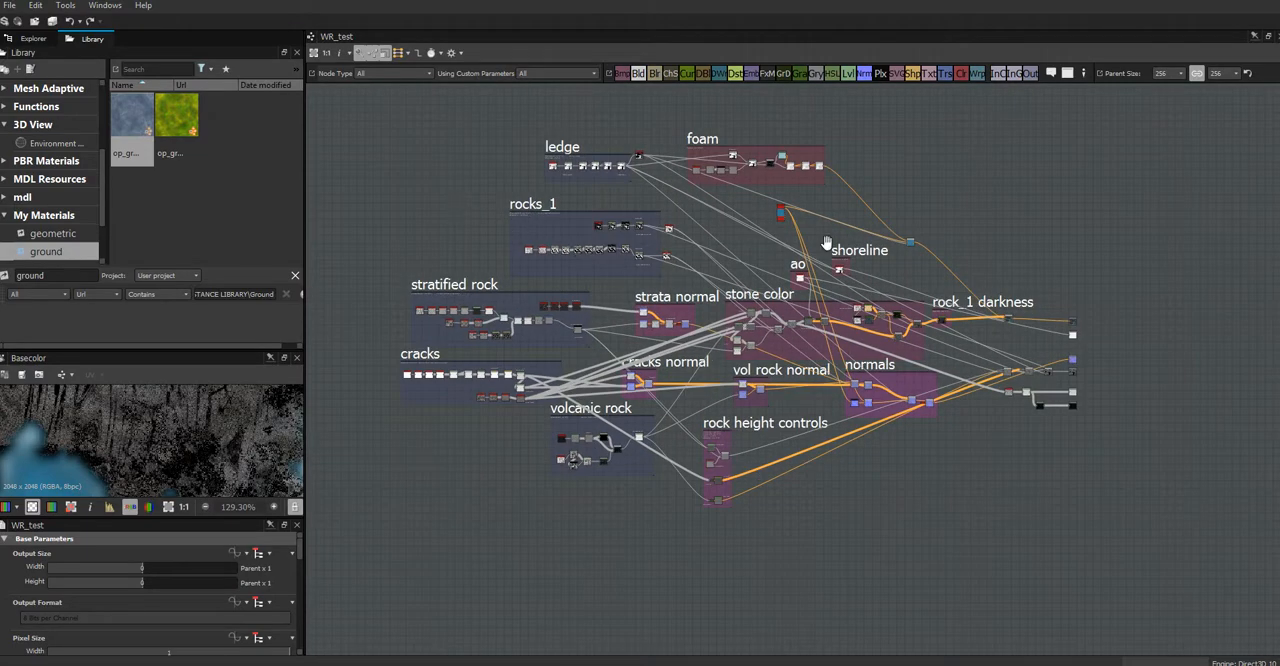
scroll(888, 172, "up", 2)
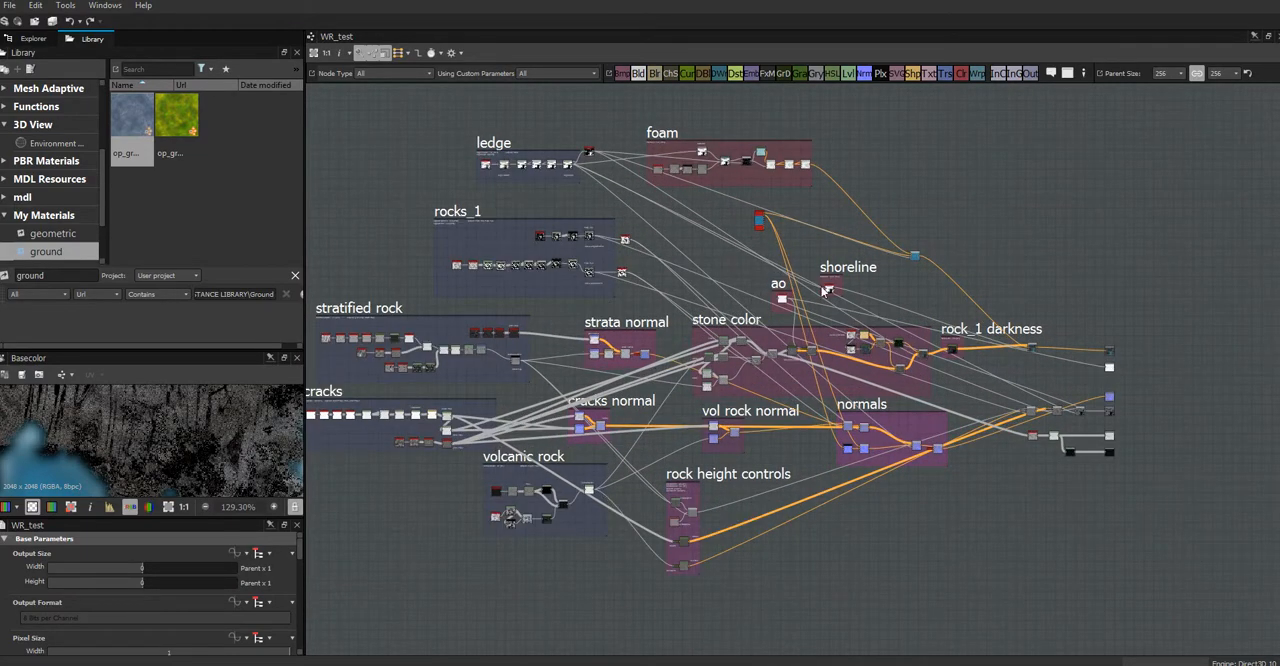
middle_click_drag(894, 531, 978, 556)
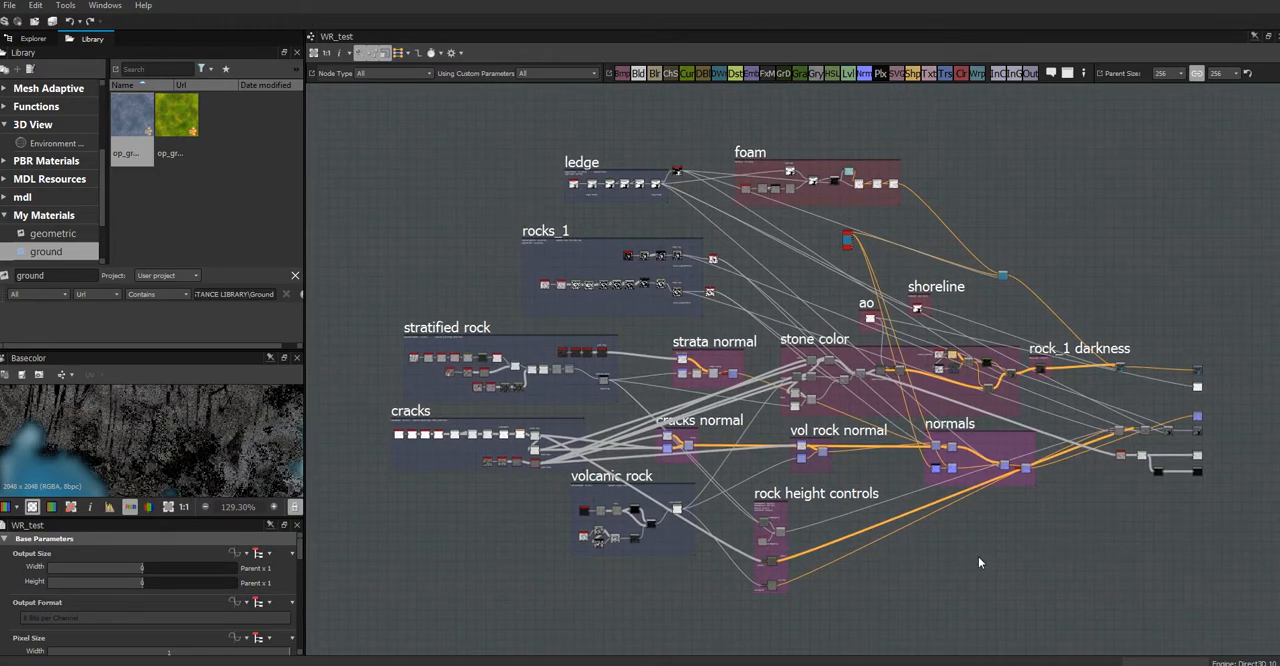
scroll(978, 556, "up", 2)
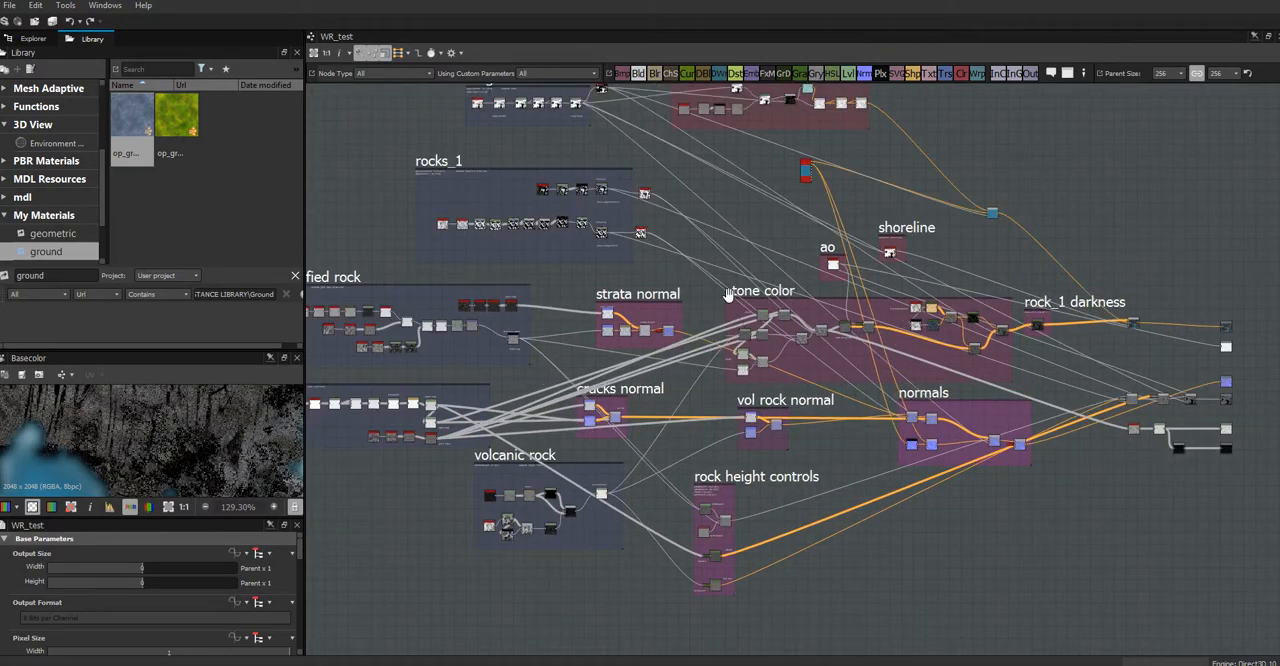
middle_click_drag(576, 116, 716, 172)
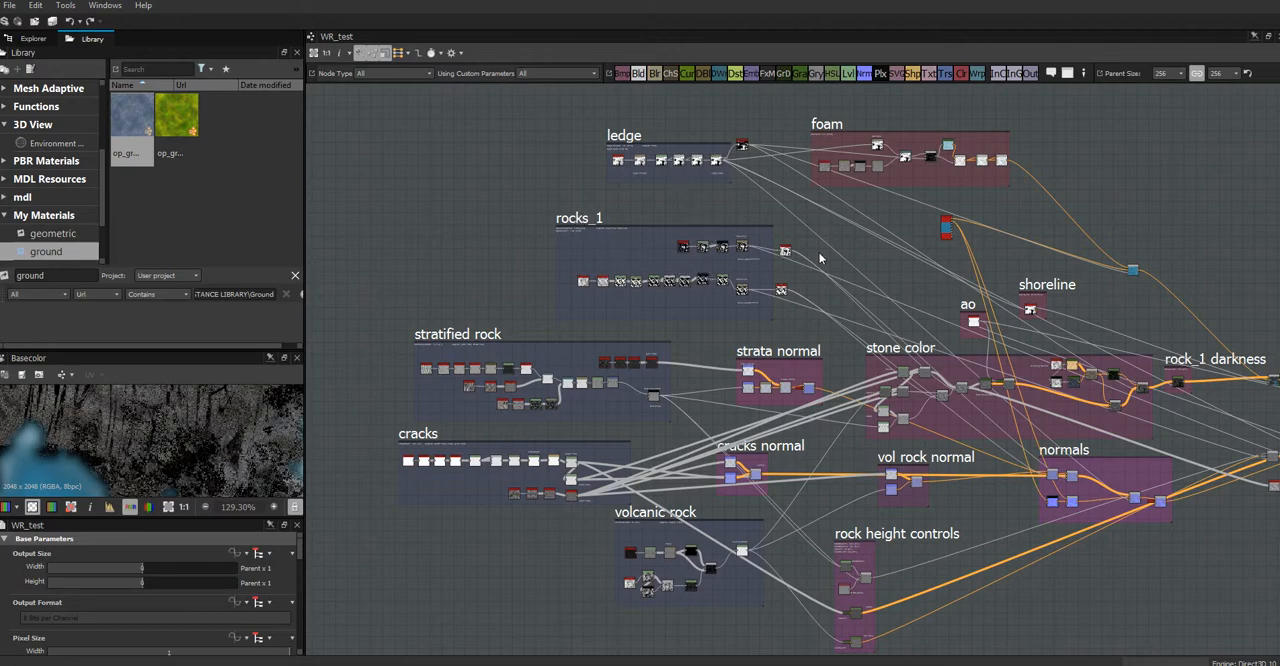
Step: Examine the ledge frame's node chain in the WR_test graph up close
scroll(827, 235, "up", 5)
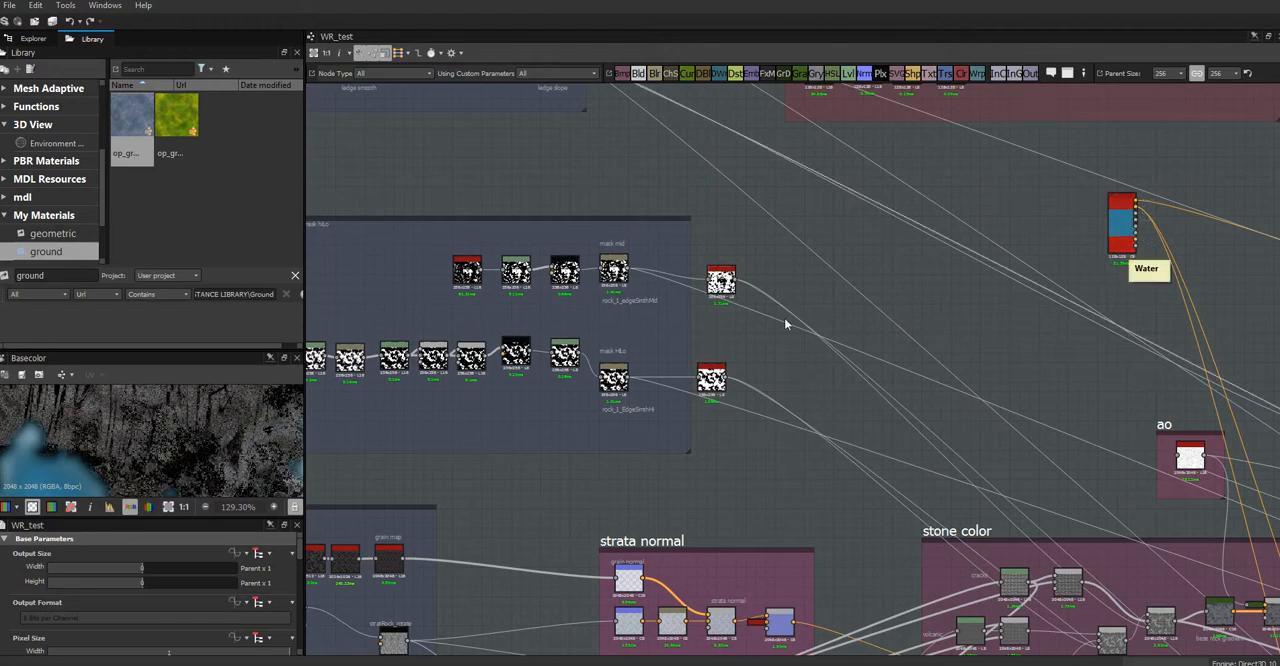
middle_click_drag(686, 219, 931, 474)
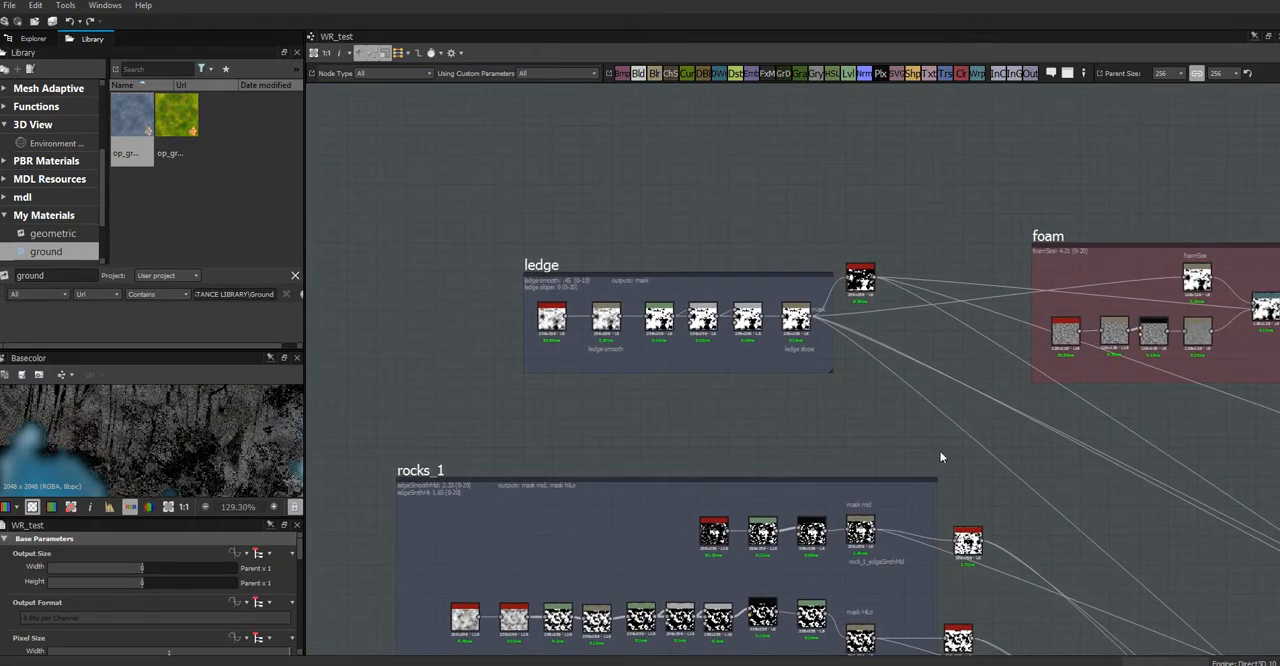
scroll(944, 447, "up", 3)
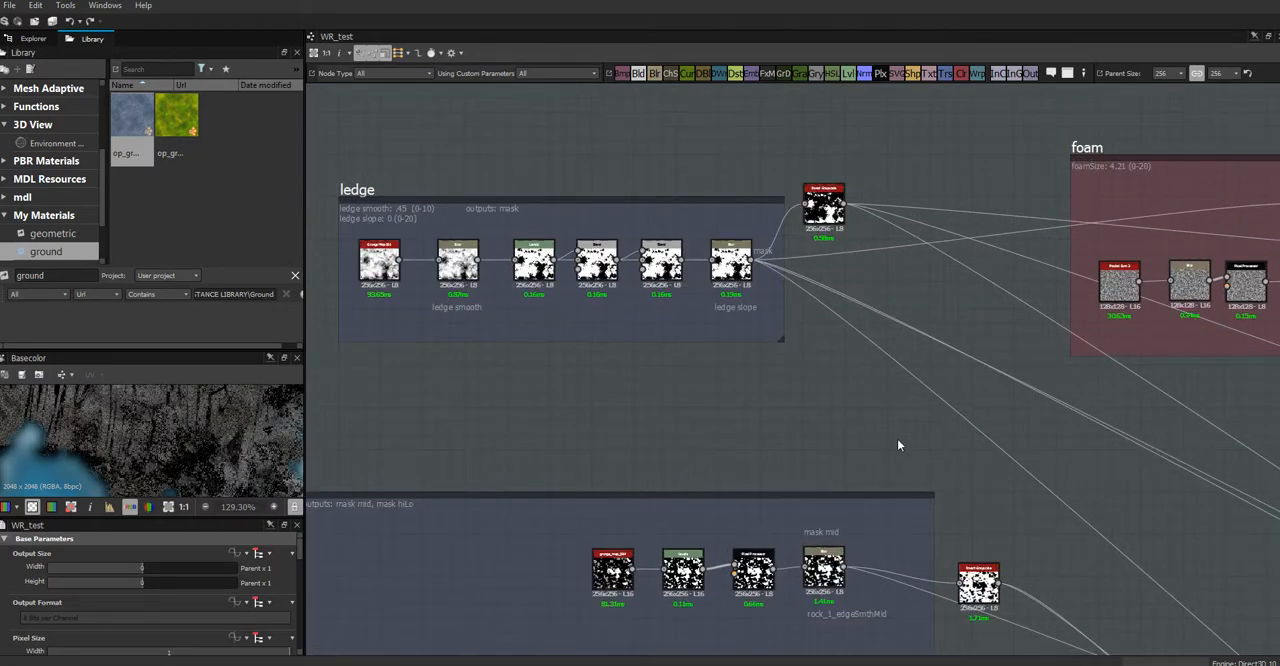
middle_click_drag(884, 418, 1018, 466)
scroll(1018, 466, "up", 1)
middle_click_drag(914, 420, 980, 417)
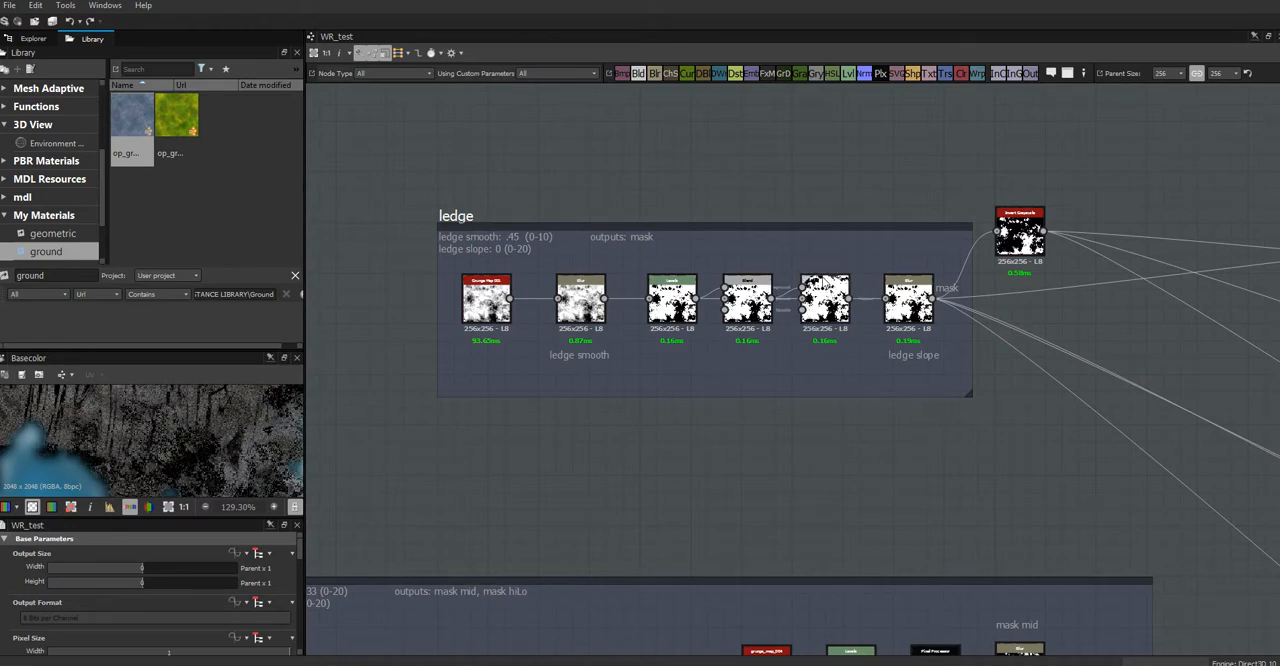
Step: Fit the Basecolor texture in its preview, enlarge the preview area, and inspect the water shapes alongside the ledge nodes
left_click(170, 507)
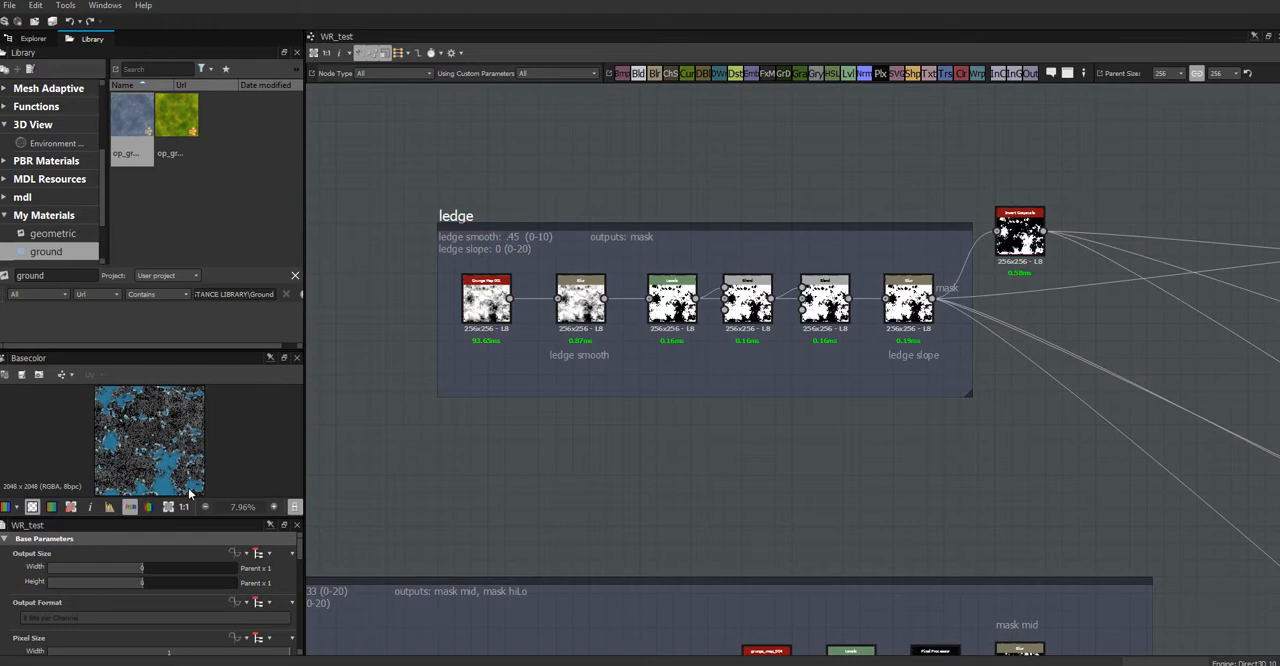
left_click_drag(178, 351, 178, 241)
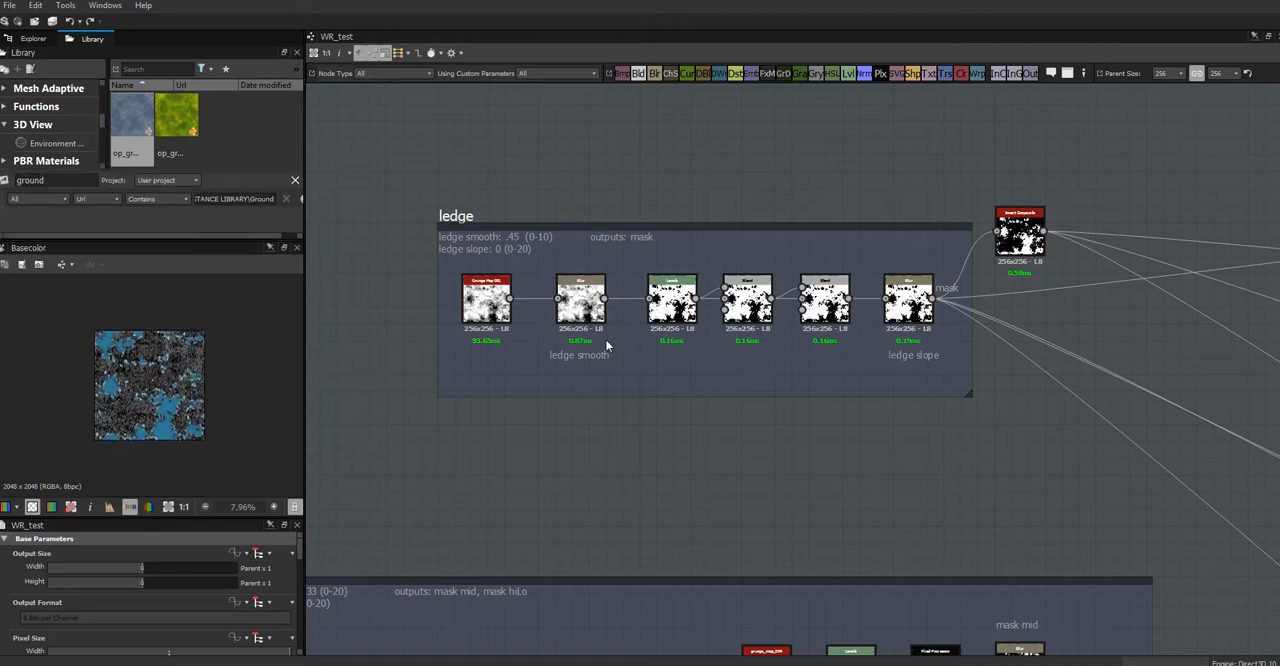
scroll(608, 341, "up", 3)
scroll(643, 368, "down", 1)
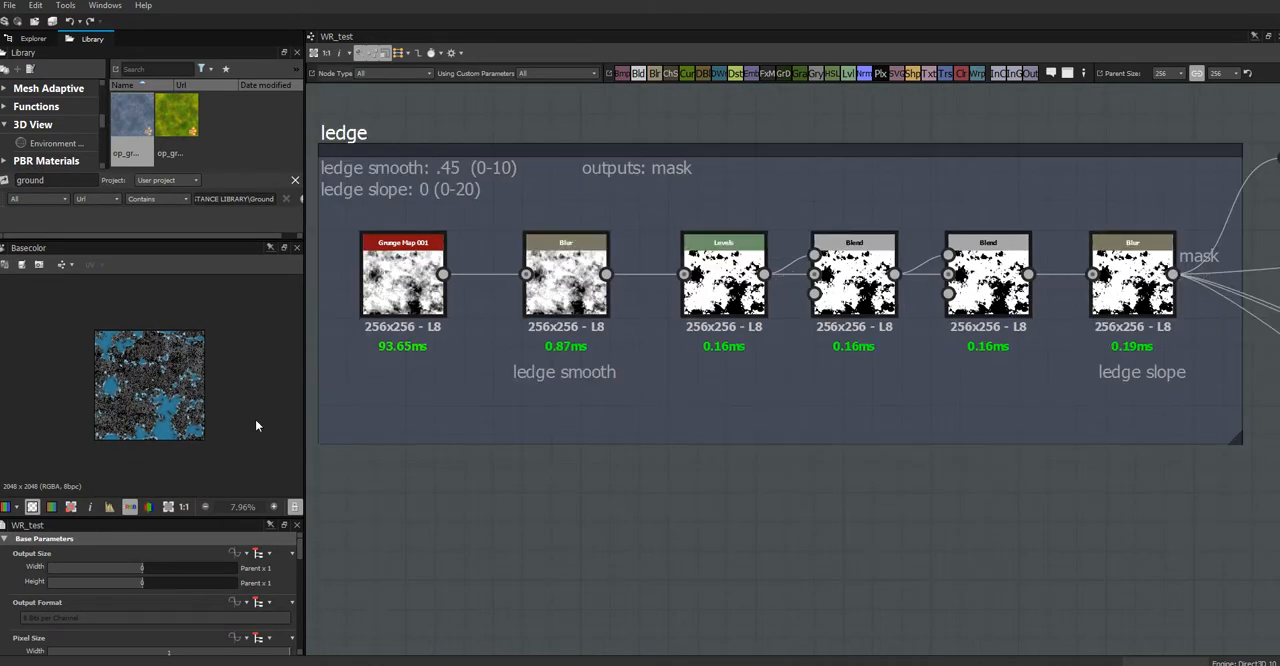
scroll(170, 405, "up", 4)
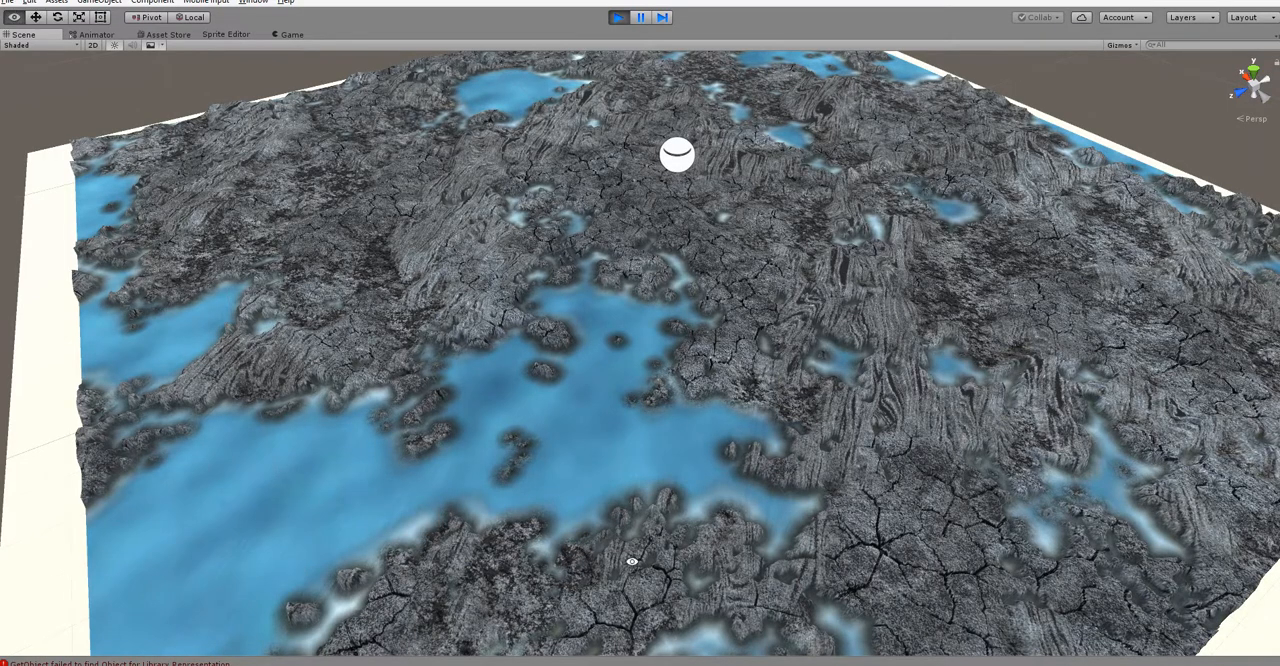
Step: Switch to Unity to examine the terrain's water pools and ledges, and return to the Substance Designer graph
left_click_drag(632, 562, 560, 466, "alt")
scroll(793, 516, "up", 2, "alt")
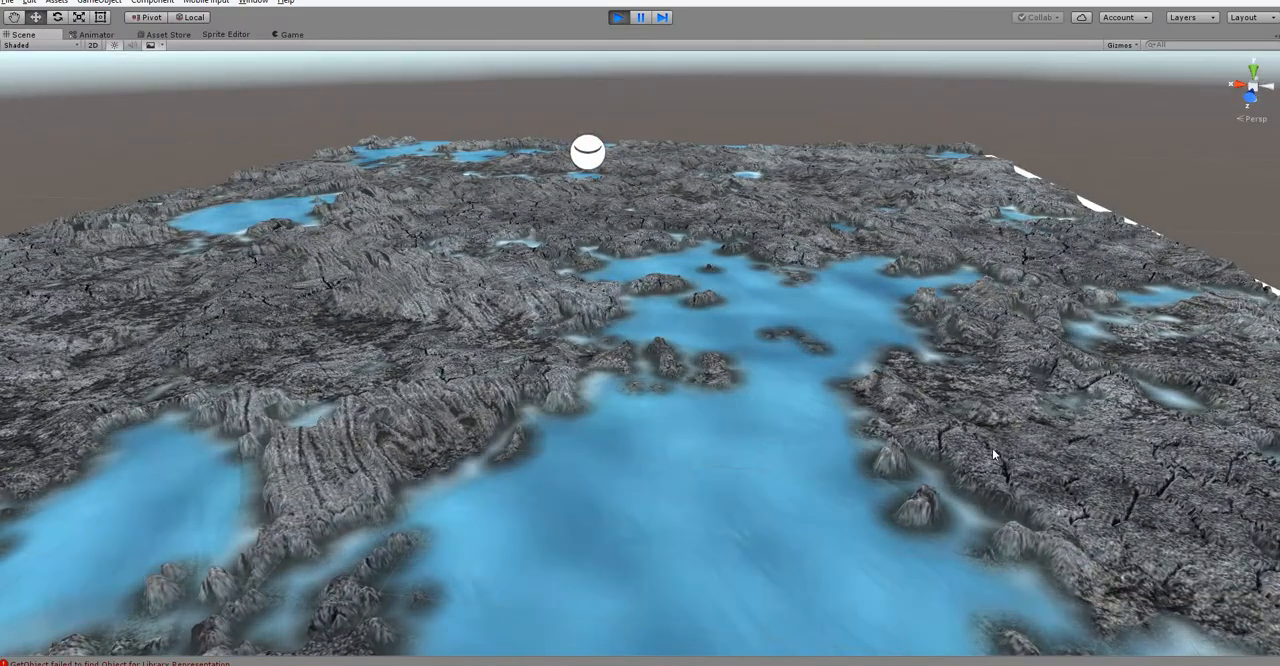
left_click_drag(992, 448, 996, 508, "alt")
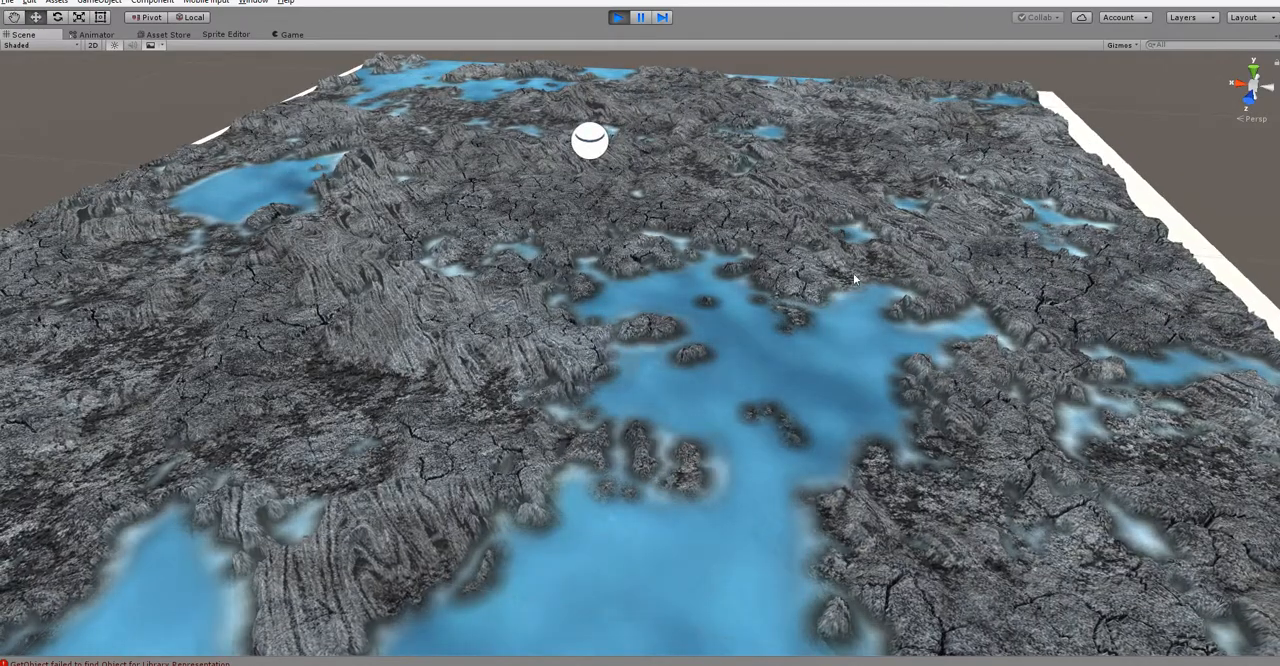
scroll(880, 496, "down", 10)
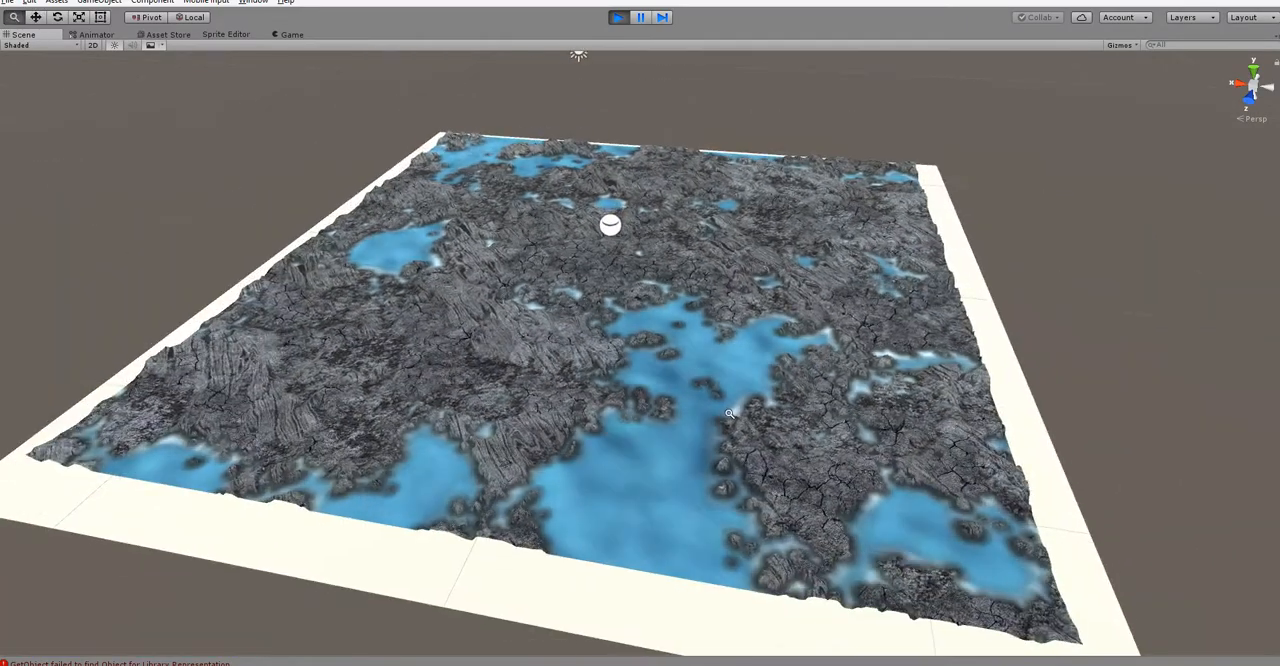
scroll(826, 498, "up", 6)
key("alt+Tab")
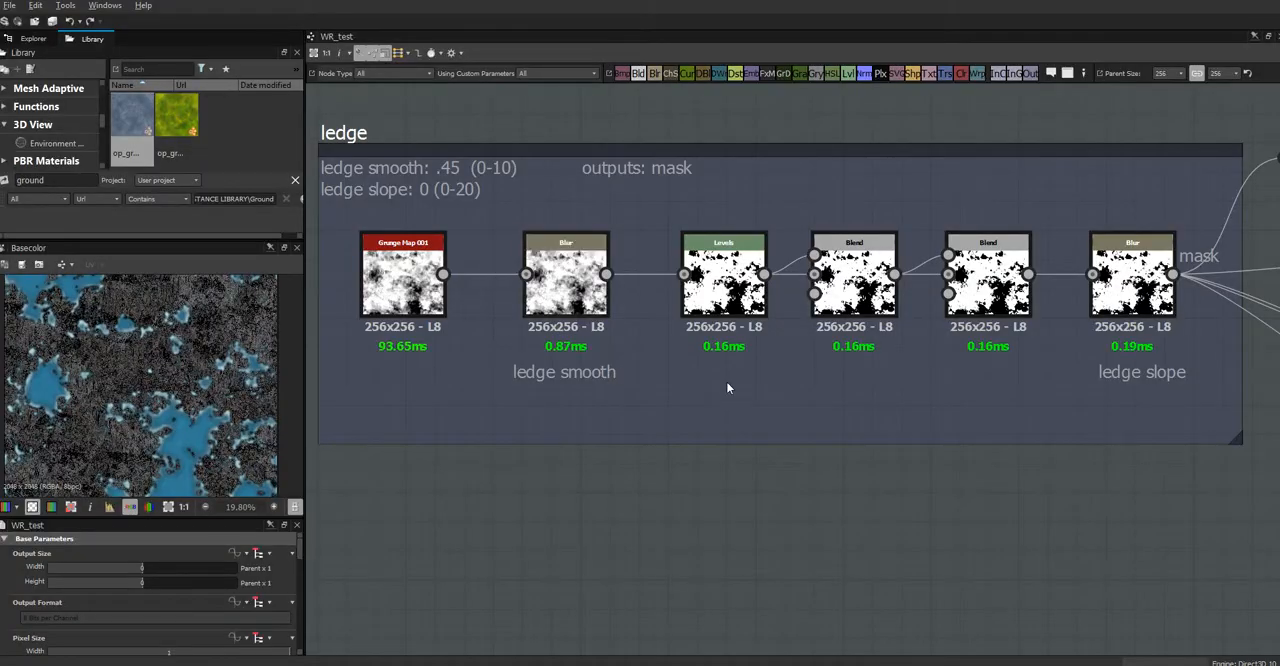
Step: Enlarge the WR_test properties area to expose the graph's Input Parameters list
middle_click_drag(1185, 502, 594, 581)
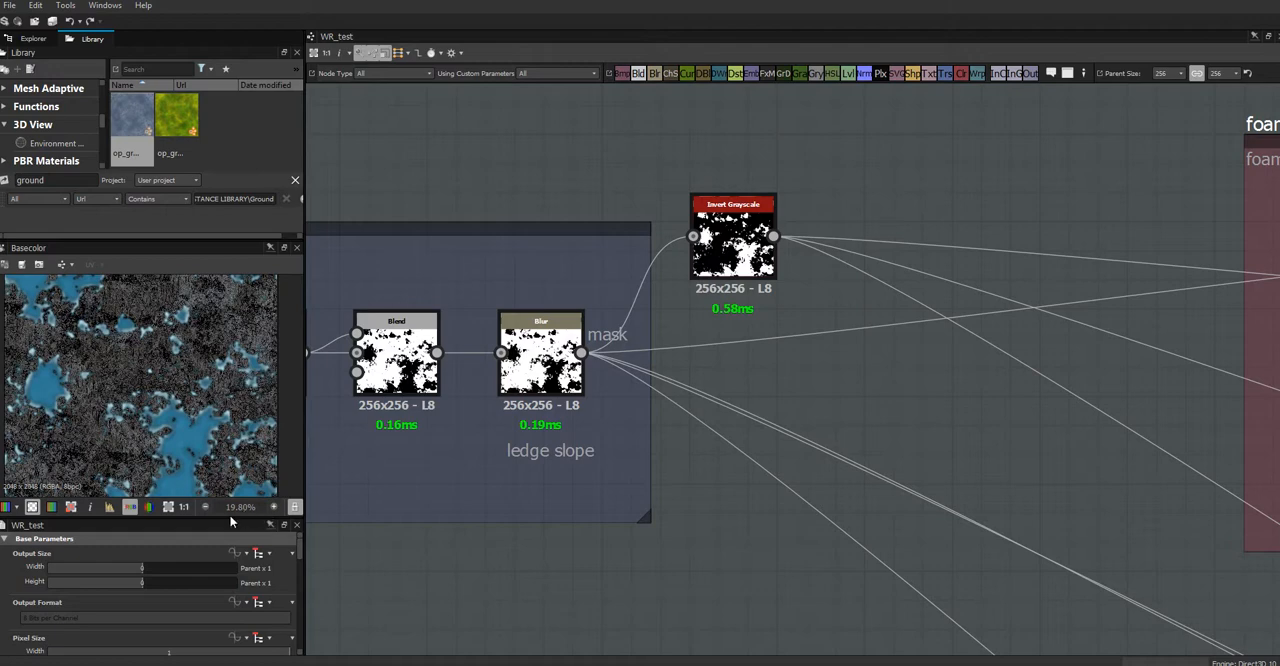
left_click_drag(229, 518, 245, 332)
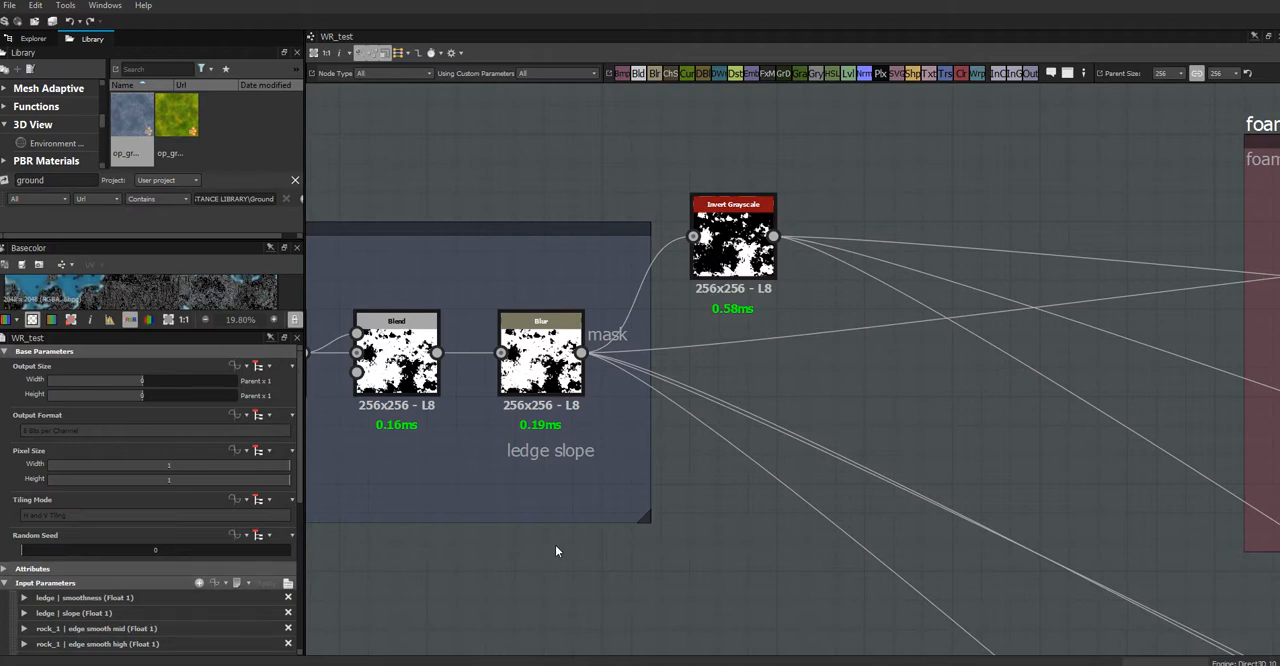
scroll(779, 418, "down", 2)
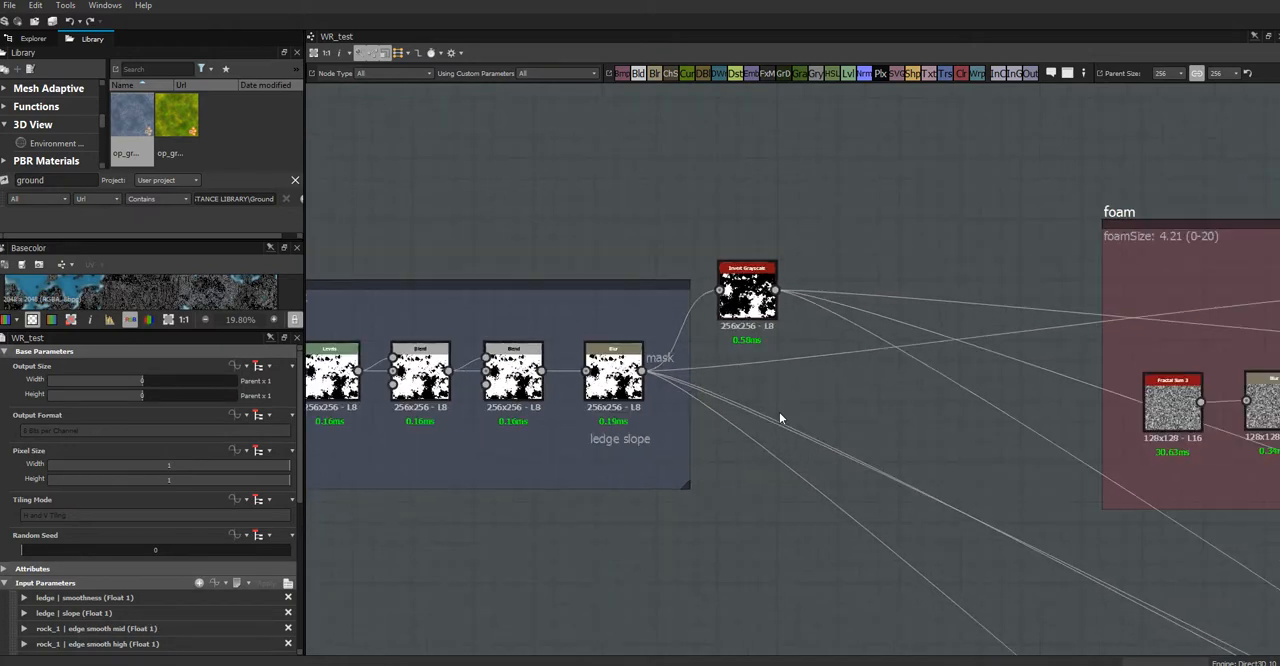
middle_click_drag(720, 486, 1046, 450)
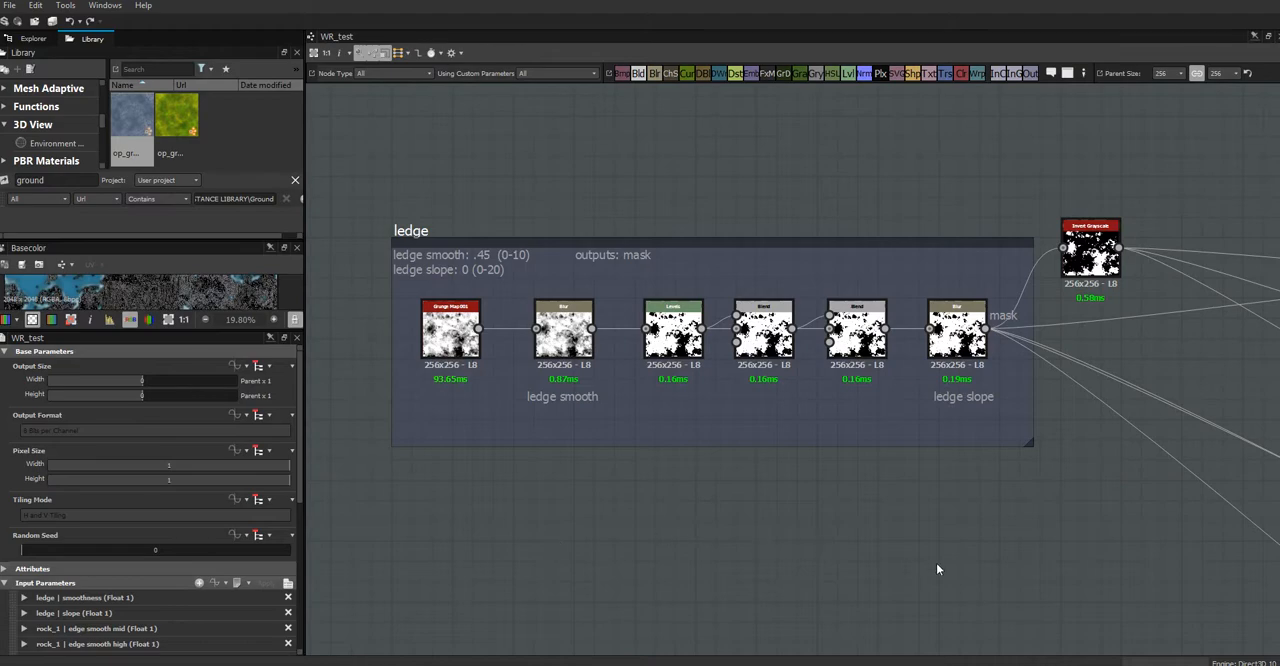
Step: Trace the ledge mask's connections through the foam, water, shoreline and rock nodes to the outputs and back to the ledge frame
scroll(937, 565, "down", 3)
middle_click_drag(993, 553, 2, 229)
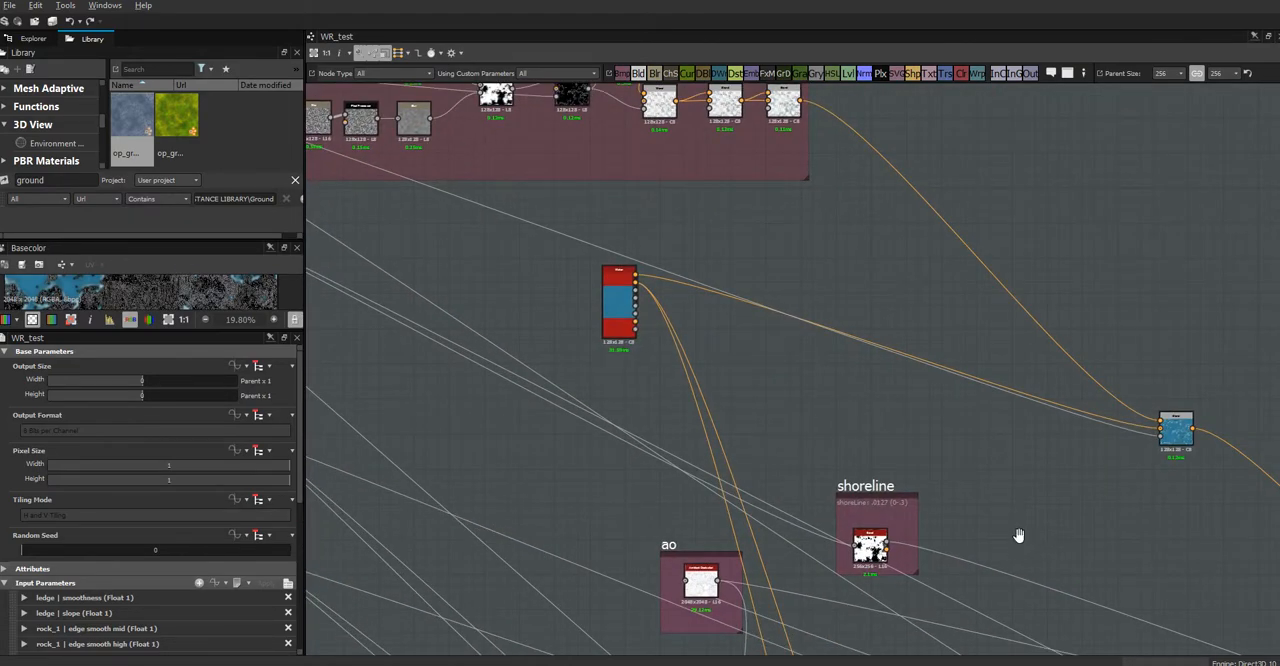
middle_click_drag(1017, 531, 263, 131)
middle_click_drag(1050, 500, 734, 291)
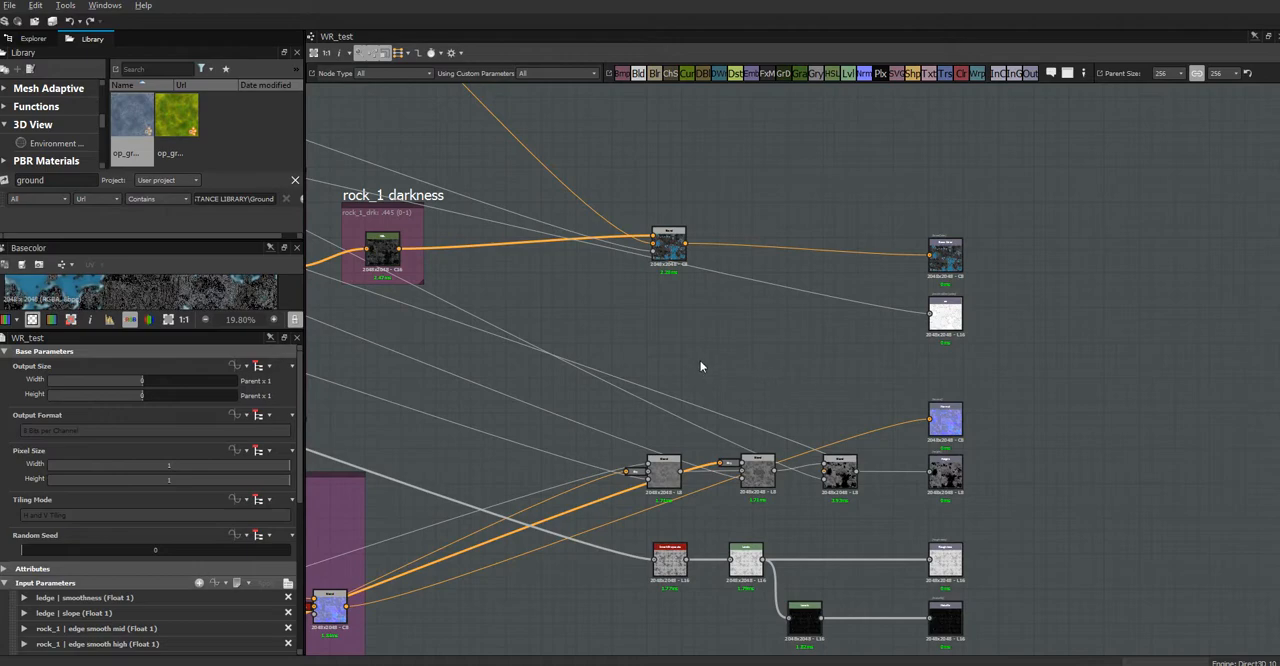
middle_click_drag(700, 366, 1174, 494)
middle_click_drag(695, 243, 923, 354)
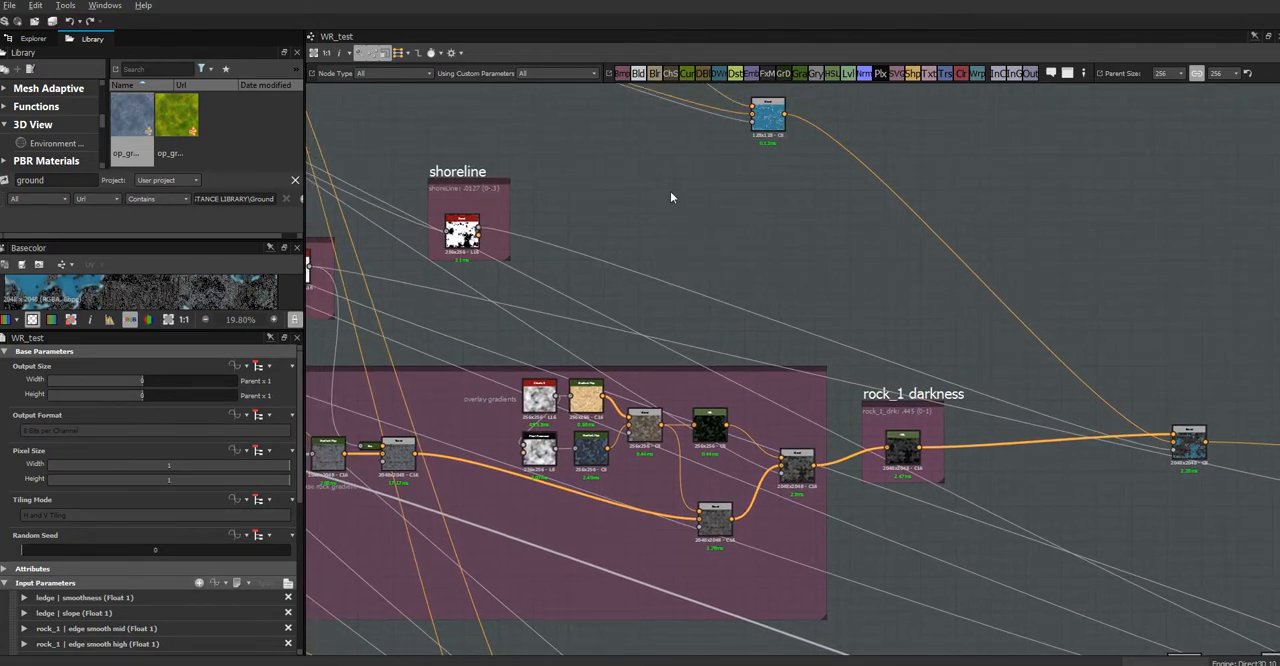
middle_click_drag(671, 197, 1270, 568)
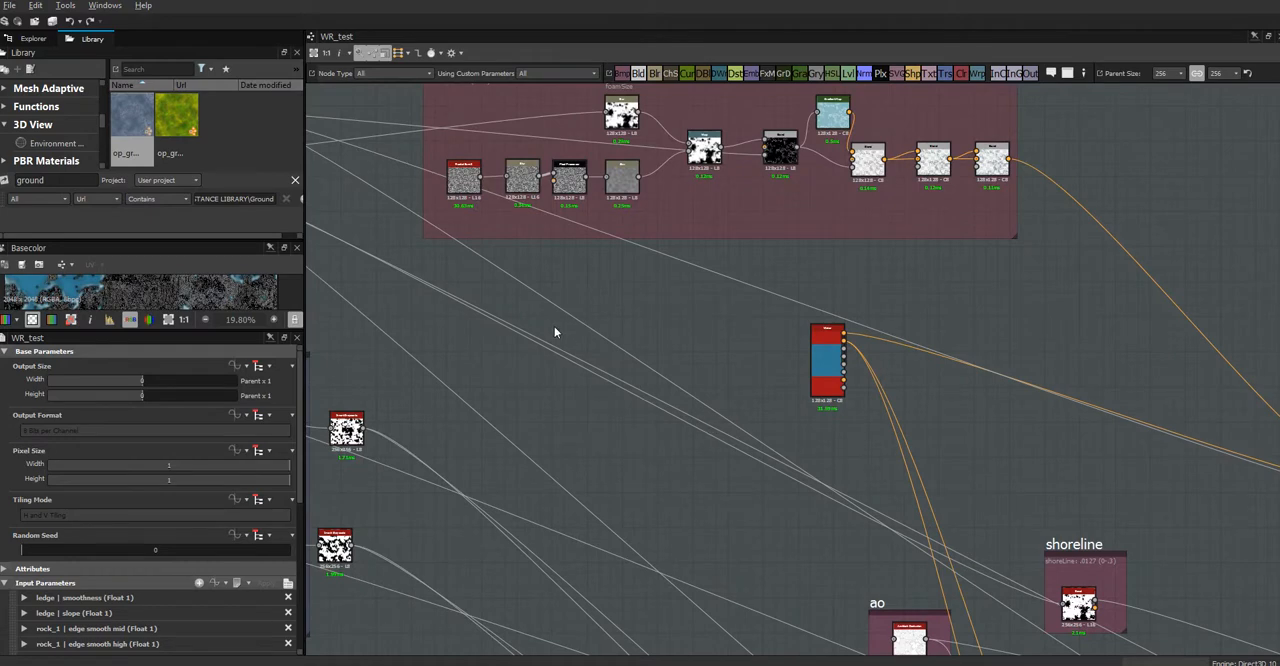
middle_click_drag(554, 326, 789, 420)
middle_click_drag(309, 323, 997, 563)
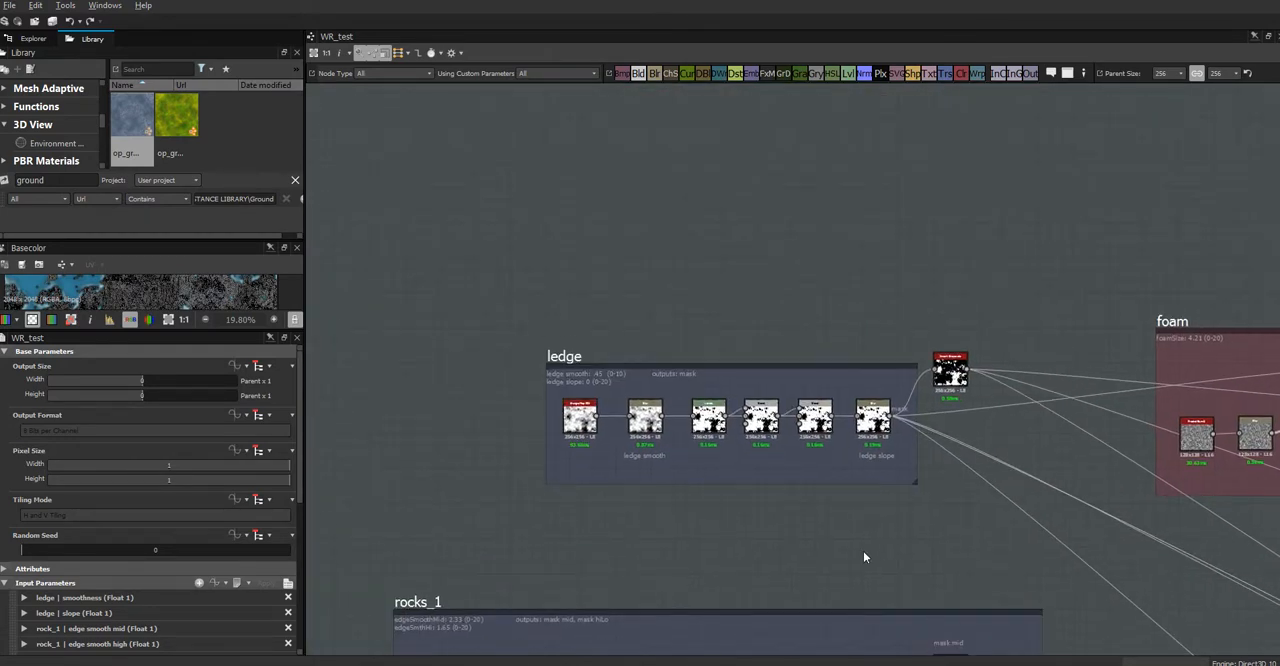
middle_click_drag(865, 557, 925, 478)
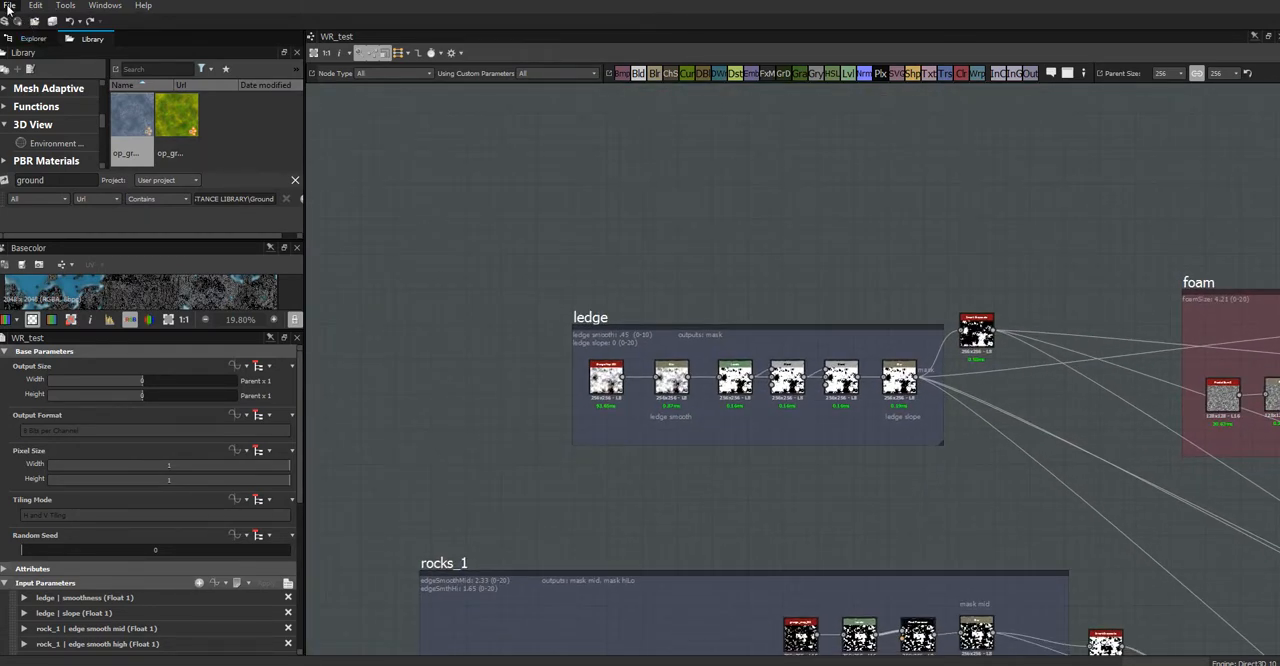
Step: Create a new Substance graph named ledge from the Empty template
left_click(8, 5)
left_click(50, 23)
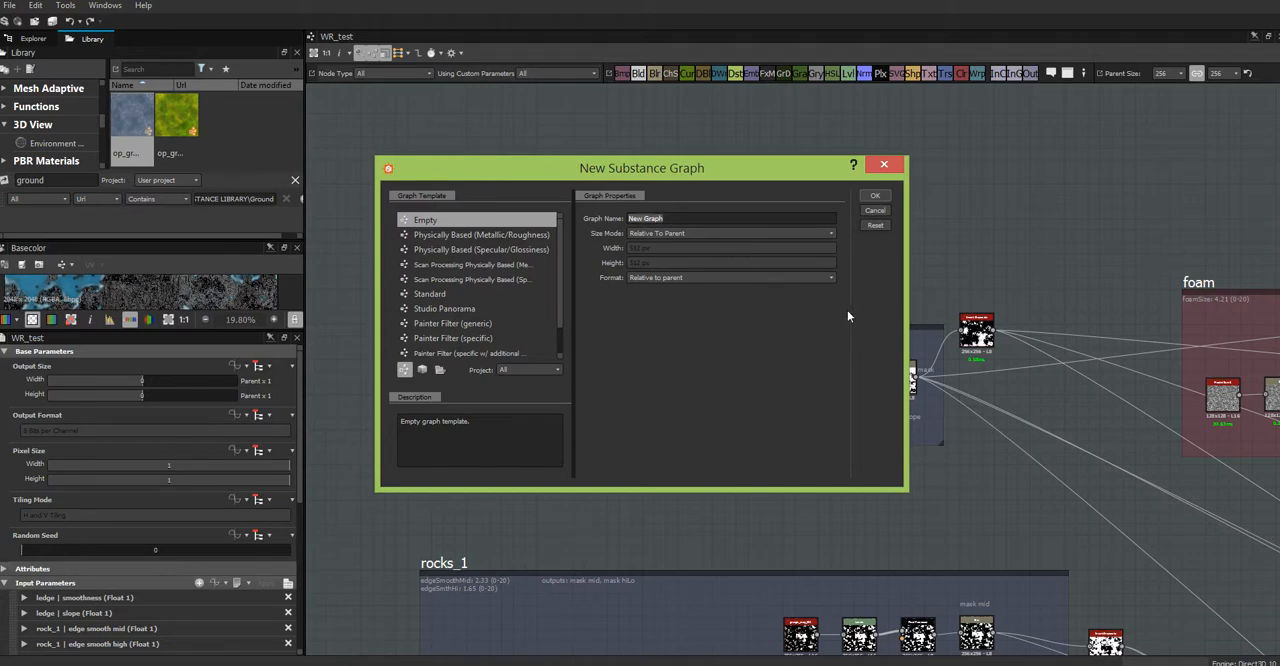
key("BackSpace")
left_click(874, 196)
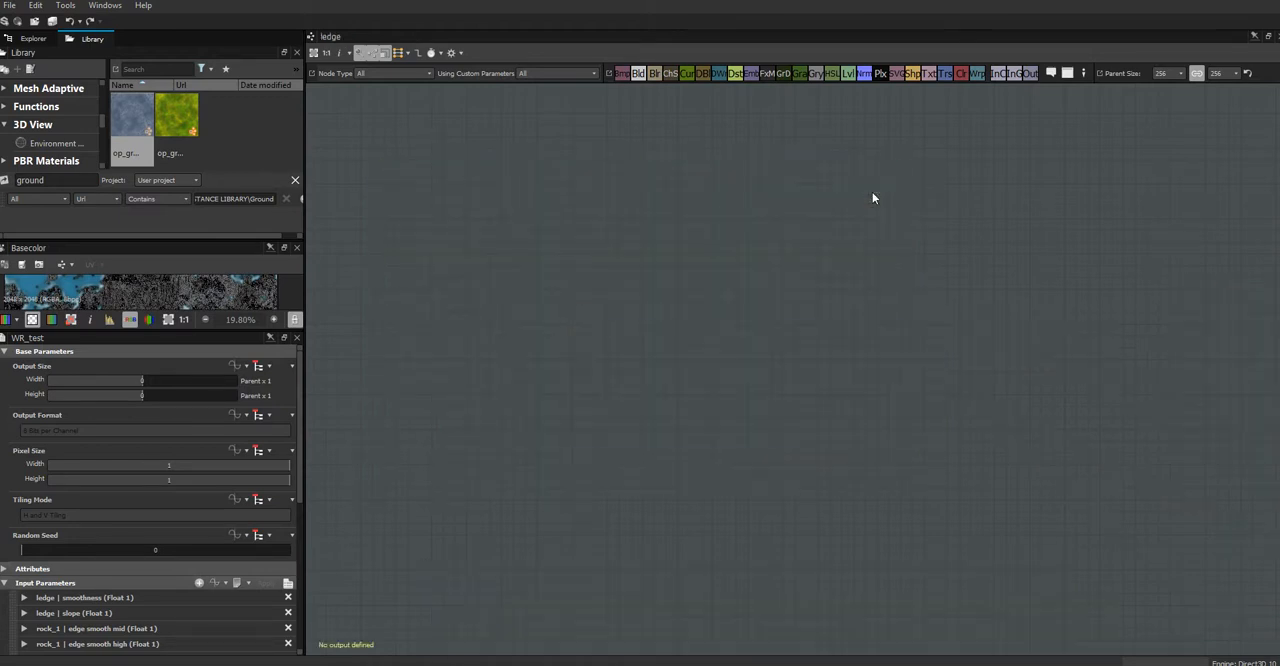
Step: Add an Output node to the ledge graph and set both its identifier and label to mask
right_click(1013, 288)
mouse_move(1037, 297)
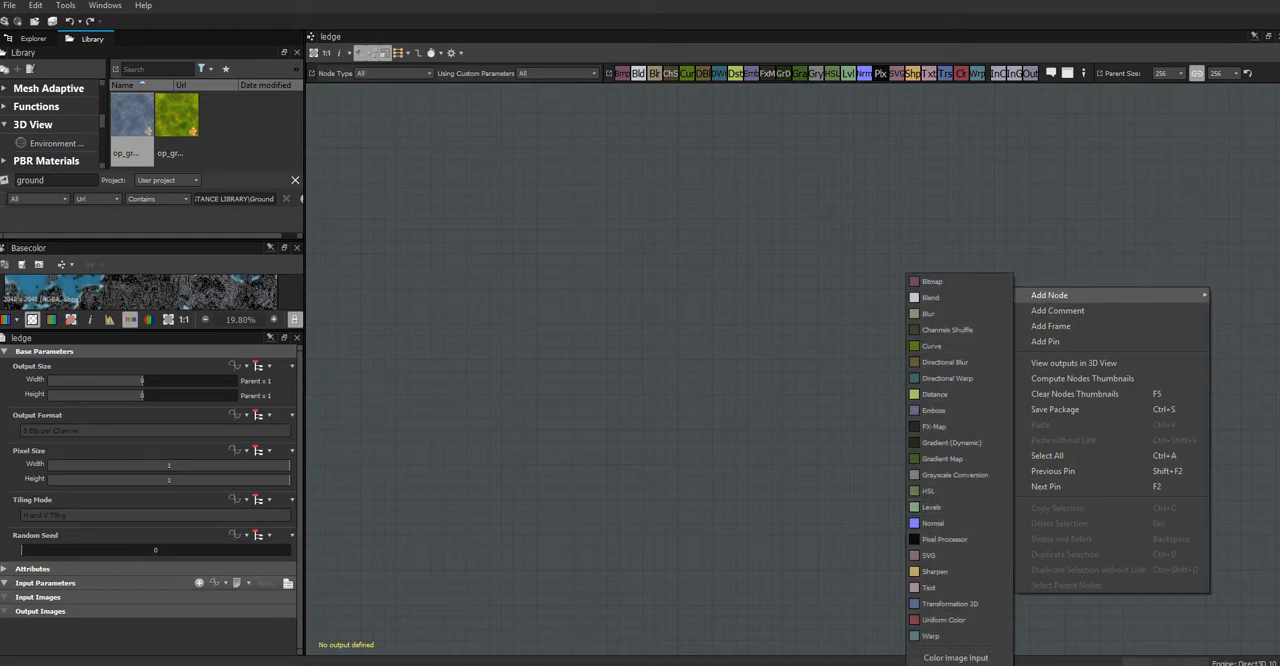
left_click(974, 606)
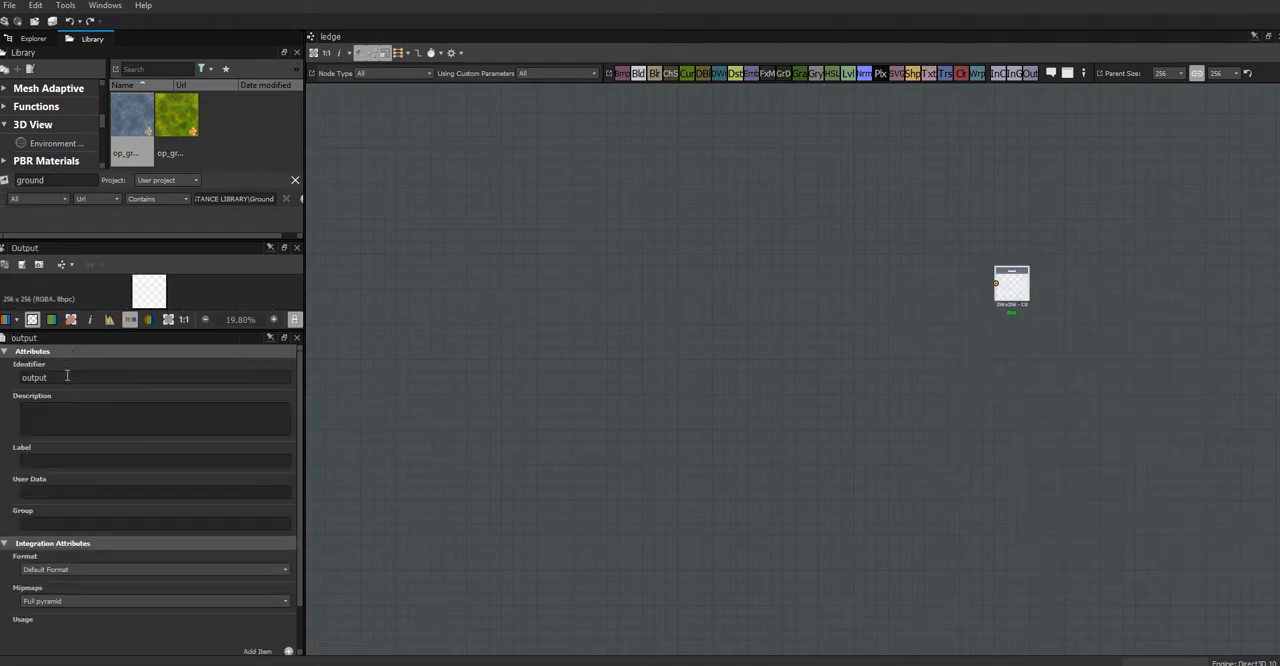
double_click(67, 376)
type("mask")
left_click(79, 460)
type("mas")
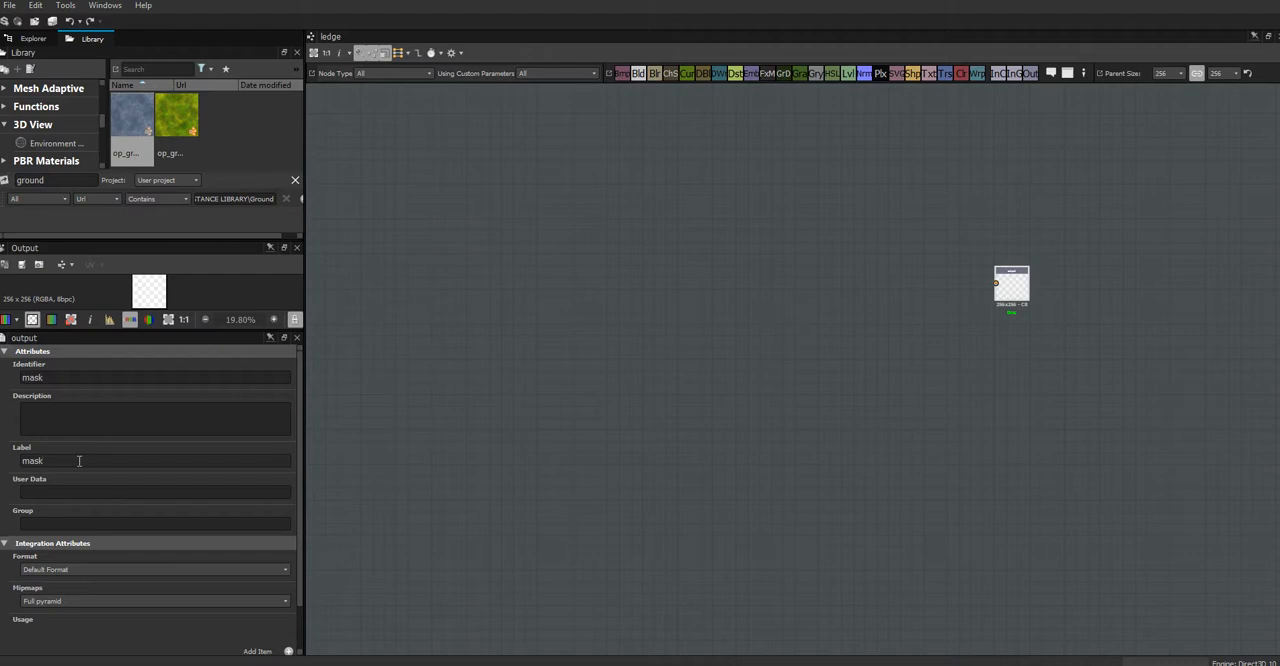
Step: Add a usage item to the mask output, set it to mask, and move the node slightly away from the graph's middle
scroll(300, 600, "down", 1)
left_click(288, 610)
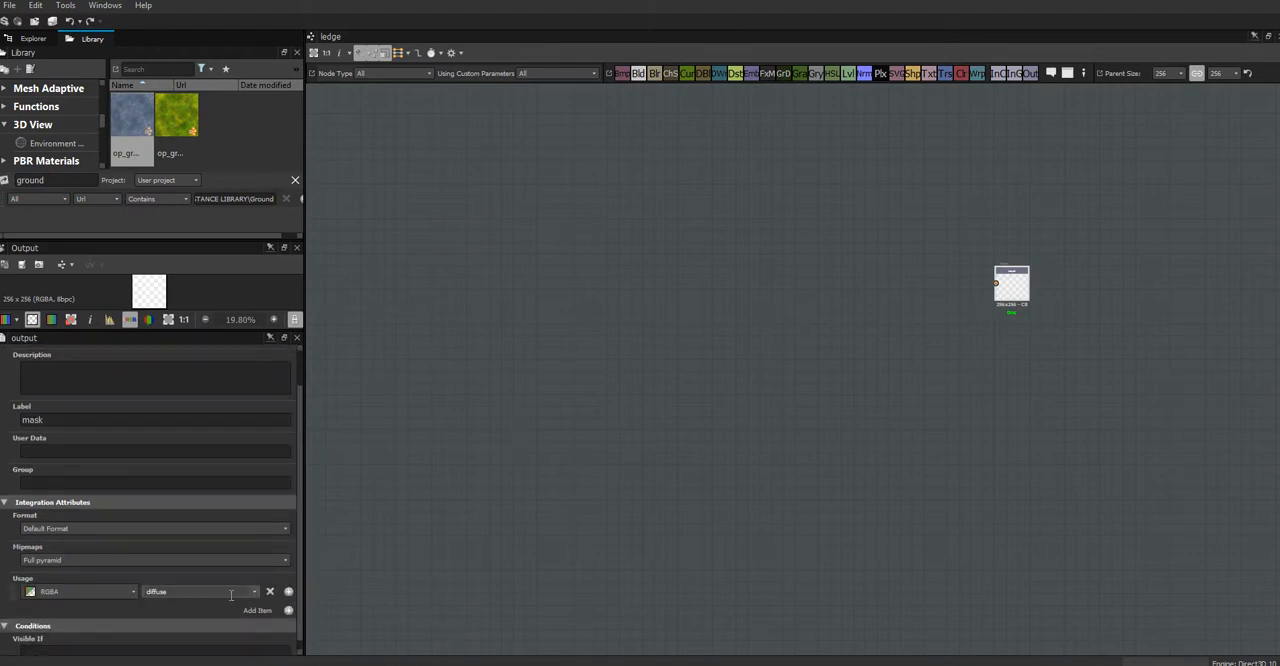
left_click(254, 593)
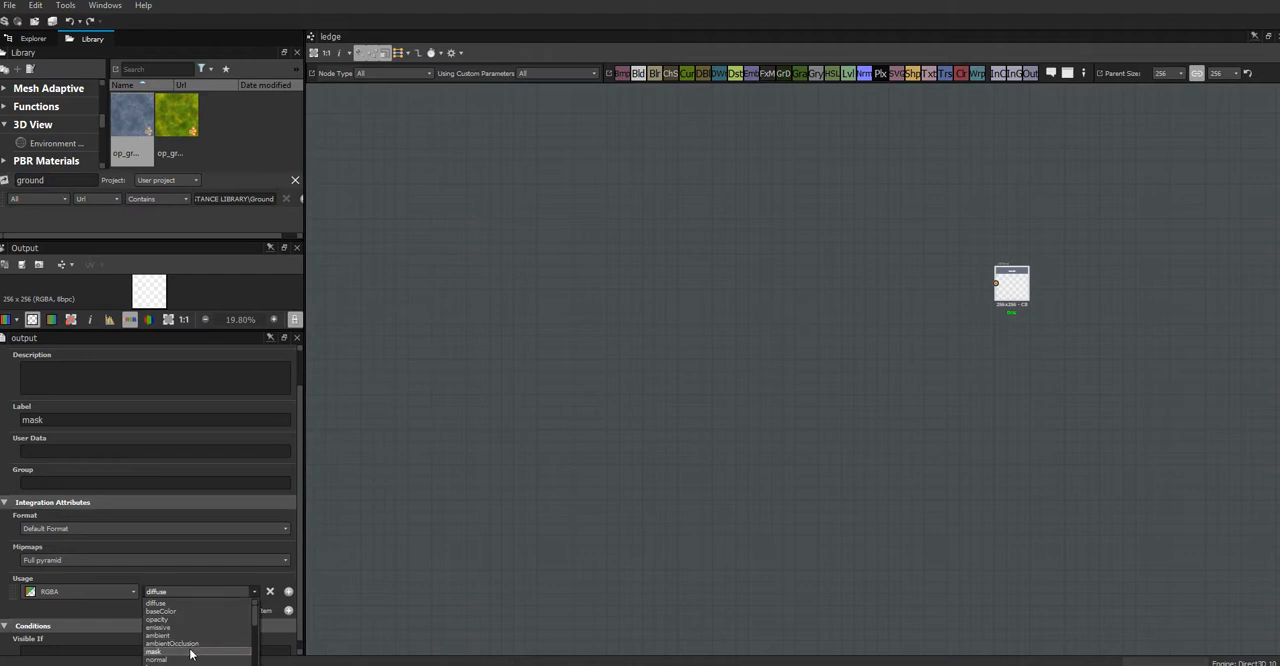
left_click(190, 652)
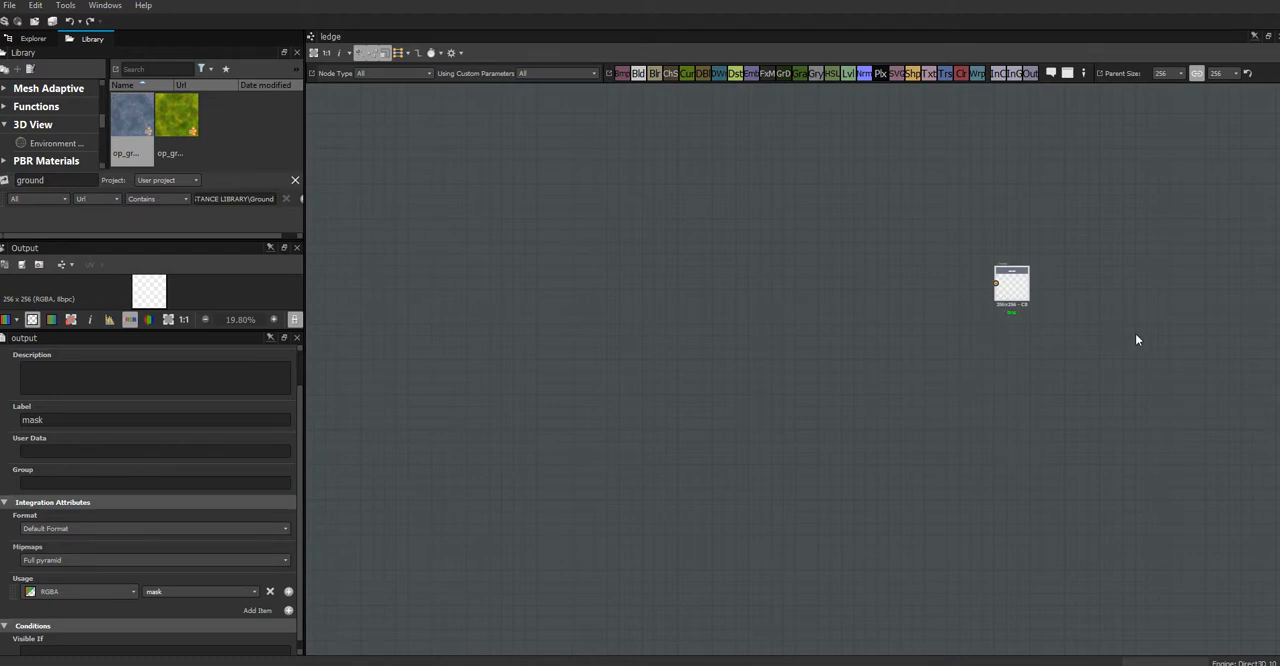
left_click_drag(1012, 292, 1071, 327)
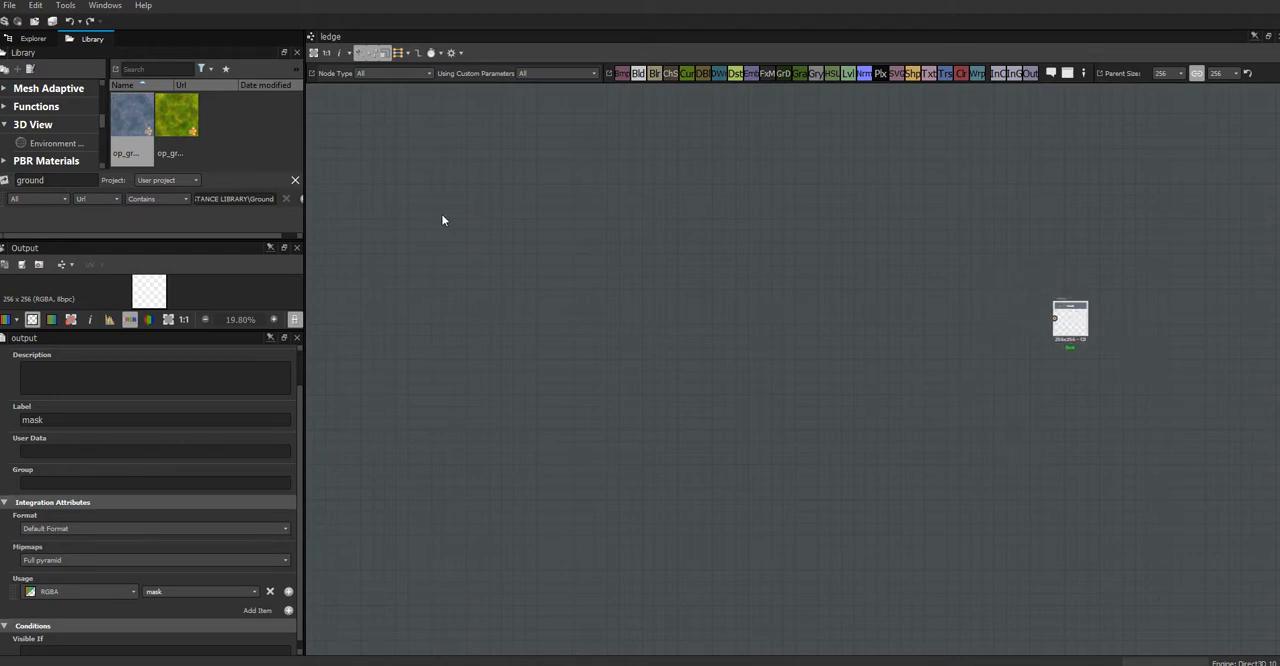
Step: Search the library for grung and place Grunge Map 001 at the start of the ledge graph
left_click(92, 39)
type("grung")
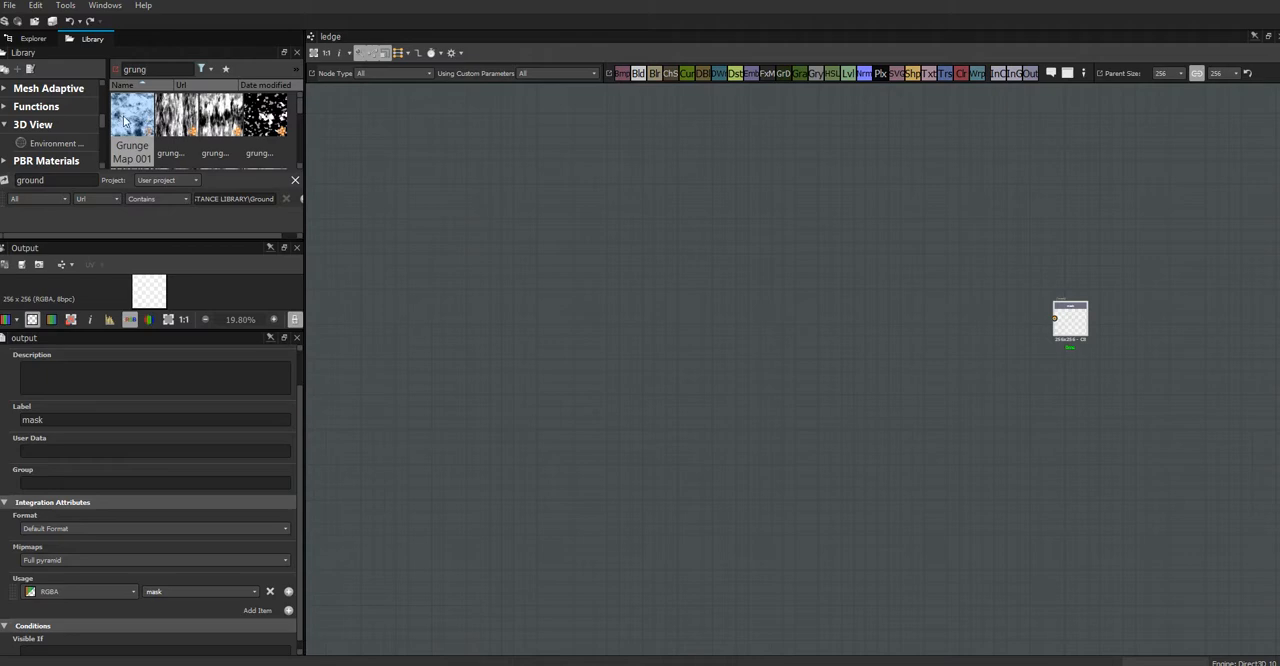
left_click_drag(125, 118, 462, 298)
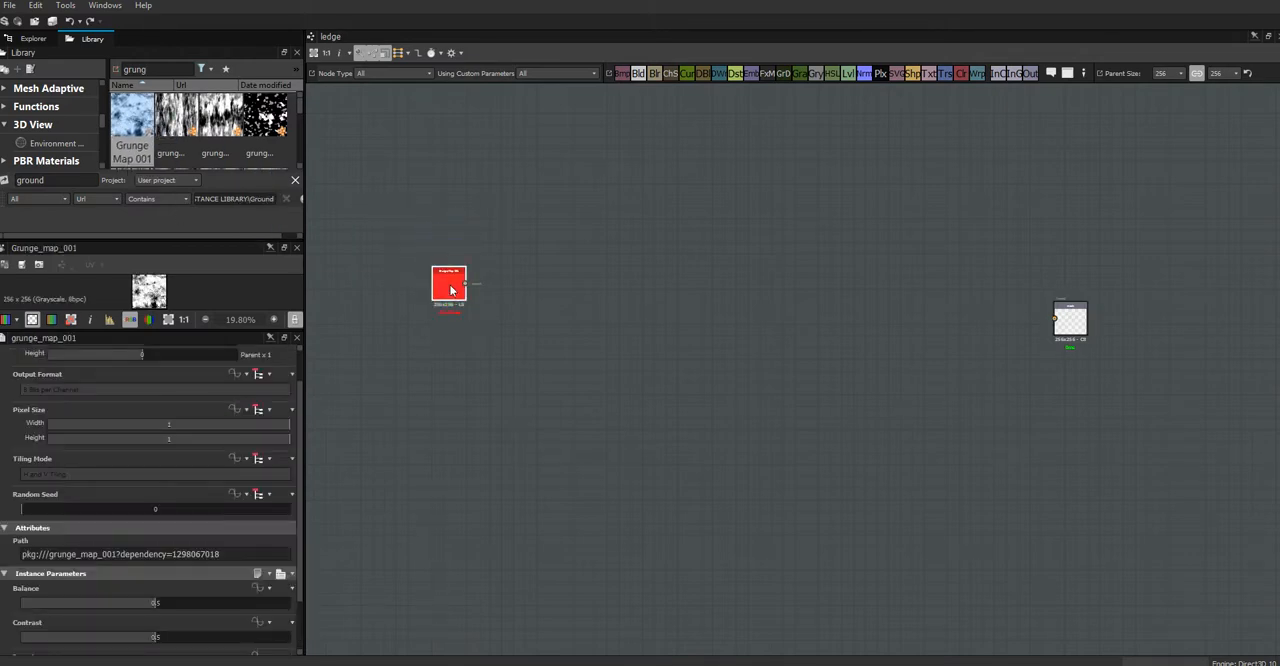
Step: Reposition the Grunge Map 001 node in the graph and enlarge the texture preview area
scroll(455, 285, "up", 3)
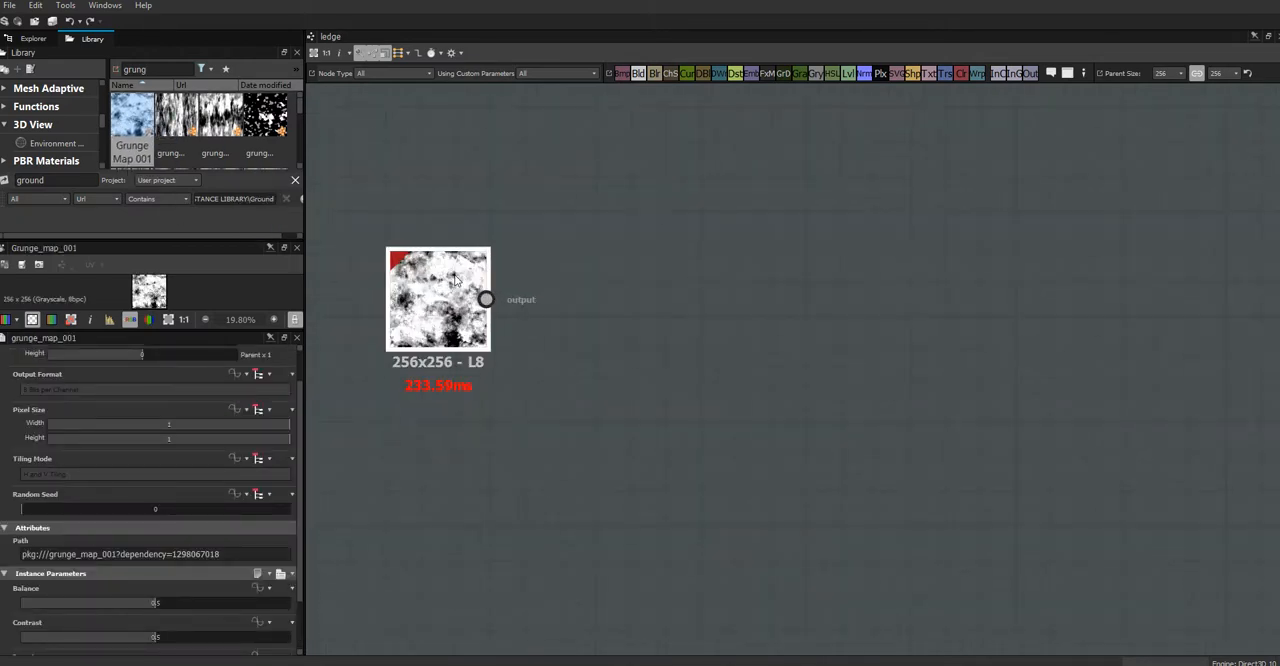
scroll(460, 290, "down", 3)
left_click_drag(460, 292, 571, 320)
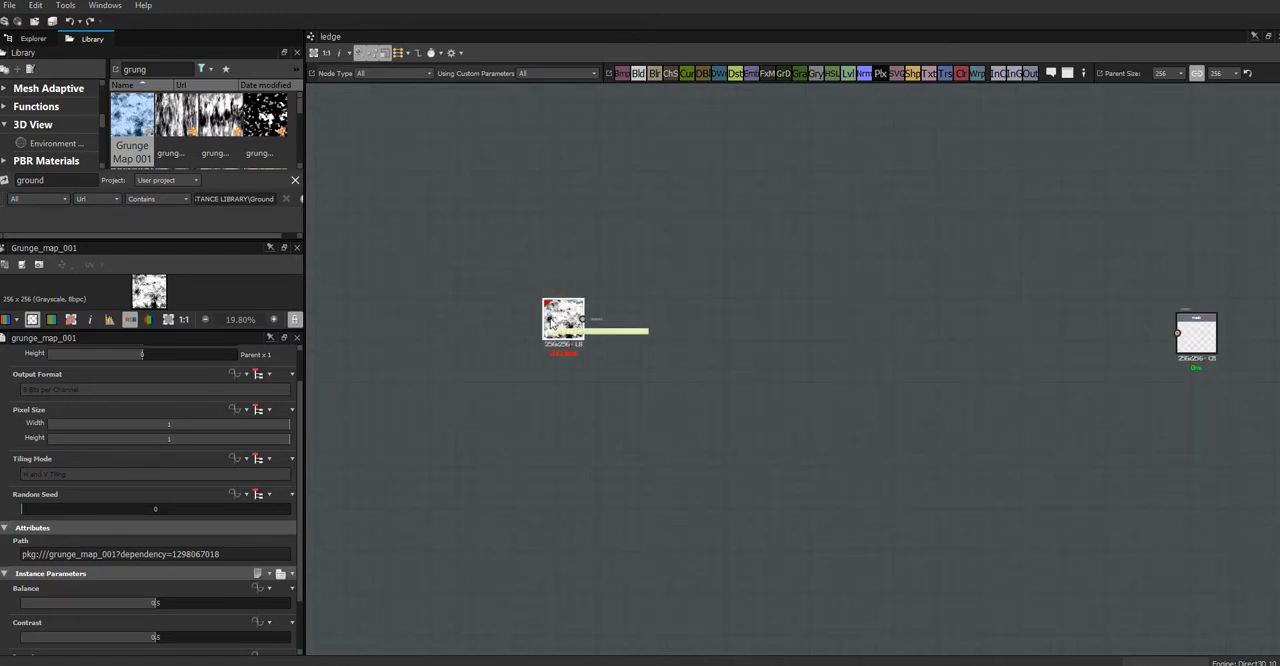
scroll(558, 333, "up", 5)
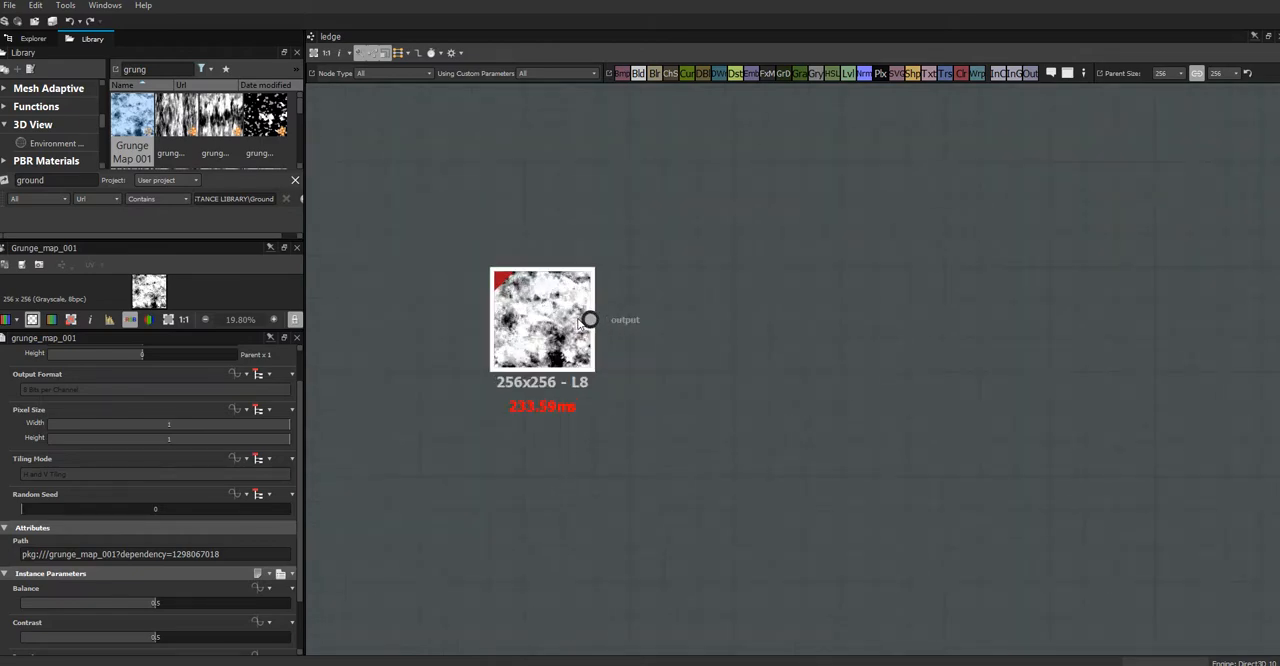
left_click_drag(197, 330, 197, 456)
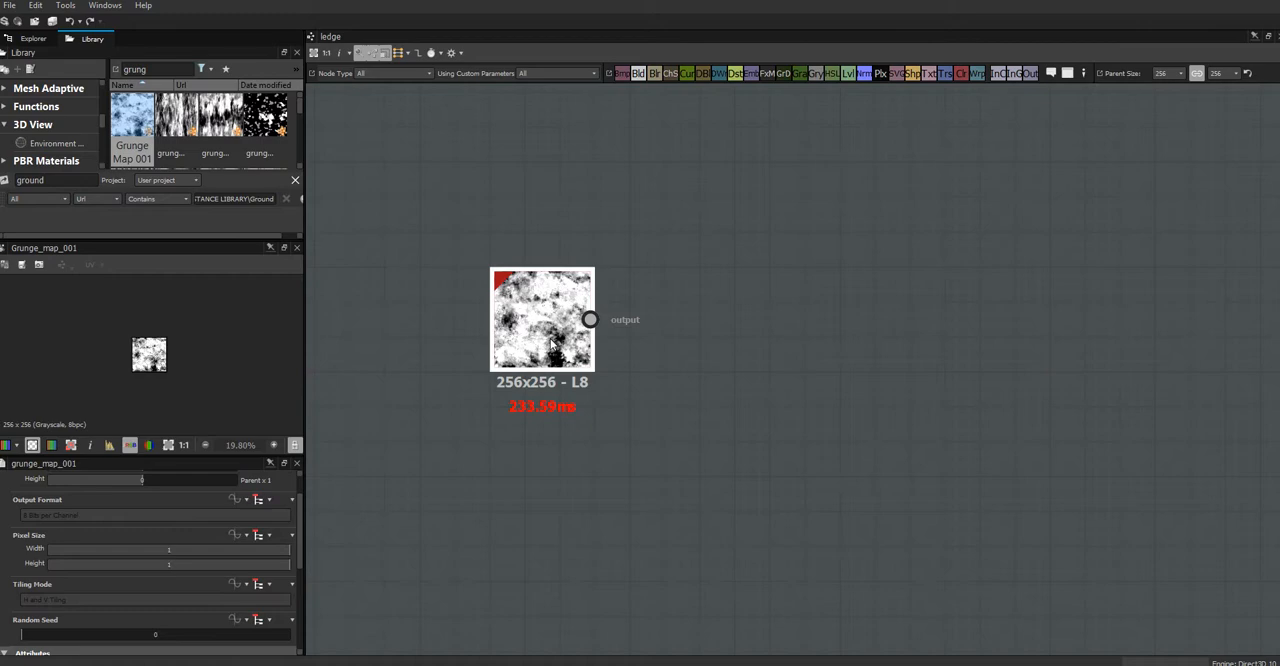
left_click_drag(556, 327, 521, 310)
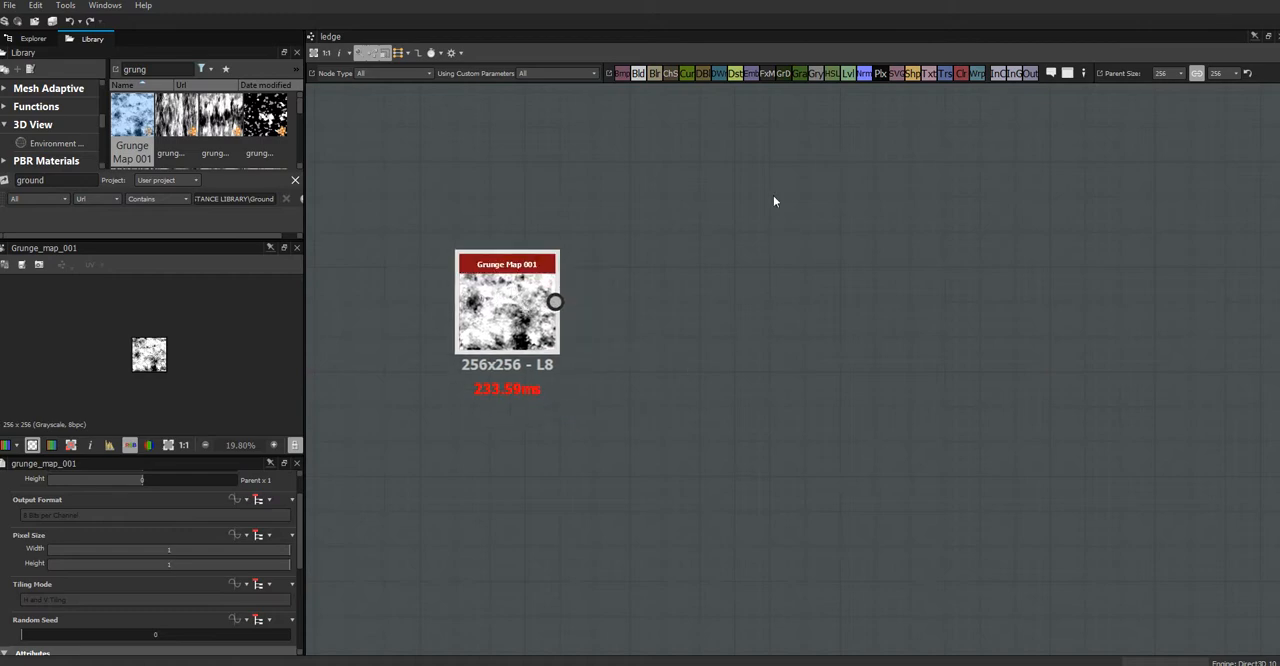
Step: Add a Blur node beside Grunge Map 001 and connect the grunge output to its input
left_click_drag(682, 257, 692, 286)
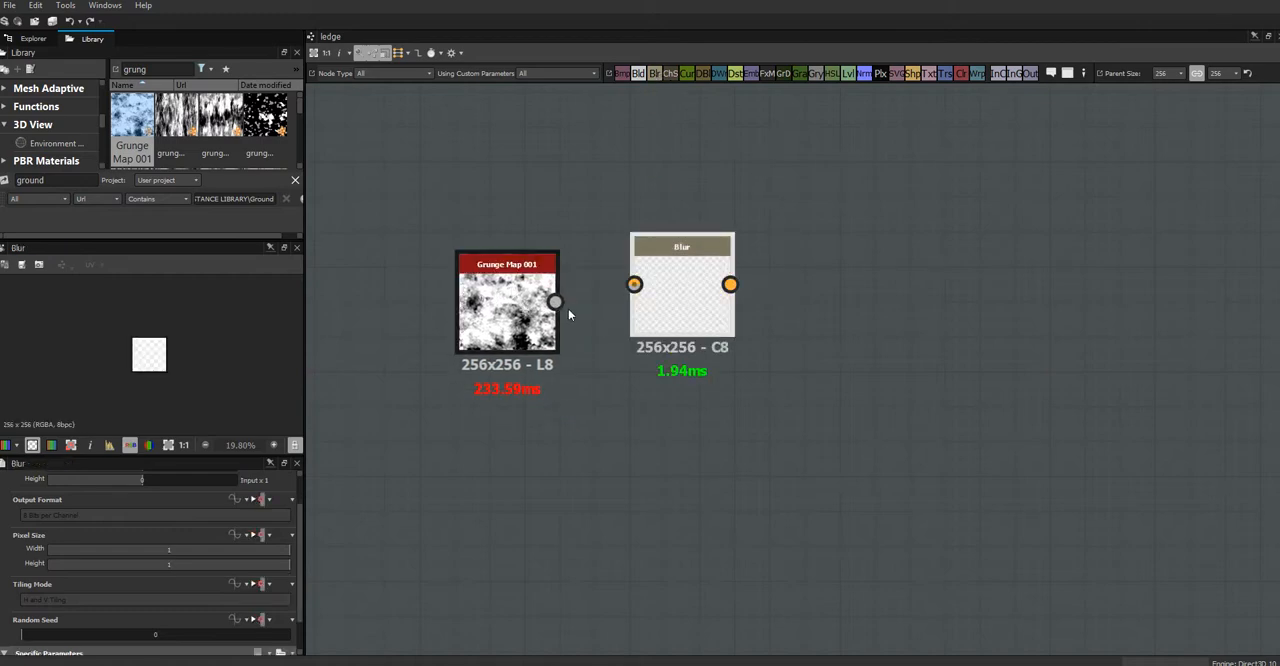
left_click_drag(556, 301, 634, 285)
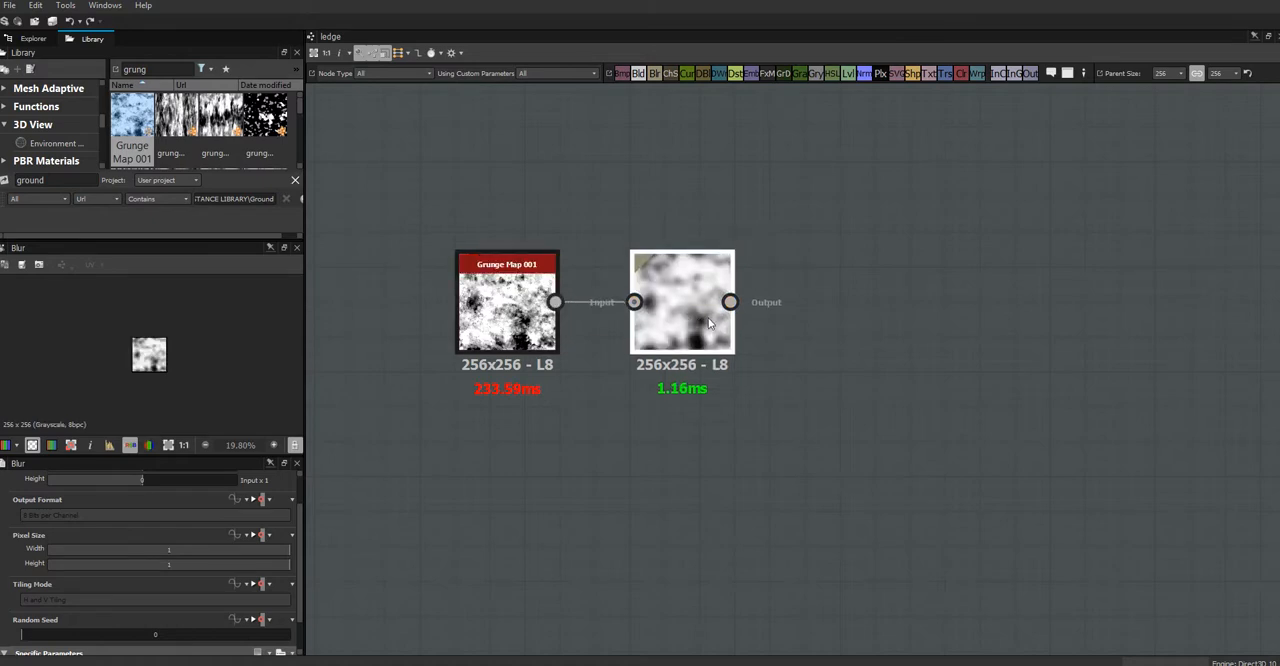
middle_click_drag(891, 497, 851, 426)
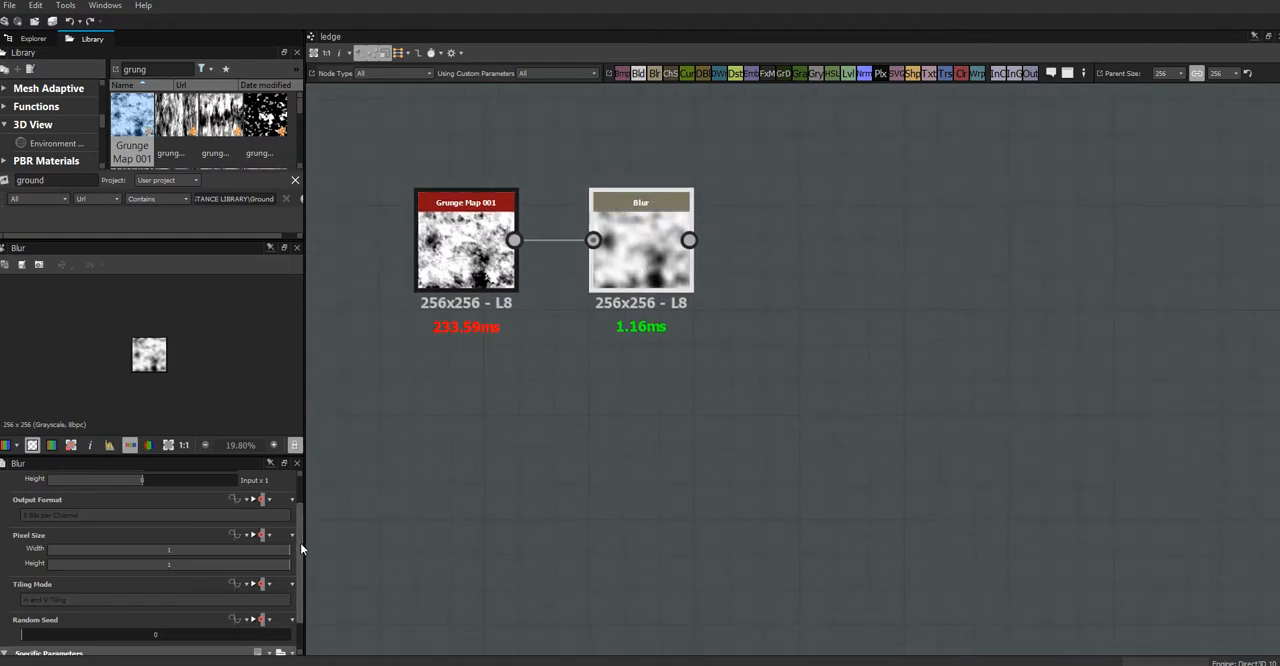
Step: Set the Blur node's intensity to 0.45
scroll(300, 543, "down", 2)
left_click_drag(148, 647, 26, 651)
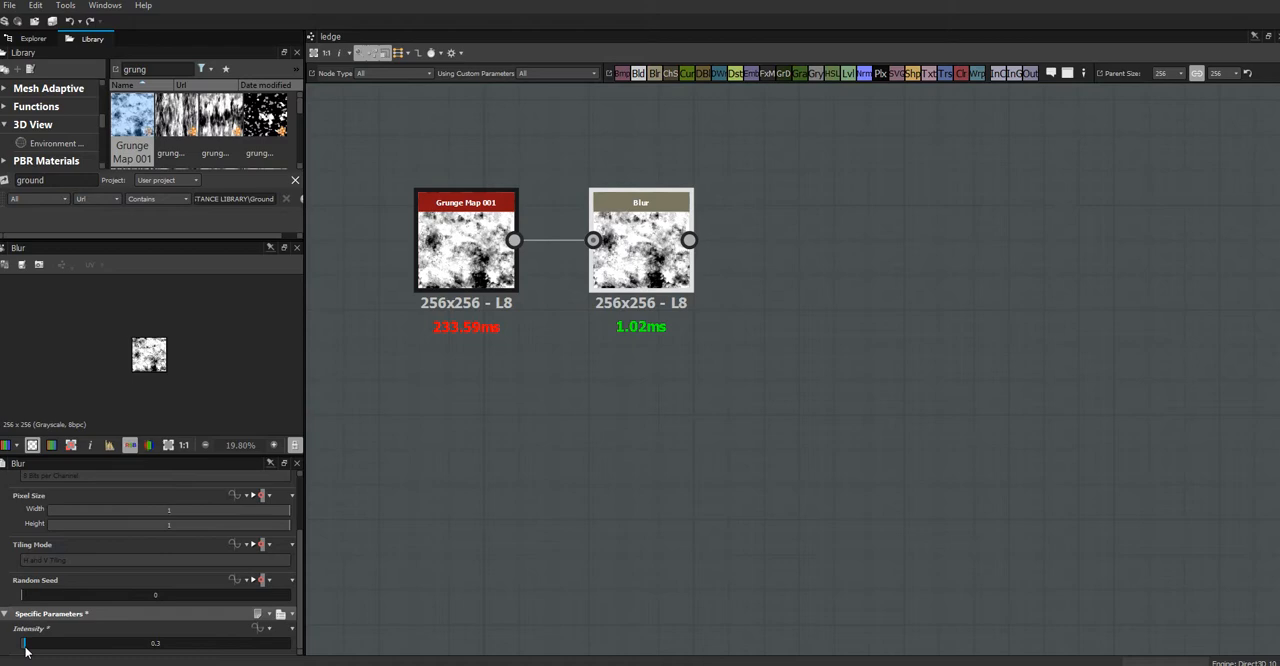
double_click(157, 645)
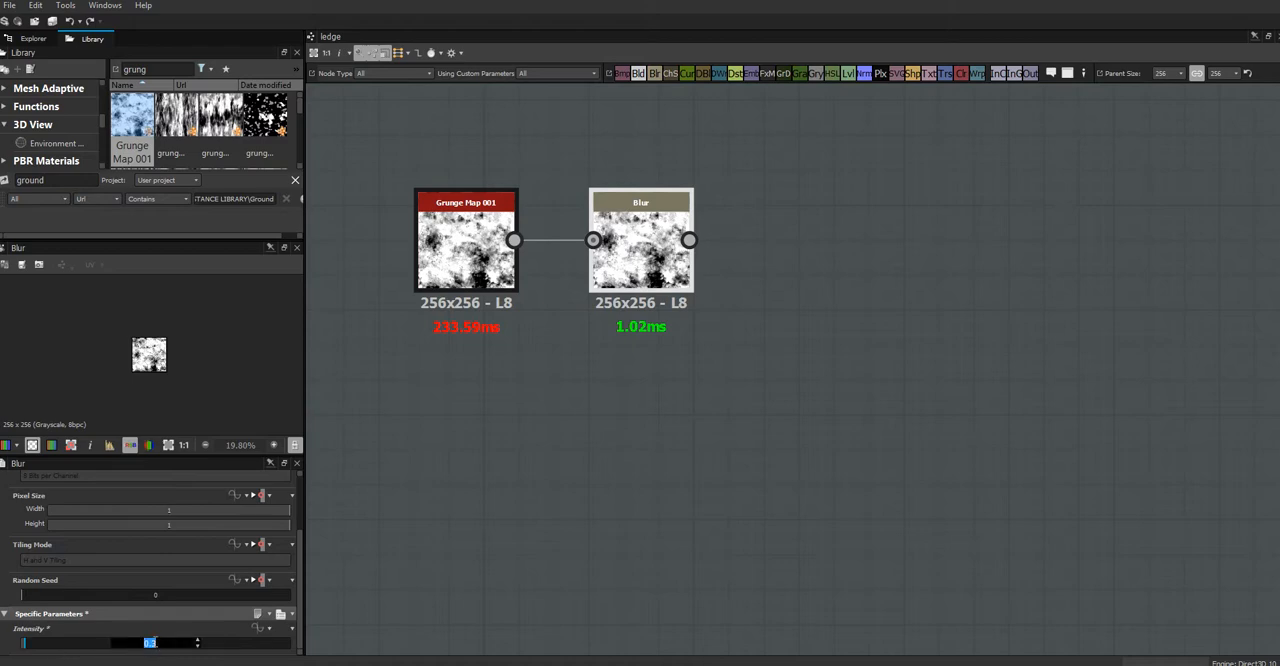
key("BackSpace")
type(".45")
key("Return")
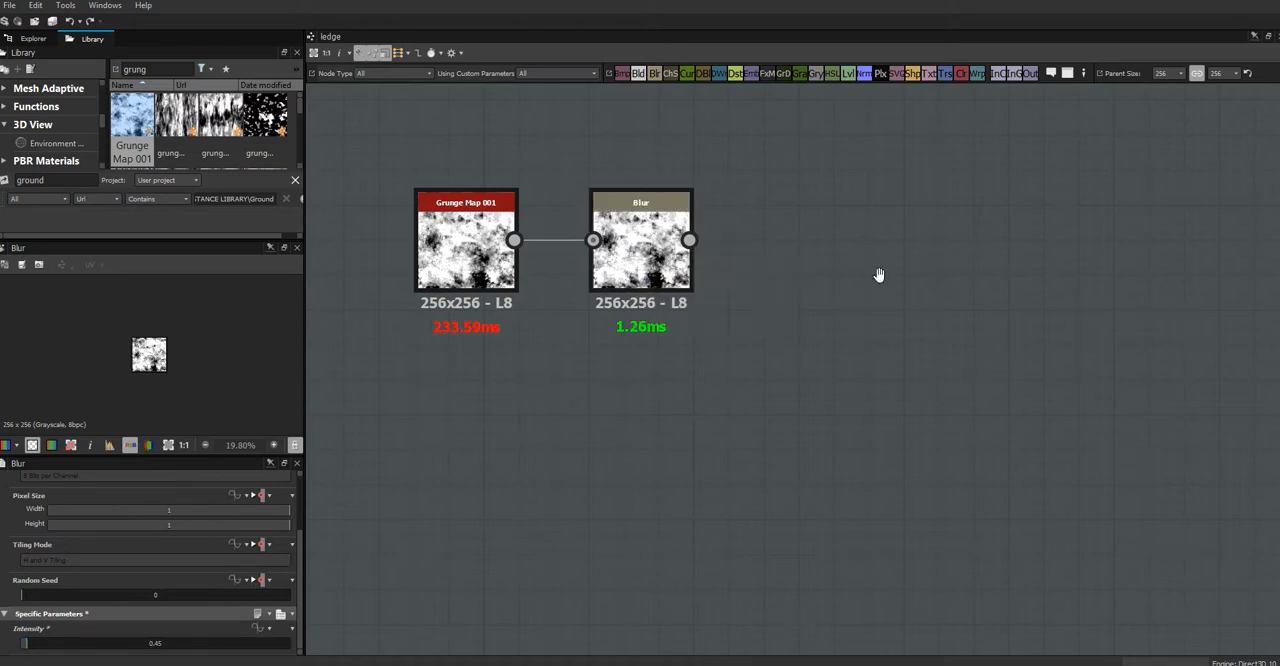
Step: Fit the Blur node's texture in the preview to inspect it
middle_click_drag(879, 281, 815, 373)
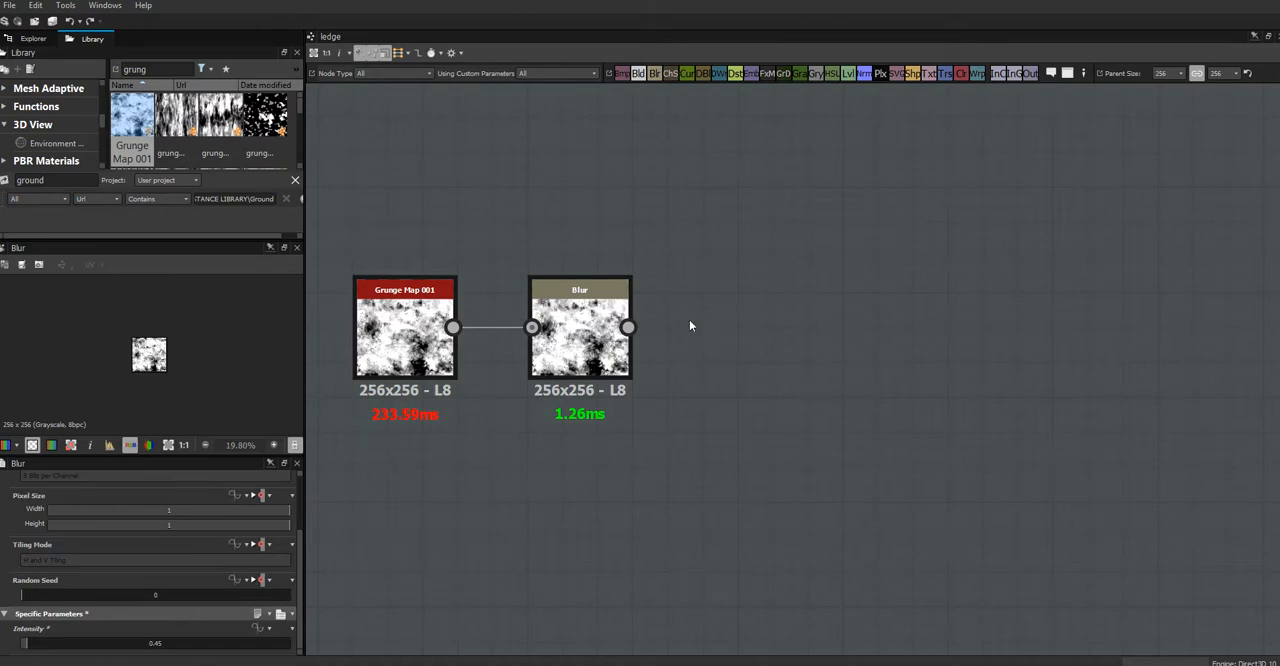
scroll(689, 326, "up", 2)
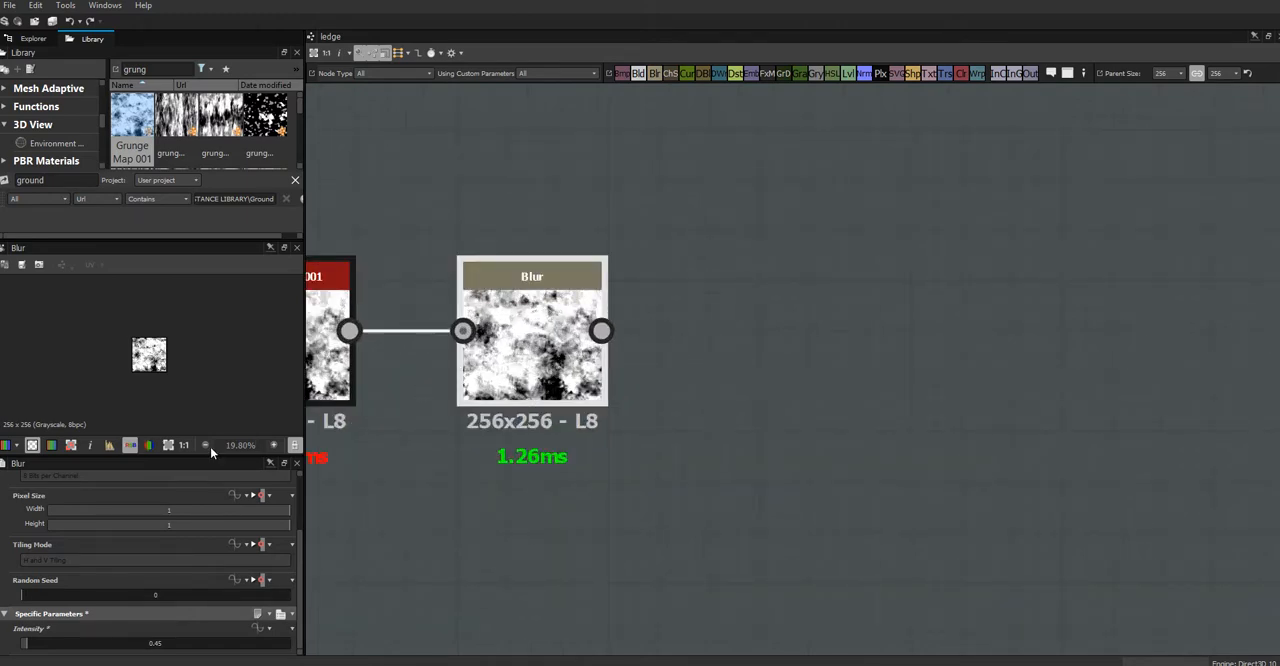
left_click(170, 447)
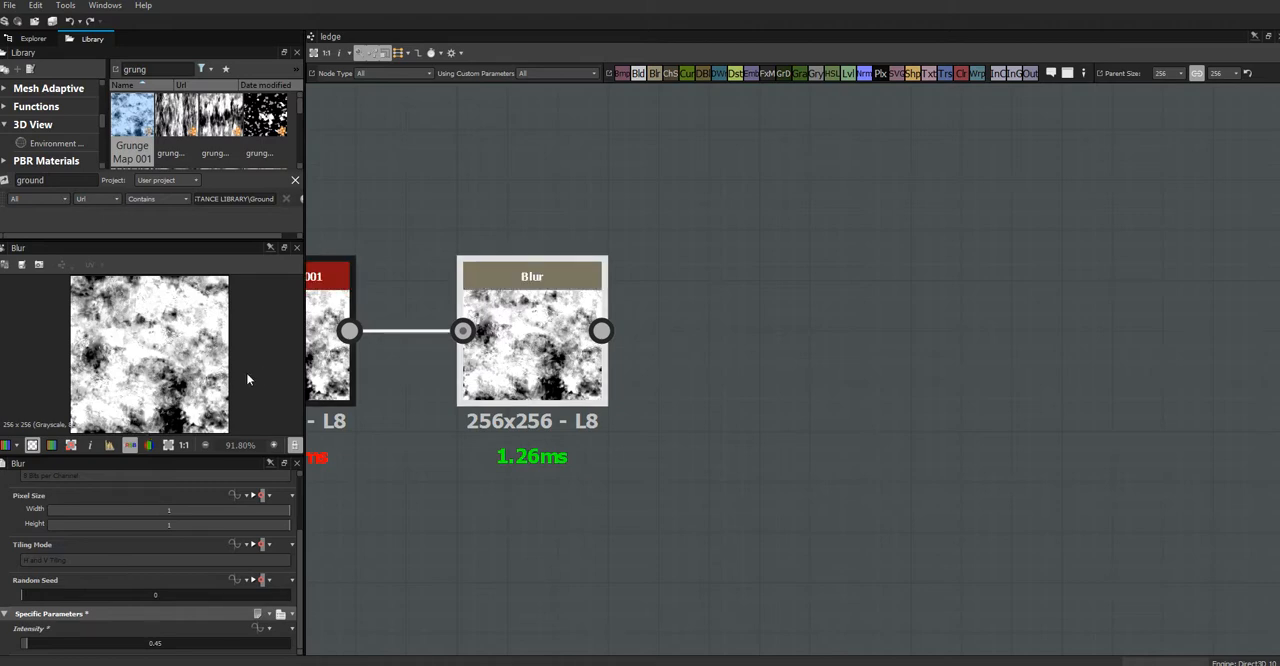
Step: Add a Levels node after Blur, connect Blur's output to it, and align it with the Blur node
left_click_drag(846, 77, 761, 335)
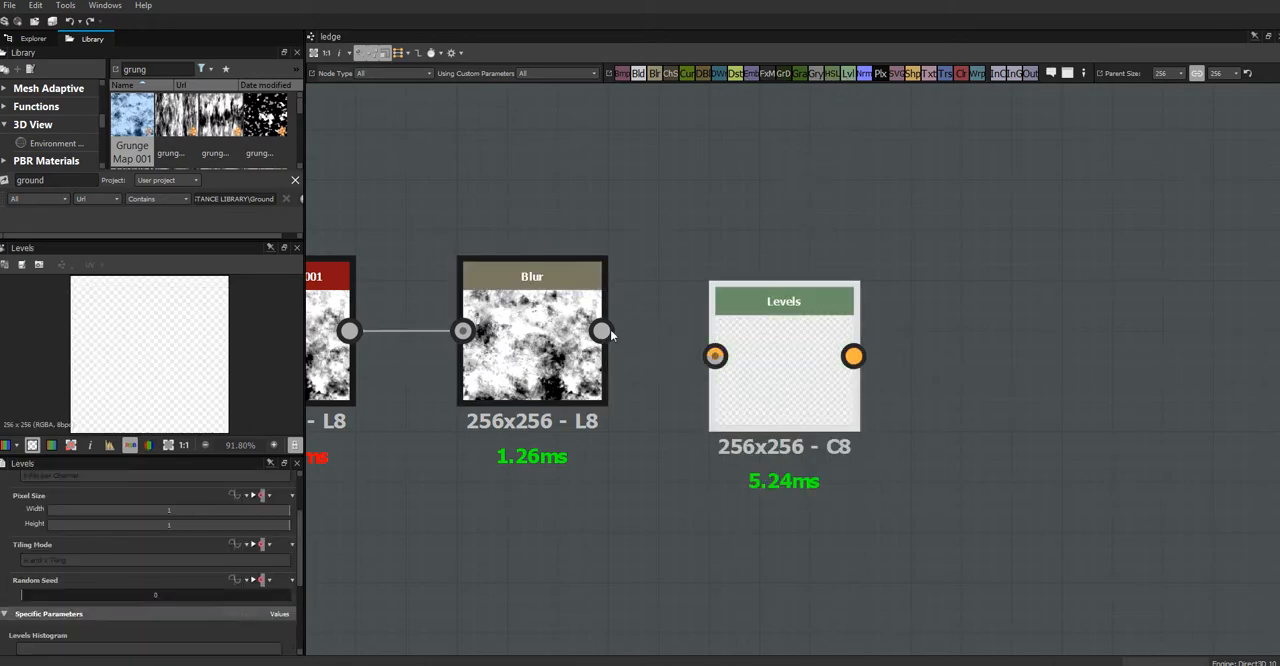
left_click_drag(600, 331, 715, 356)
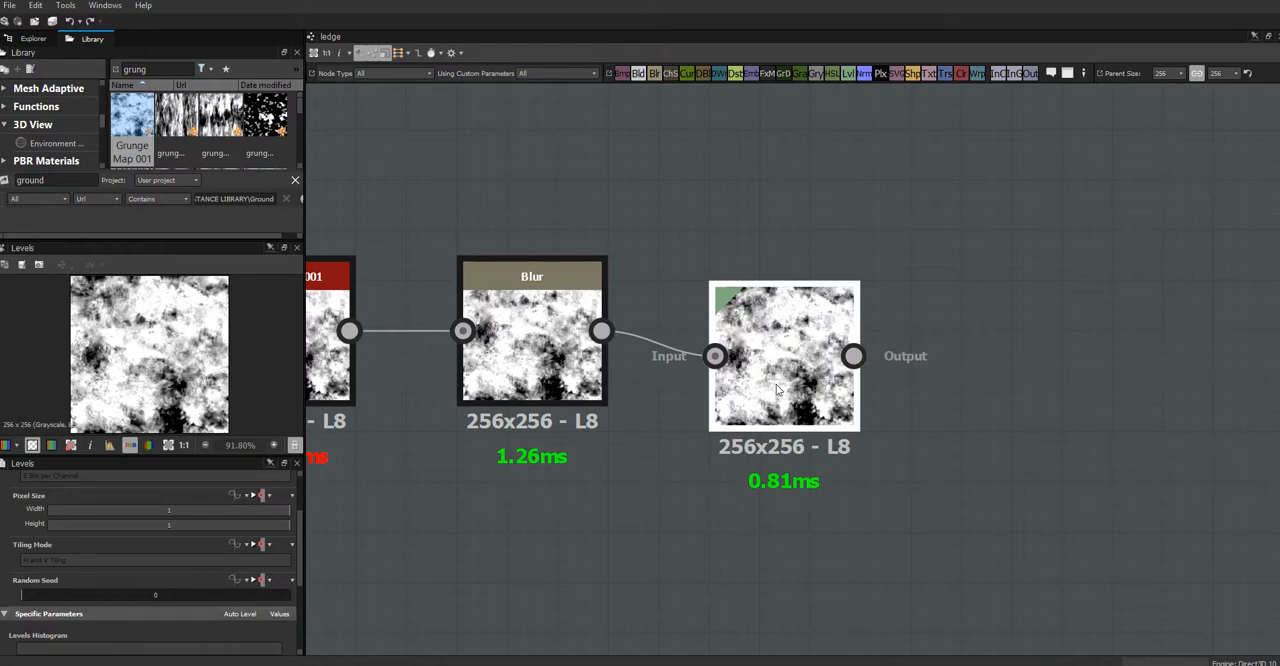
mouse_move(778, 388)
left_mouse_down()
mouse_move(776, 355)
mouse_move(778, 380)
left_mouse_up()
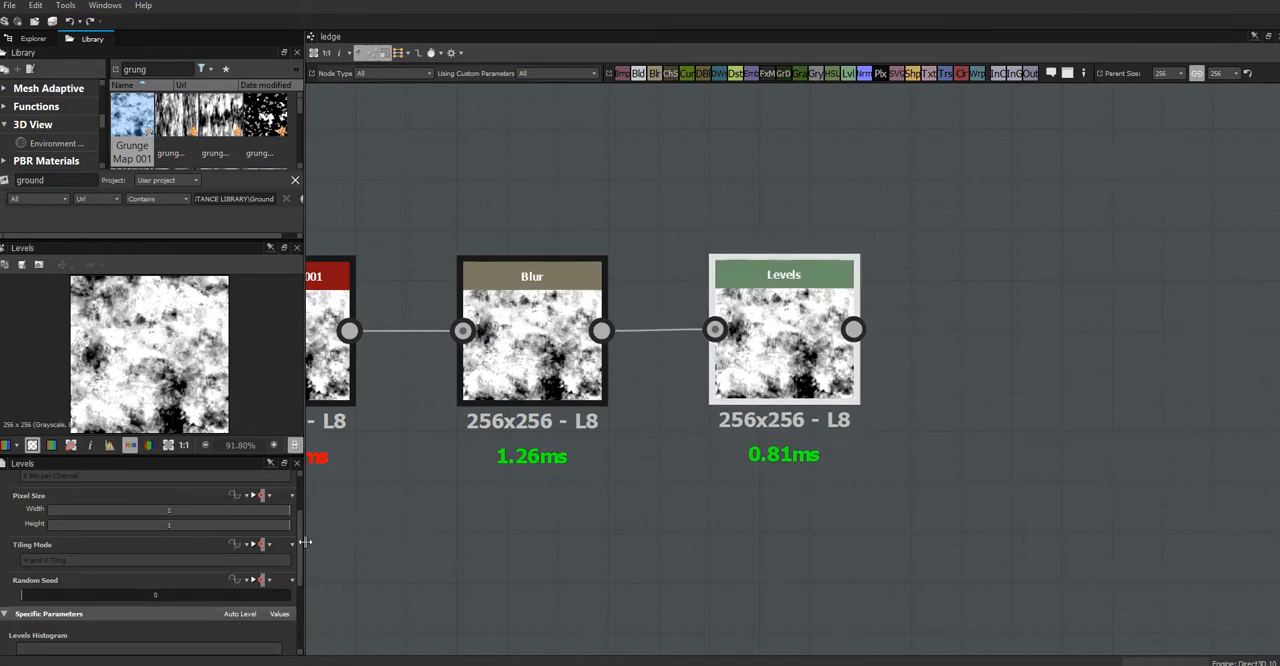
Step: Lower the Levels histogram's input white point and shift its midtone toward white to make a high-contrast mask
scroll(300, 549, "down", 5)
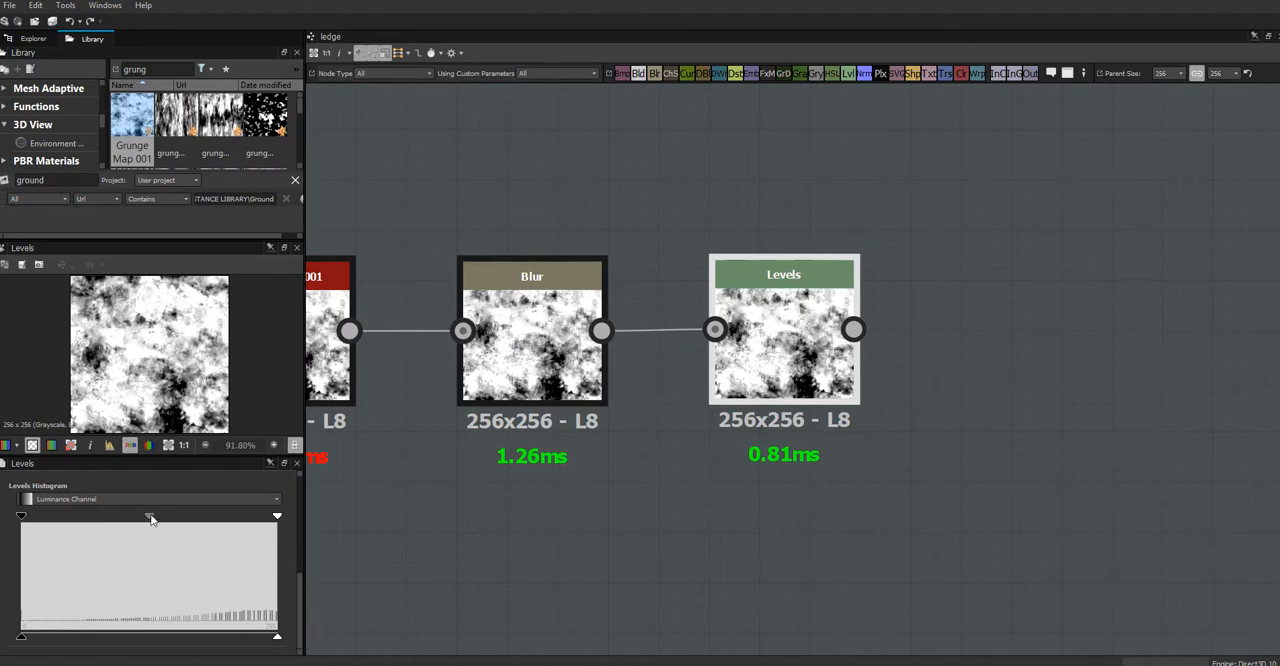
left_click_drag(277, 517, 233, 524)
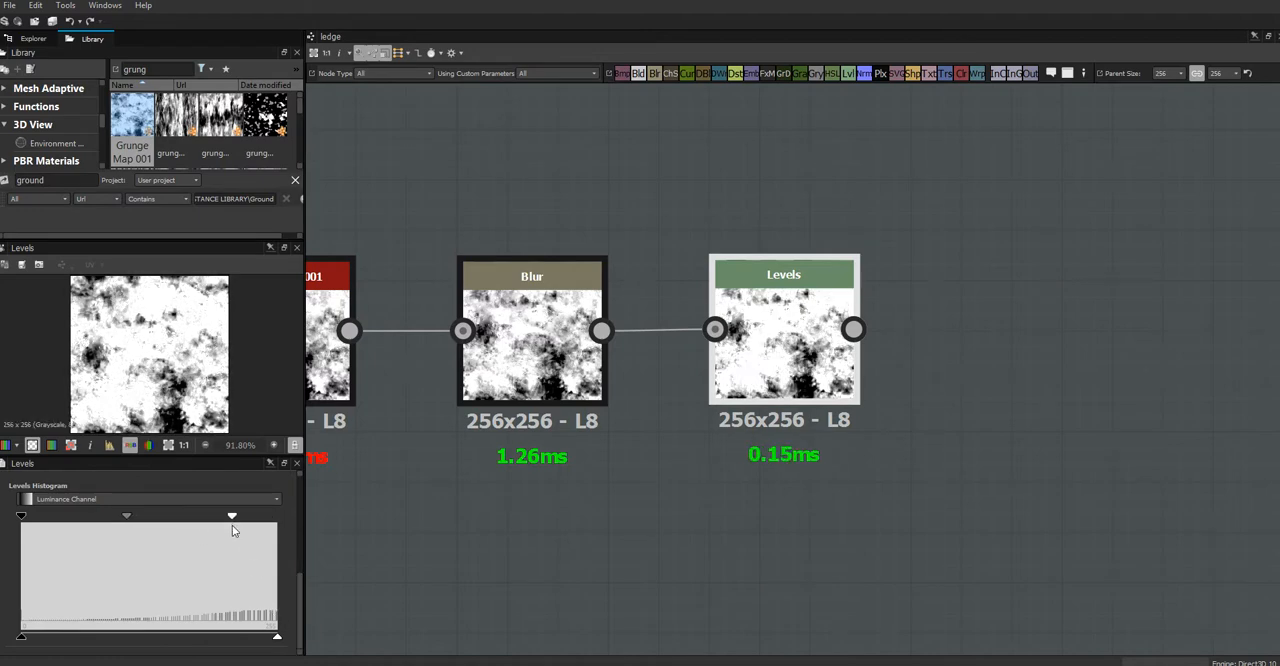
left_click_drag(126, 517, 186, 527)
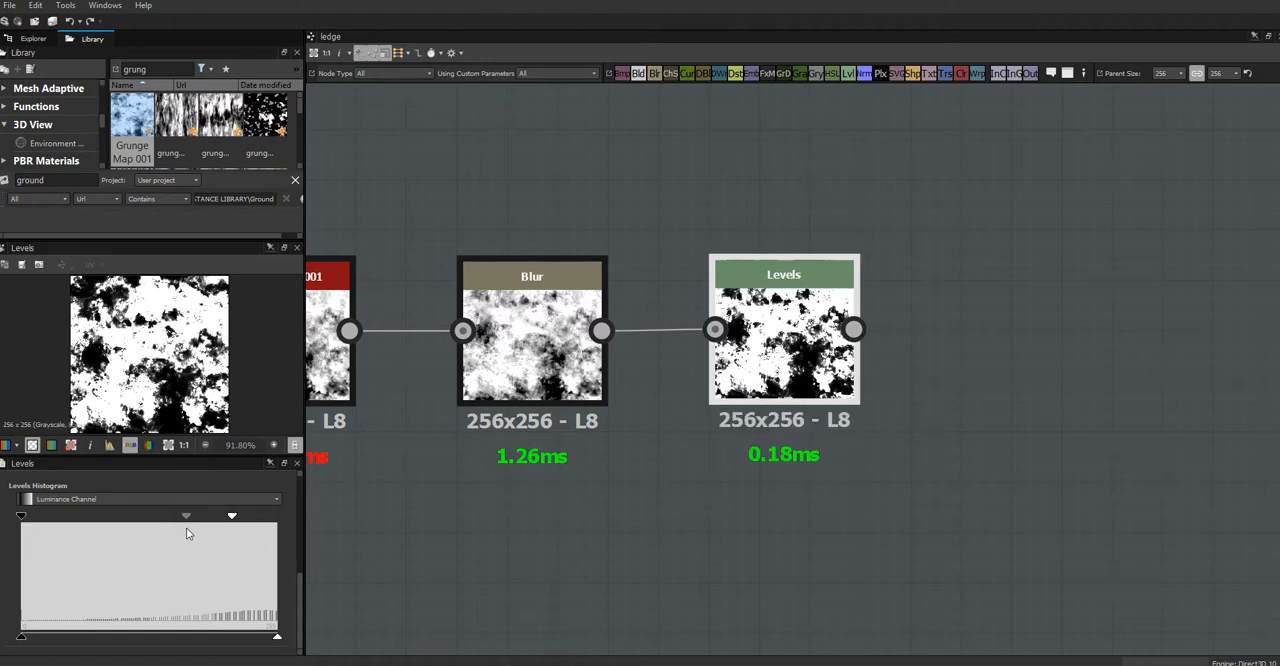
Step: Add a Blend node after Levels, feed the Levels output into its foreground and background, and set its blending mode to Multiply
middle_click_drag(906, 470, 722, 498)
left_click_drag(641, 77, 858, 359)
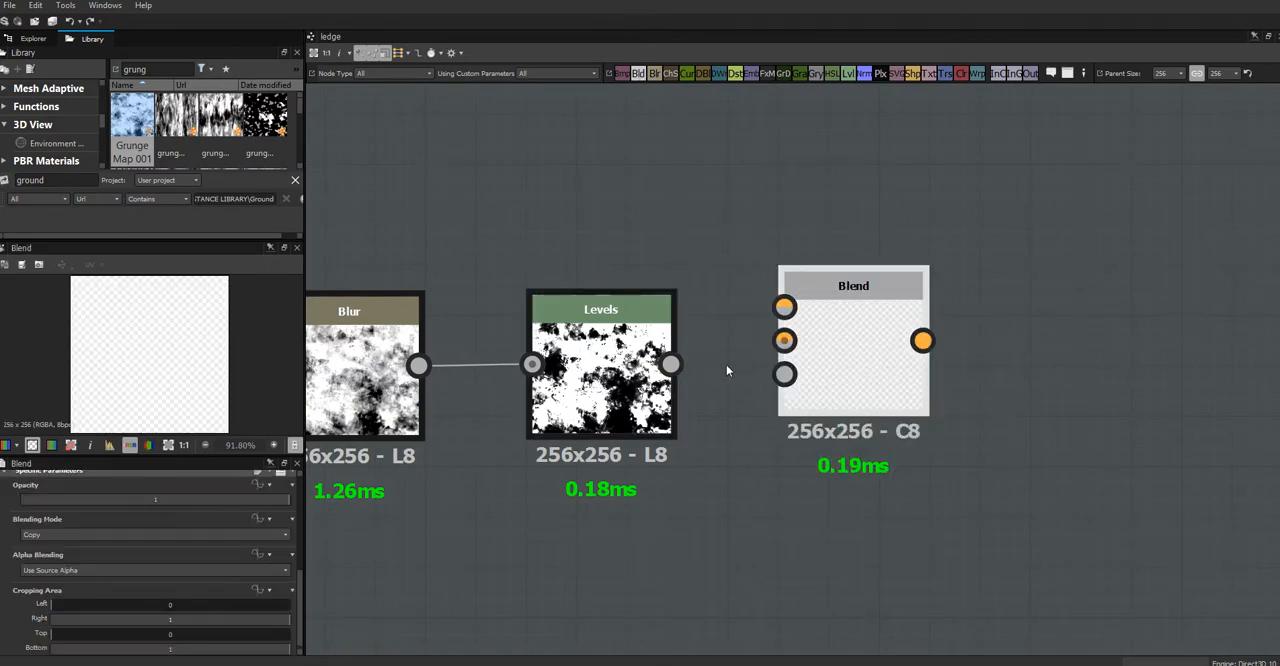
left_click_drag(670, 364, 784, 340)
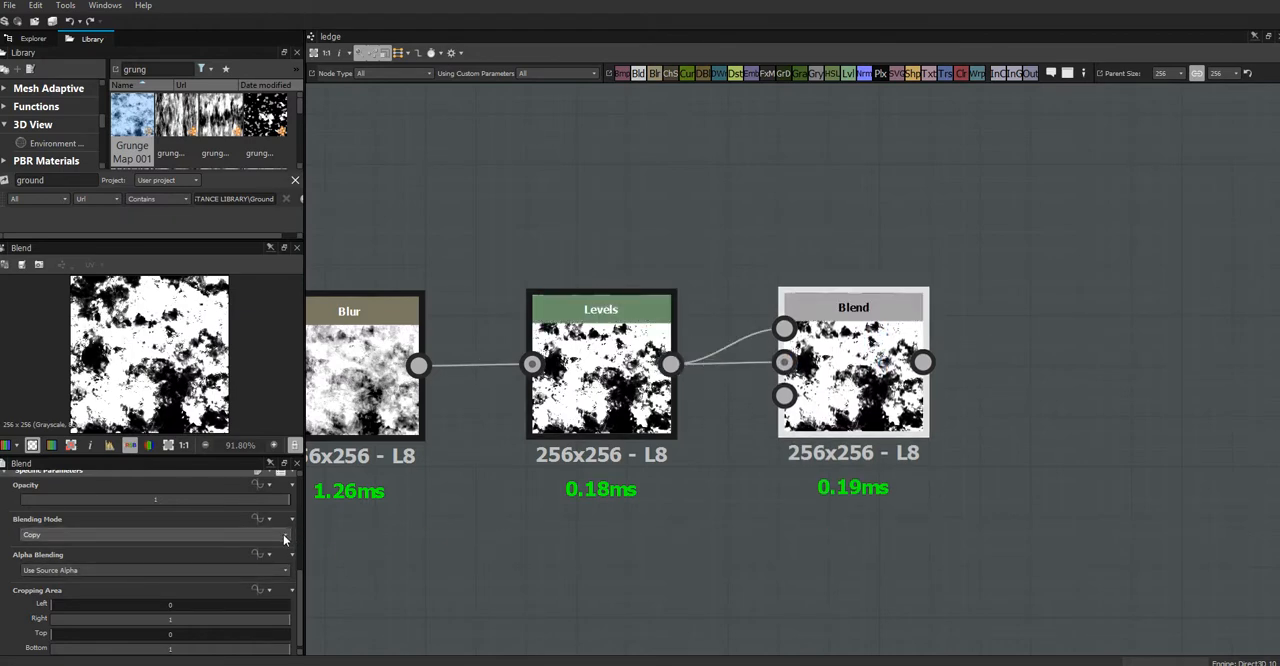
left_click(224, 535)
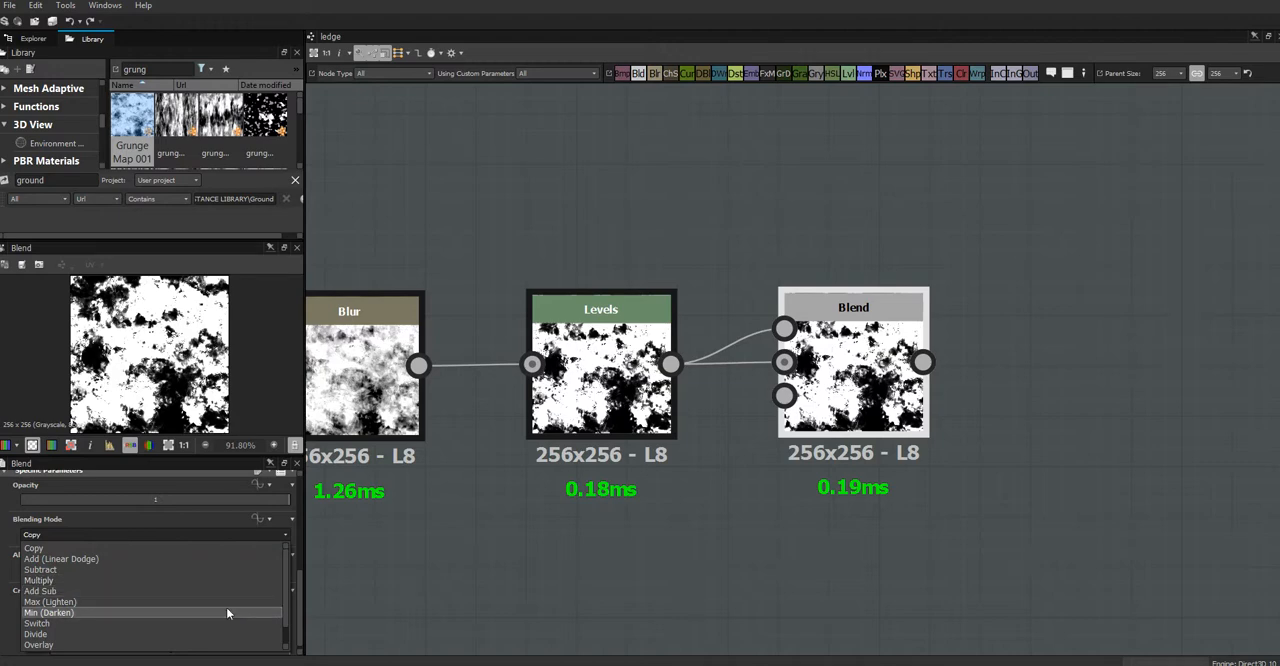
left_click(192, 579)
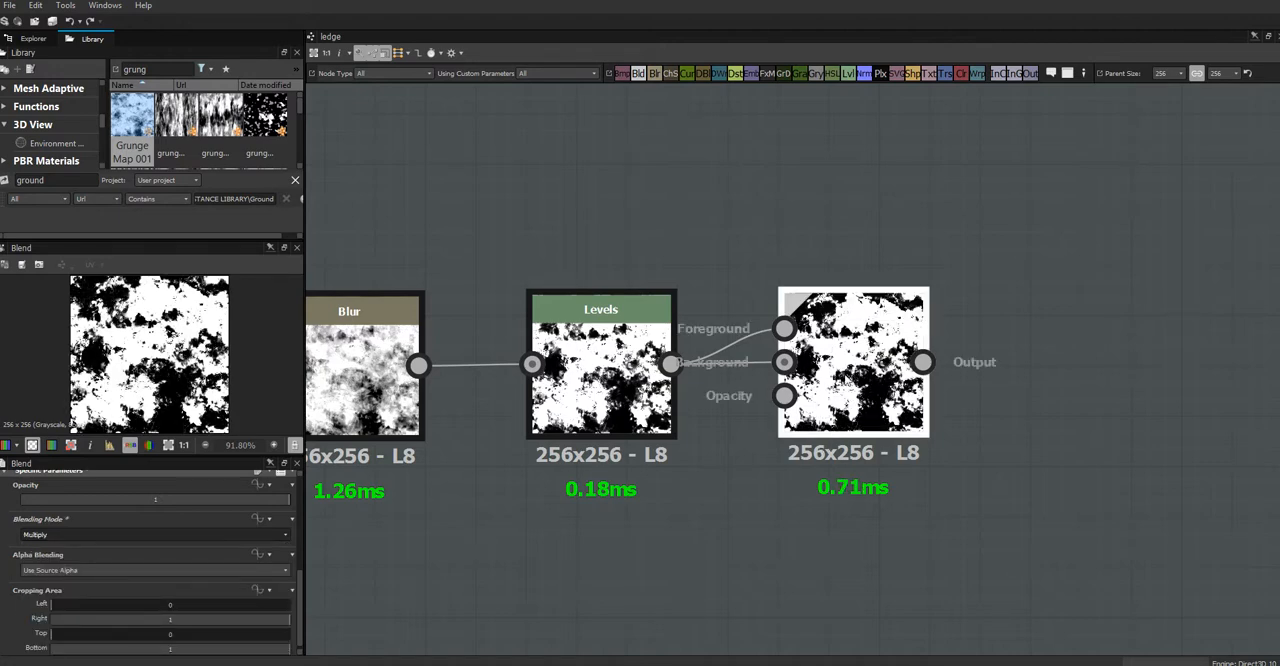
Step: Duplicate the Multiply Blend, place the copy after it, and connect the first Blend's output to the copy's foreground and background
key("ctrl+d")
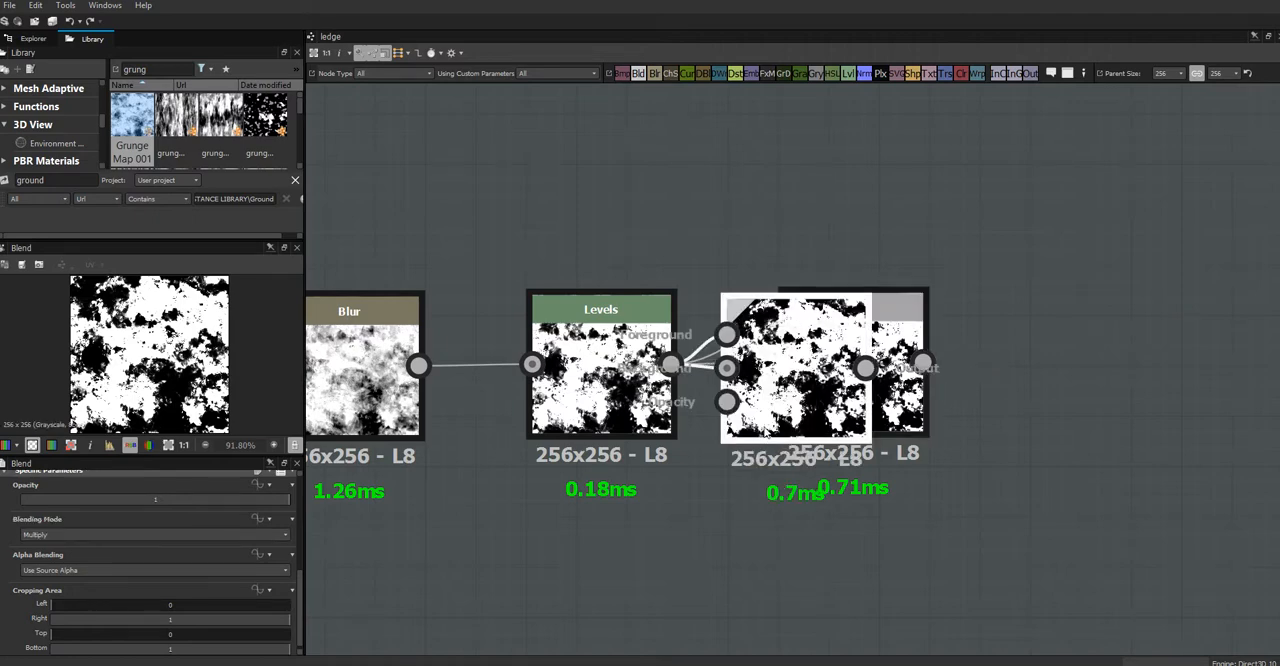
left_click_drag(768, 433, 1066, 424)
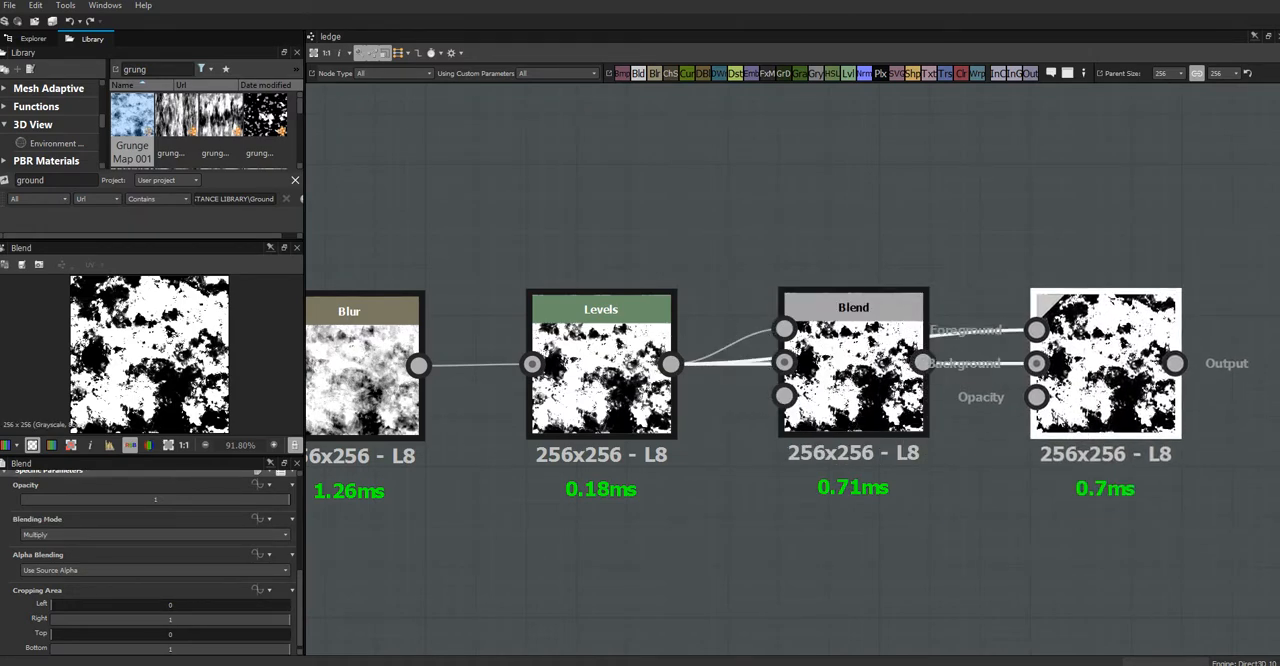
left_click_drag(923, 362, 1031, 333)
left_click_drag(921, 364, 1037, 365)
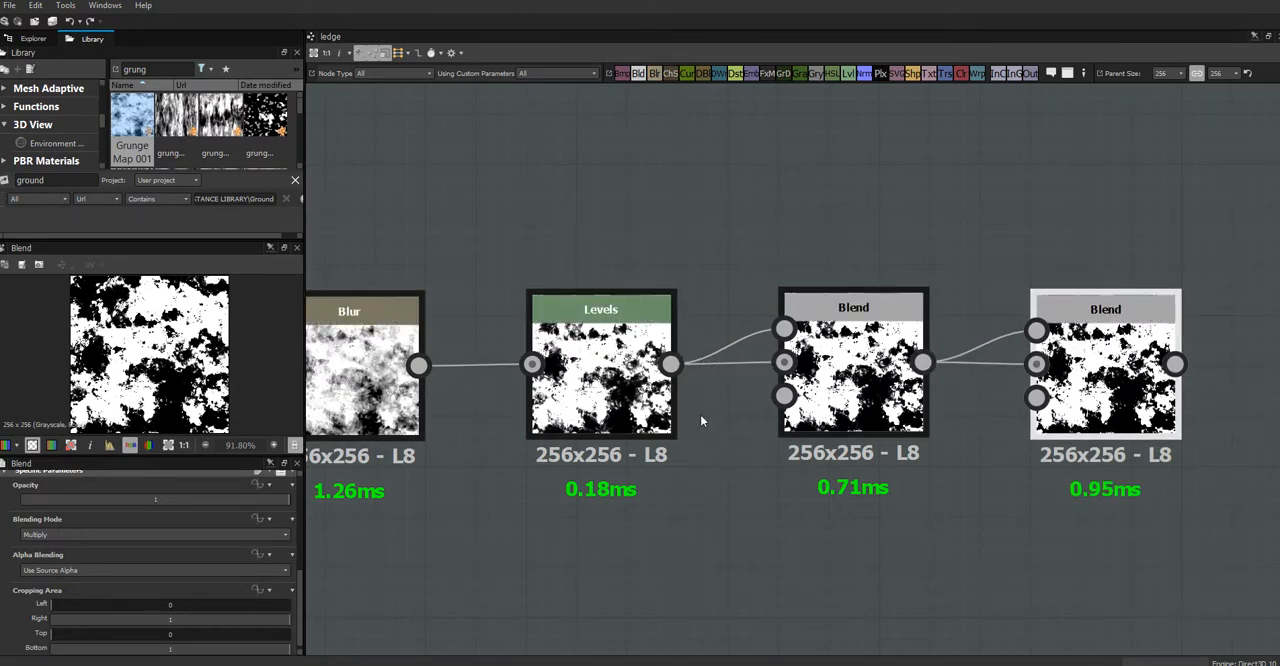
left_click(601, 395)
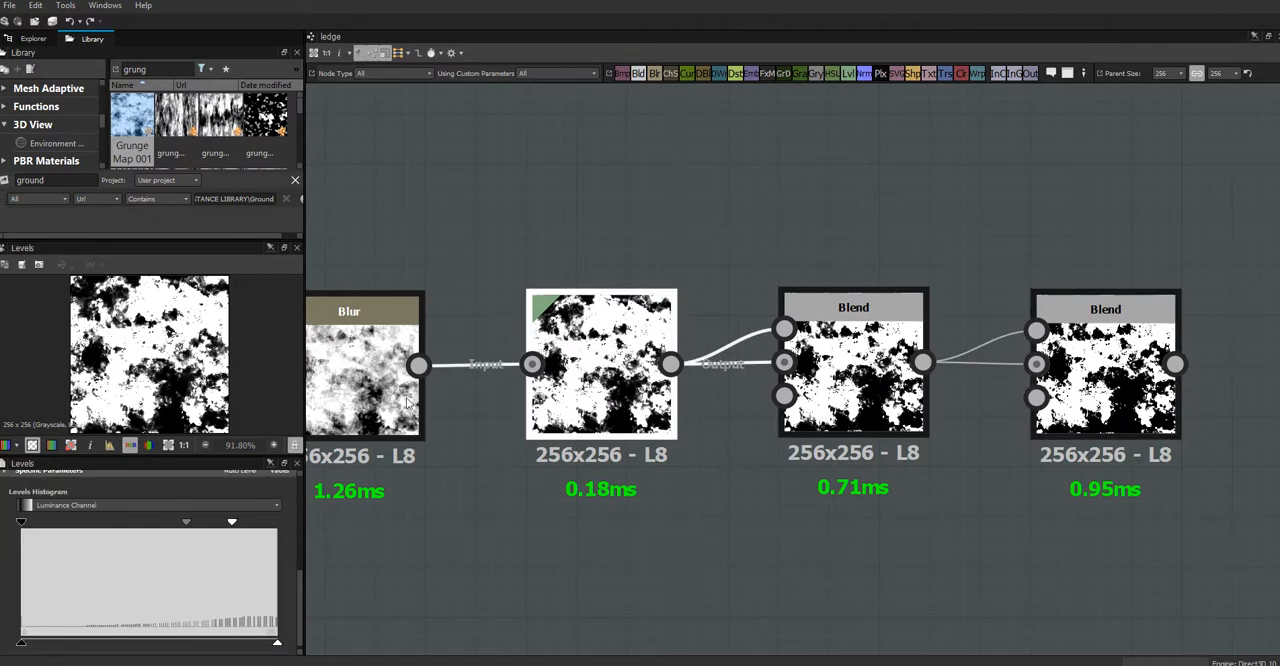
left_click(1040, 425)
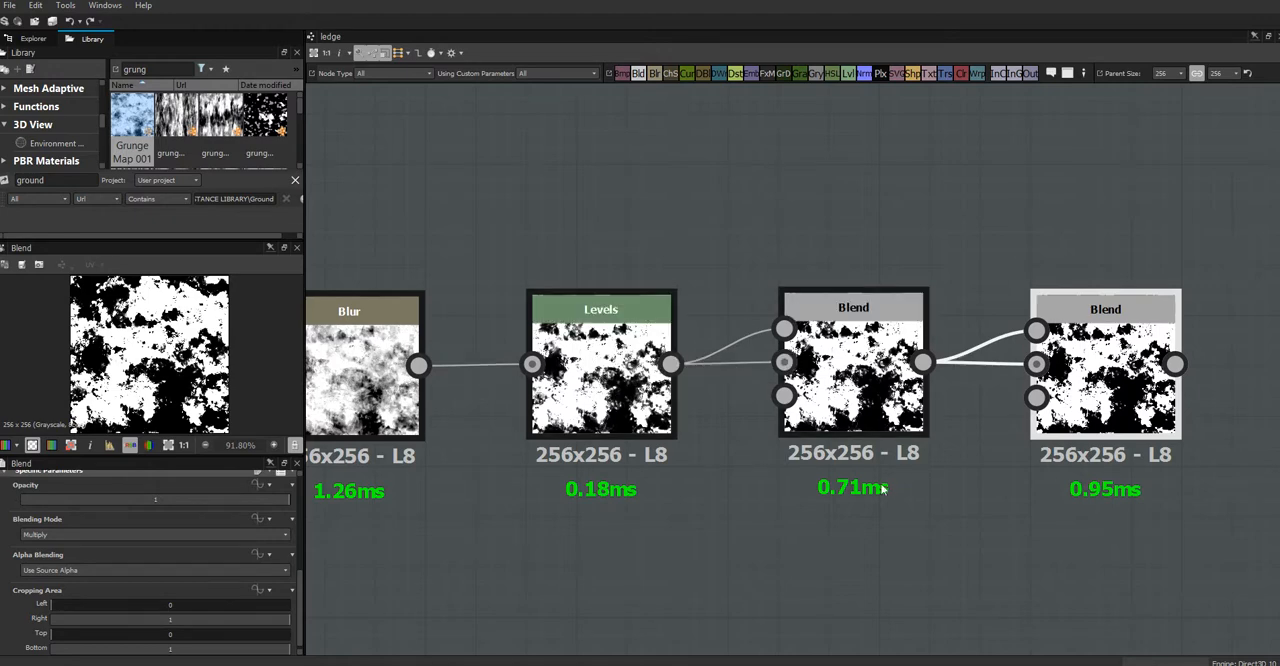
Step: Add a Blur node after the second Blend and connect that Blend's output to it
middle_click_drag(889, 486, 543, 440)
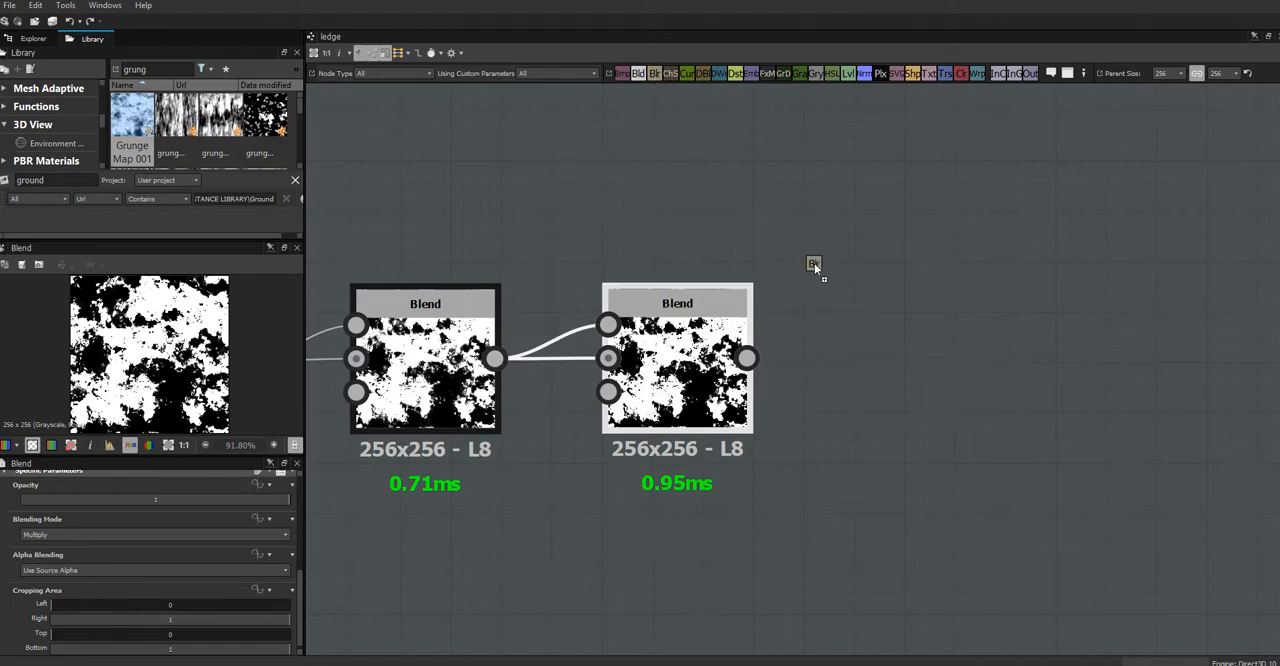
left_click_drag(932, 369, 931, 369)
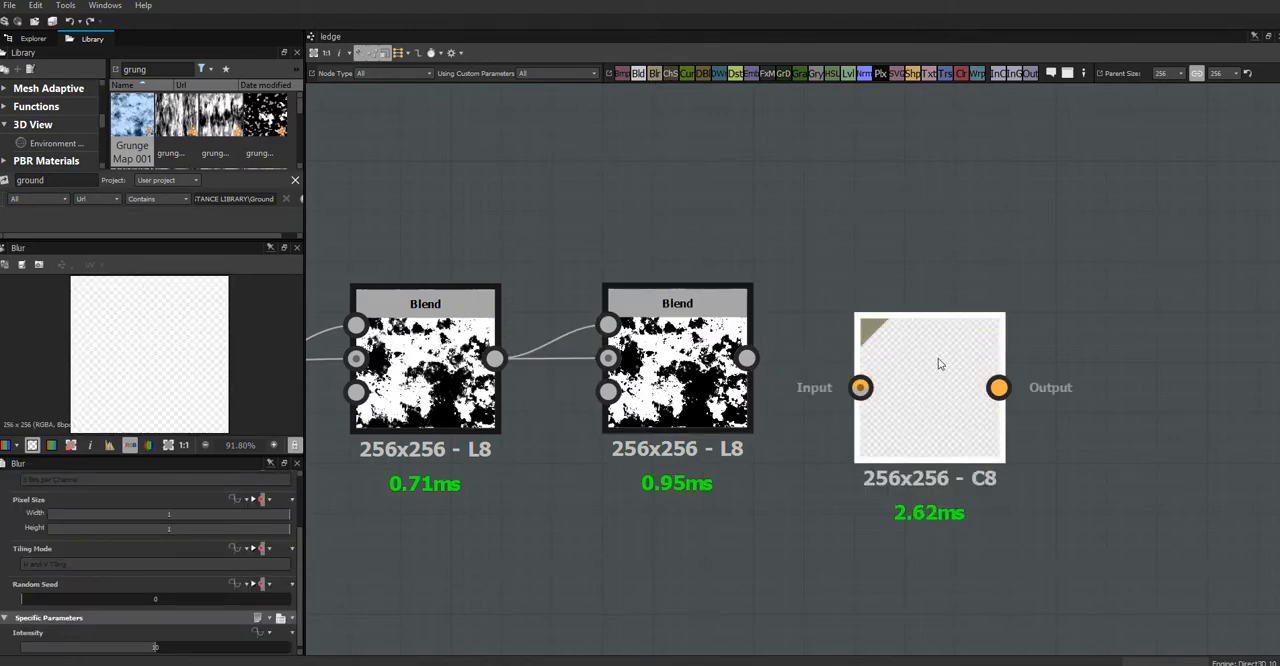
left_click_drag(747, 358, 860, 364)
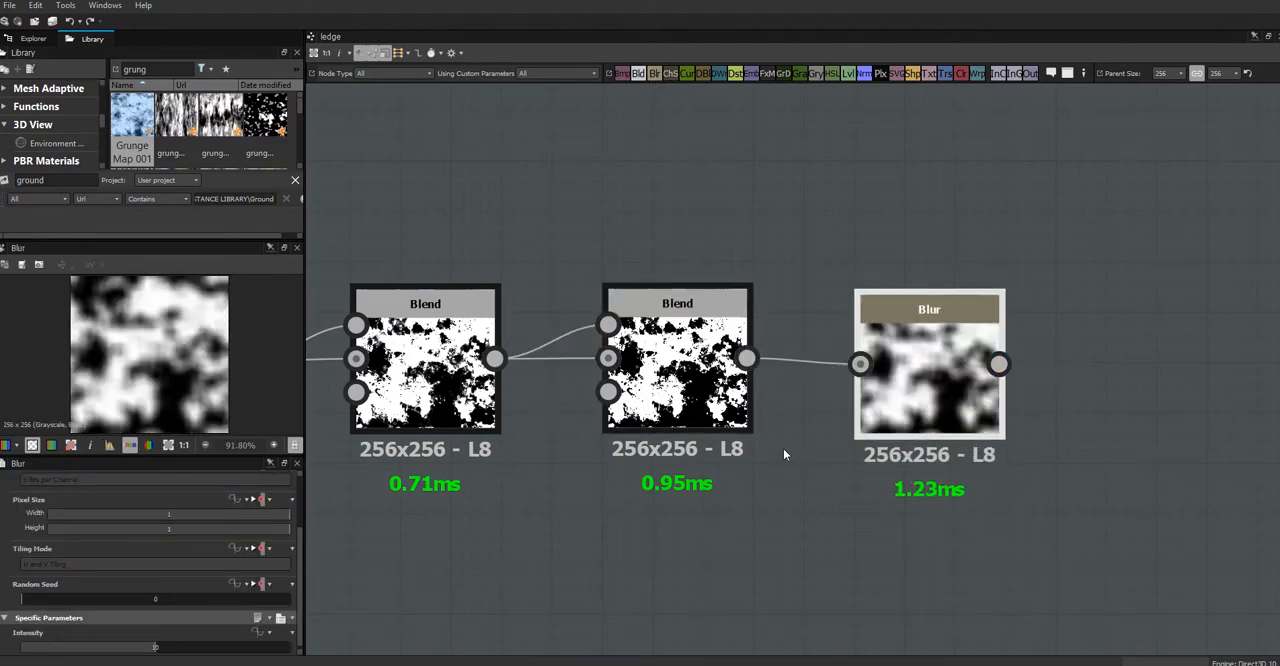
Step: Try an intensity of 5 on the first Blur node and inspect its effect along the node chain
middle_click_drag(365, 470, 723, 463)
middle_click_drag(460, 465, 625, 474)
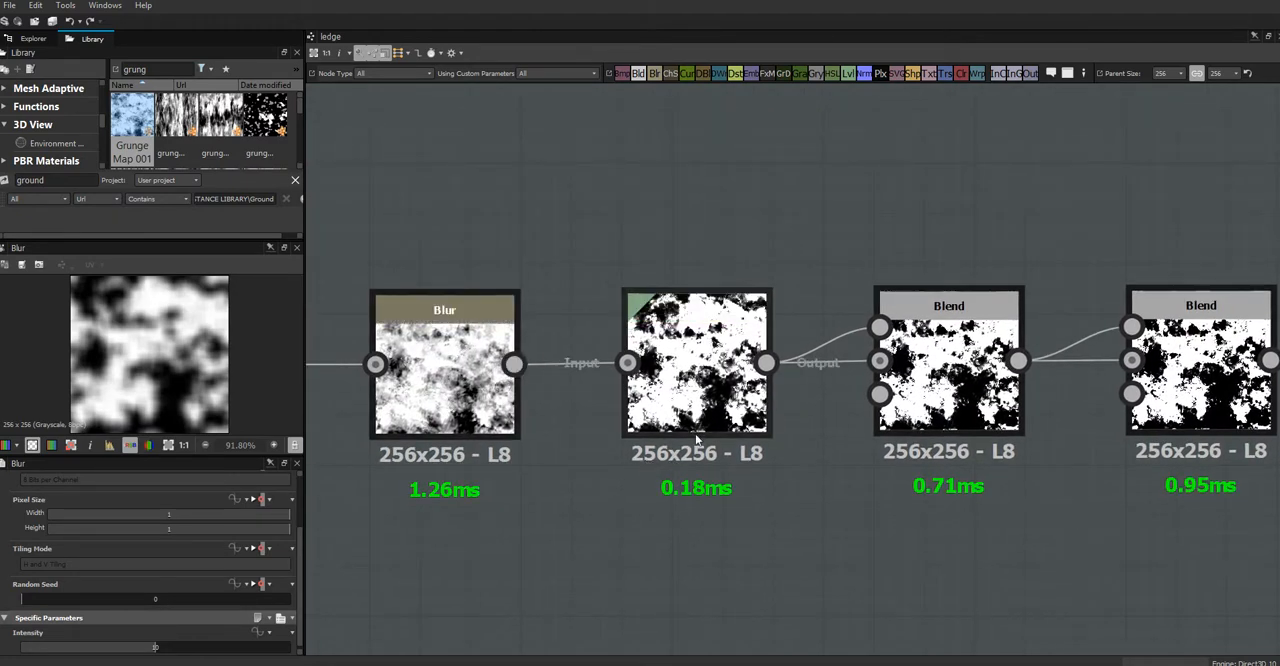
left_click_drag(301, 546, 302, 552)
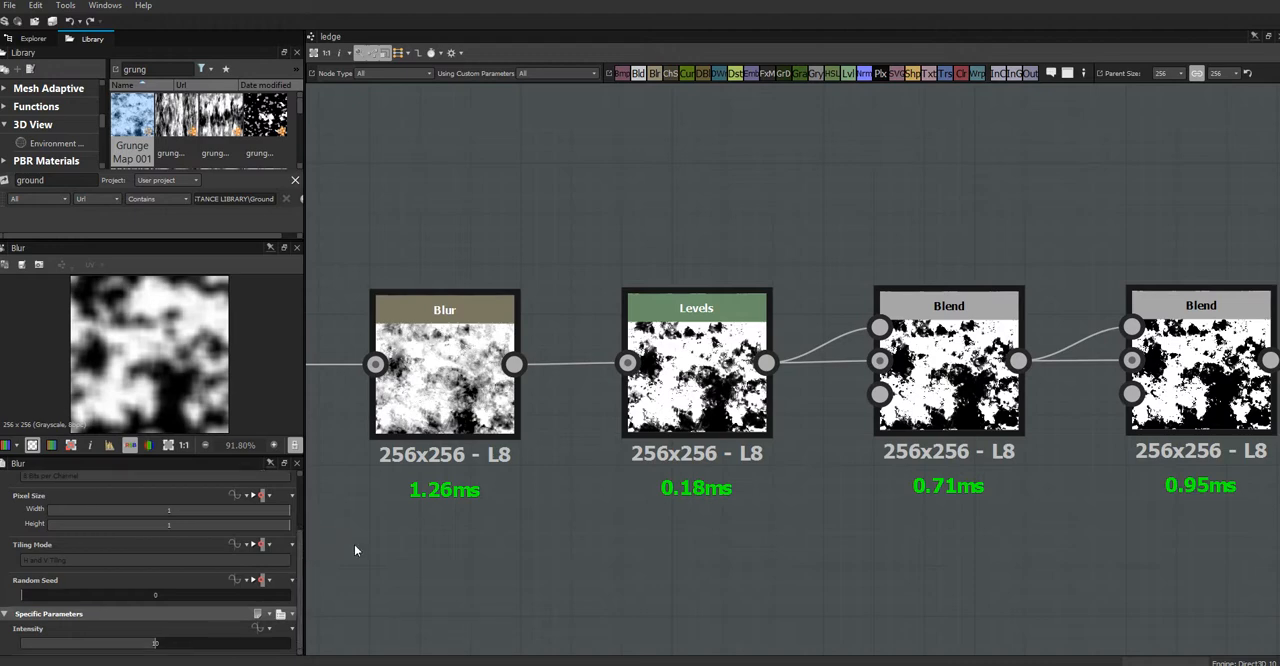
left_click(438, 408)
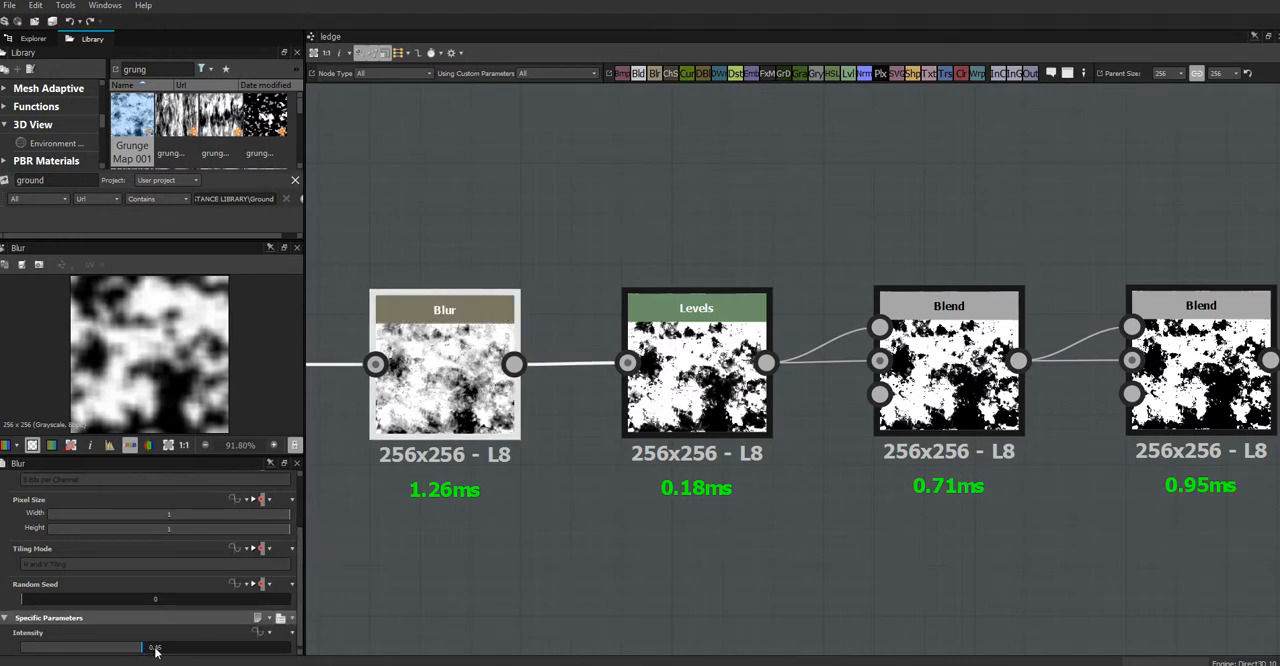
double_click(156, 649)
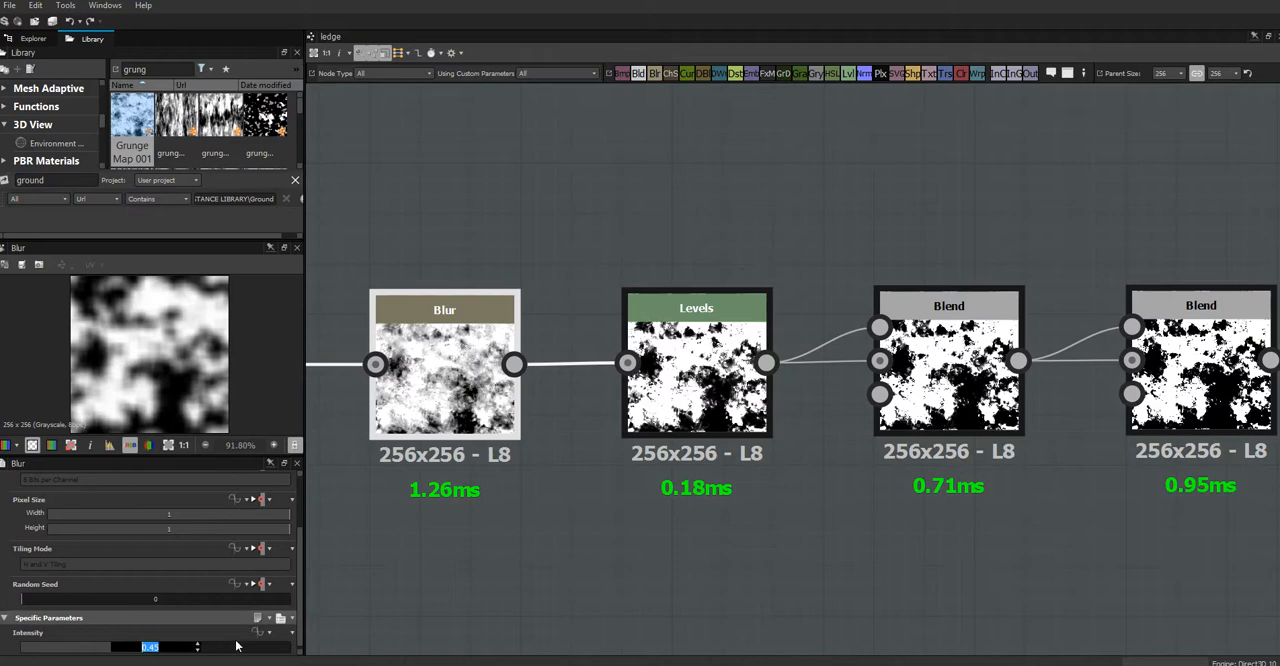
type("5")
key("Return")
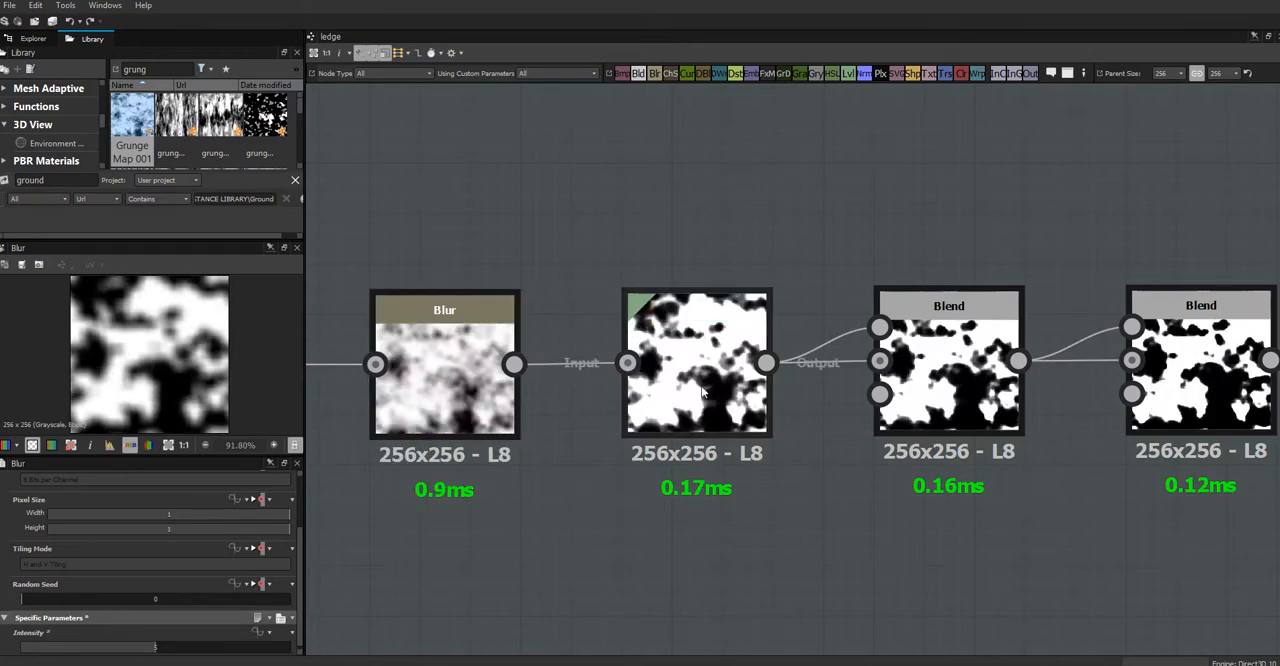
middle_click_drag(1111, 462, 523, 430)
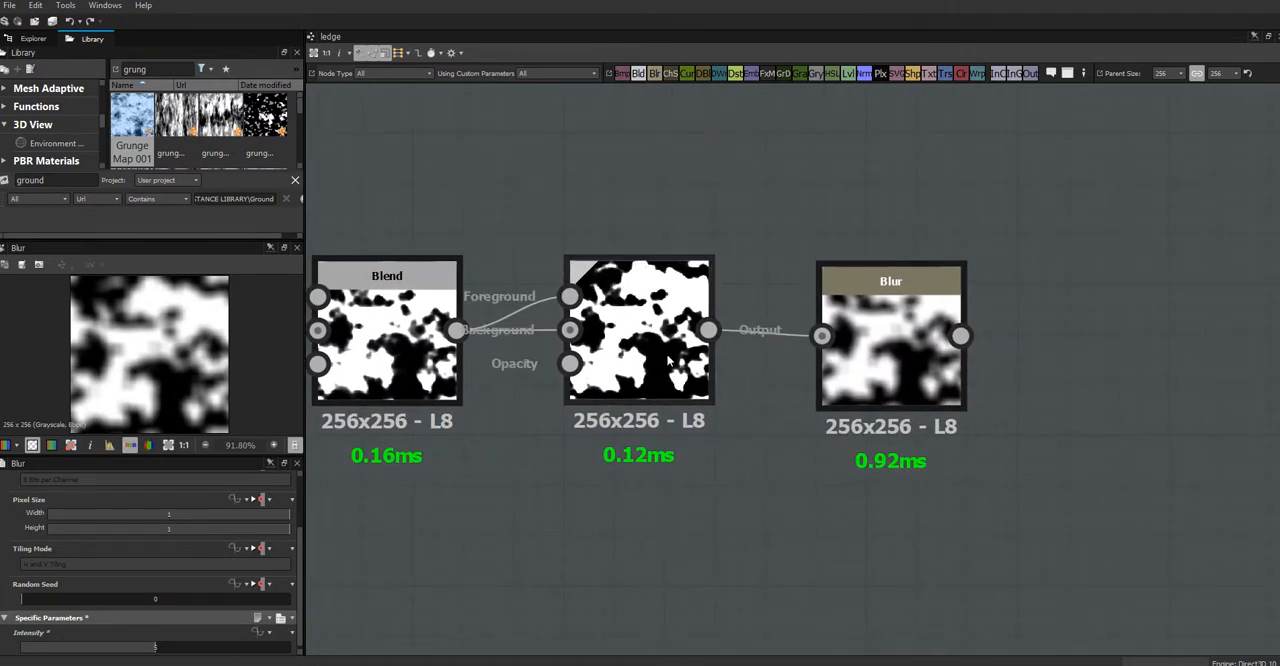
middle_click_drag(501, 502, 809, 500)
middle_click_drag(295, 555, 686, 560)
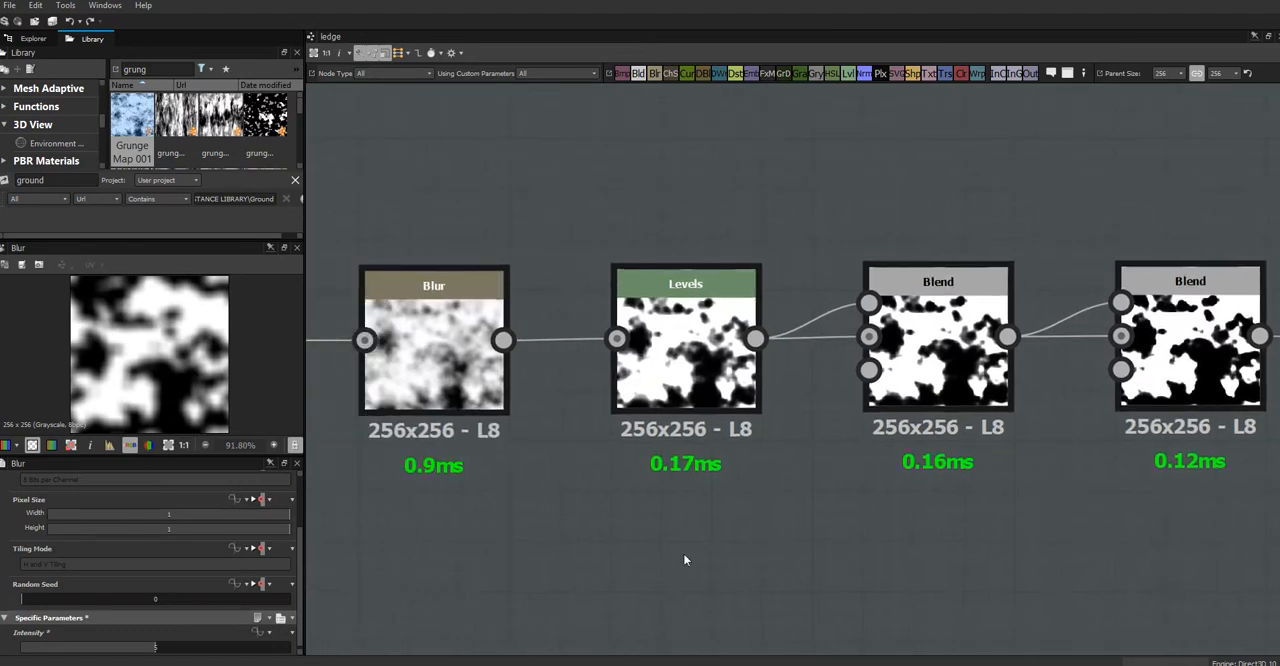
Step: Set the first Blur node's intensity back to 0.45
mouse_move(449, 543)
middle_mouse_down()
mouse_move(862, 496)
mouse_move(600, 503)
mouse_move(529, 537)
middle_mouse_up()
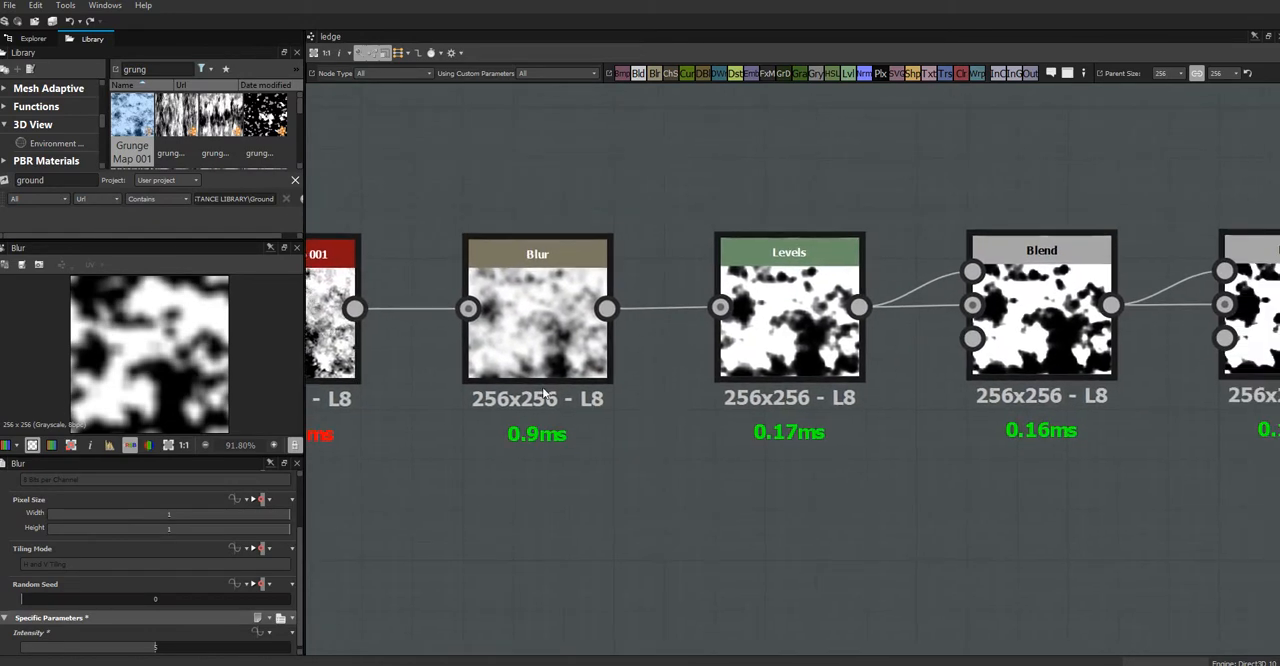
double_click(153, 651)
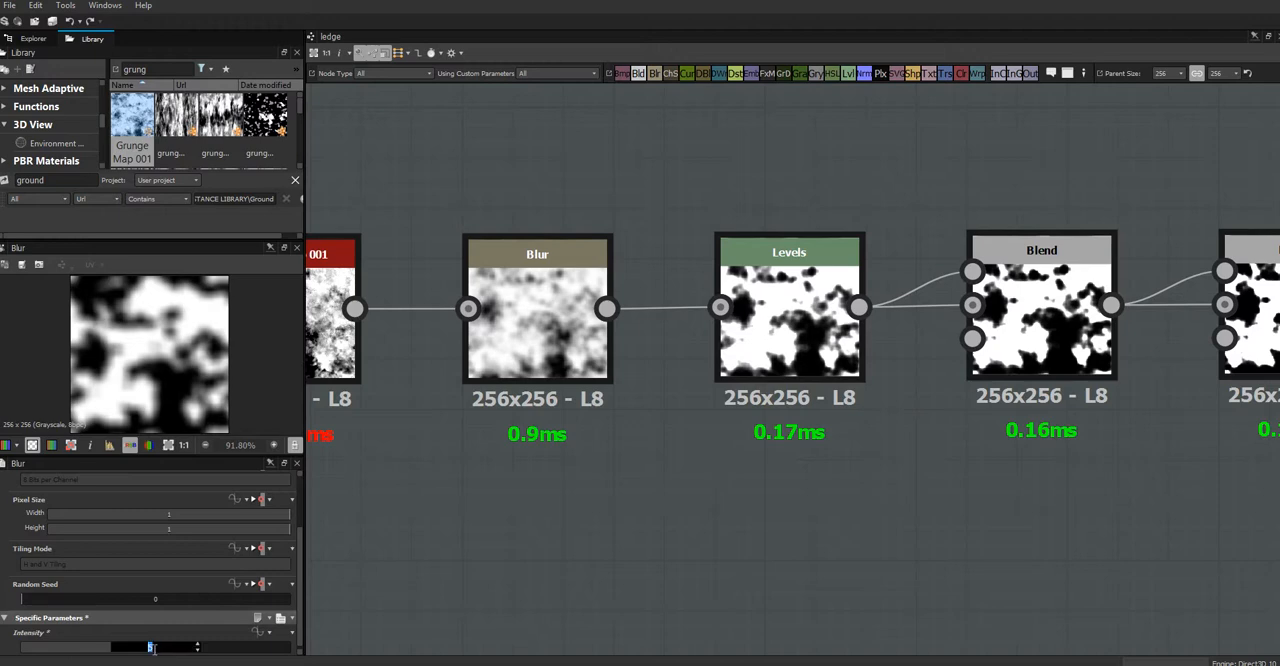
key("Return")
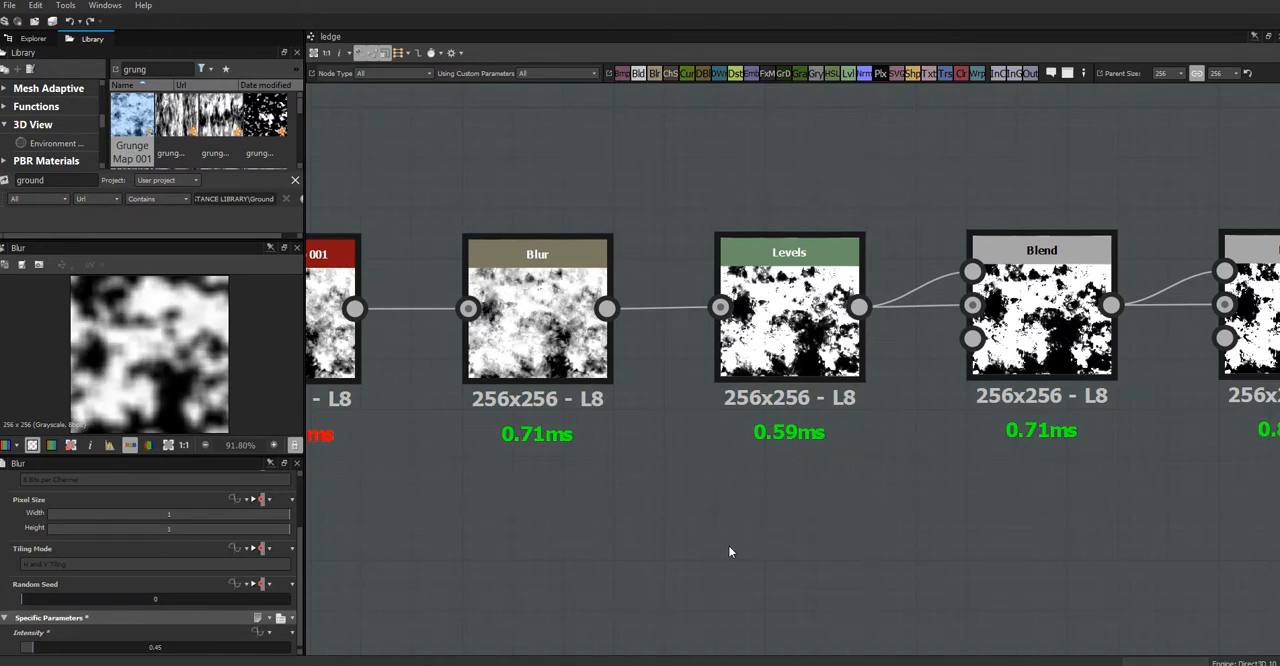
Step: Lower the last Blur node's intensity to 0
middle_click_drag(960, 433, 497, 435)
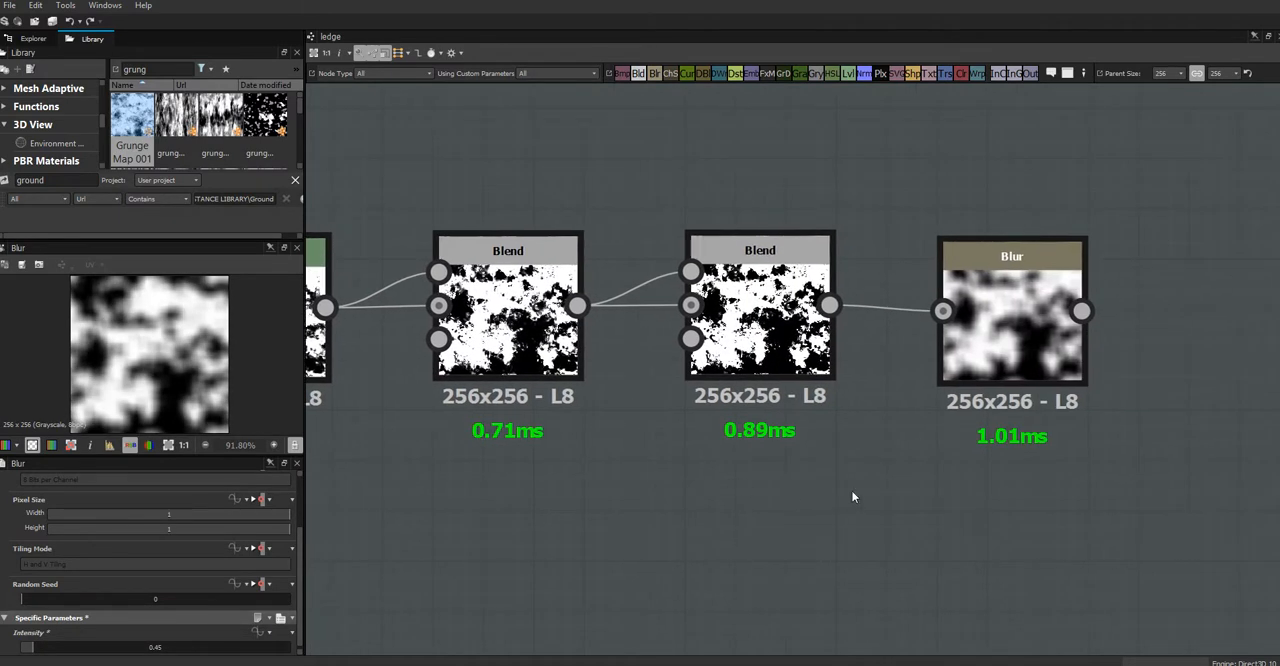
middle_click_drag(774, 505, 560, 559)
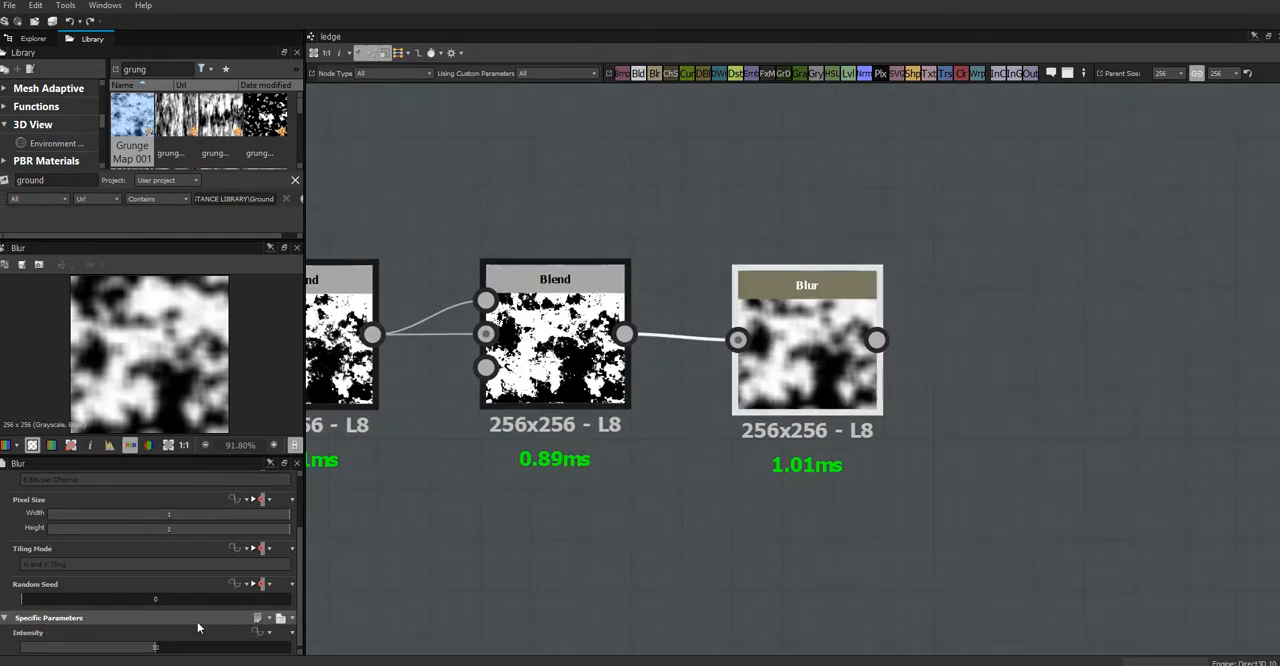
left_click_drag(180, 653, 62, 646)
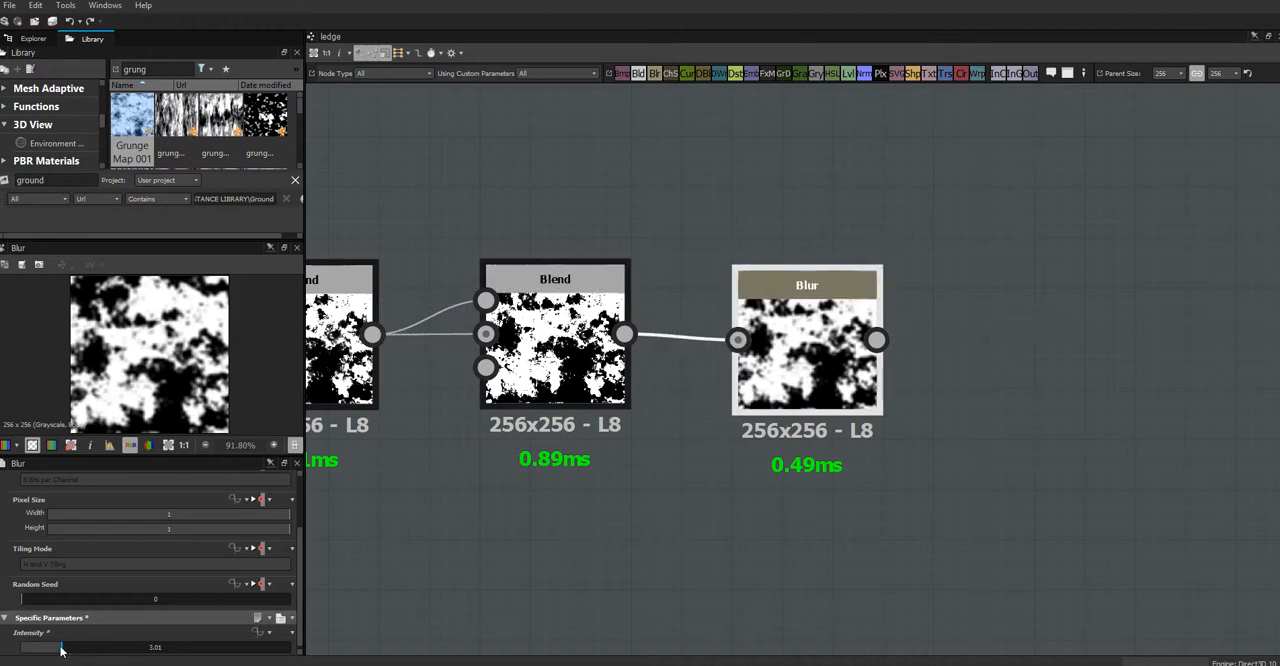
left_click_drag(60, 648, 17, 649)
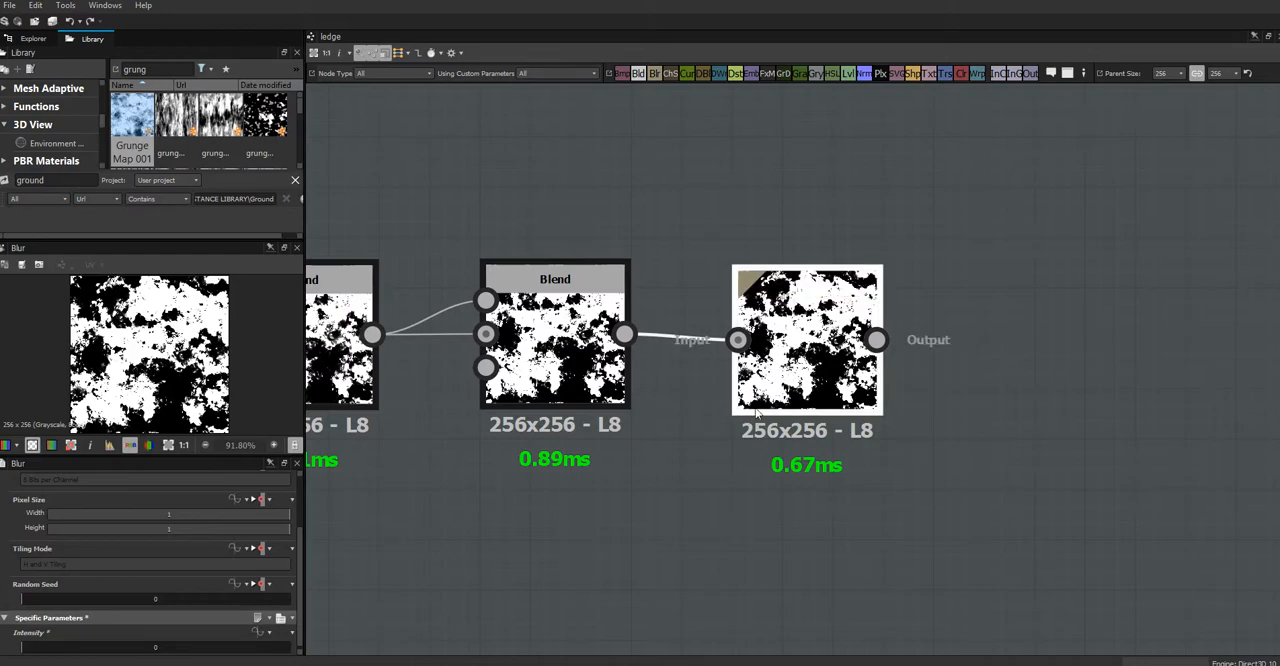
Step: Connect the last Blur node's output to the mask output node and position the mask node just after it
scroll(736, 447, "down", 1)
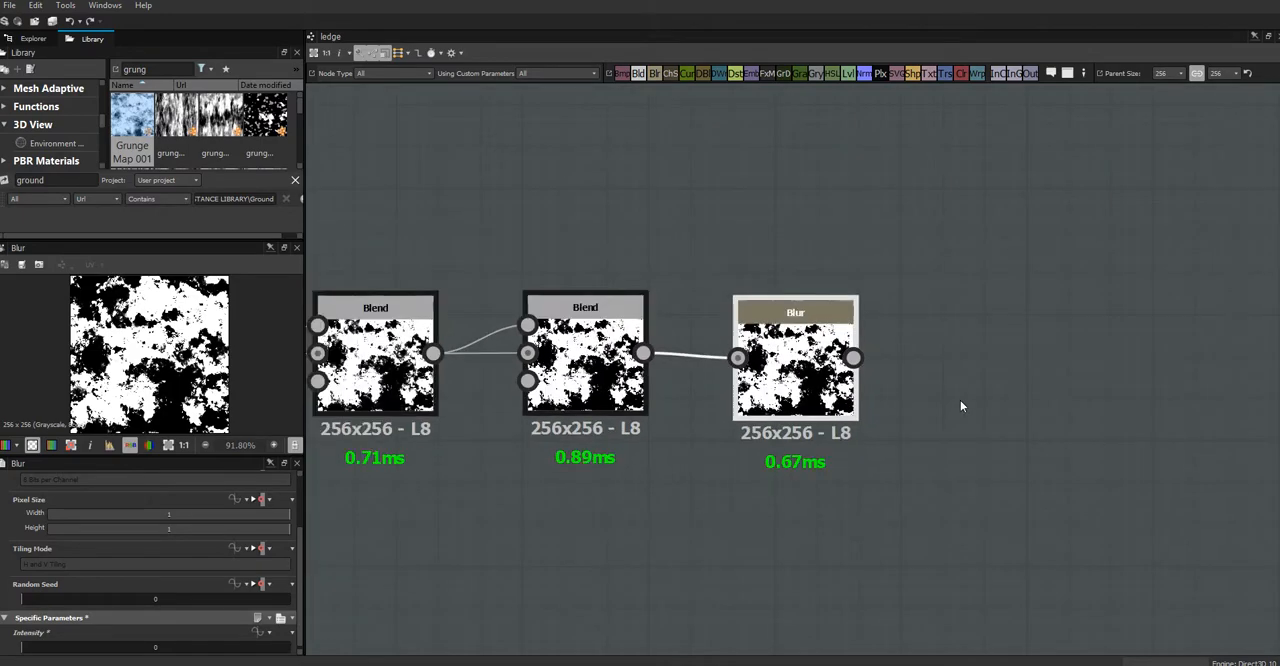
middle_click_drag(960, 400, 755, 409)
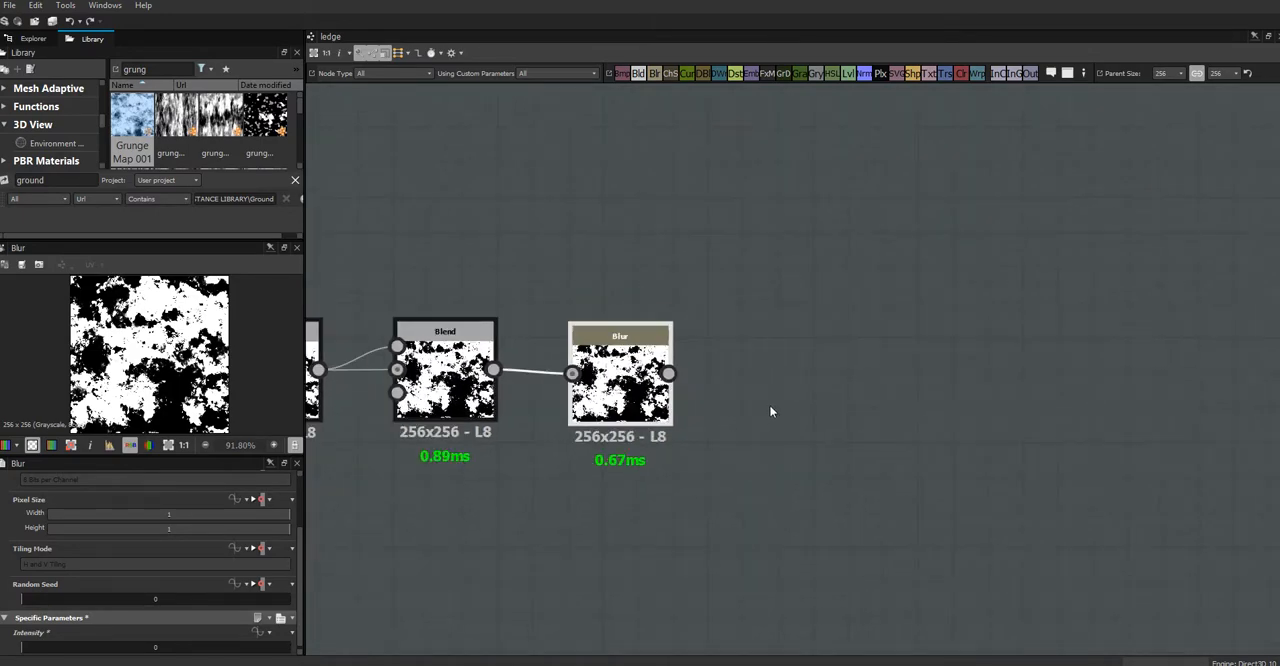
scroll(769, 404, "down", 1)
left_click_drag(683, 368, 681, 380)
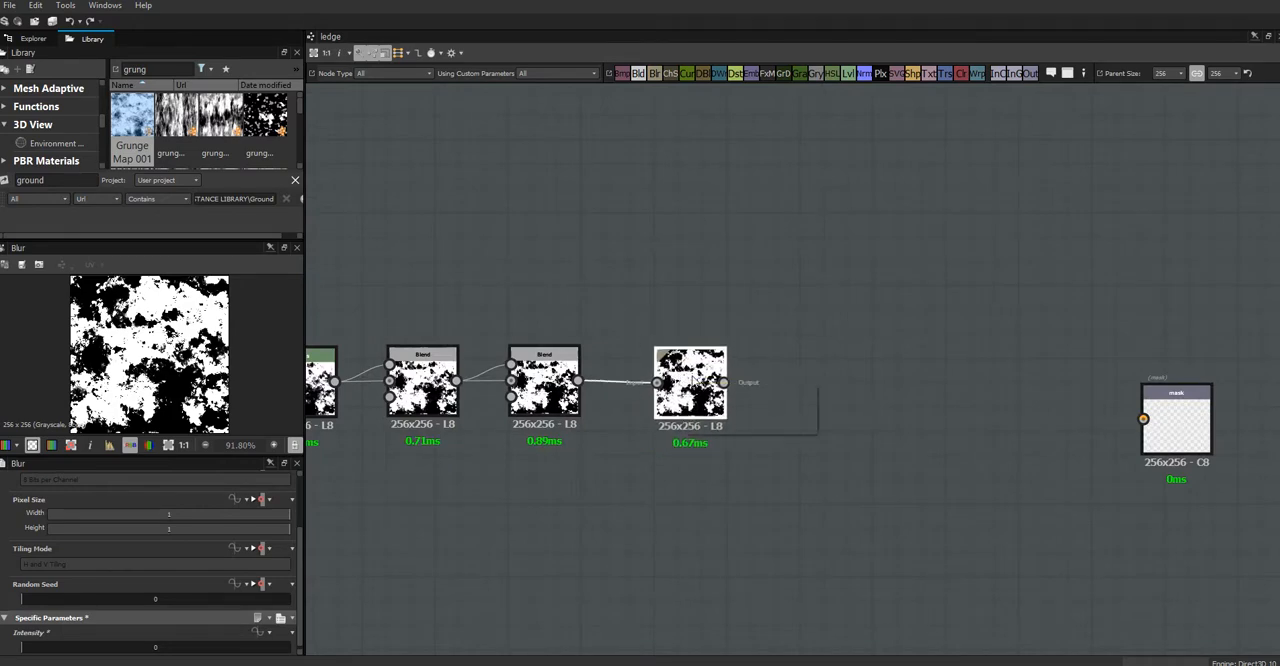
left_click_drag(725, 383, 857, 391)
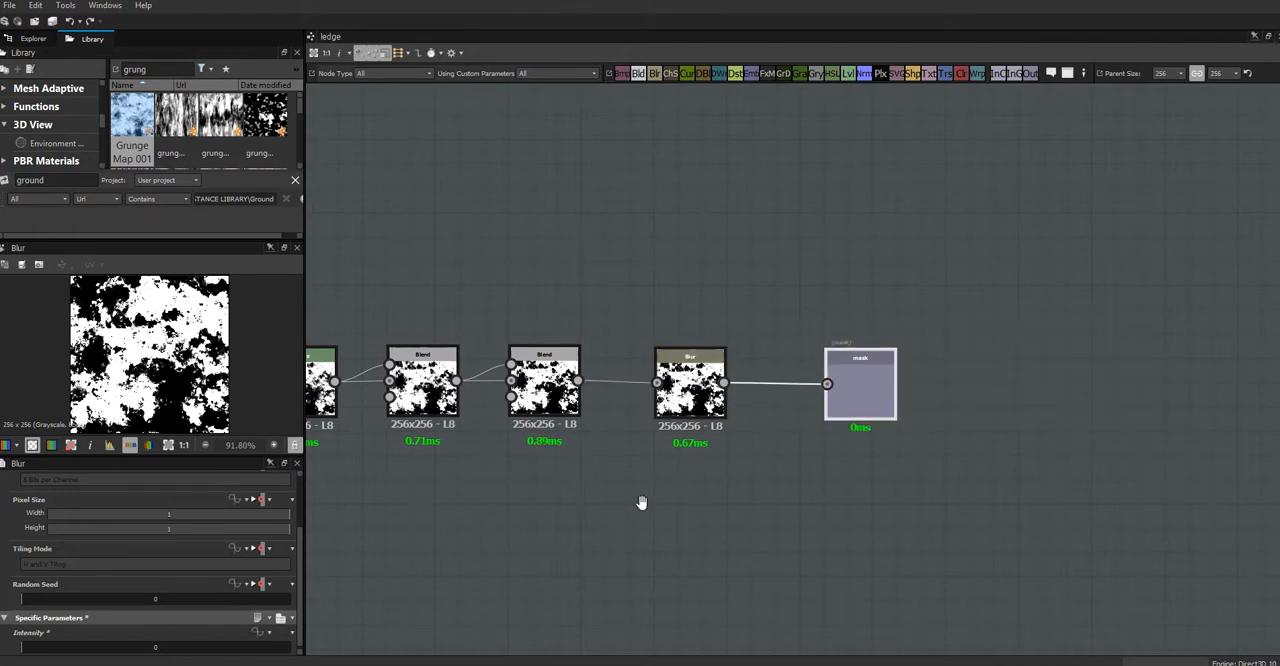
Step: Add a Float1 input parameter to the ledge graph and set its identifier to ledgeSmooth
middle_click_drag(641, 502, 1075, 484)
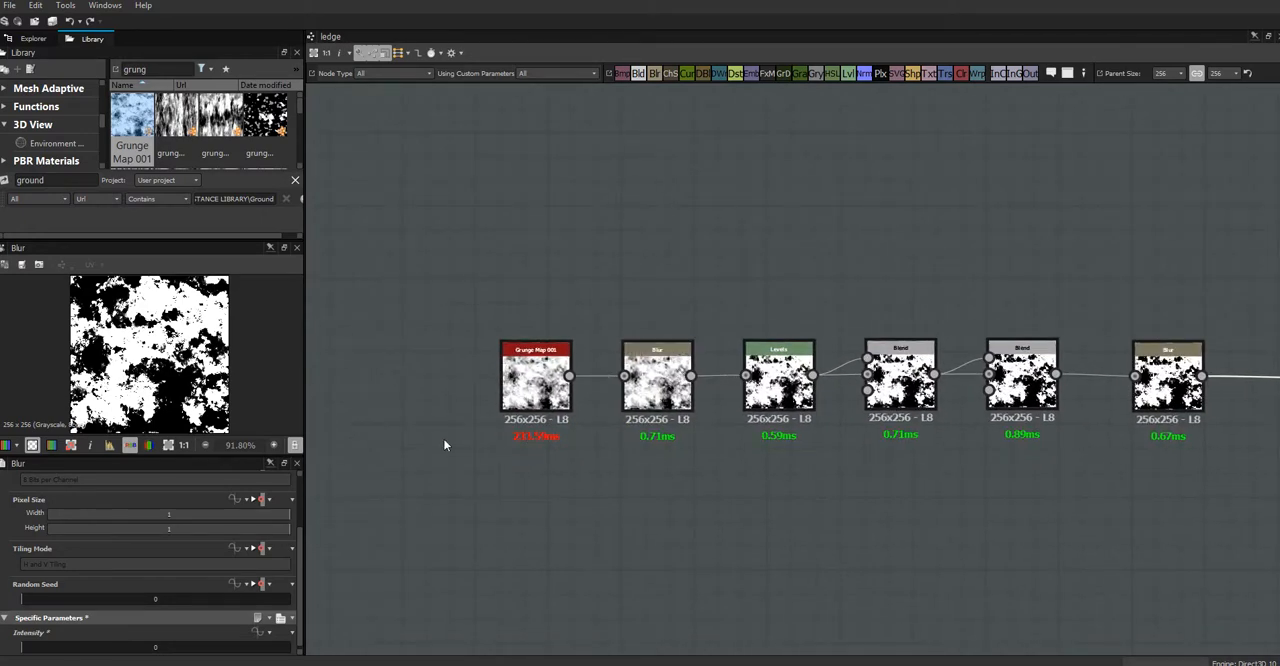
left_click(382, 455)
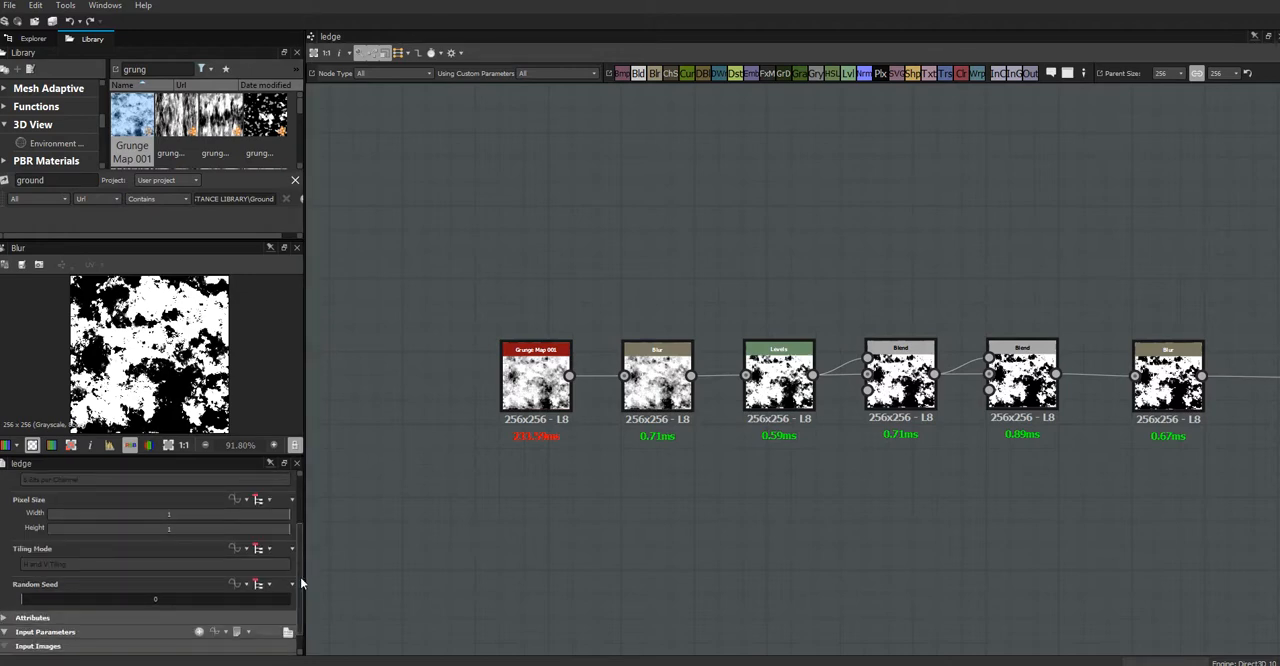
scroll(300, 577, "down", 1)
left_click(198, 608)
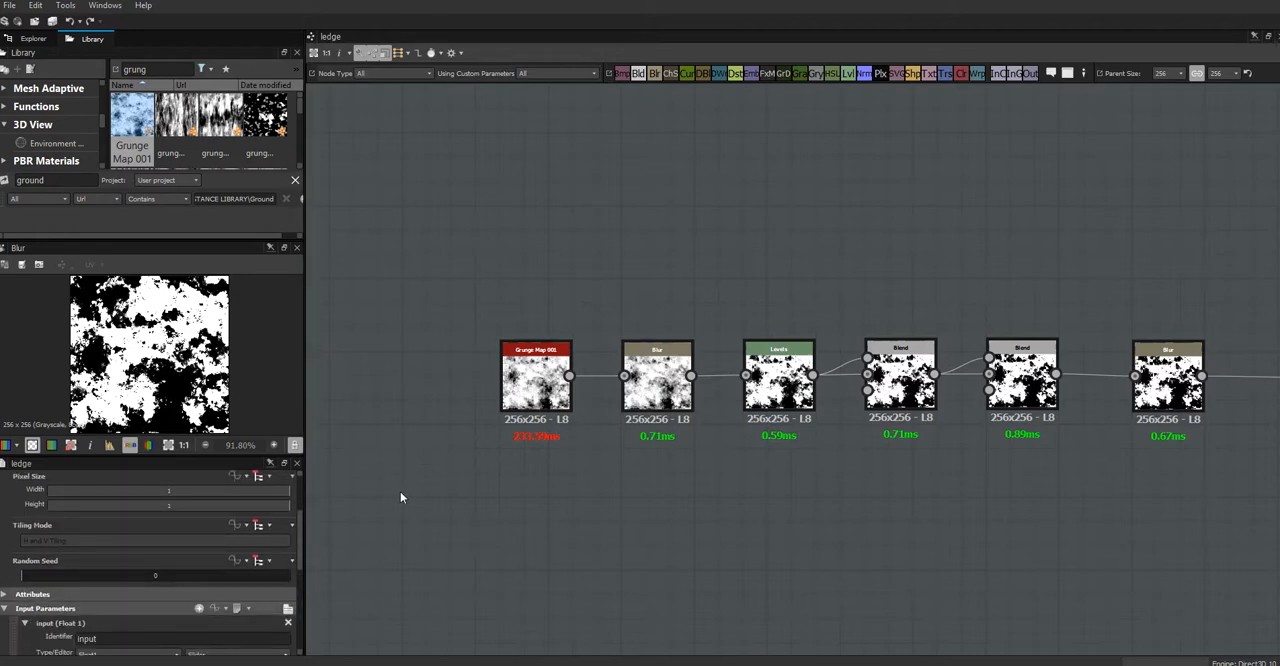
double_click(111, 637)
type("led")
key("BackSpace")
key("BackSpace")
key("BackSpace")
Step: Enlarge the parameter view and give the ledgeSmooth parameter the label smoothness and the group ledge
left_click_drag(220, 456, 238, 330)
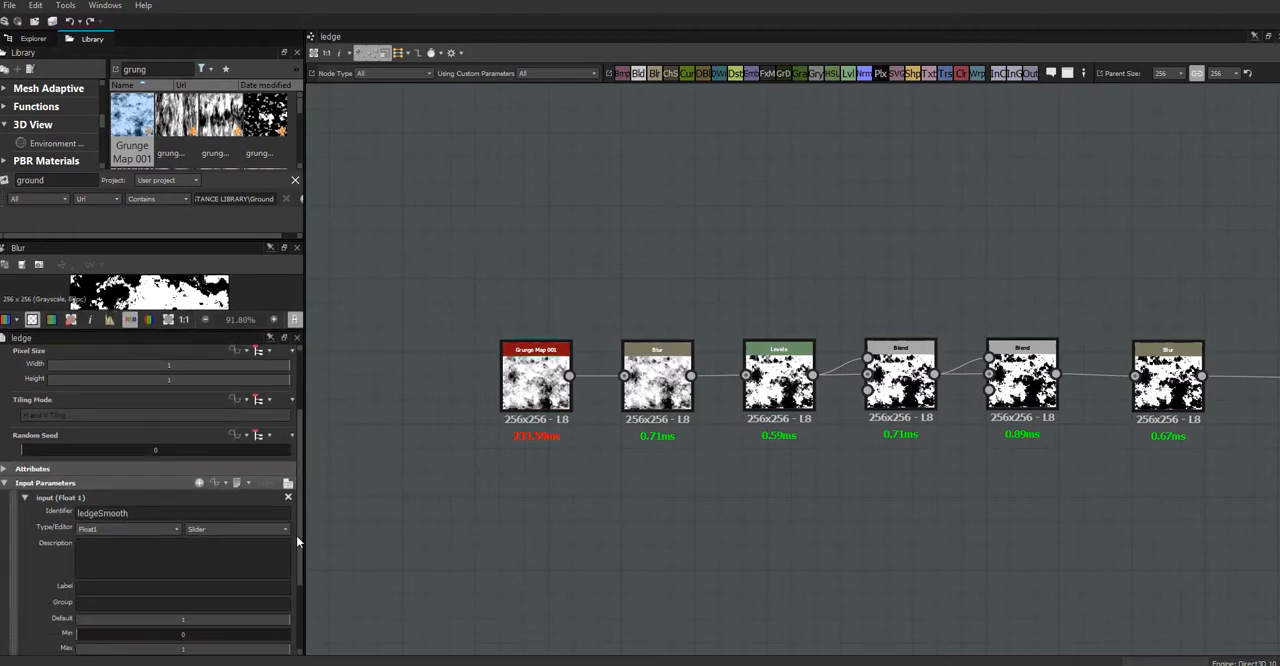
left_click(123, 585)
key("Tab")
key("Tab")
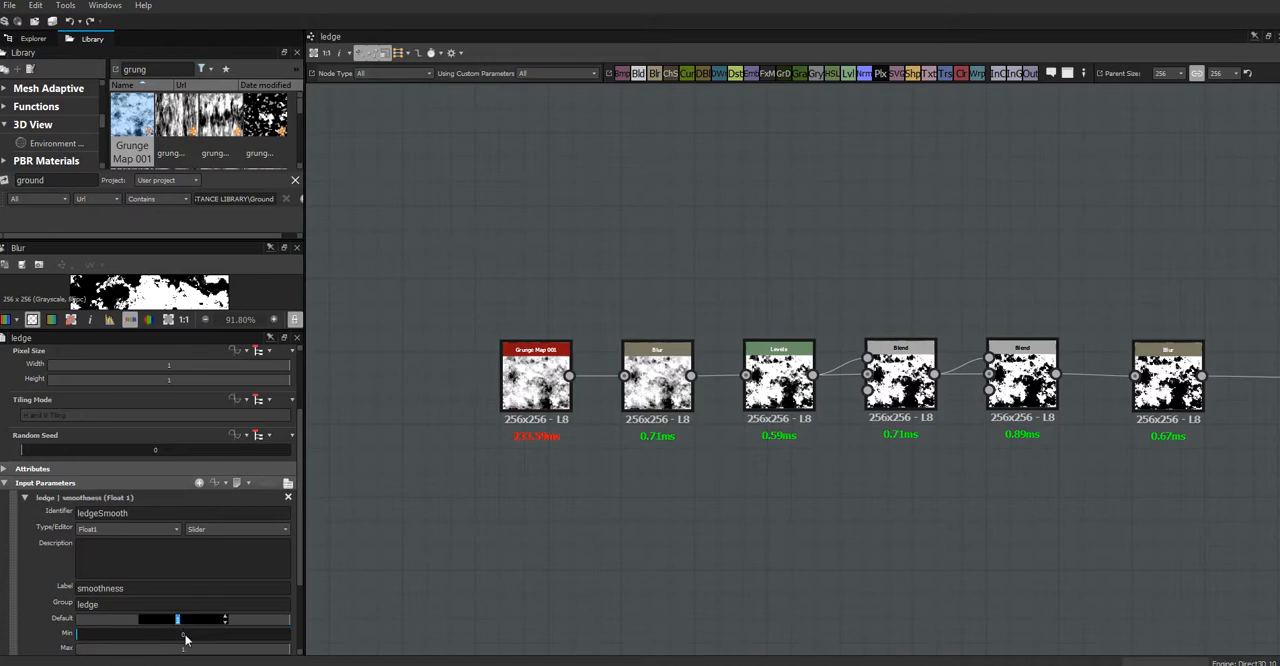
Step: Set the smoothness parameter's default to 0.45 and raise its maximum value
type(".45")
left_click_drag(300, 578, 300, 637)
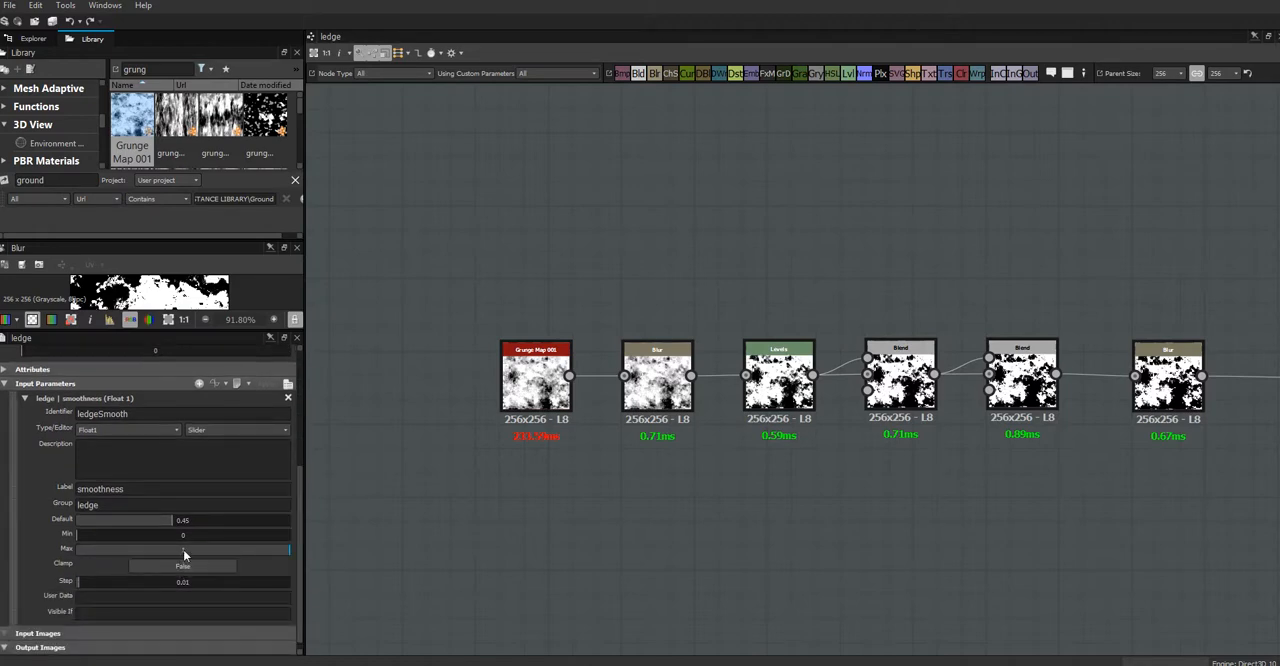
double_click(184, 548)
key("Return")
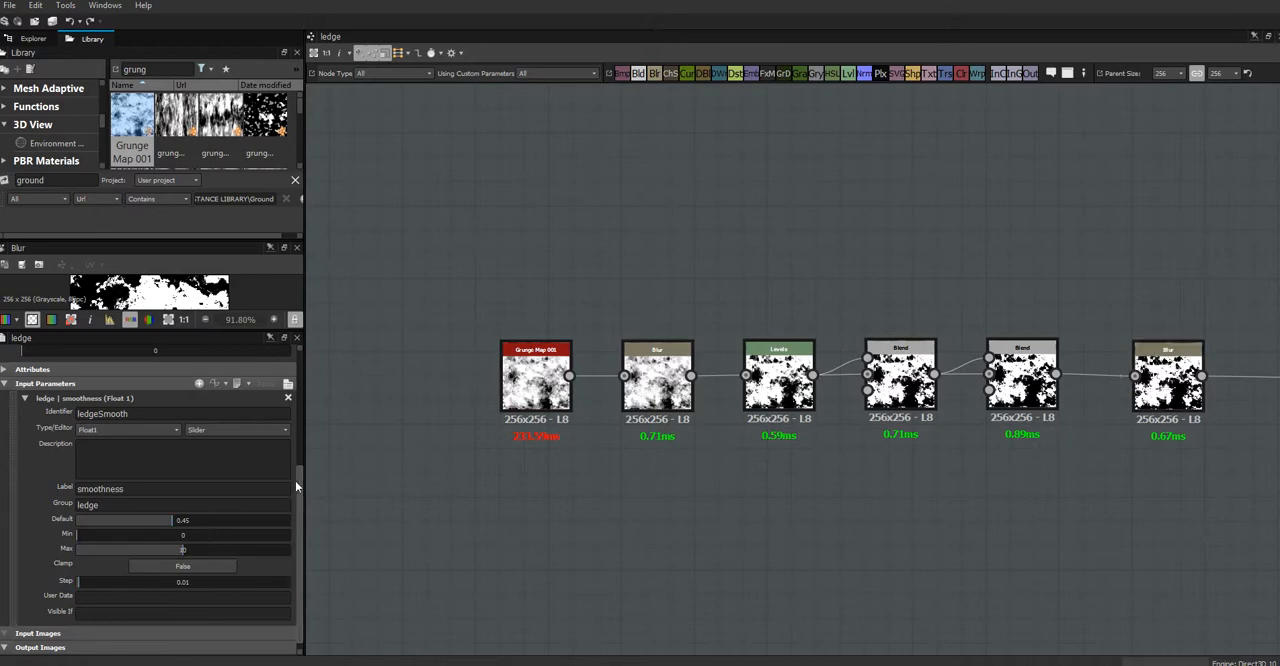
Step: Add a second Float1 input parameter to the ledge graph and set its identifier to ledgeSlope
left_click(200, 385)
scroll(303, 592, "down", 3)
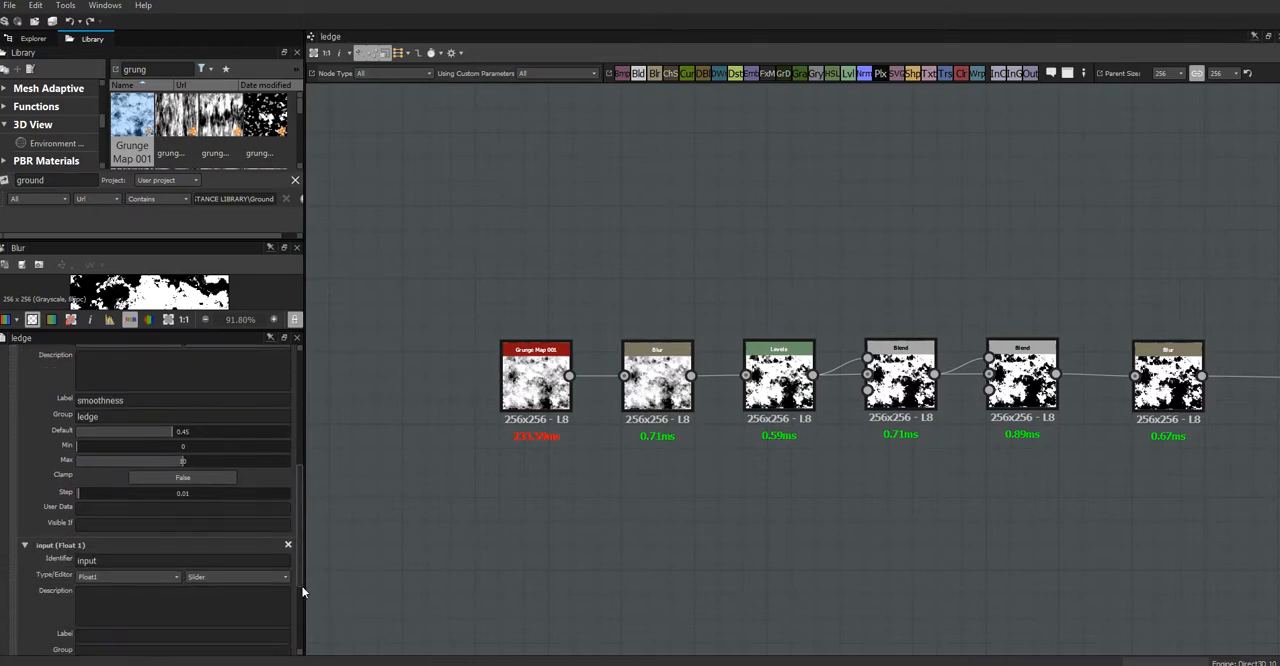
scroll(303, 592, "down", 2)
left_click_drag(124, 495, 46, 492)
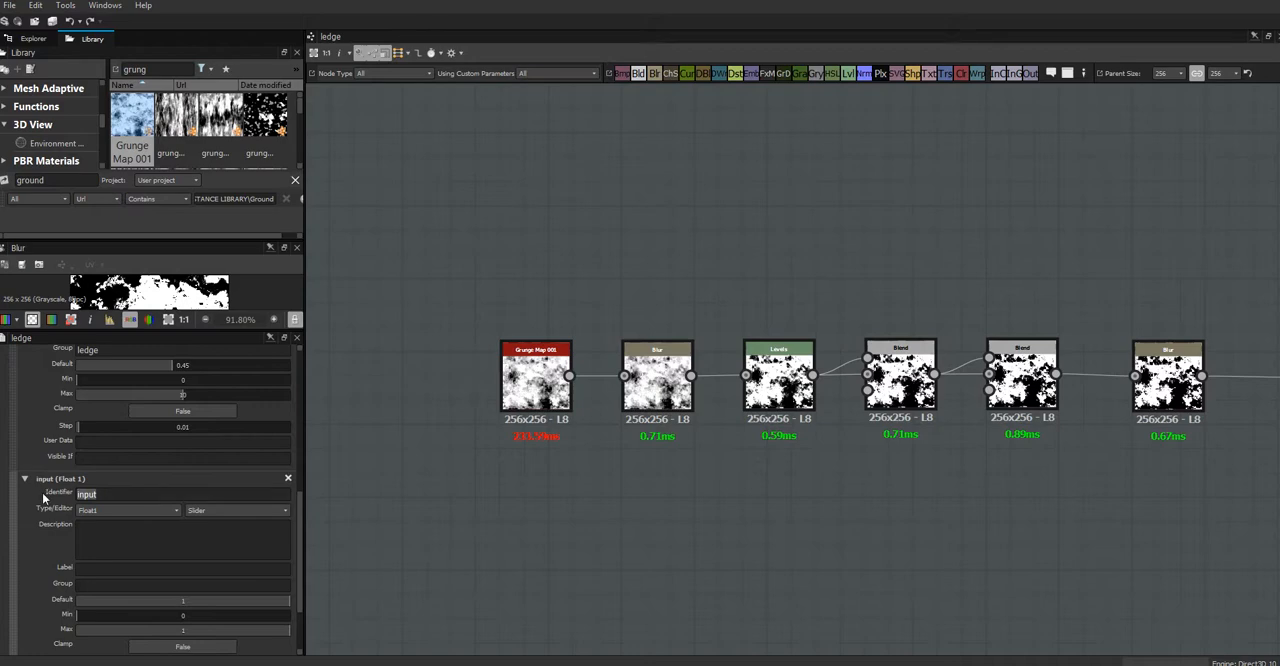
type("ledgeSlope")
Step: Give the ledgeSlope parameter the label slope and the group ledge
left_click(109, 568)
key("Tab")
type("ledge")
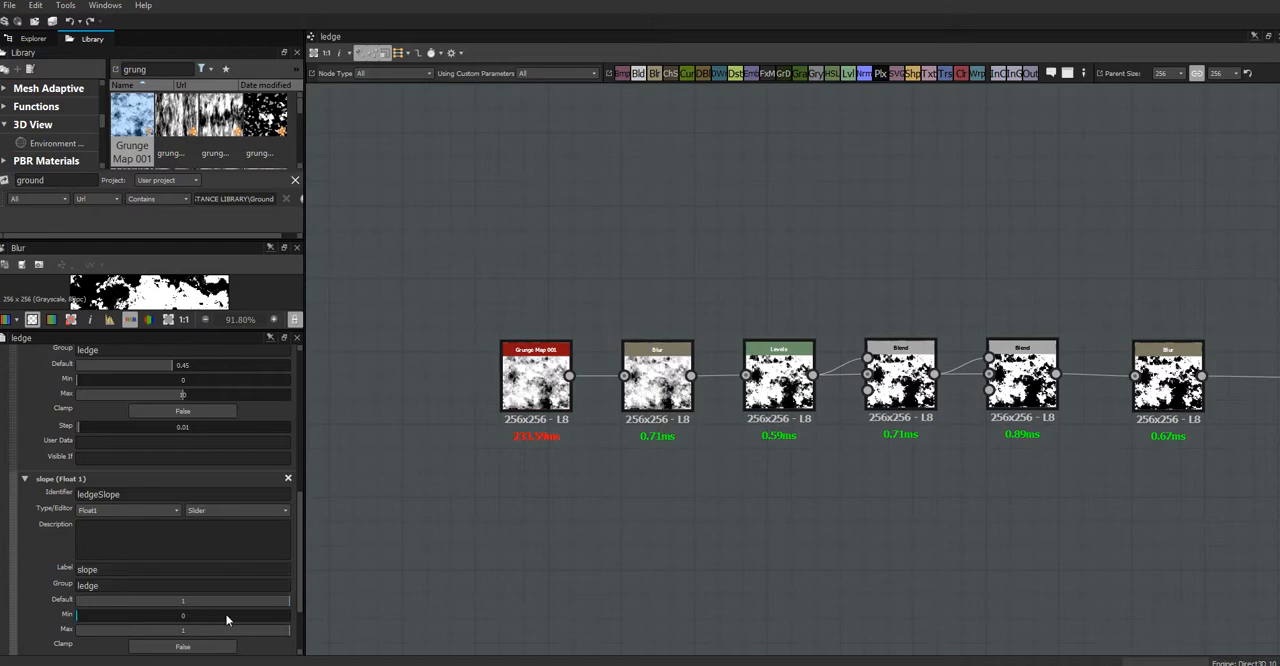
Step: Set the slope parameter's default to 0 and its maximum to 20
left_click_drag(288, 602, 254, 600)
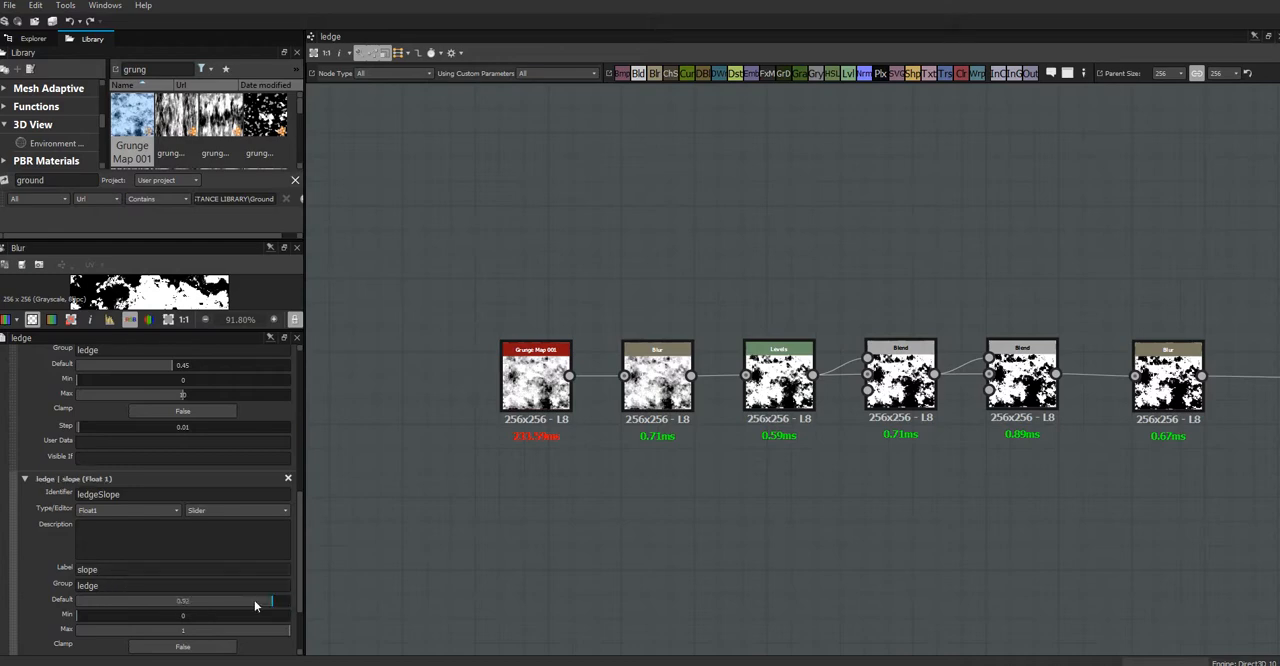
left_click(77, 603)
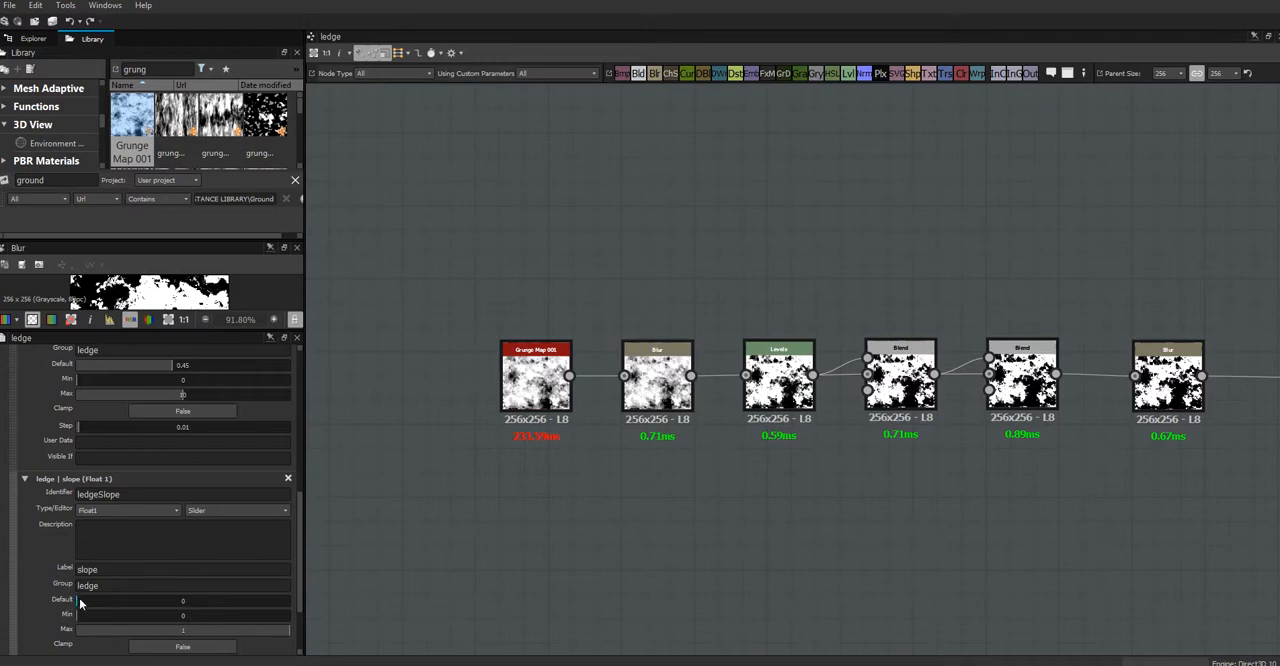
double_click(186, 630)
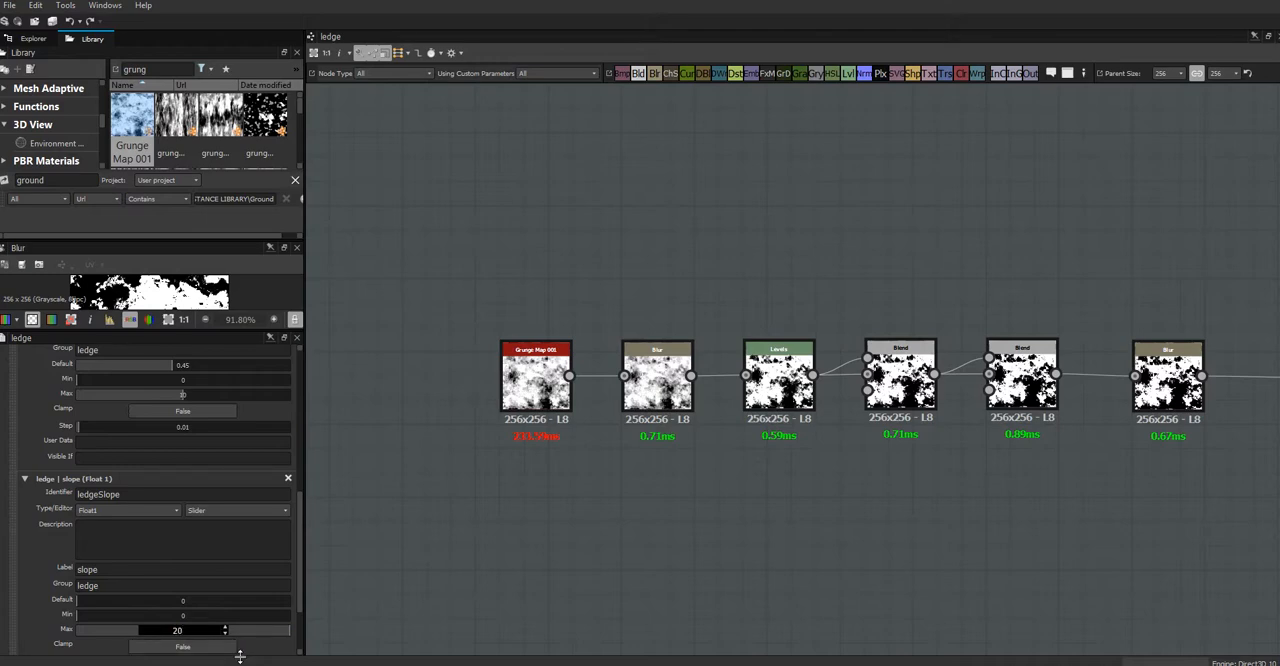
key("Return")
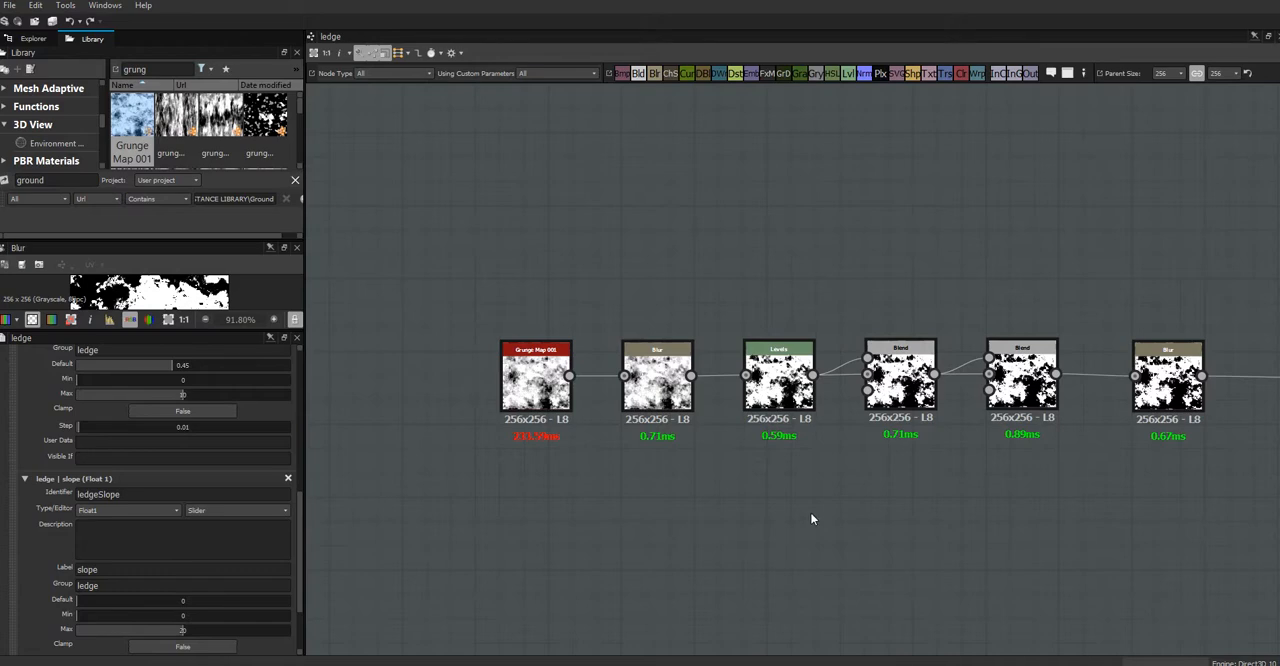
Step: Drive the first Blur node's intensity with ledgeSmooth and the last Blur node's intensity with ledgeSlope
middle_click_drag(811, 515, 798, 560)
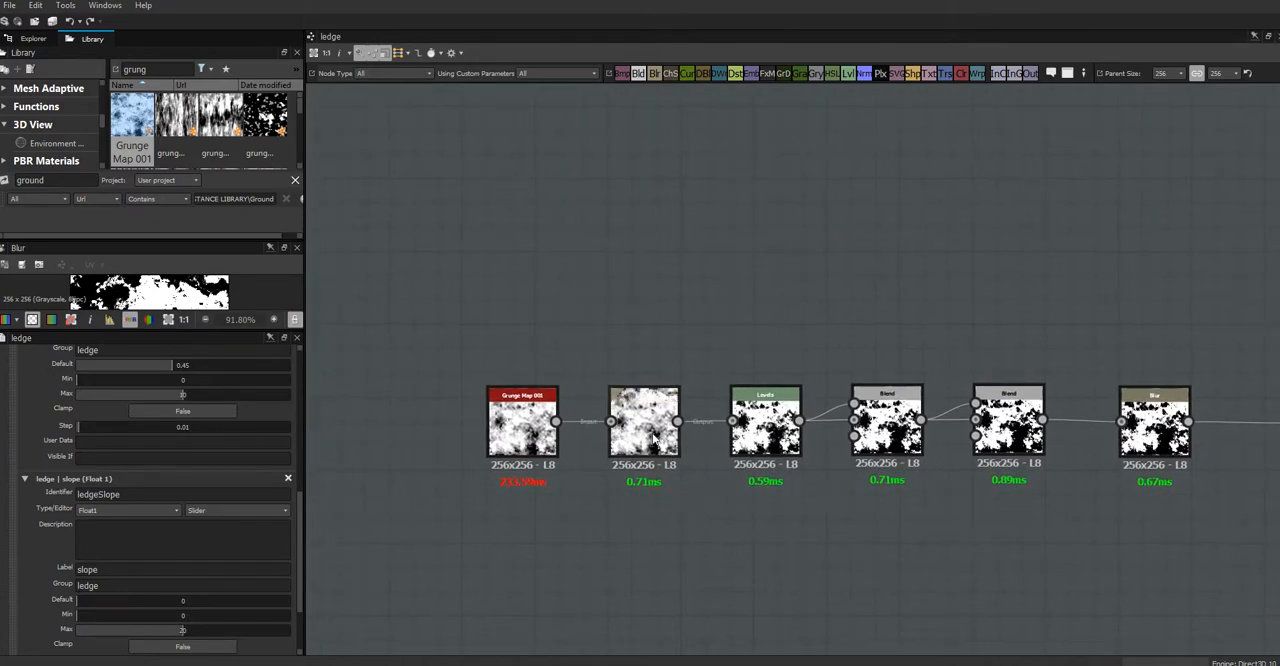
left_click(655, 438)
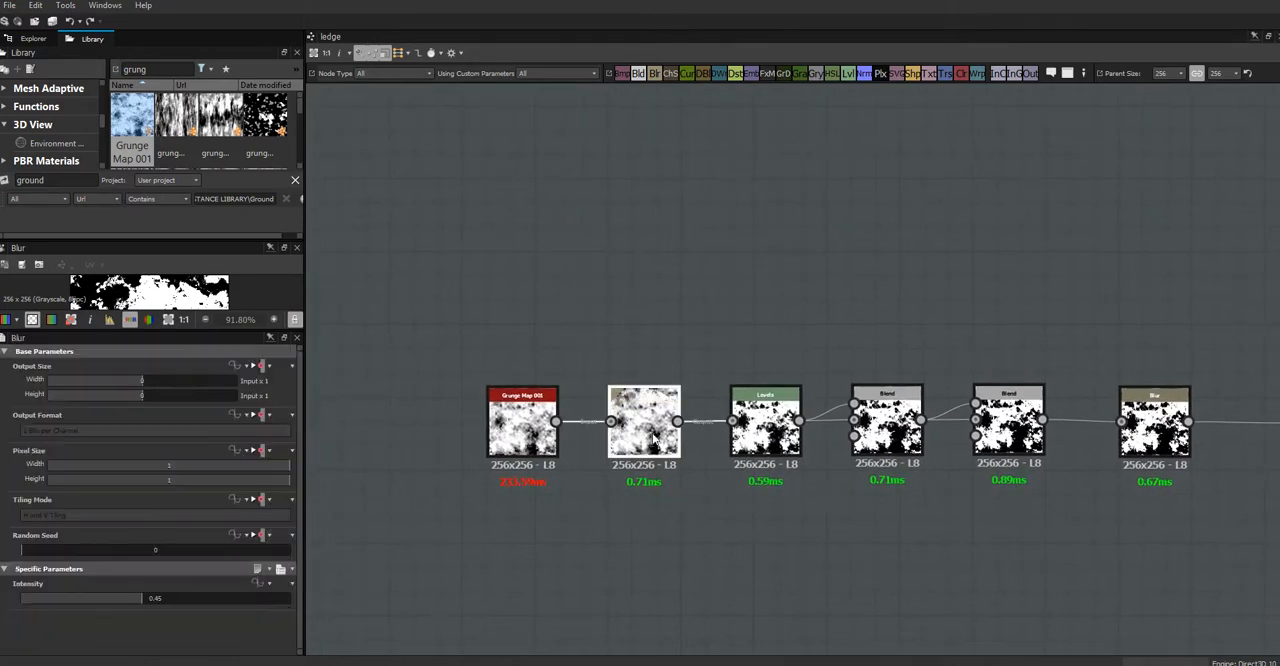
left_click(267, 585)
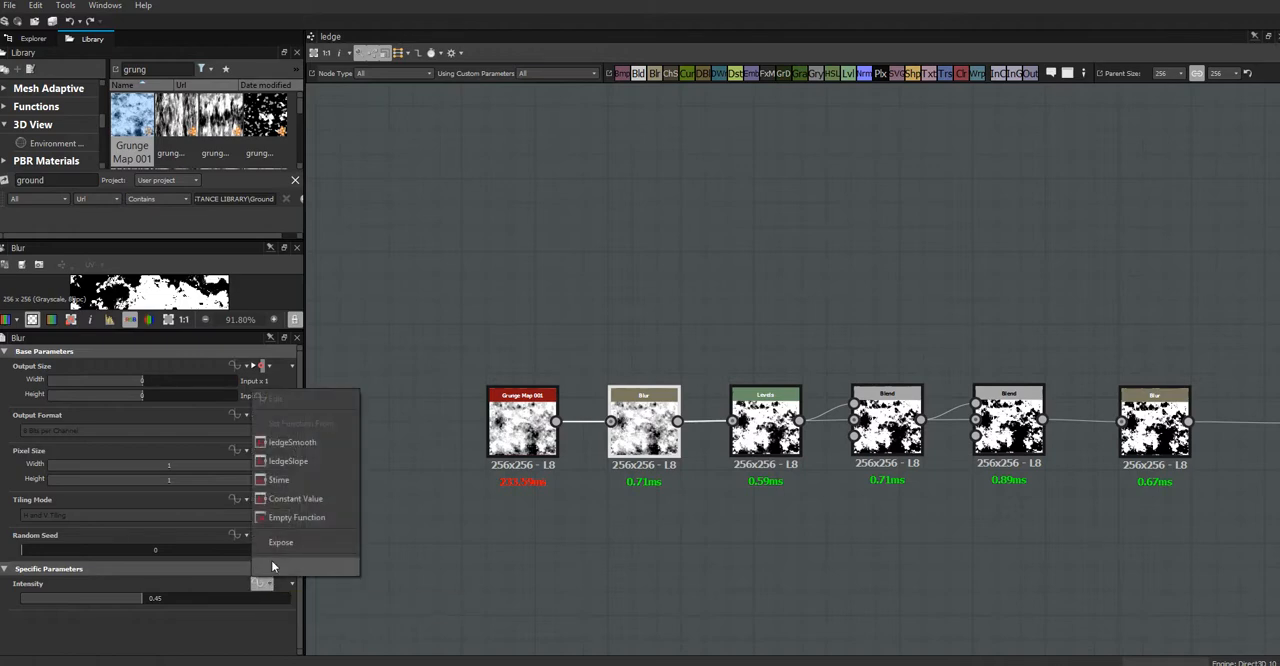
left_click(301, 443)
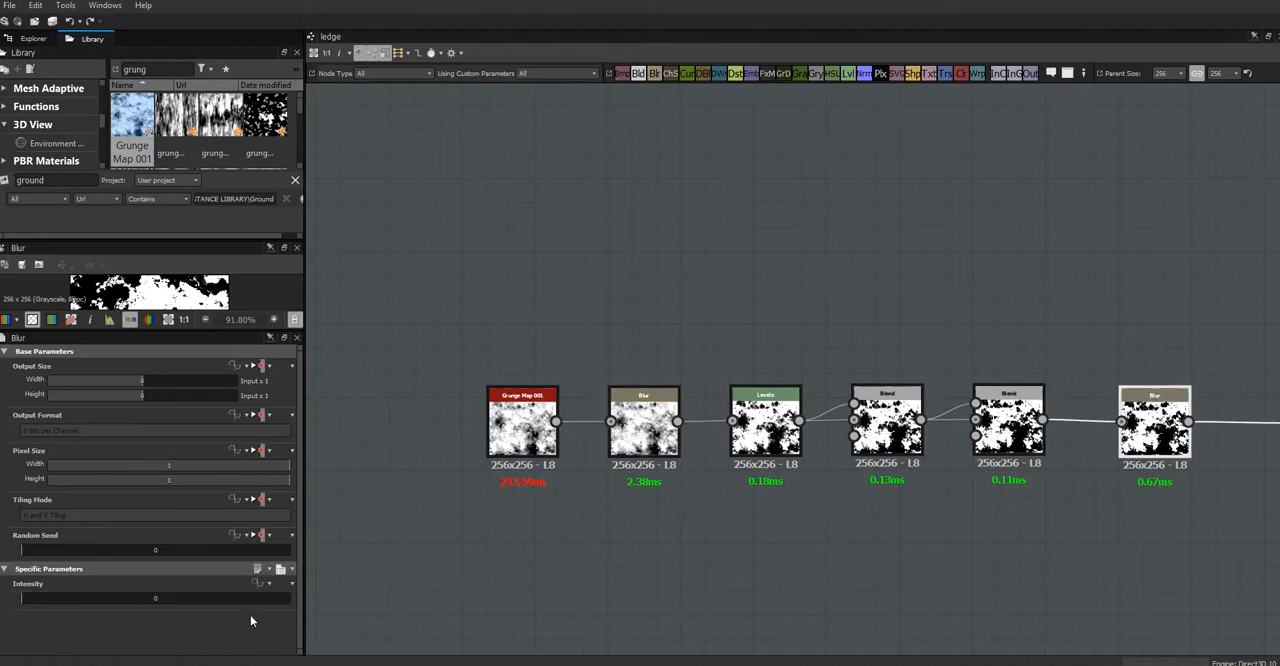
left_click(261, 585)
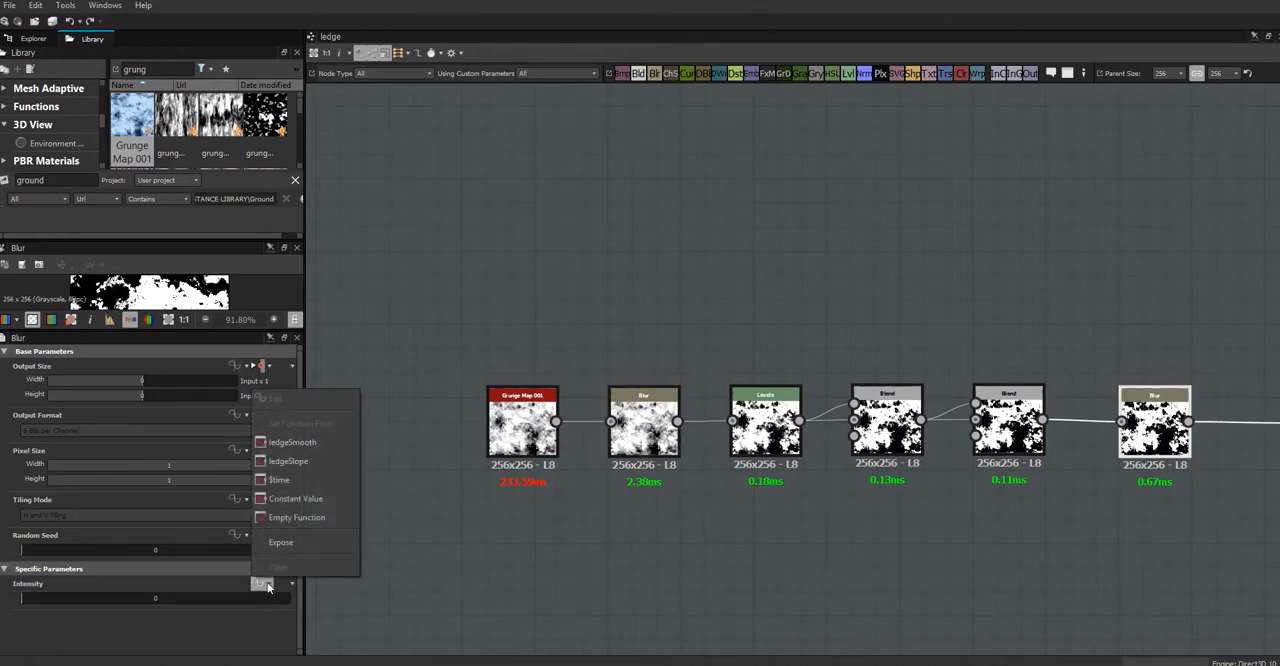
left_click(285, 462)
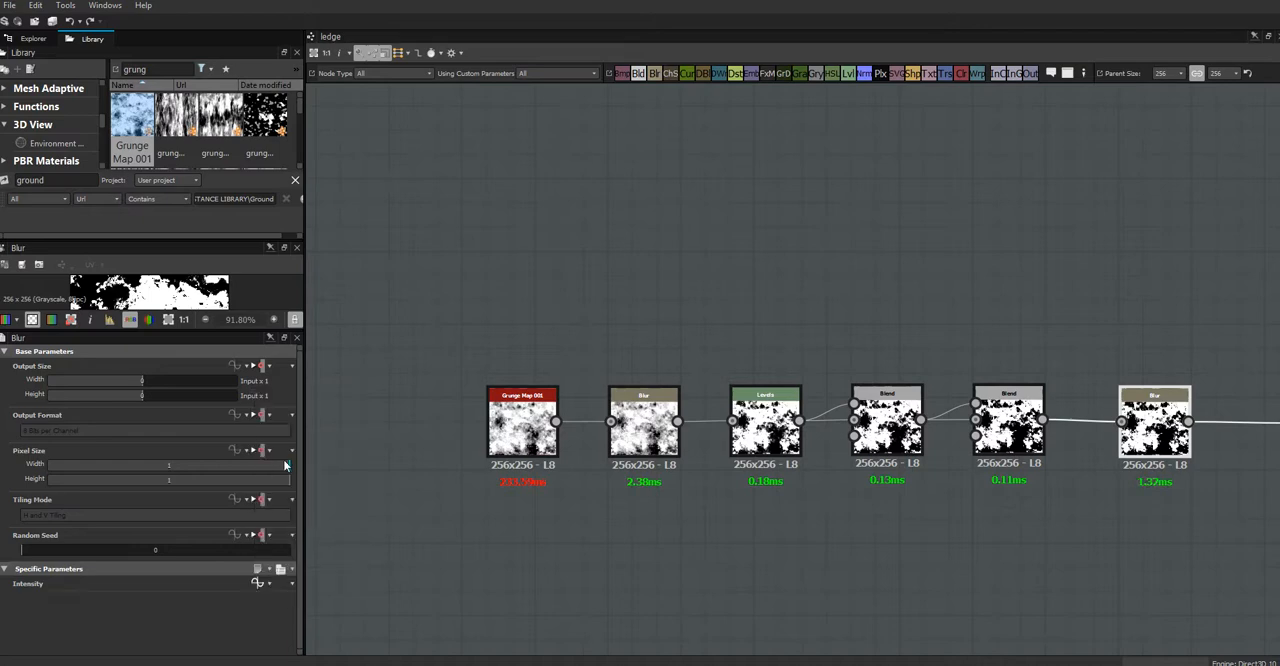
Step: Review the mask output node's attributes and its place at the end of the node chain
middle_click_drag(796, 566, 325, 551)
left_click(868, 418)
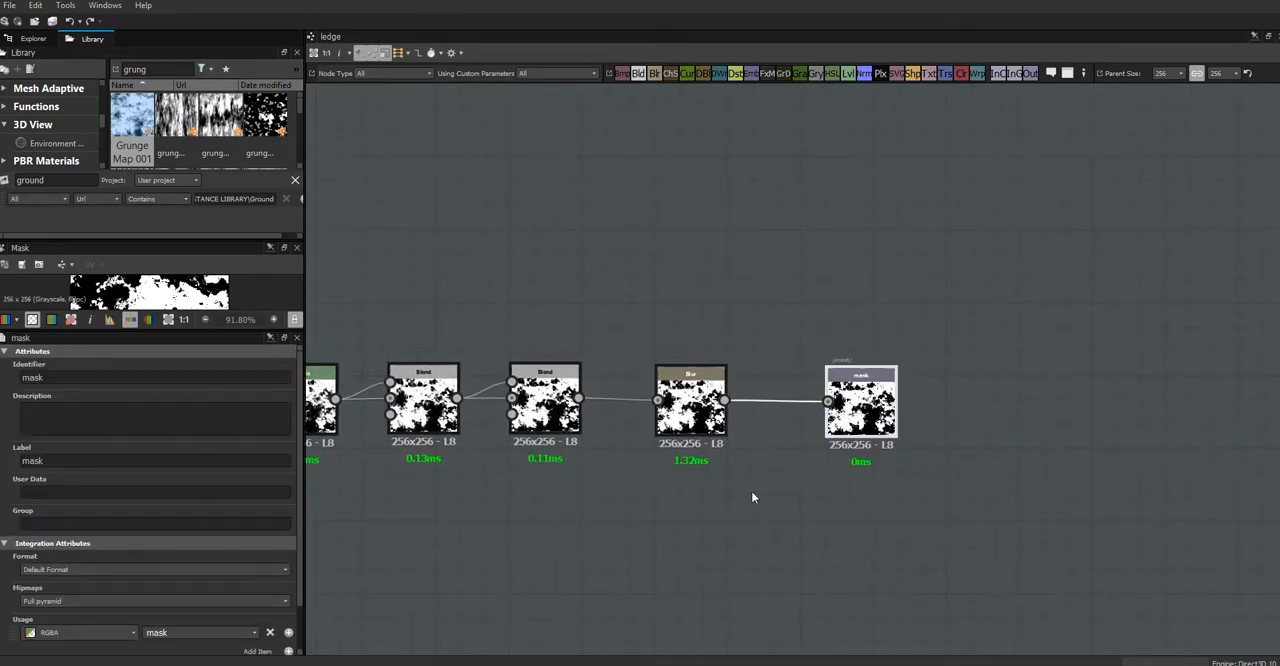
middle_click_drag(718, 505, 877, 541)
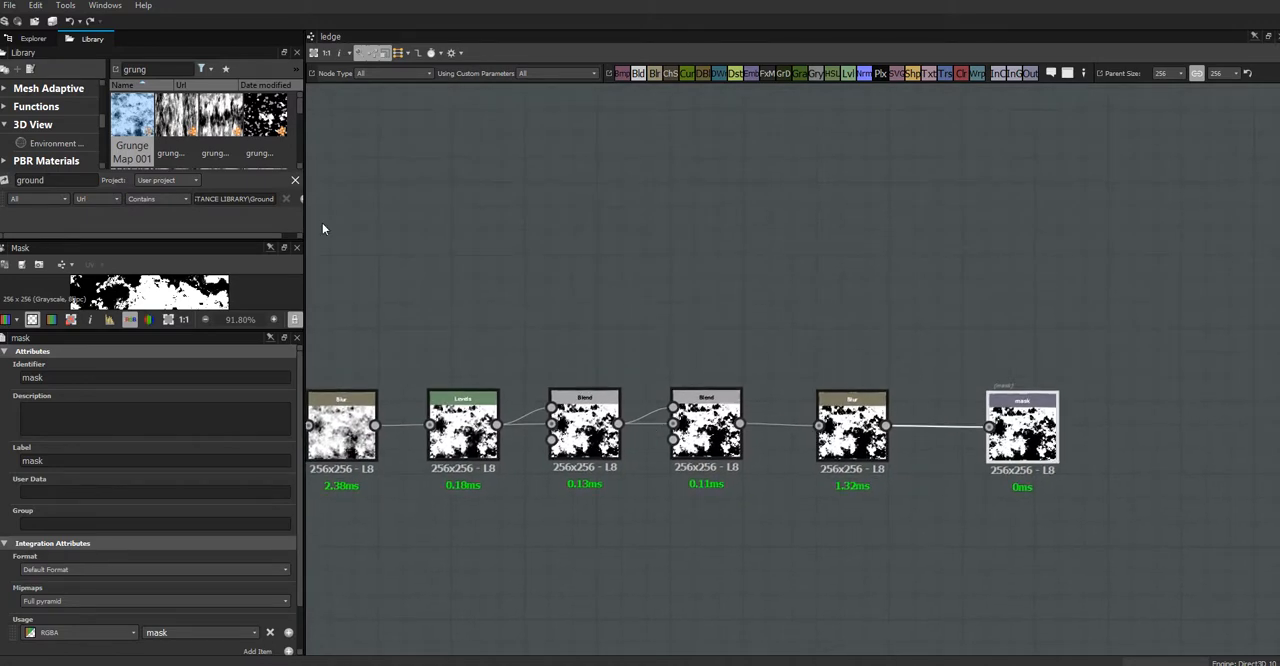
Step: Select the unsaved package containing the ledge graph and start saving it
left_click(33, 39)
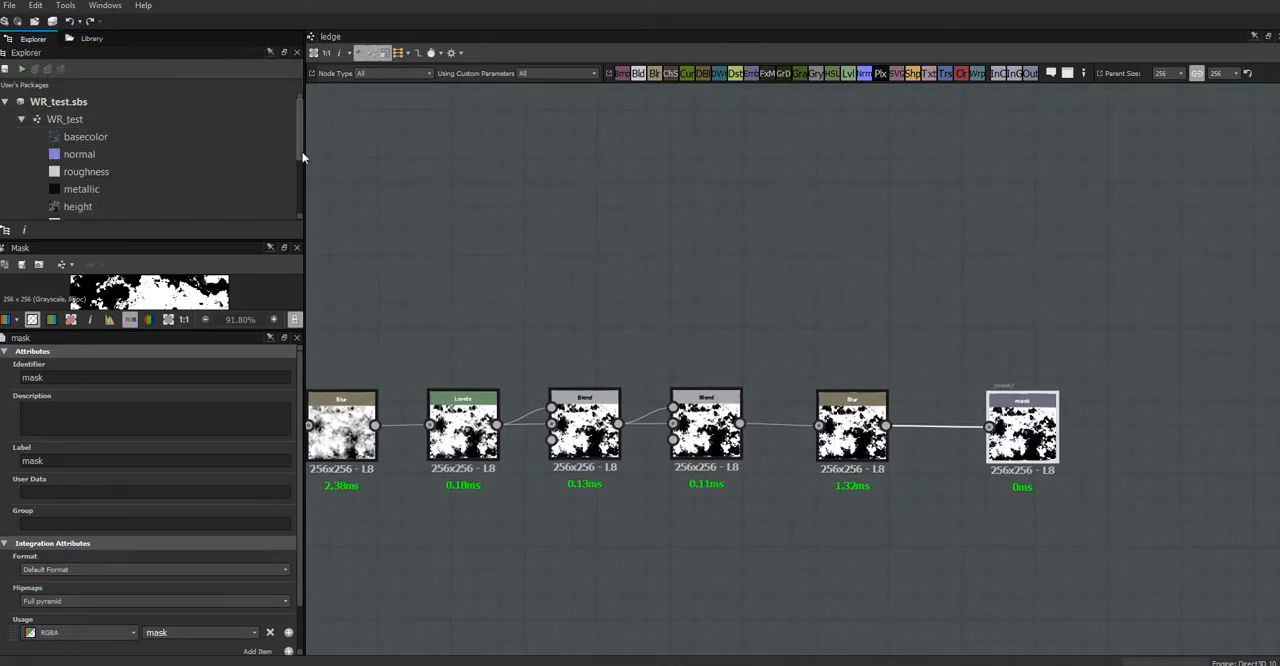
left_click_drag(298, 157, 298, 206)
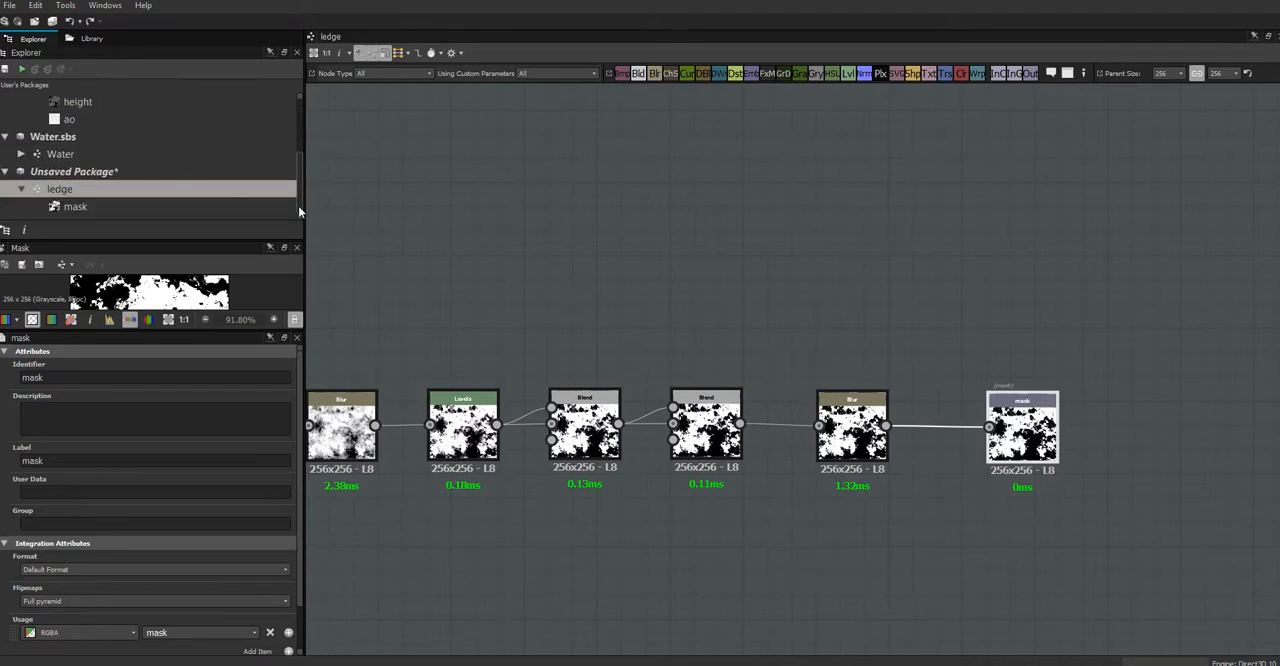
left_click(100, 175)
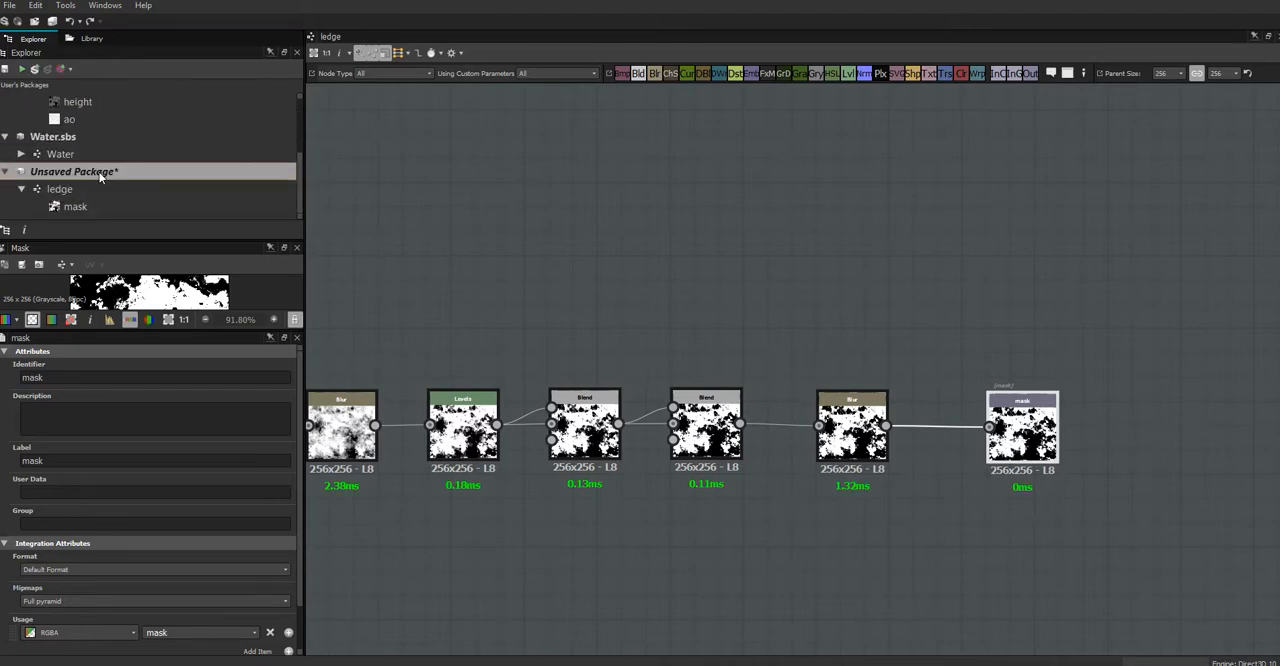
left_click(5, 69)
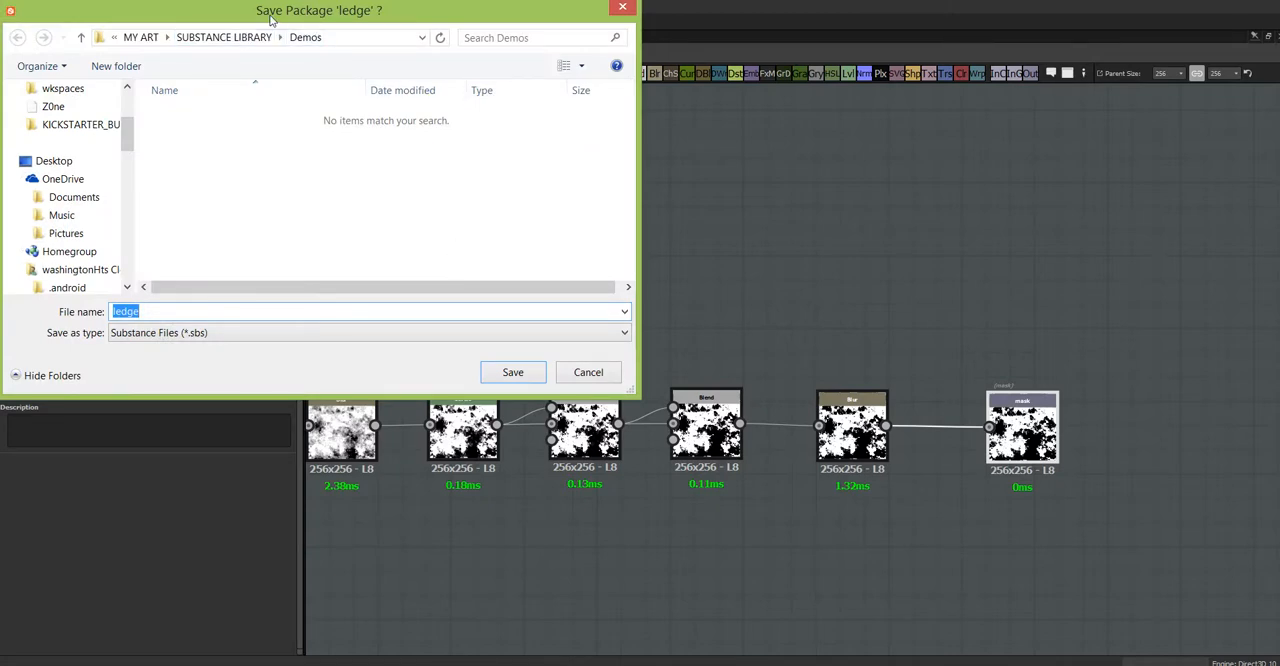
Step: Browse the save location up to MY ART and back through SUBSTANCE LIBRARY into the Demos folder
mouse_move(271, 21)
left_mouse_down()
mouse_move(299, 17)
mouse_move(245, 27)
mouse_move(271, 26)
left_mouse_up()
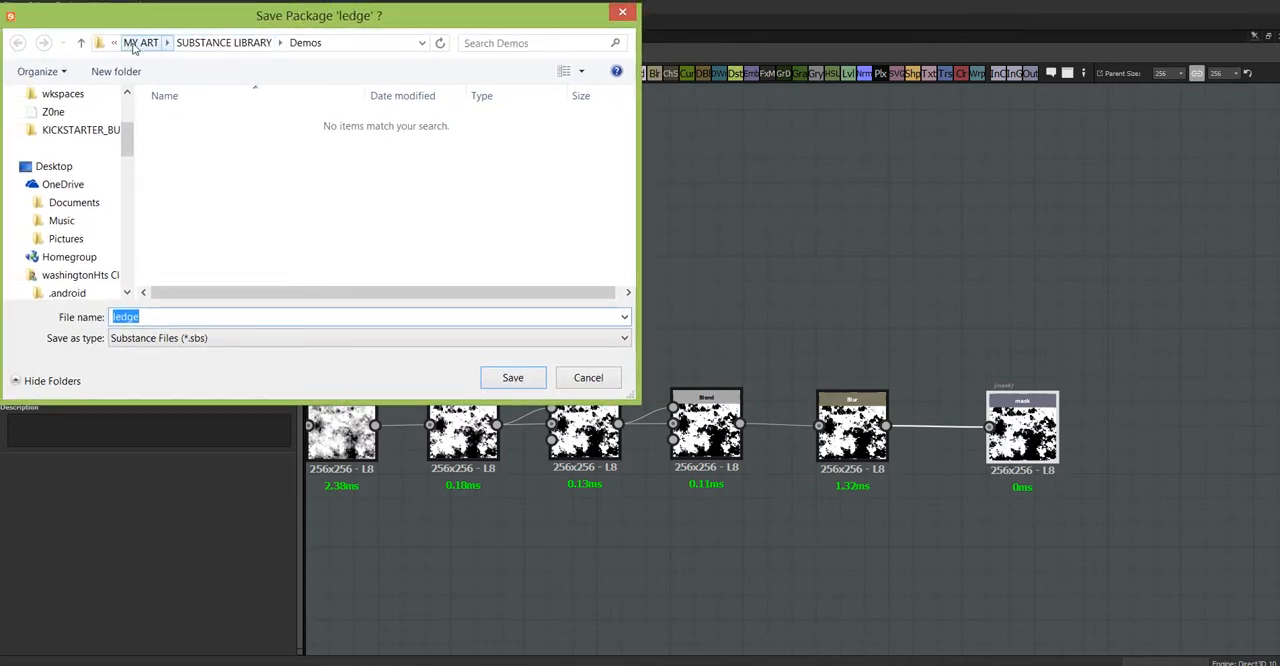
left_click(213, 45)
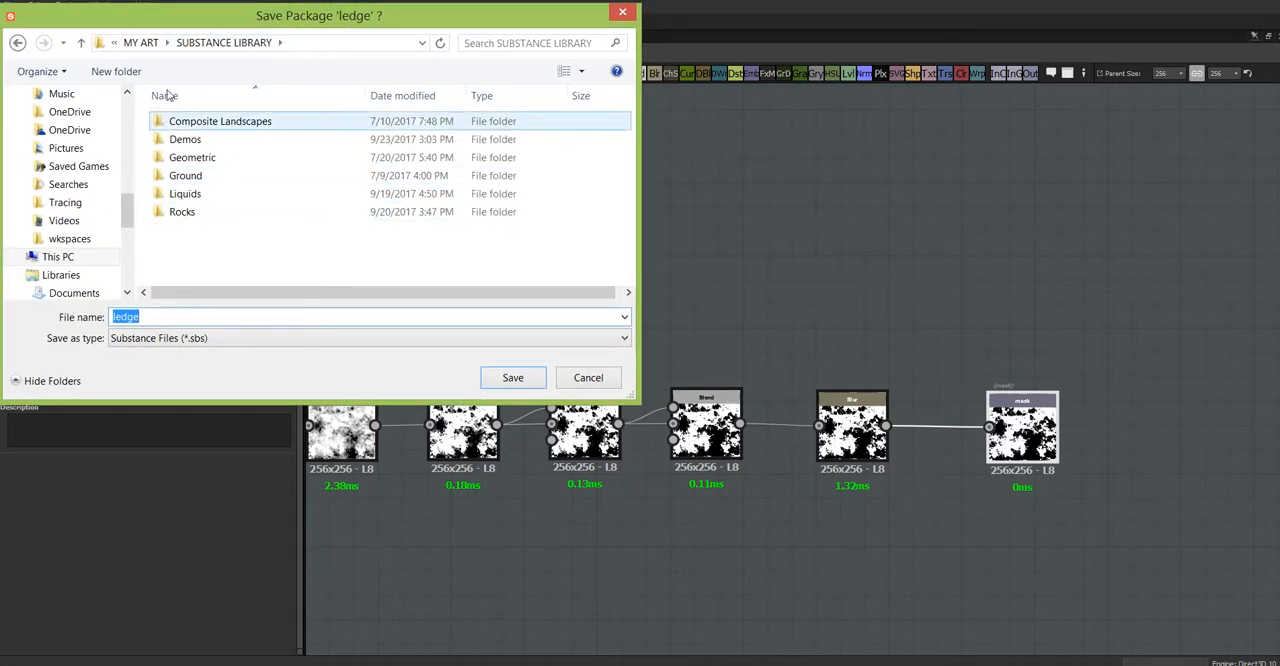
left_click(131, 43)
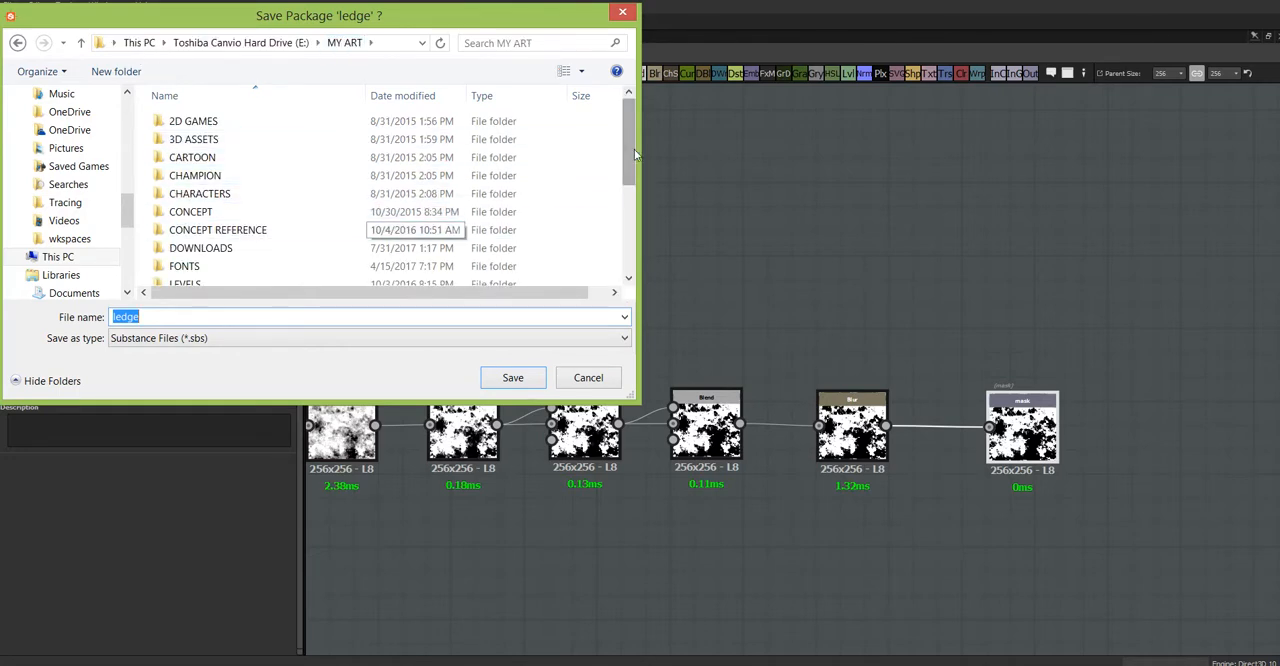
left_click_drag(631, 154, 632, 238)
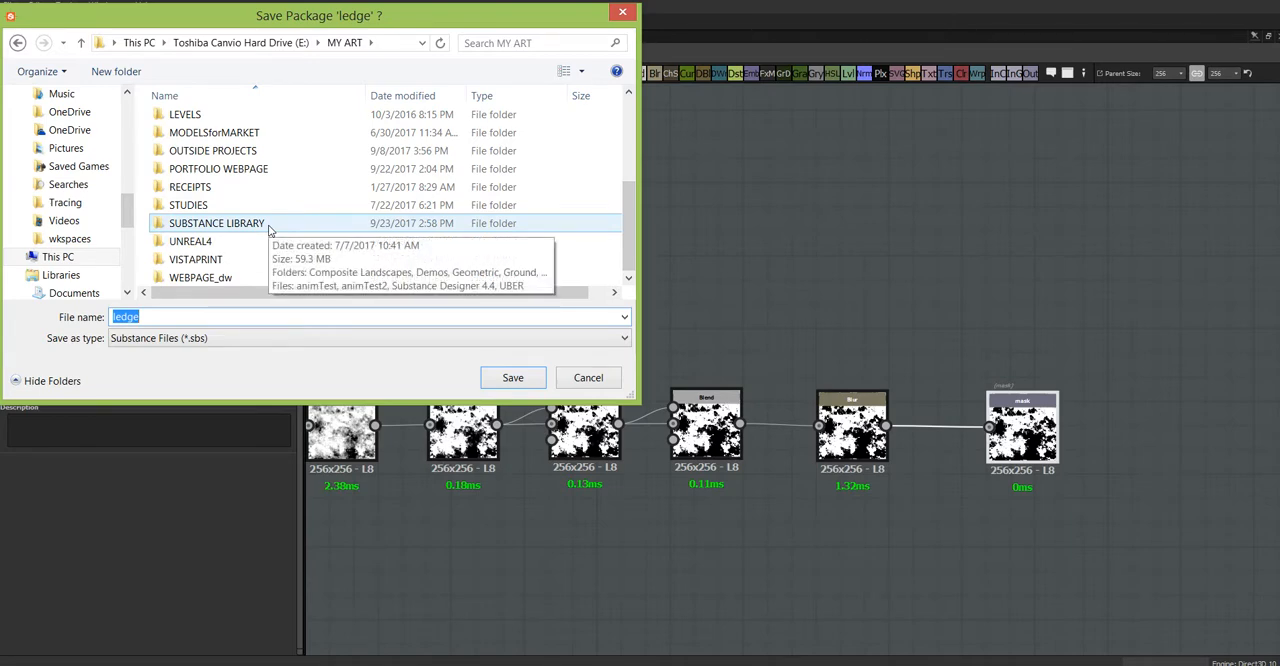
double_click(268, 229)
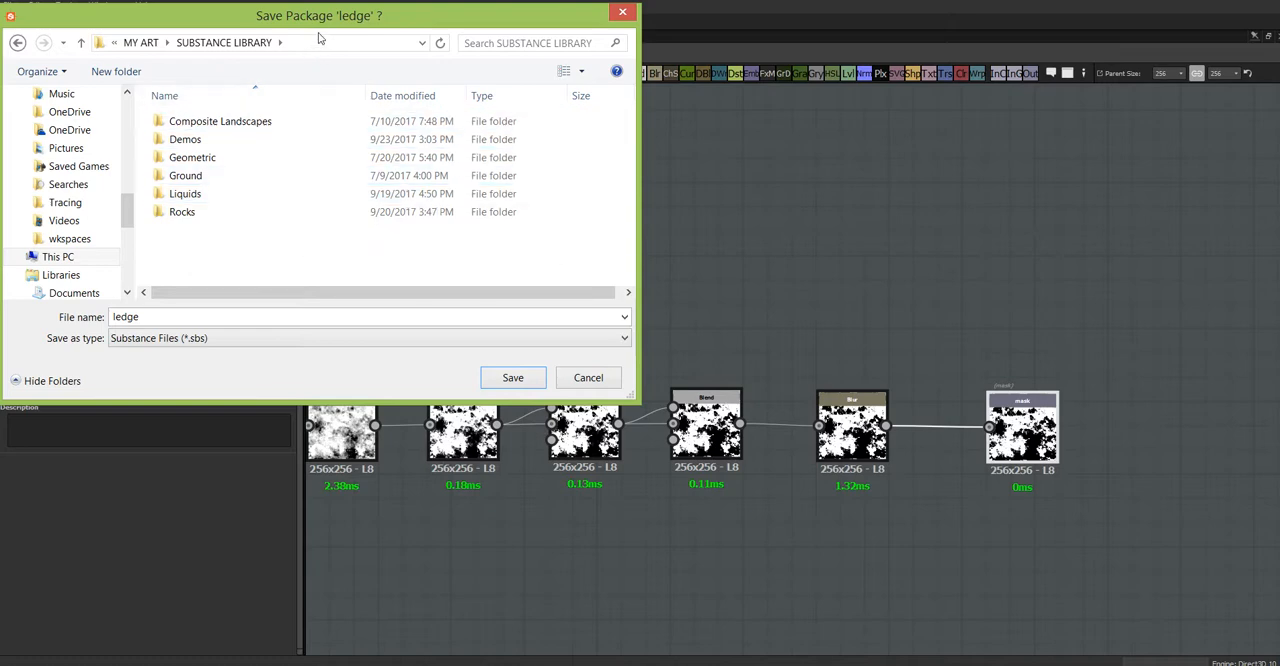
mouse_move(342, 20)
left_mouse_down()
mouse_move(355, 30)
mouse_move(347, 22)
left_mouse_up()
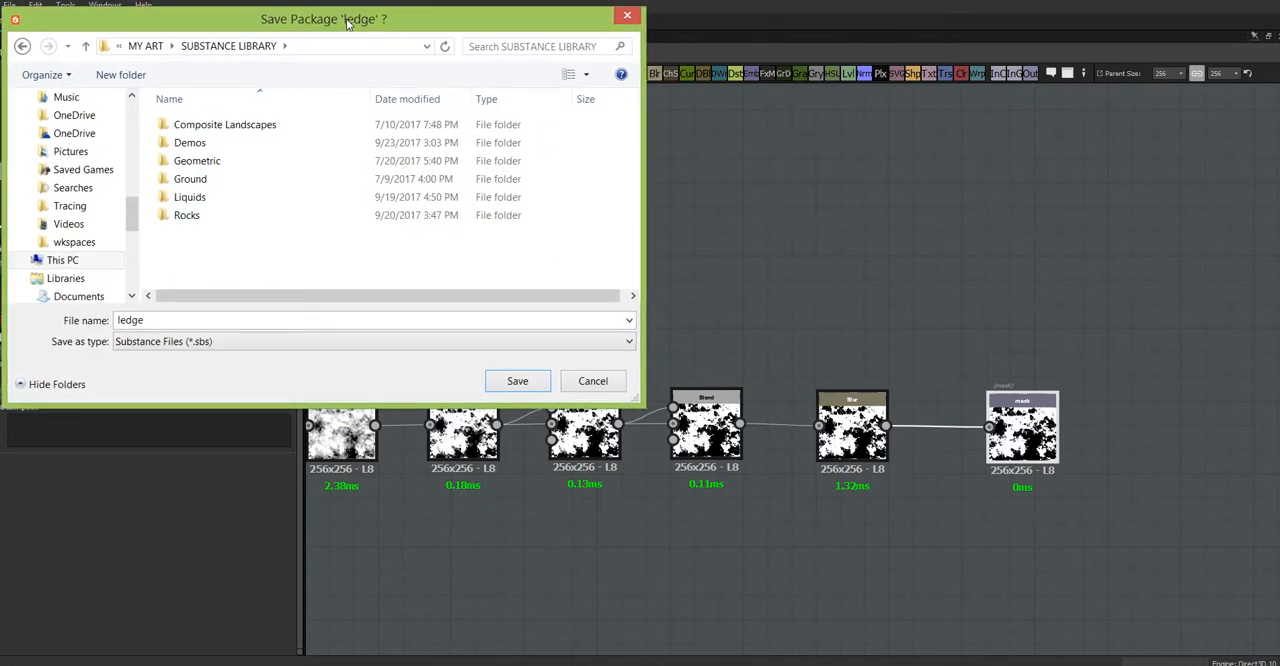
left_click_drag(347, 22, 353, 26)
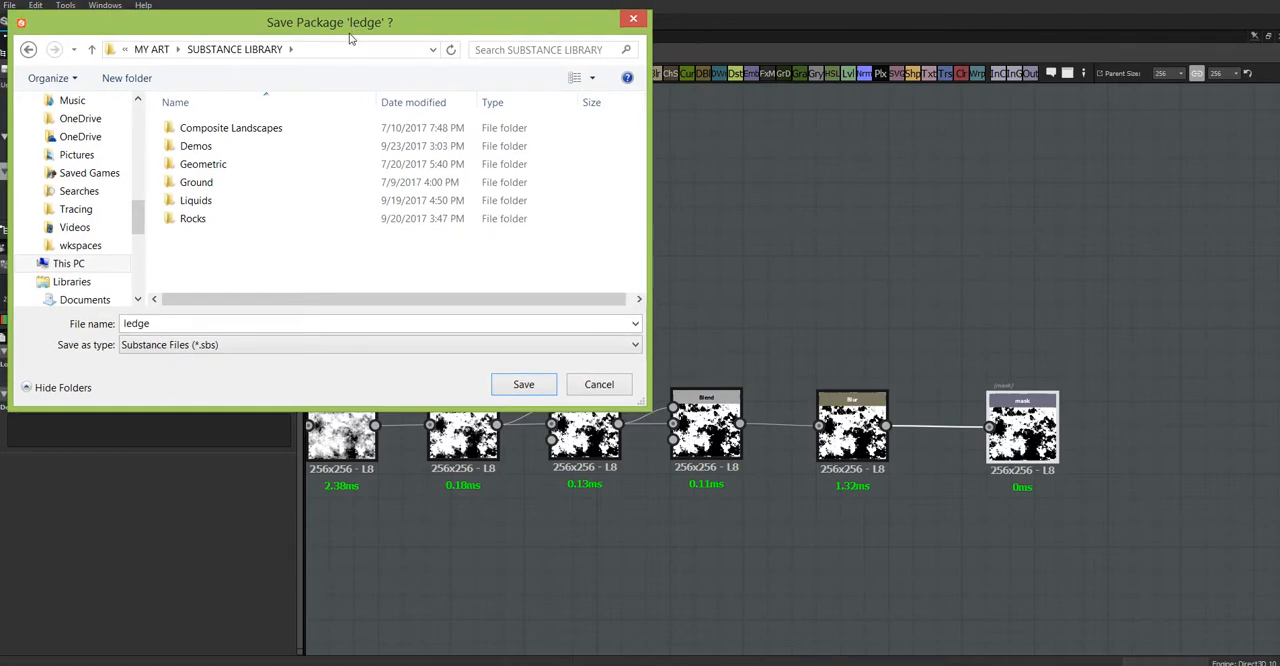
left_click(210, 150)
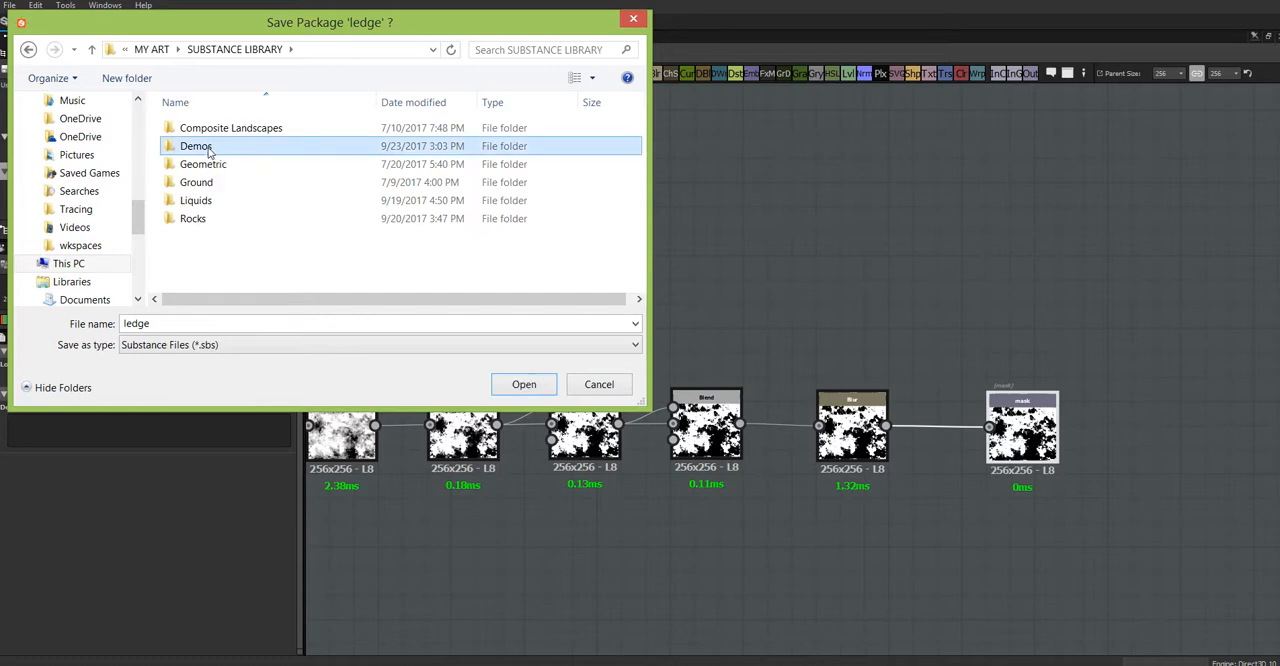
double_click(210, 150)
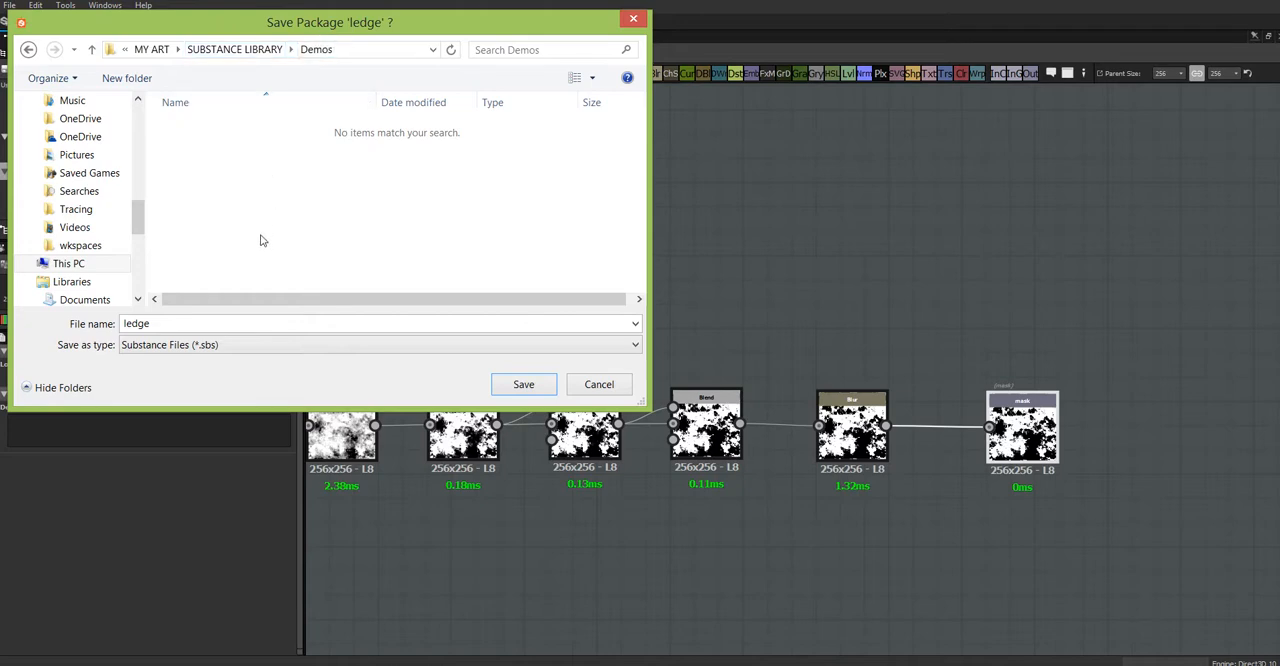
Step: Create a folder named ground inside Demos and save the package there as ledge in Substance Files (*.sbs) format
left_click(118, 82)
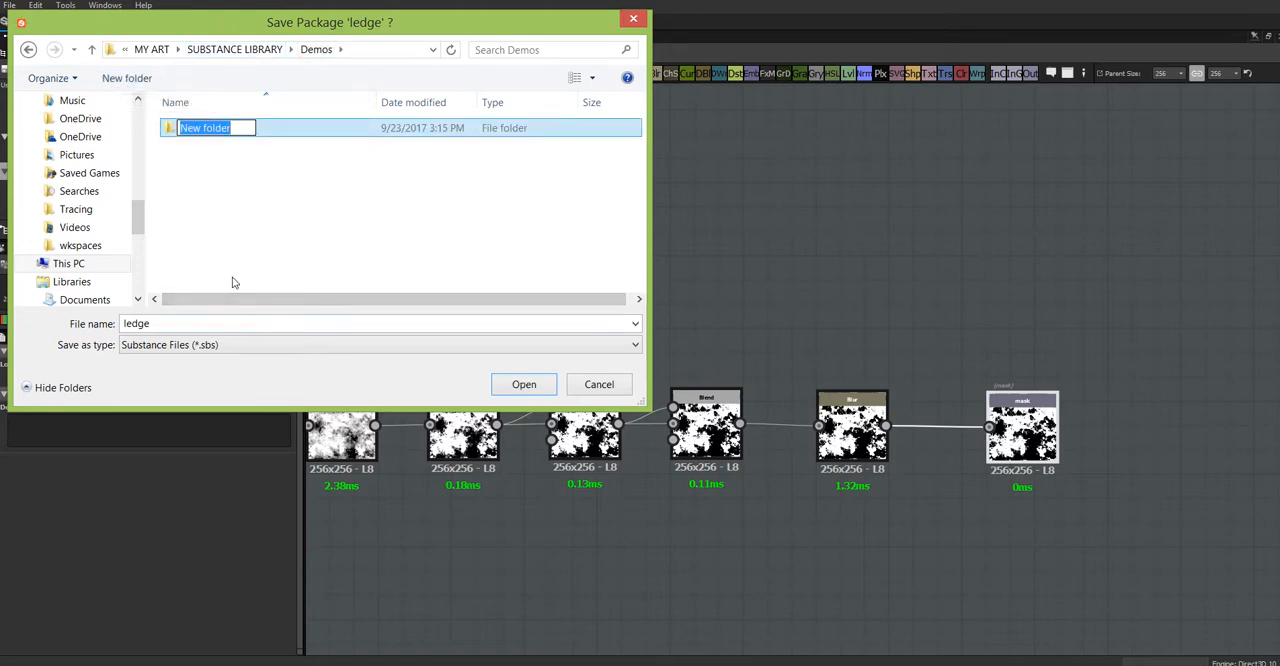
type("ground")
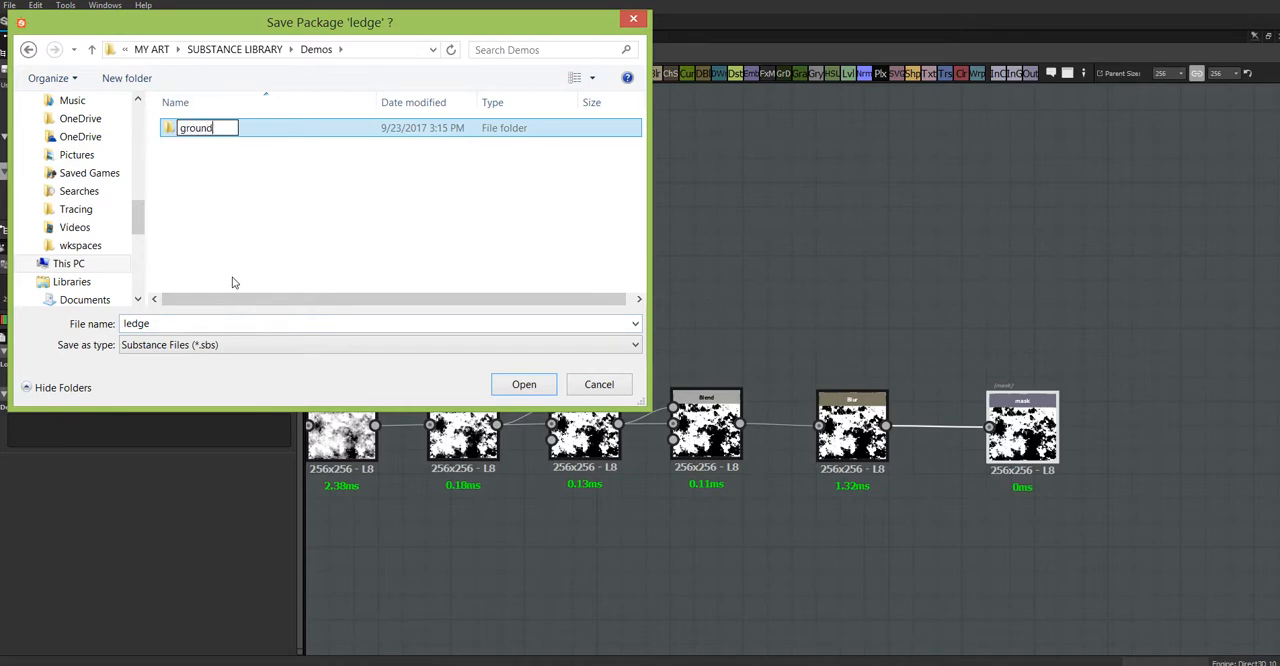
left_click(232, 283)
double_click(231, 130)
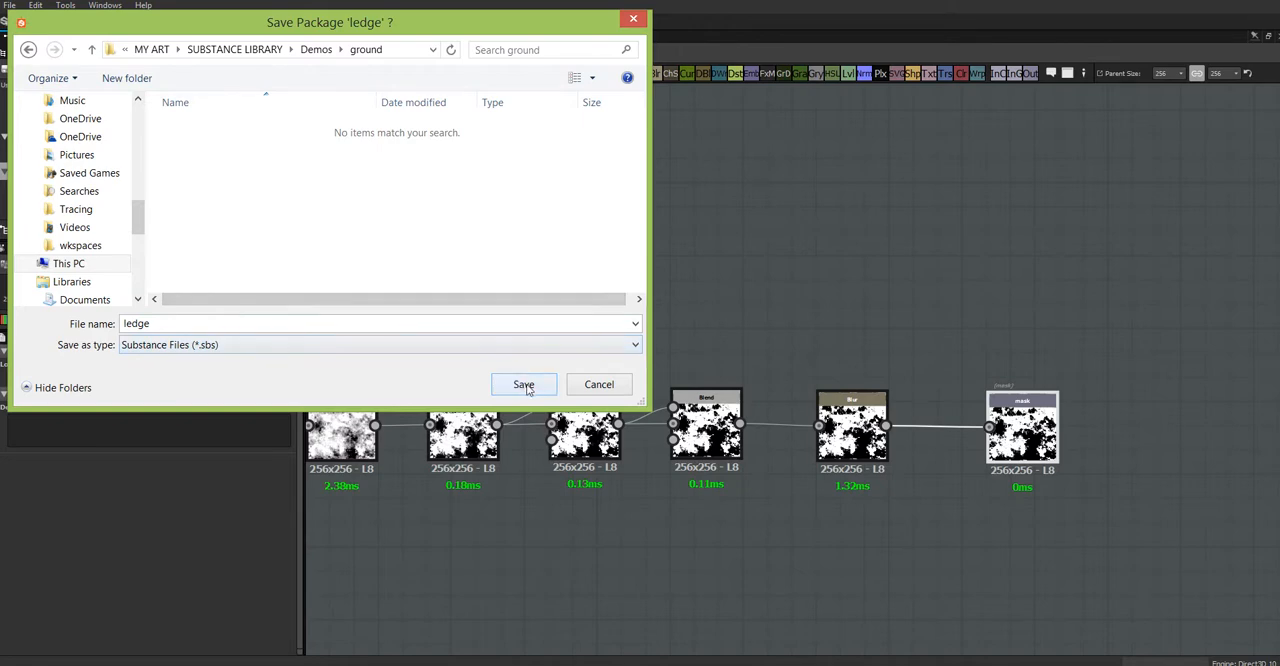
left_click(524, 385)
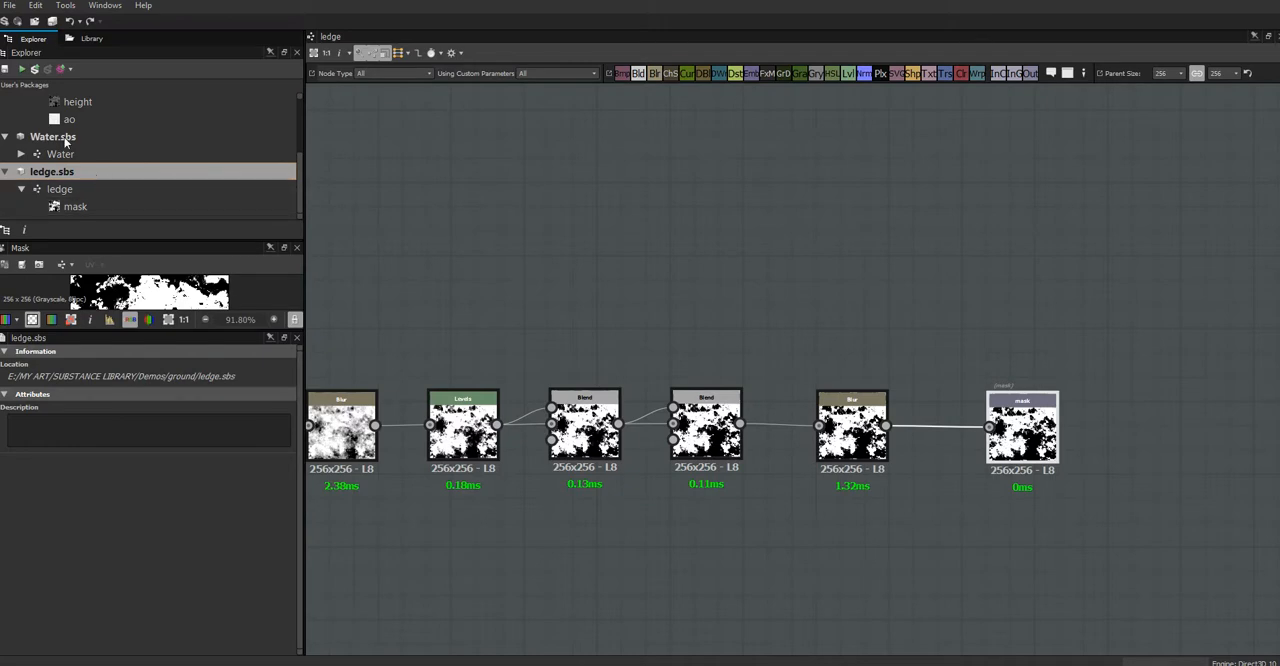
Step: Publish the ledge package as a Substance Archive (*.sbsar) named ledge in SUBSTANCE LIBRARY/Demos/ground, accepting the default publish options
left_click(35, 70)
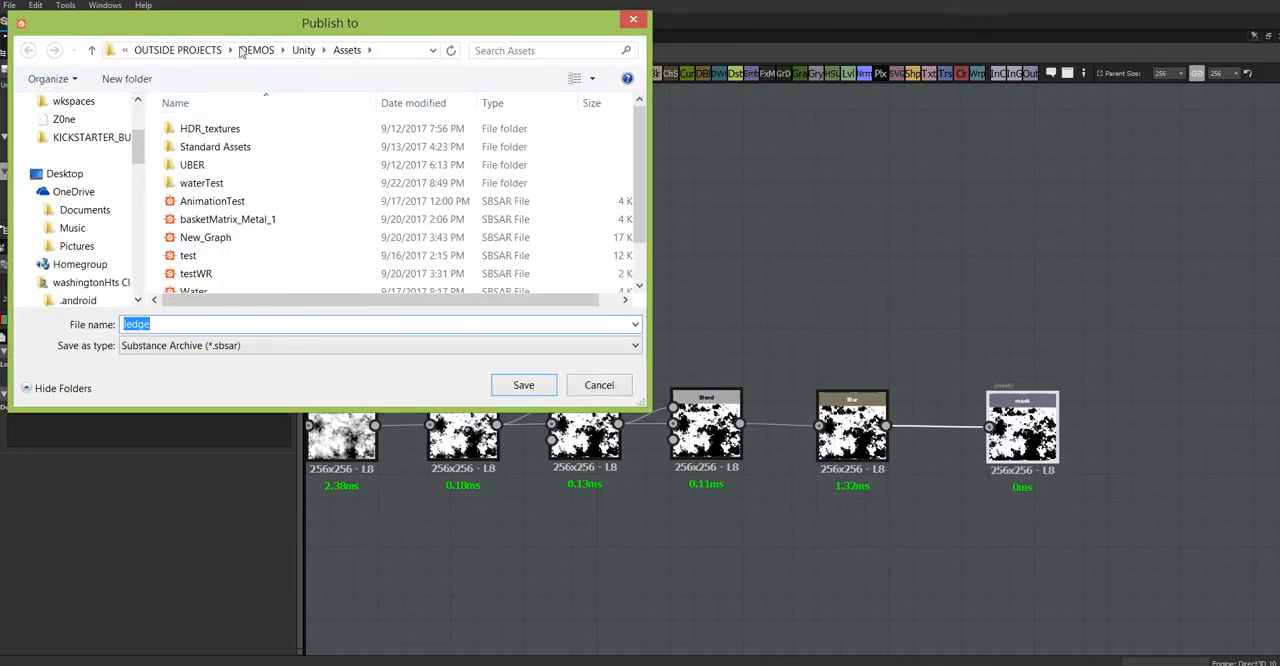
left_click(126, 53)
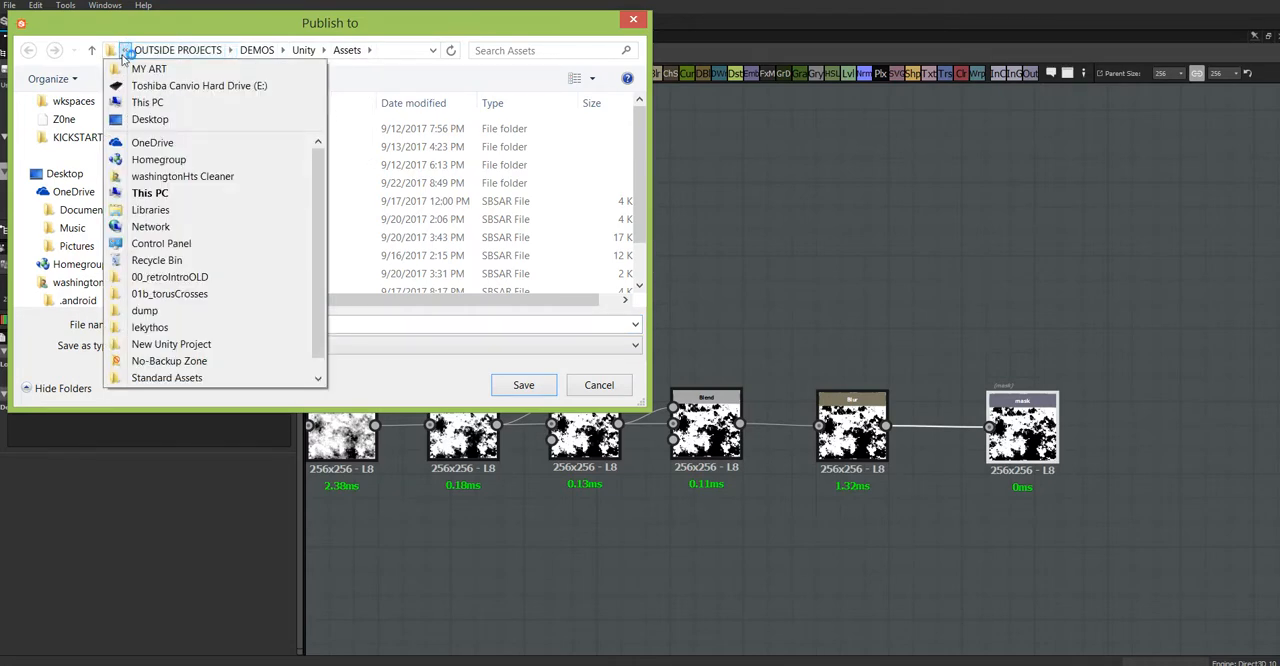
left_click(148, 68)
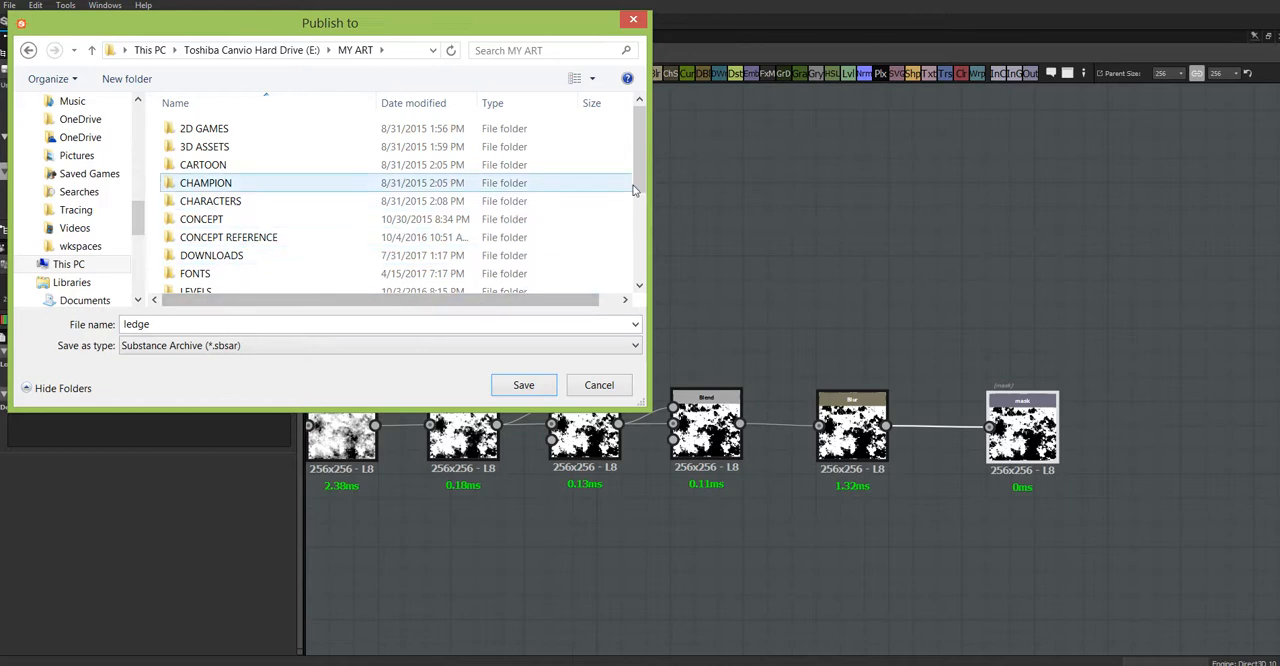
left_click_drag(633, 190, 640, 260)
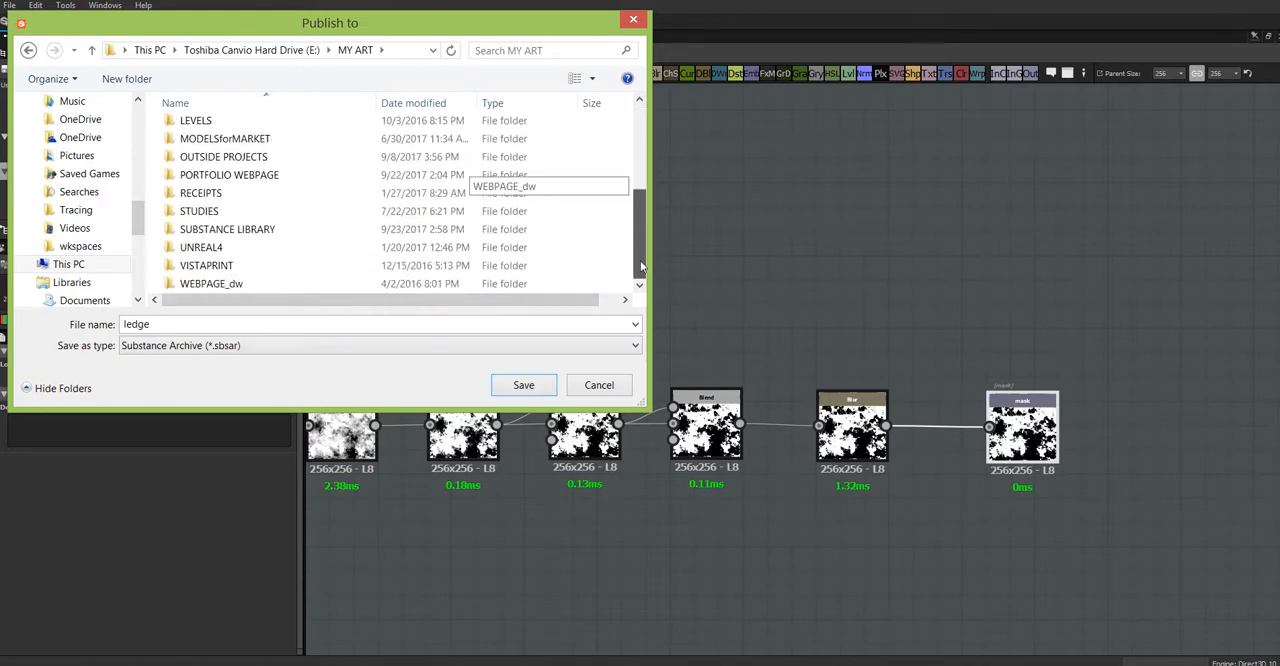
double_click(278, 232)
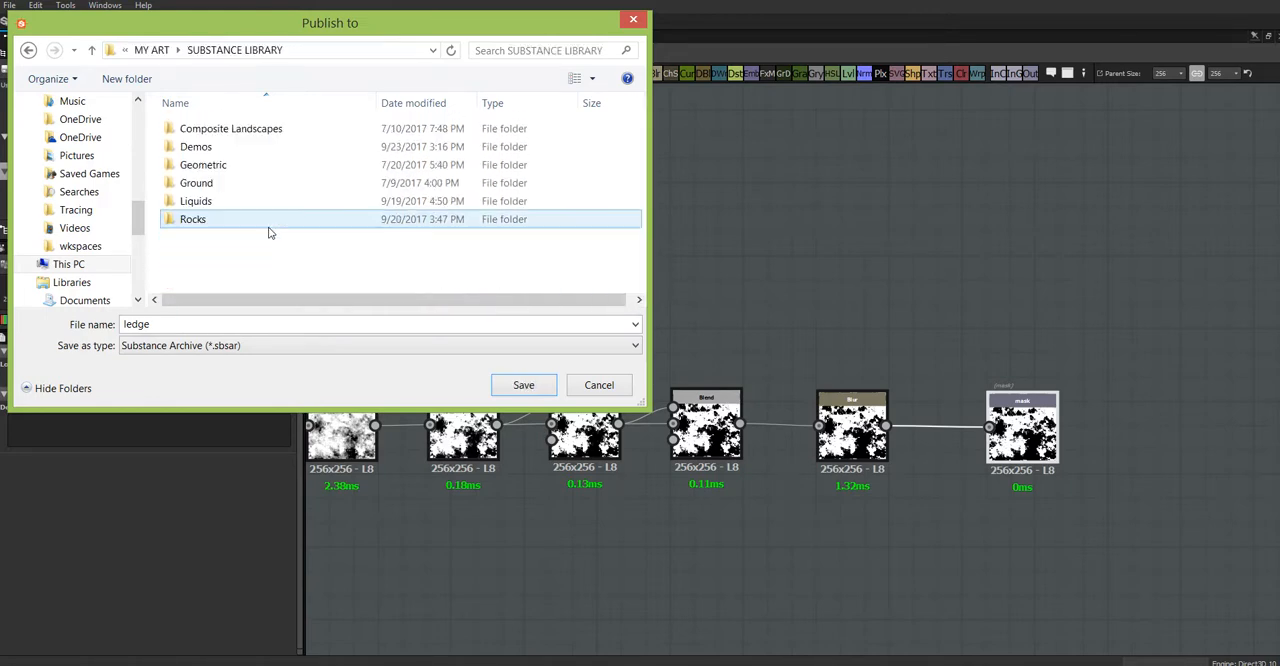
double_click(220, 148)
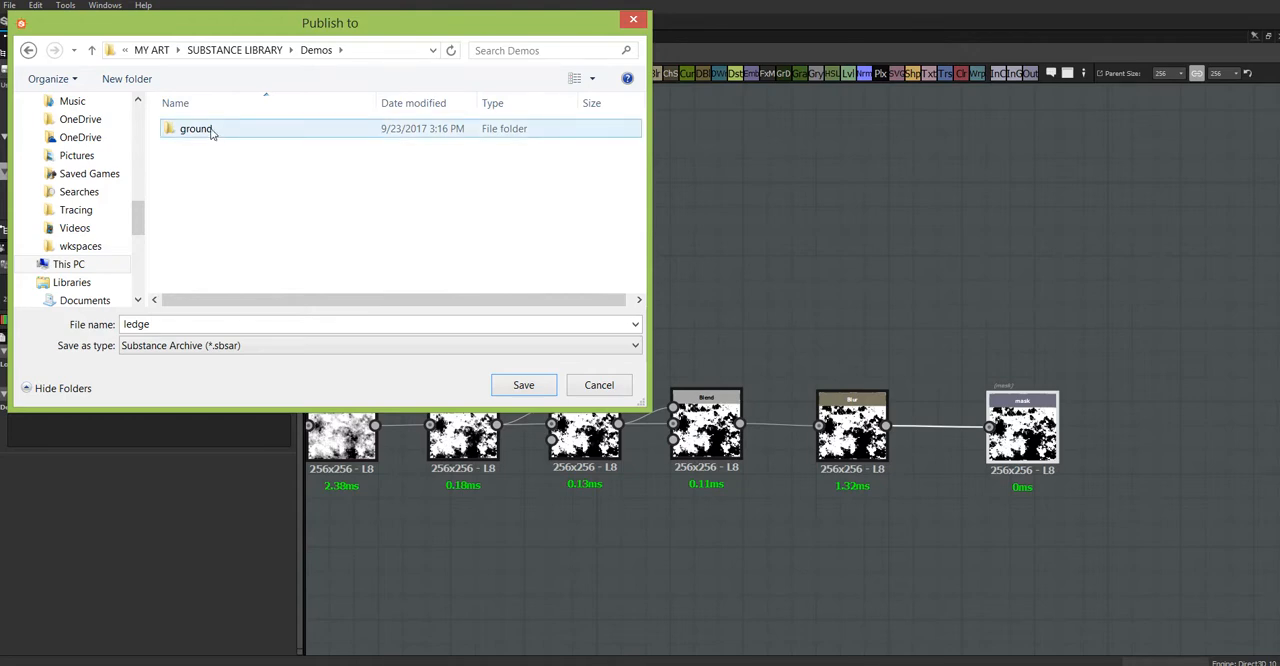
double_click(210, 130)
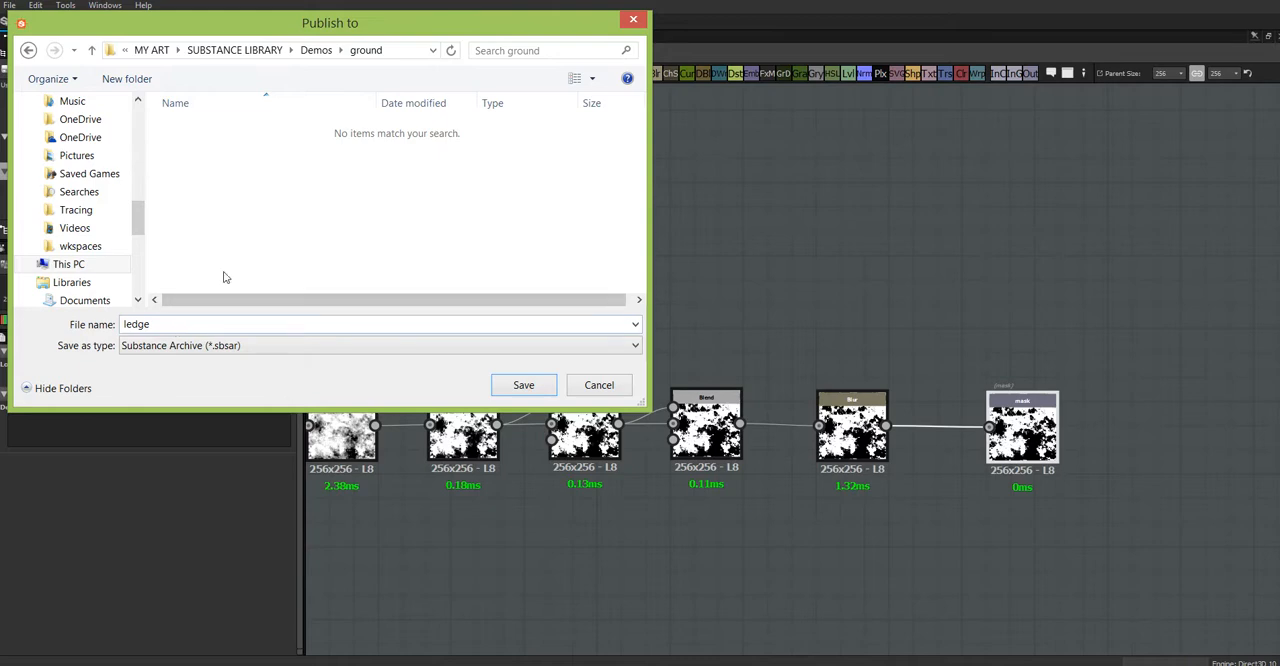
left_click_drag(429, 23, 495, 48)
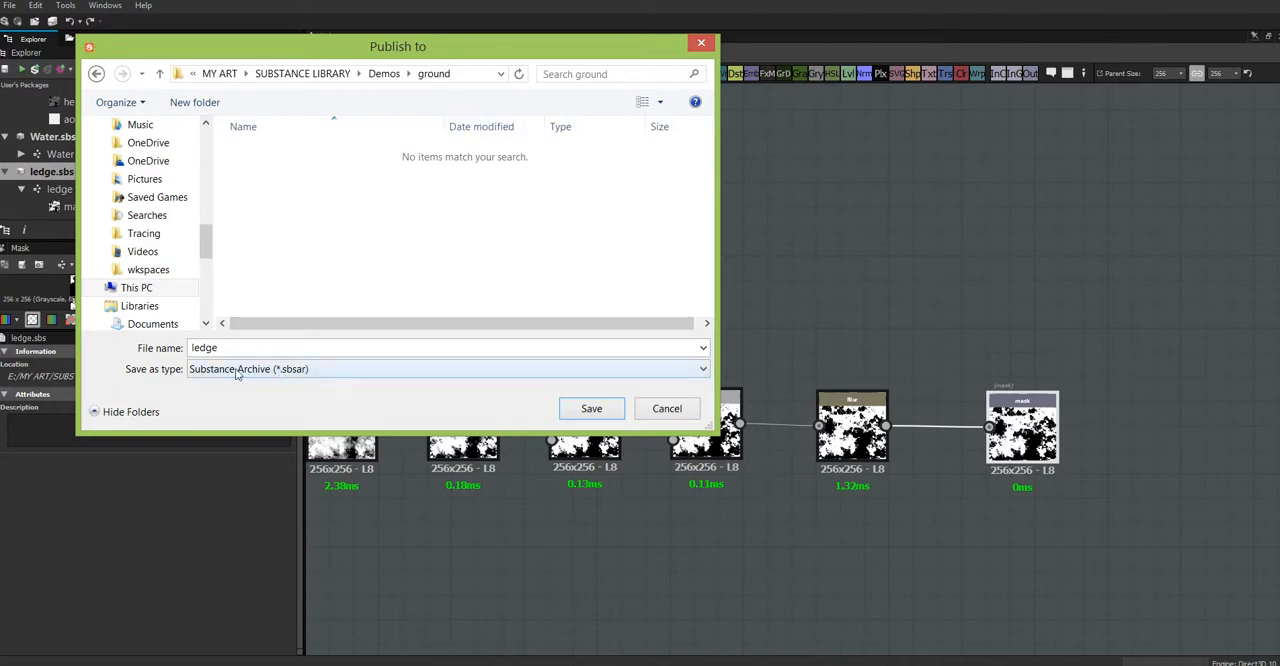
left_click(591, 410)
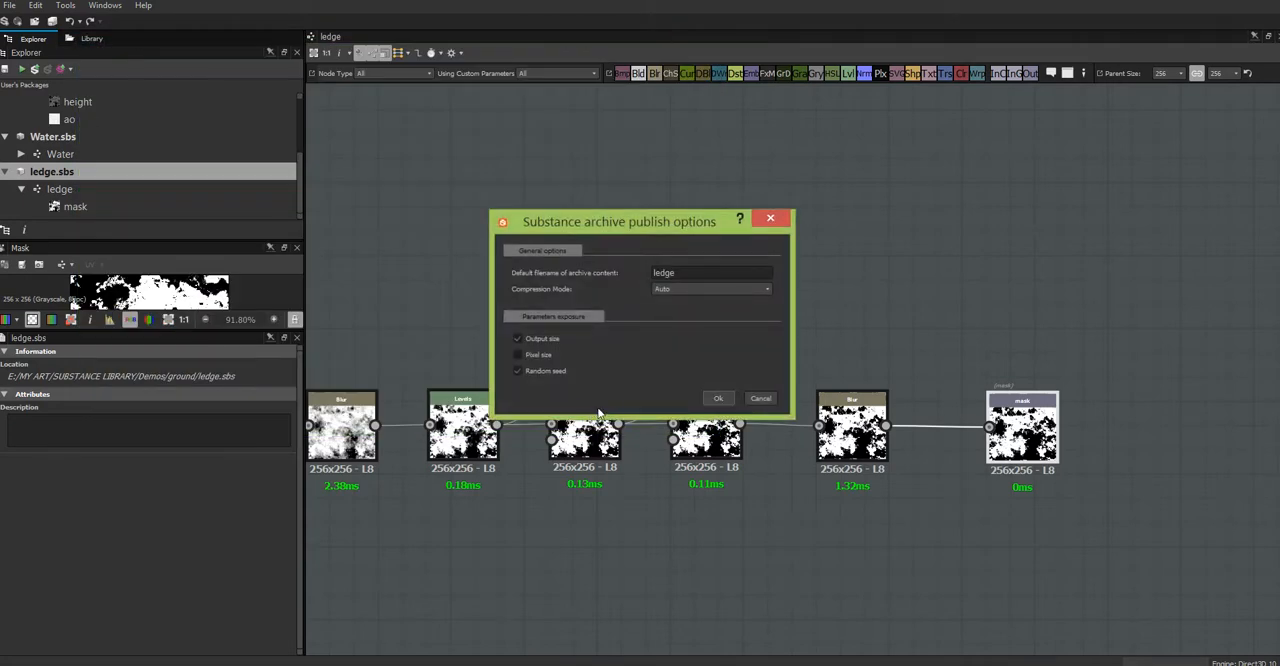
left_click(712, 399)
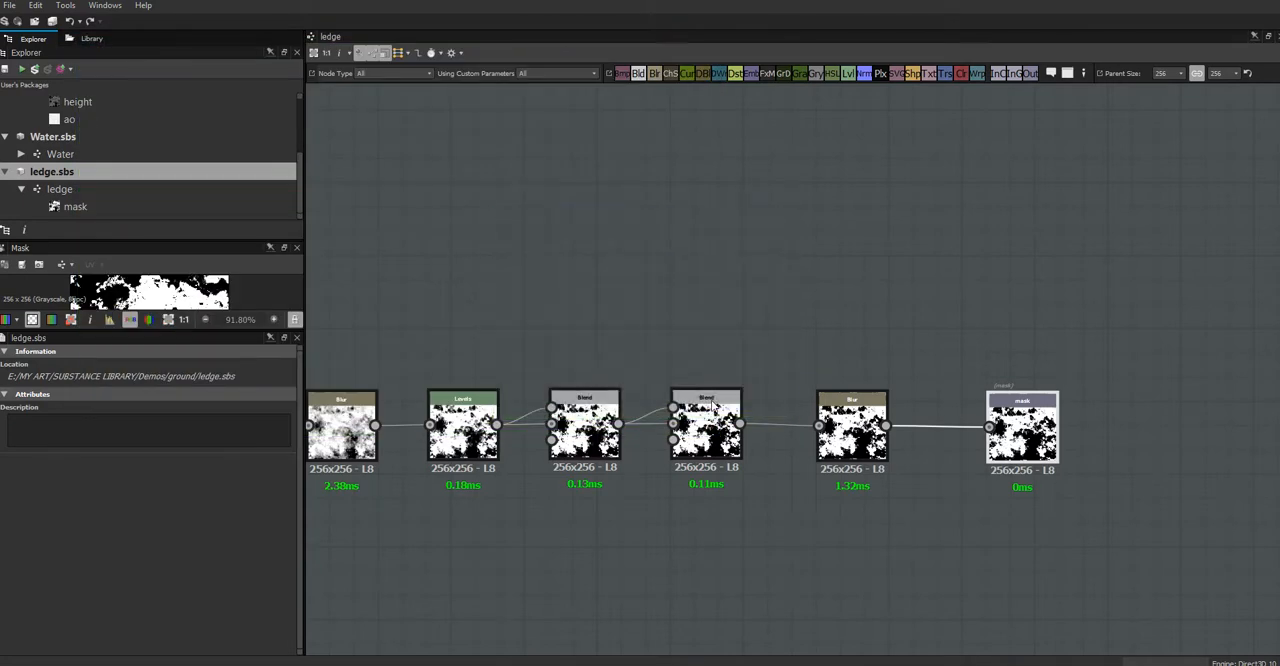
Step: Open the project preferences and bring up the library paths of the user project
left_click(300, 182)
left_click_drag(300, 182, 306, 110)
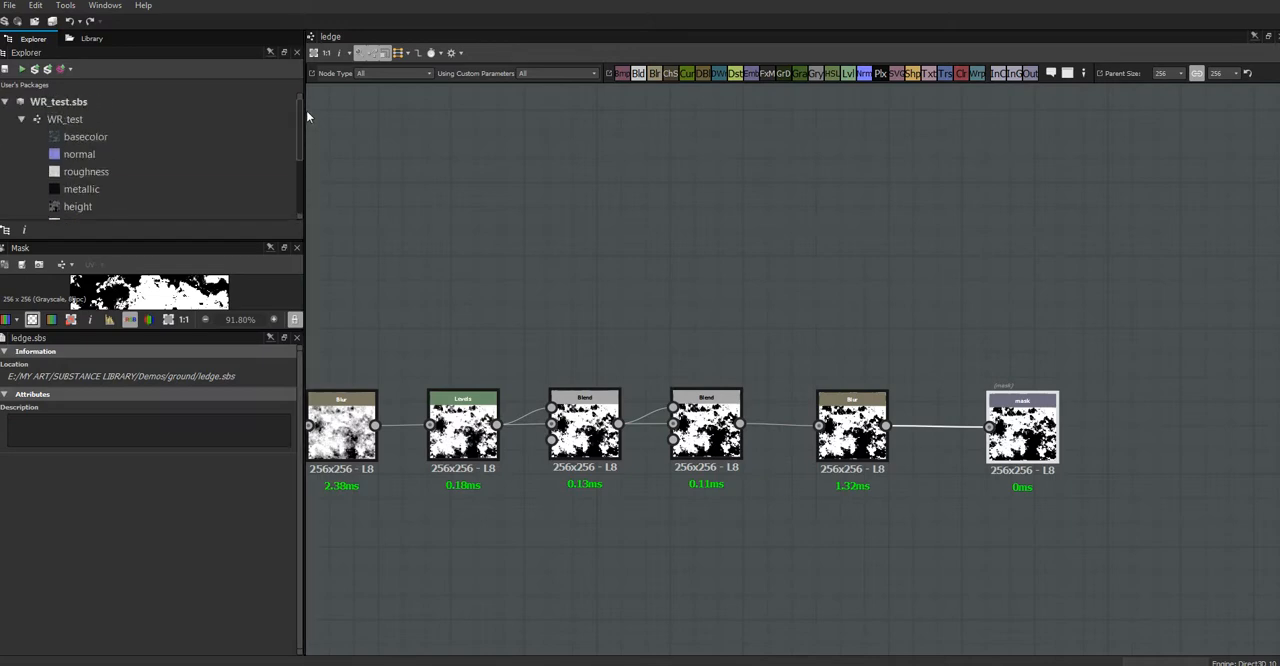
left_click(10, 6)
mouse_move(35, 5)
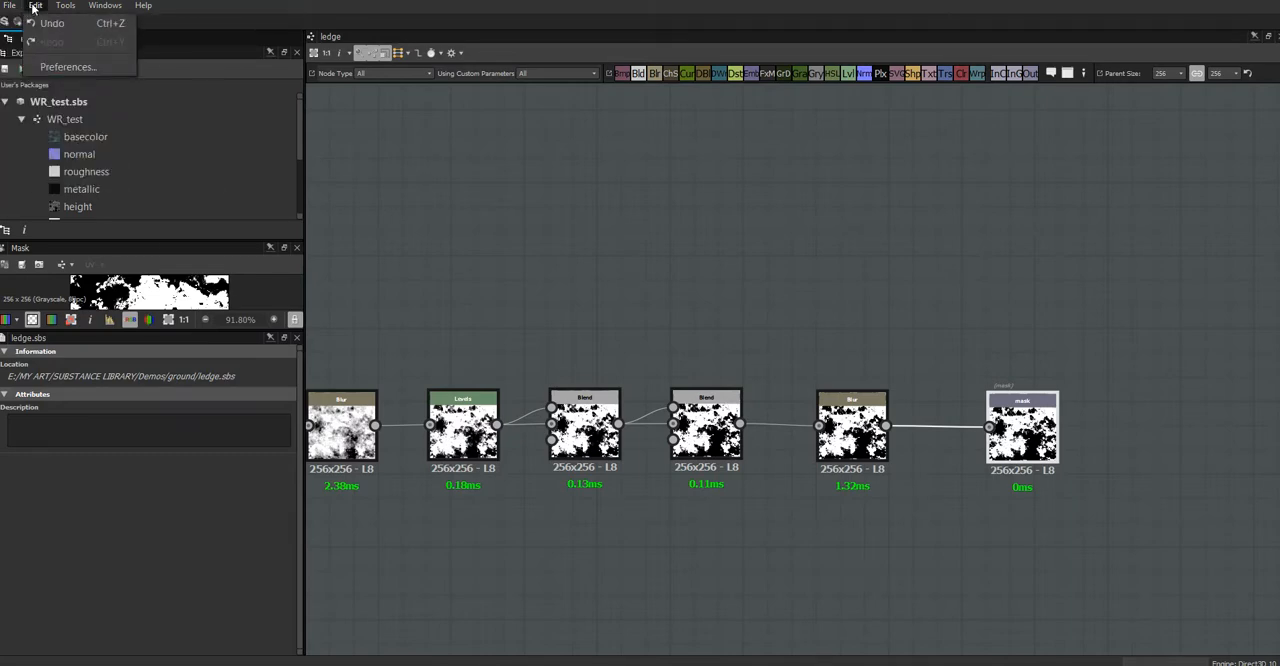
left_click(71, 67)
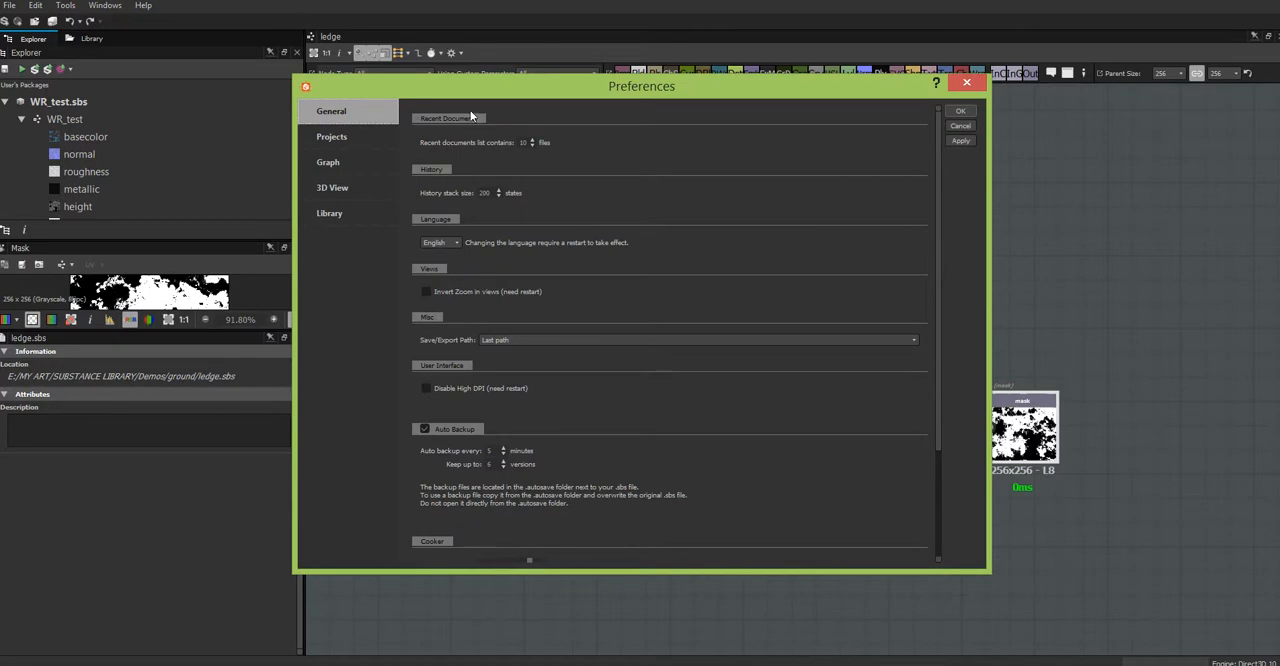
left_click(340, 146)
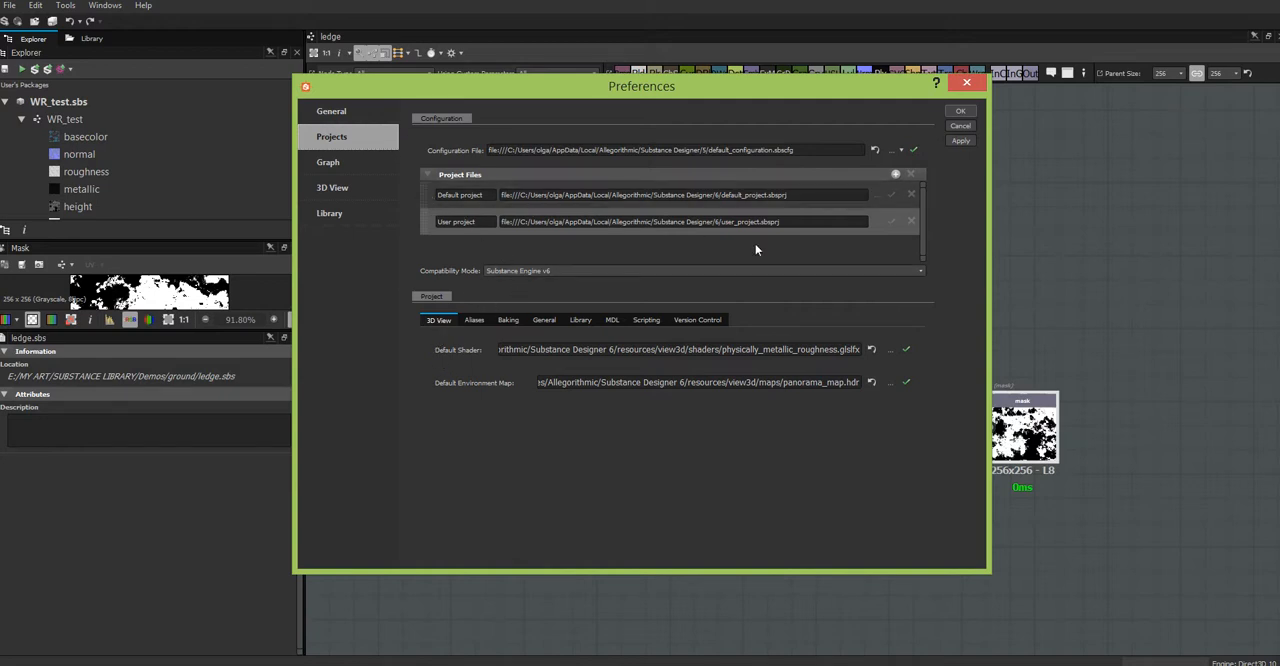
left_click(428, 194)
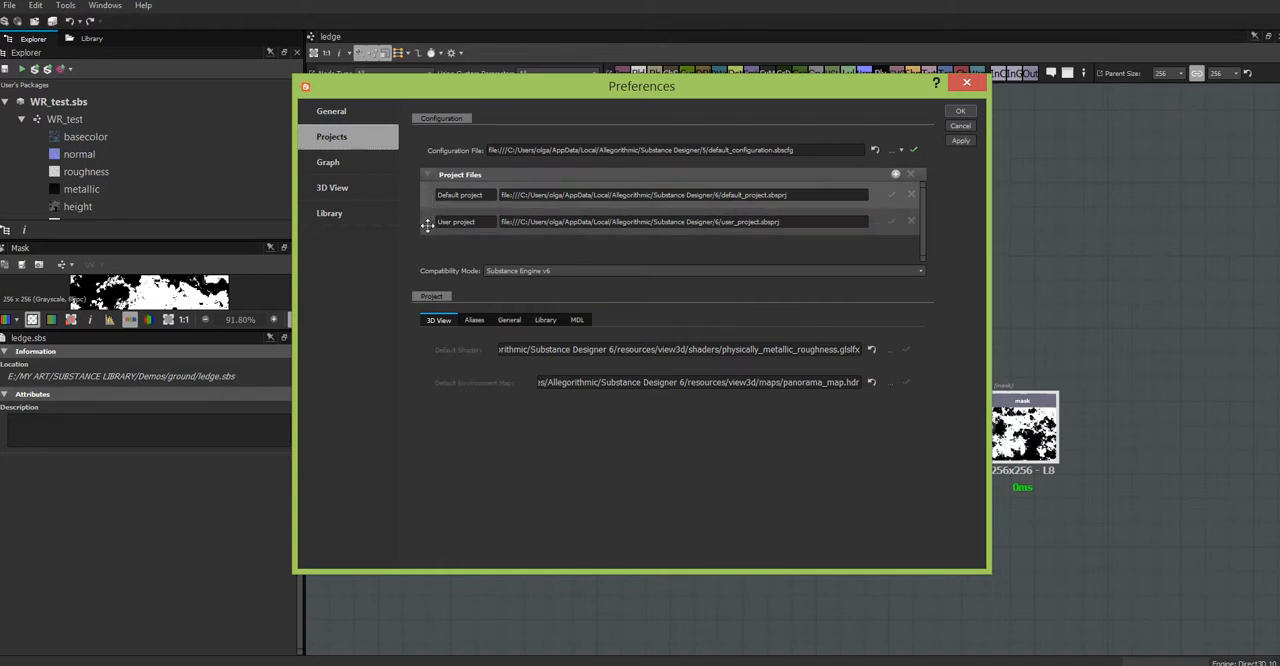
left_click(427, 222)
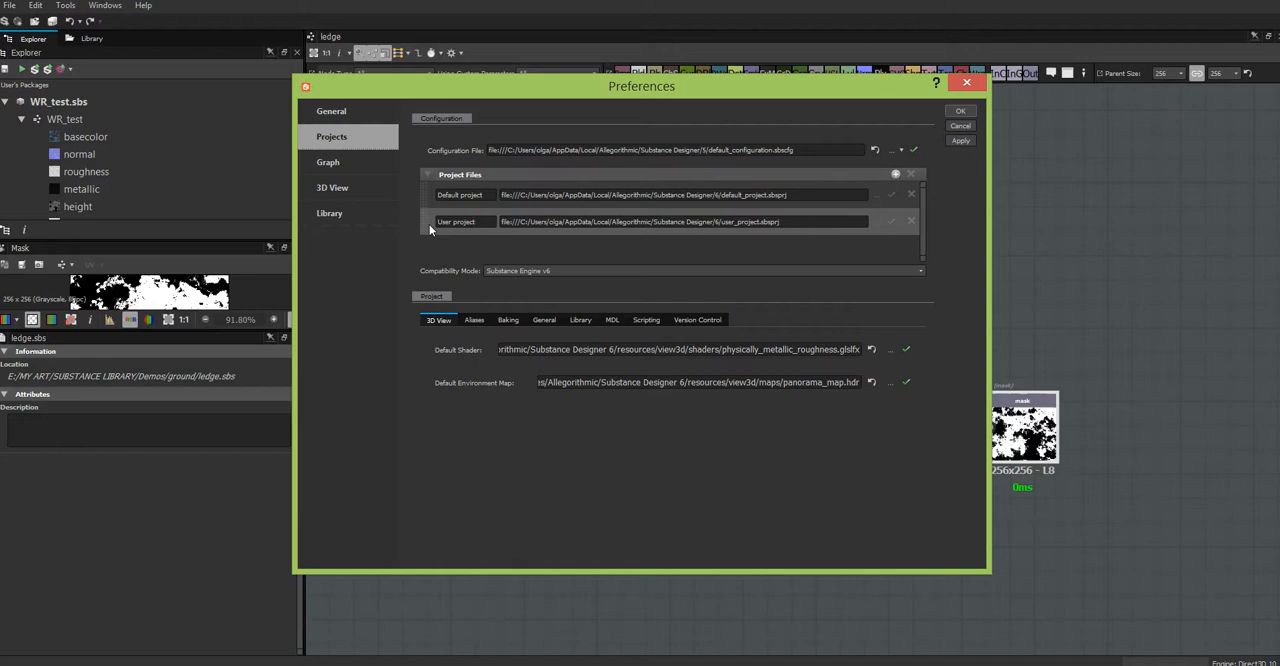
left_click(575, 321)
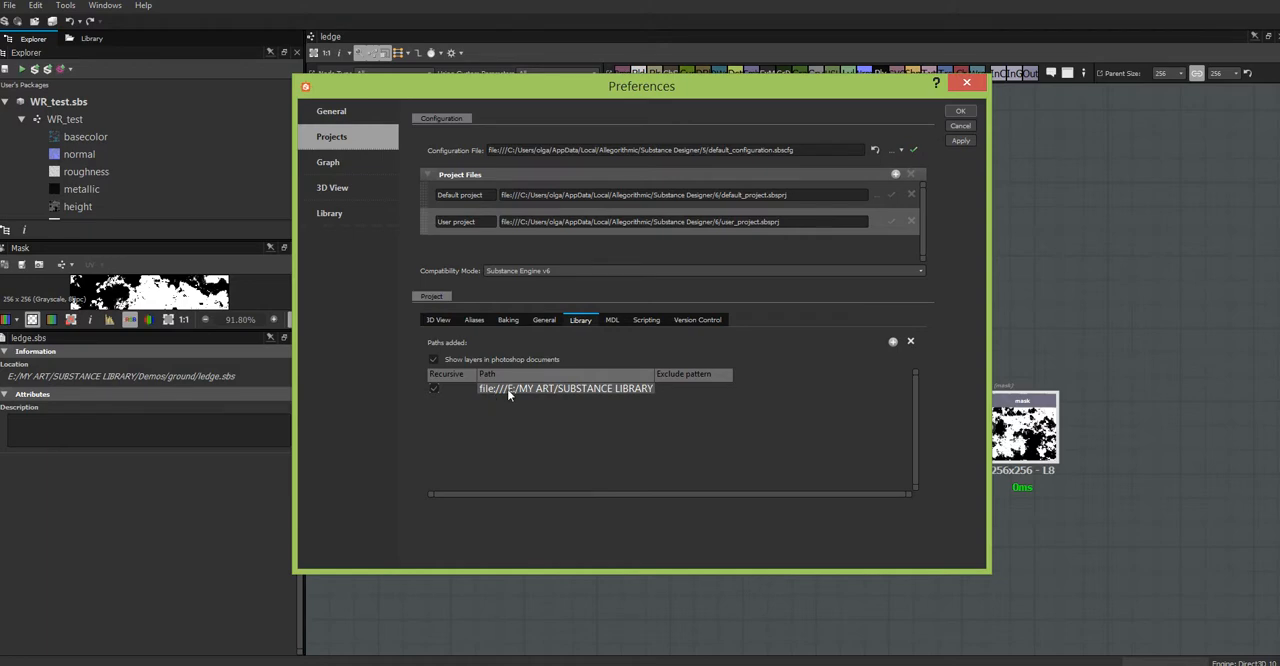
Step: Add the E:/MY ART/SUBSTANCE LIBRARY/Demos folder to the user project's library paths and accept the preferences
left_click(892, 342)
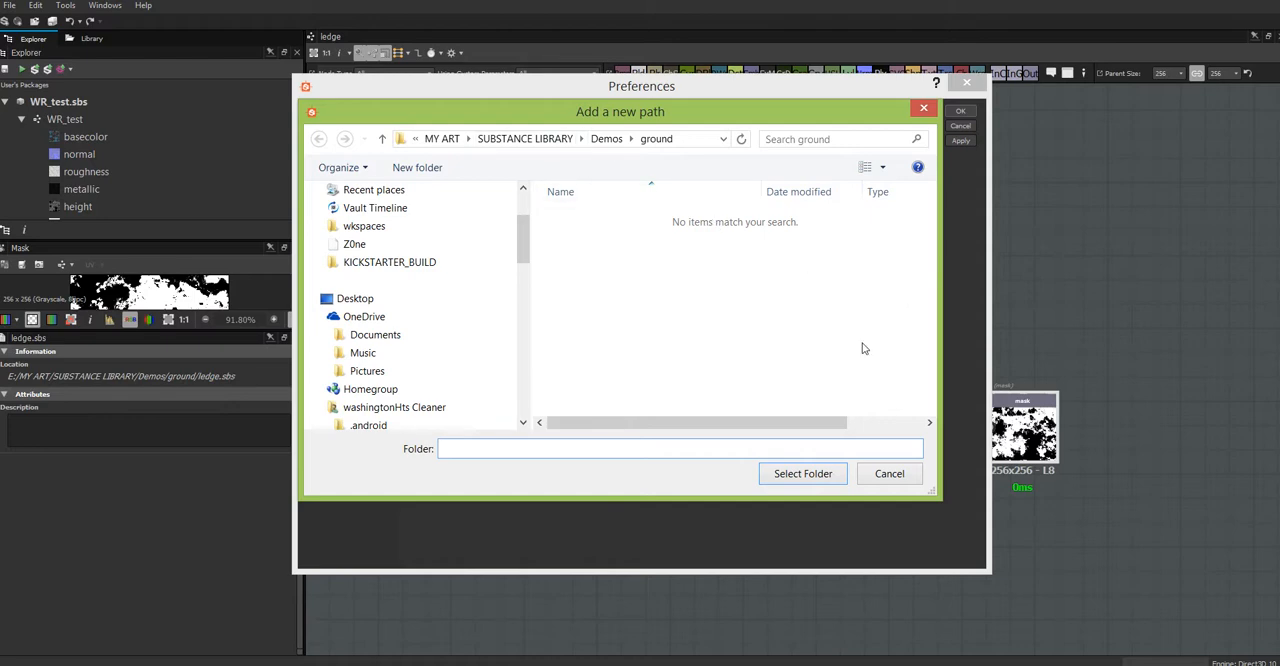
left_click(889, 474)
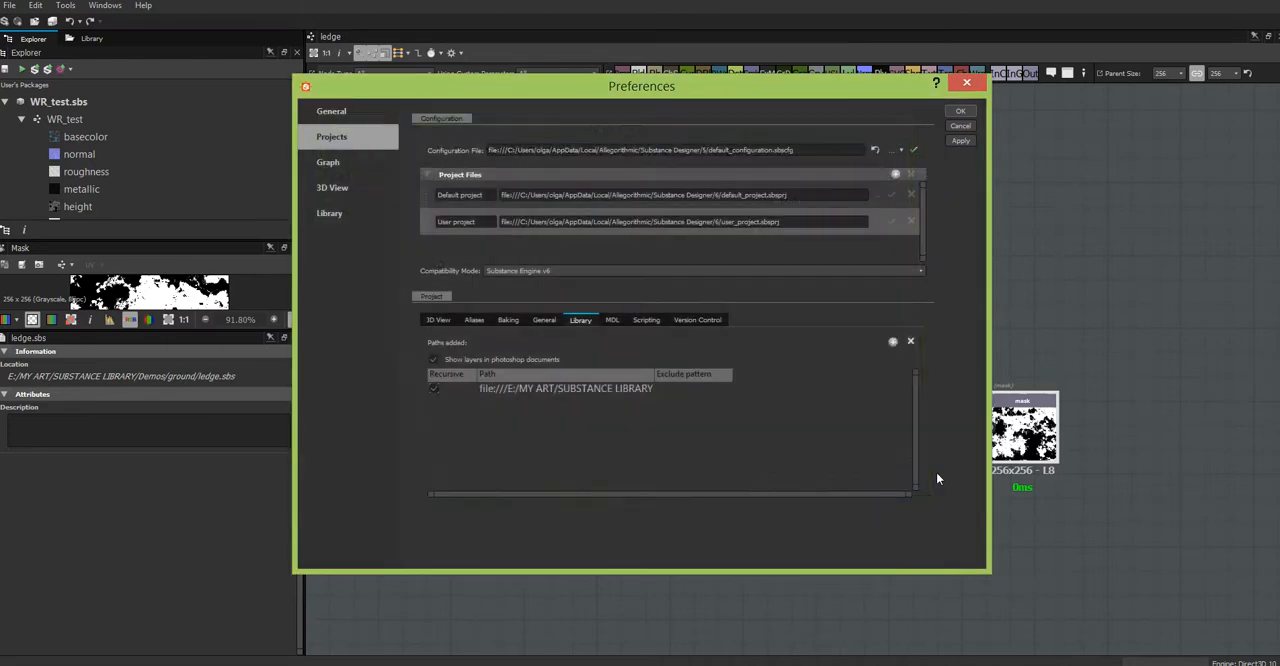
left_click(894, 343)
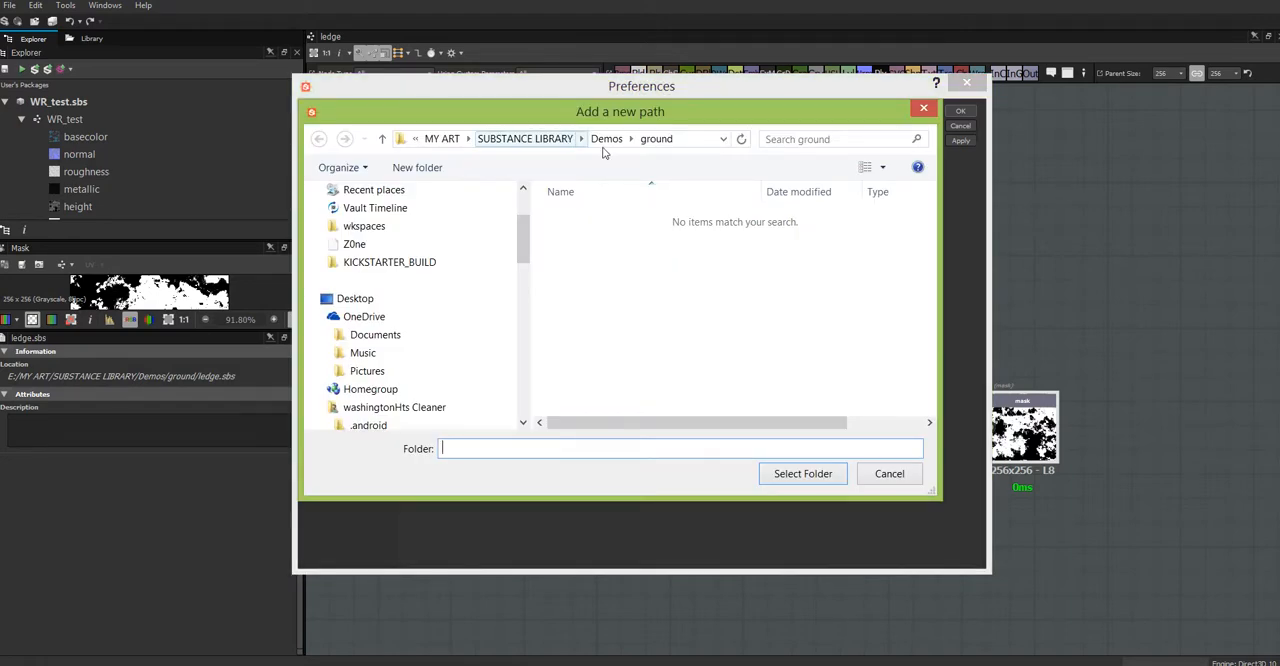
left_click(605, 142)
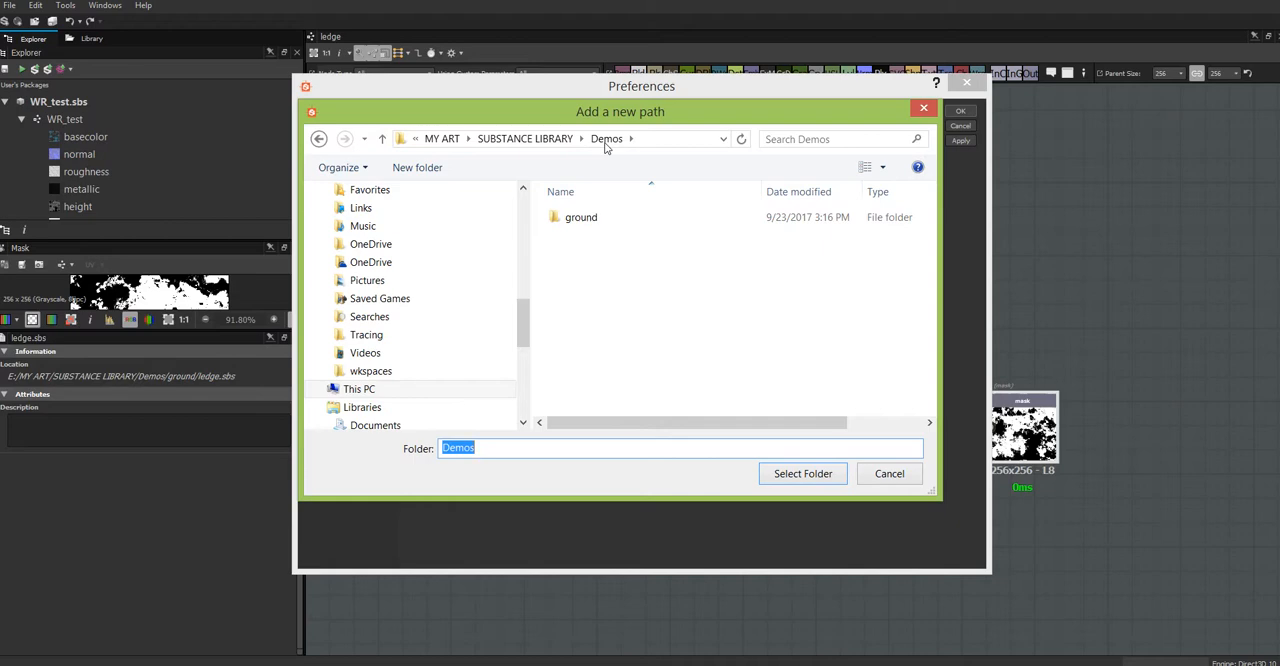
left_click(810, 475)
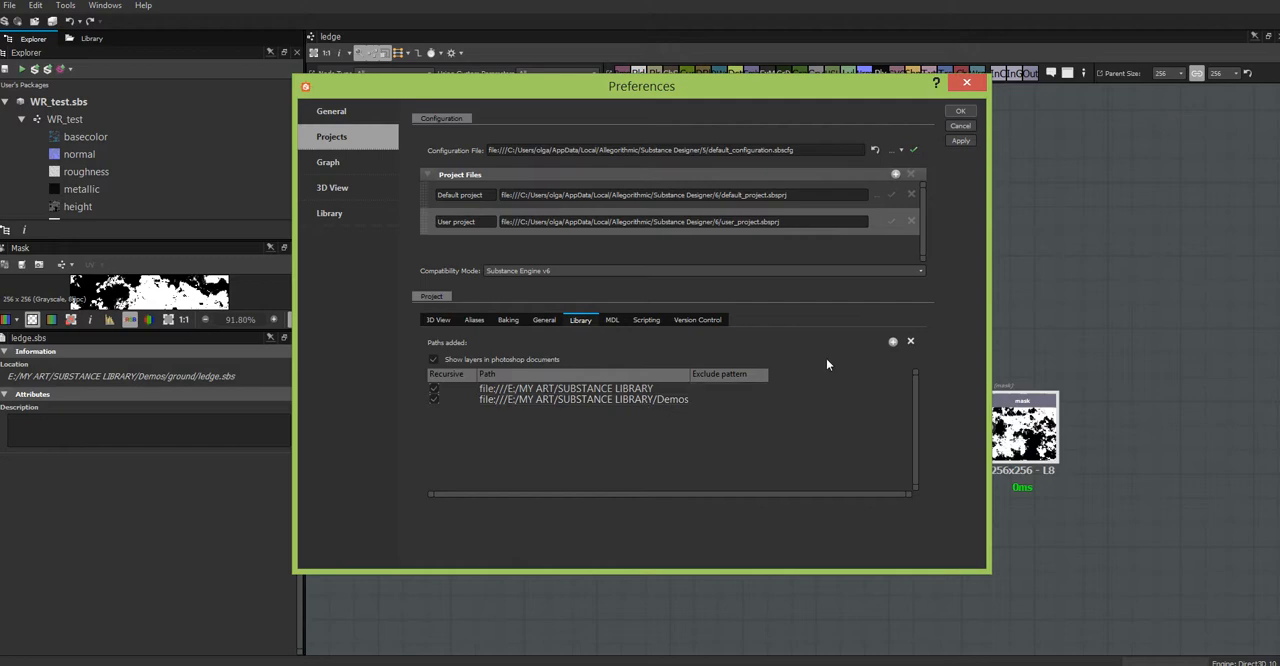
left_click(961, 112)
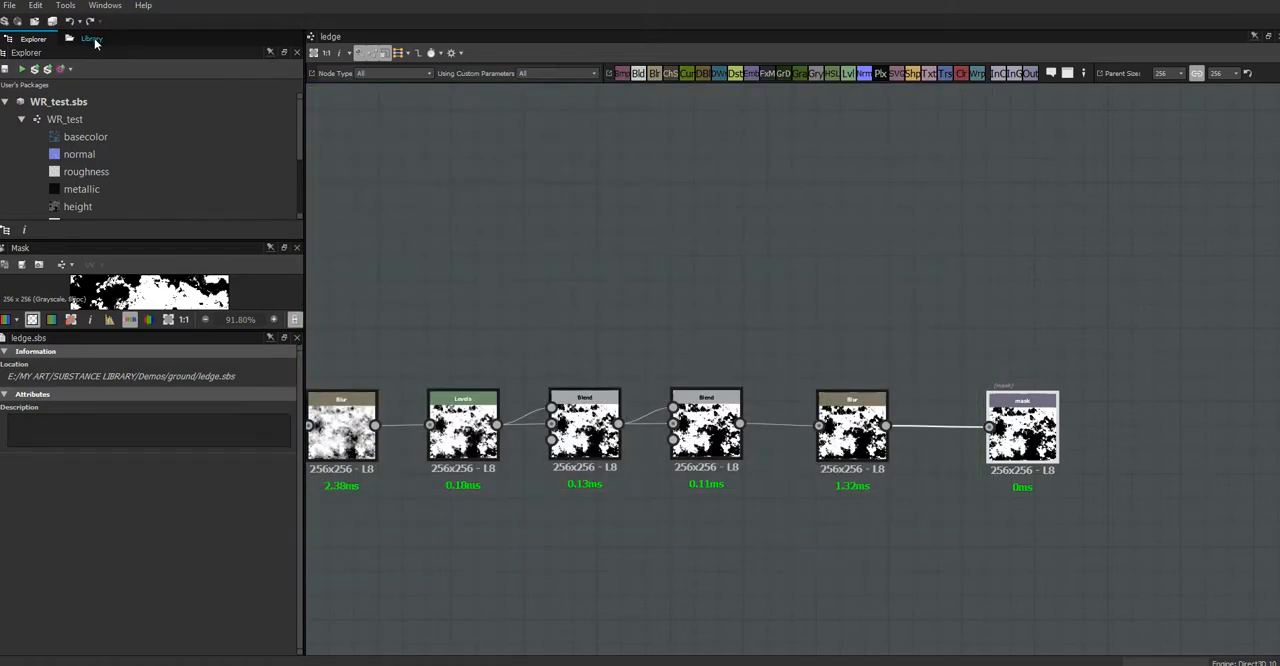
Step: Search the library for ledge, replacing the existing search term
left_click(91, 39)
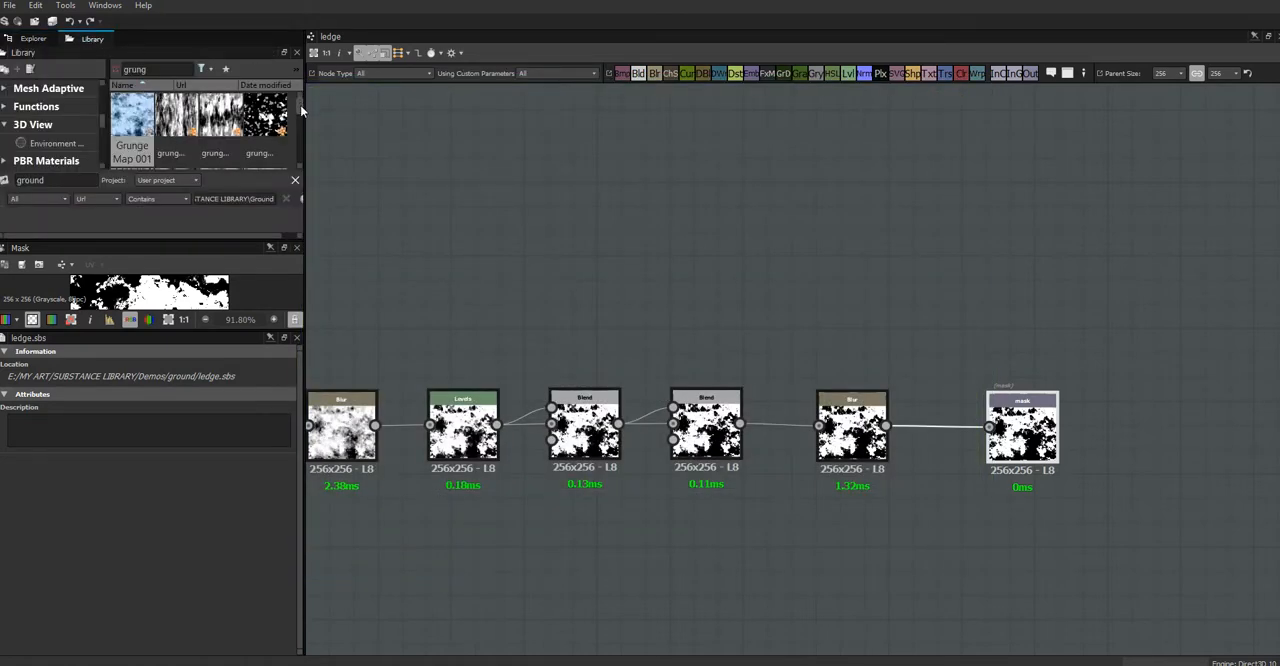
left_click_drag(165, 69, 103, 75)
type("ledge")
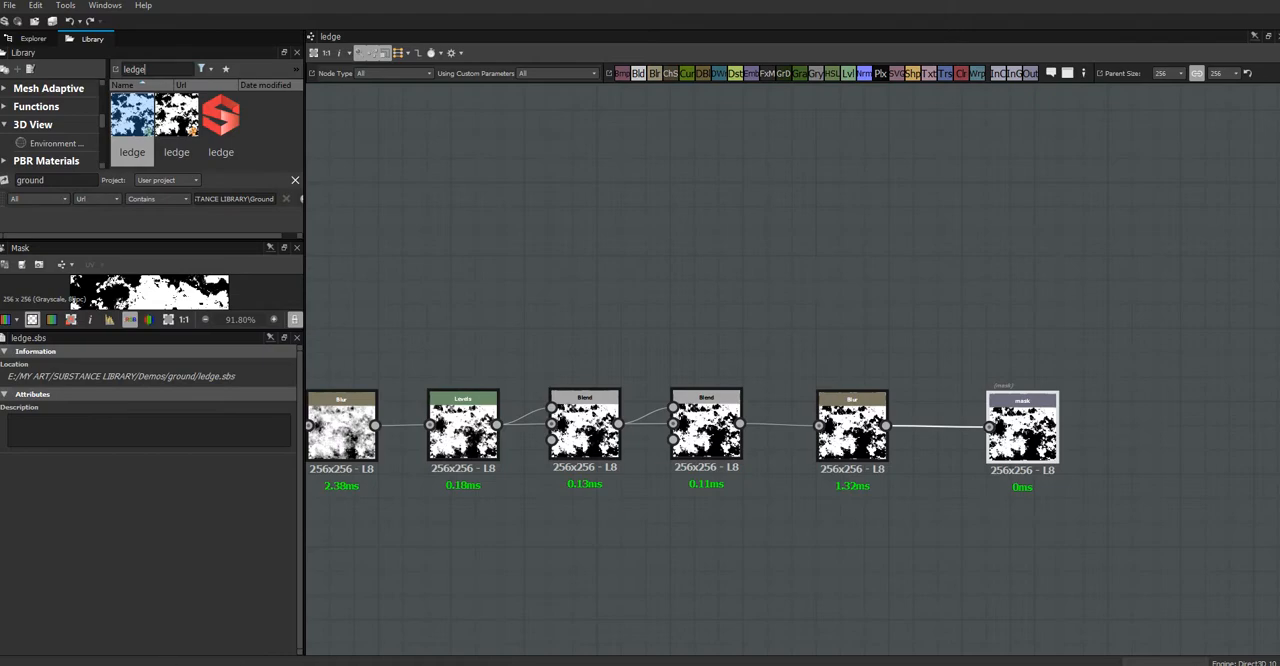
Step: Switch to the Demos window in File Explorer and open the ground folder through SUBSTANCE LIBRARY and Demos
mouse_move(87, 664)
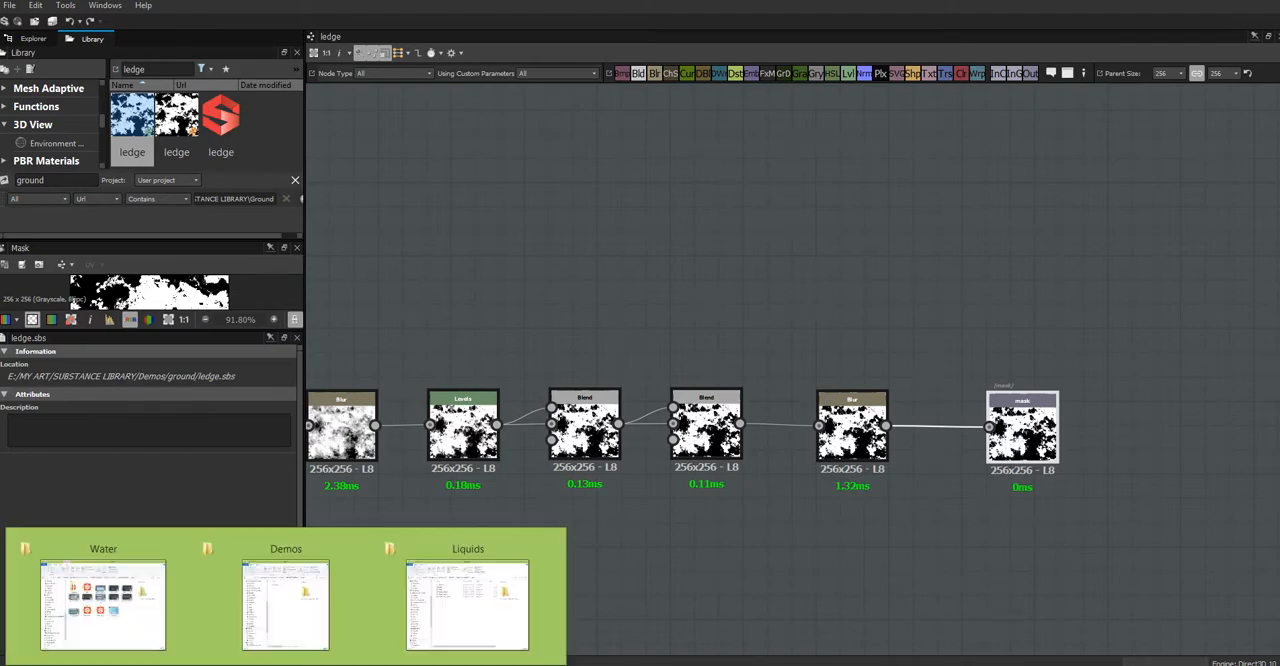
left_click(284, 601)
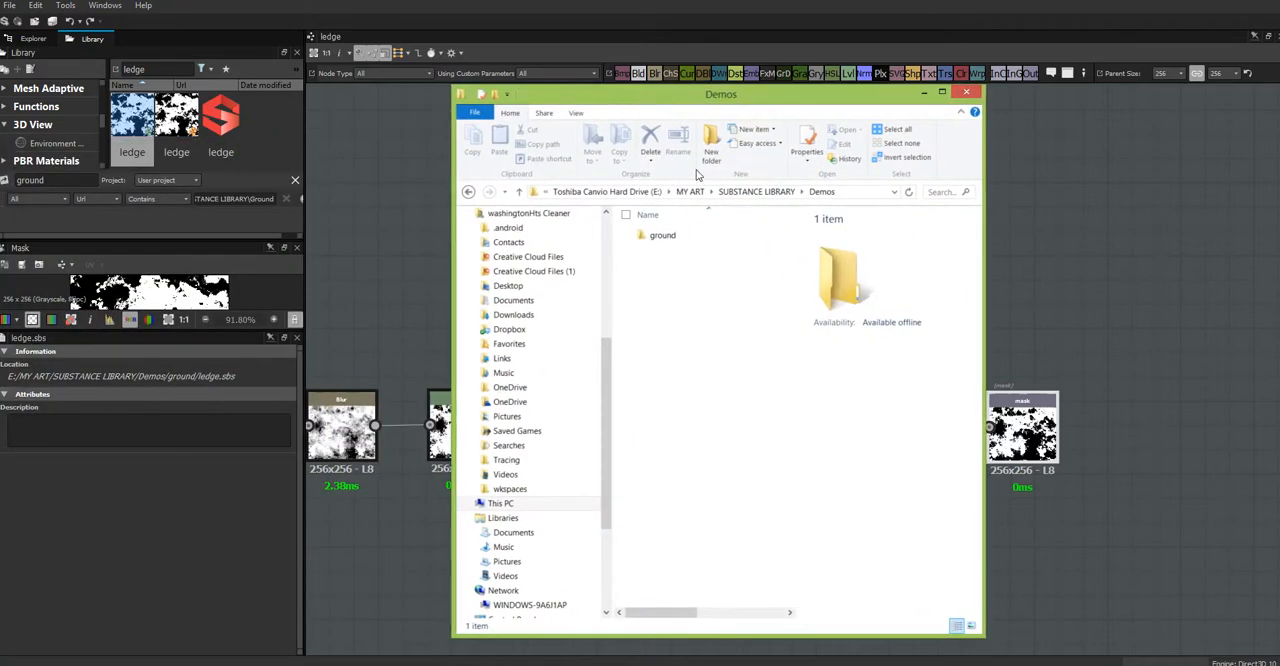
left_click(757, 192)
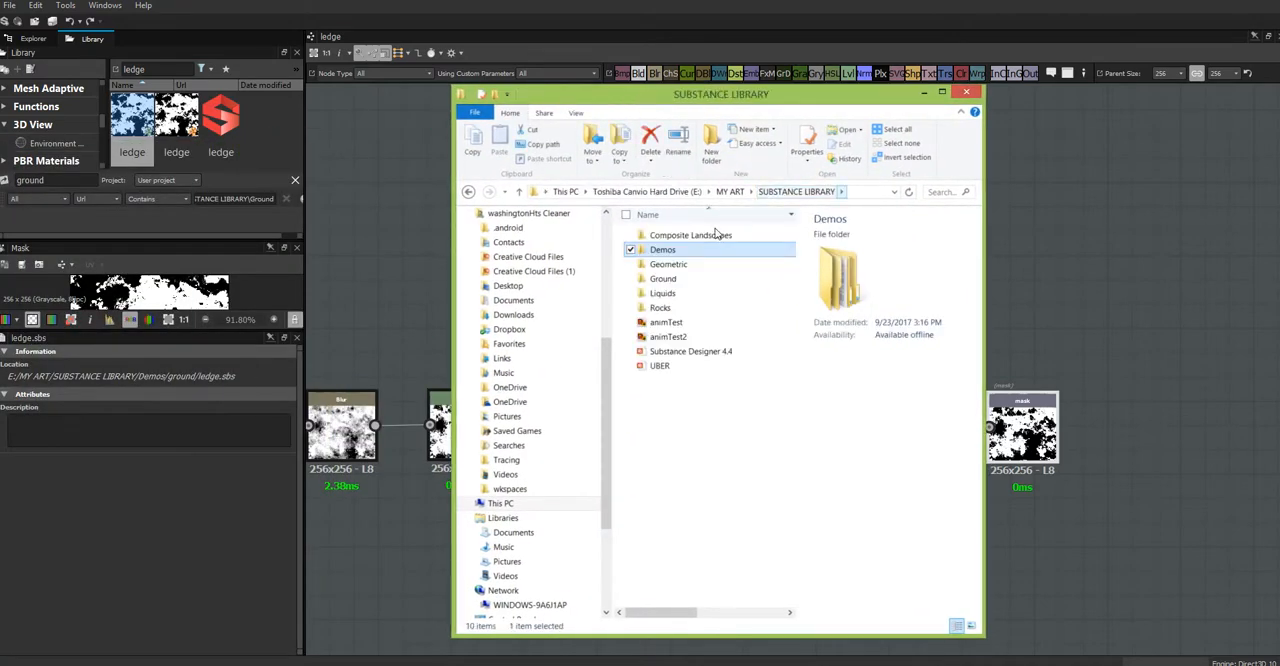
left_click(660, 252)
left_click(712, 252)
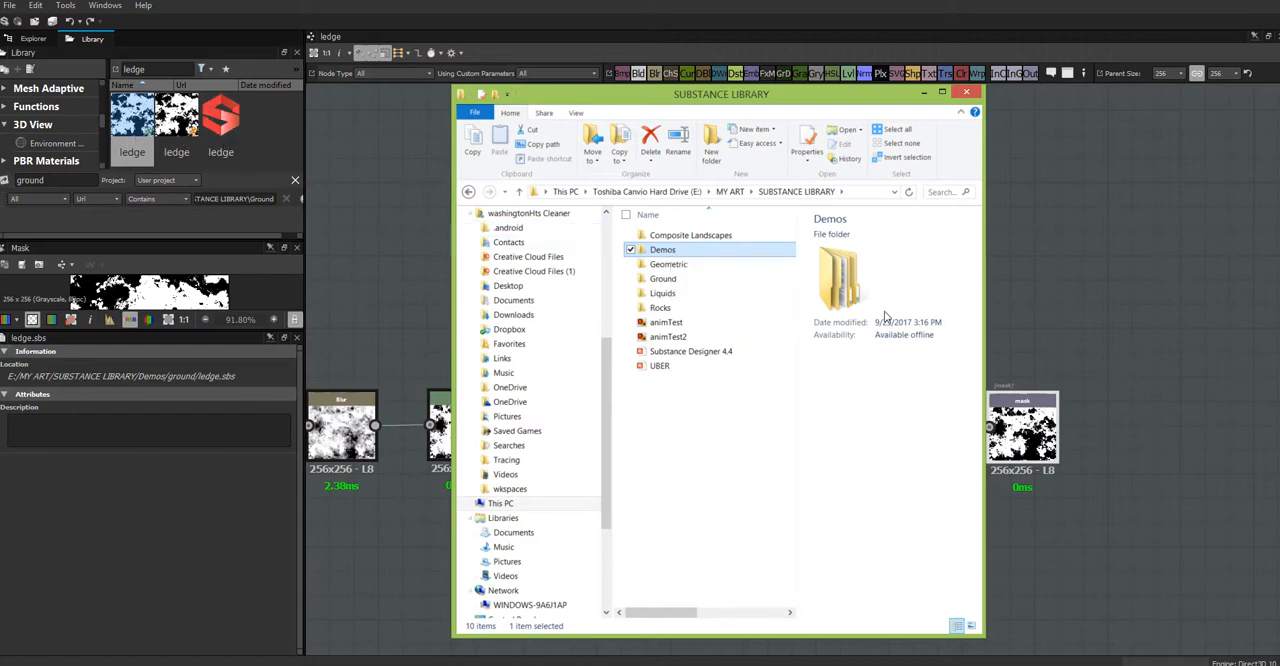
double_click(718, 254)
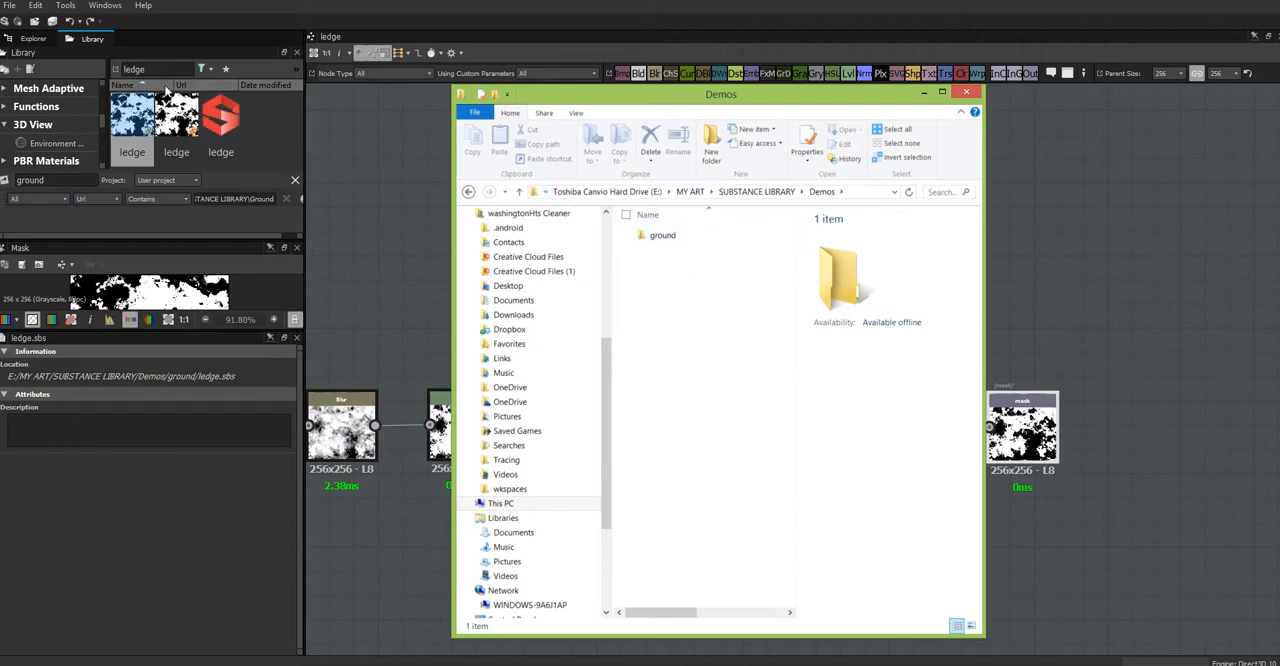
double_click(663, 237)
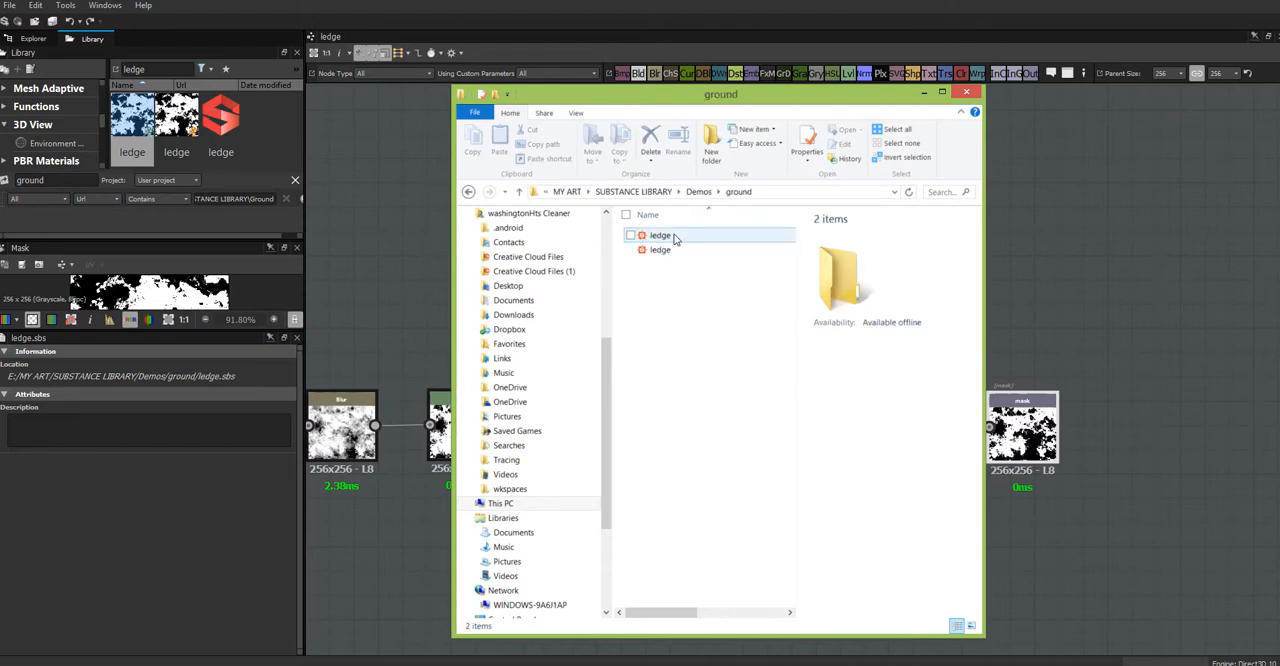
Step: Open the properties of the ledge SBS file, select its full location path, and close the properties
left_click(674, 237)
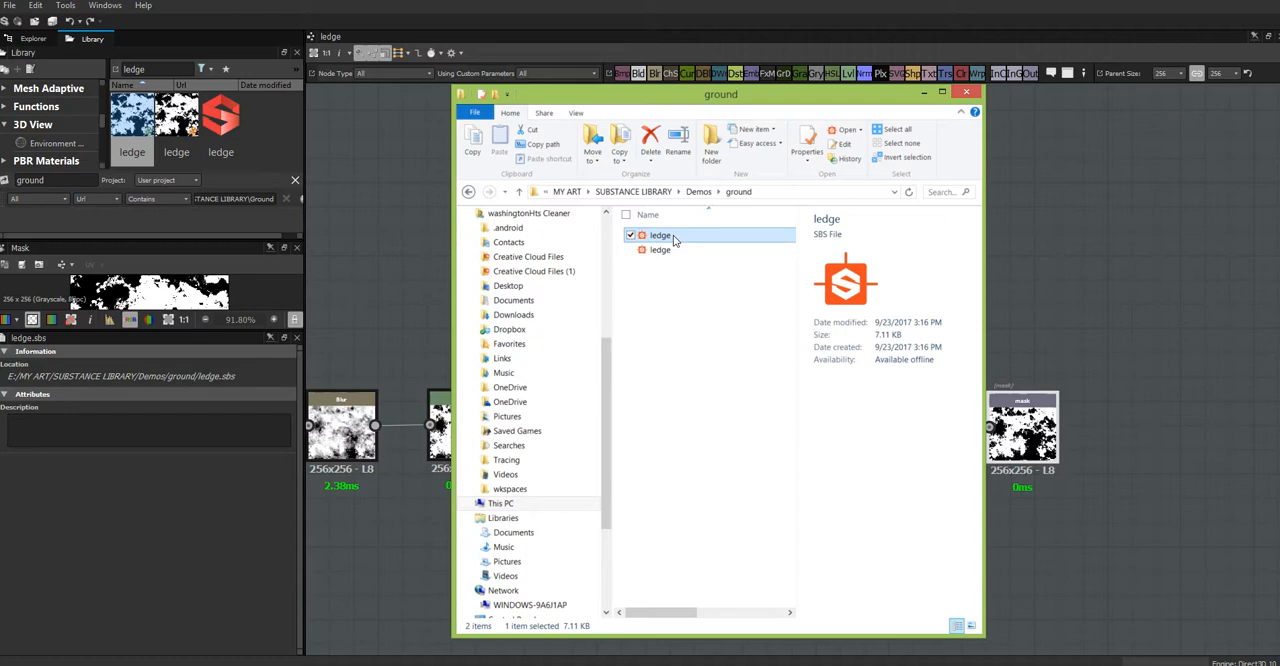
right_click(674, 240)
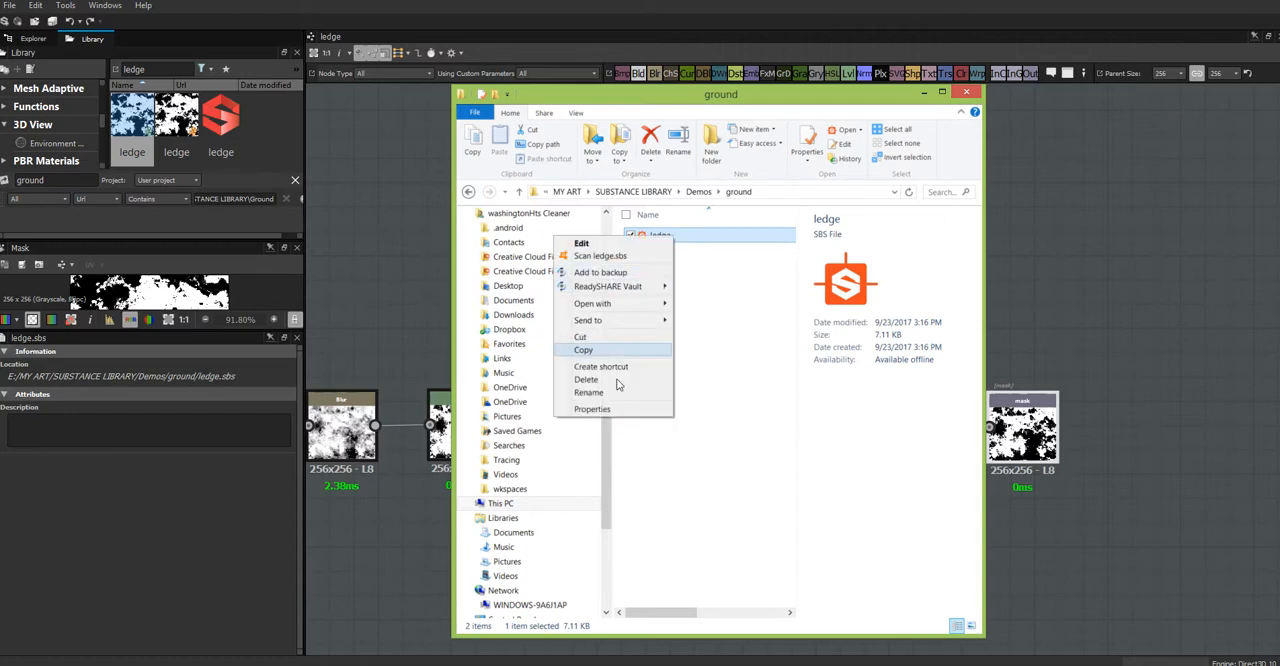
left_click(594, 409)
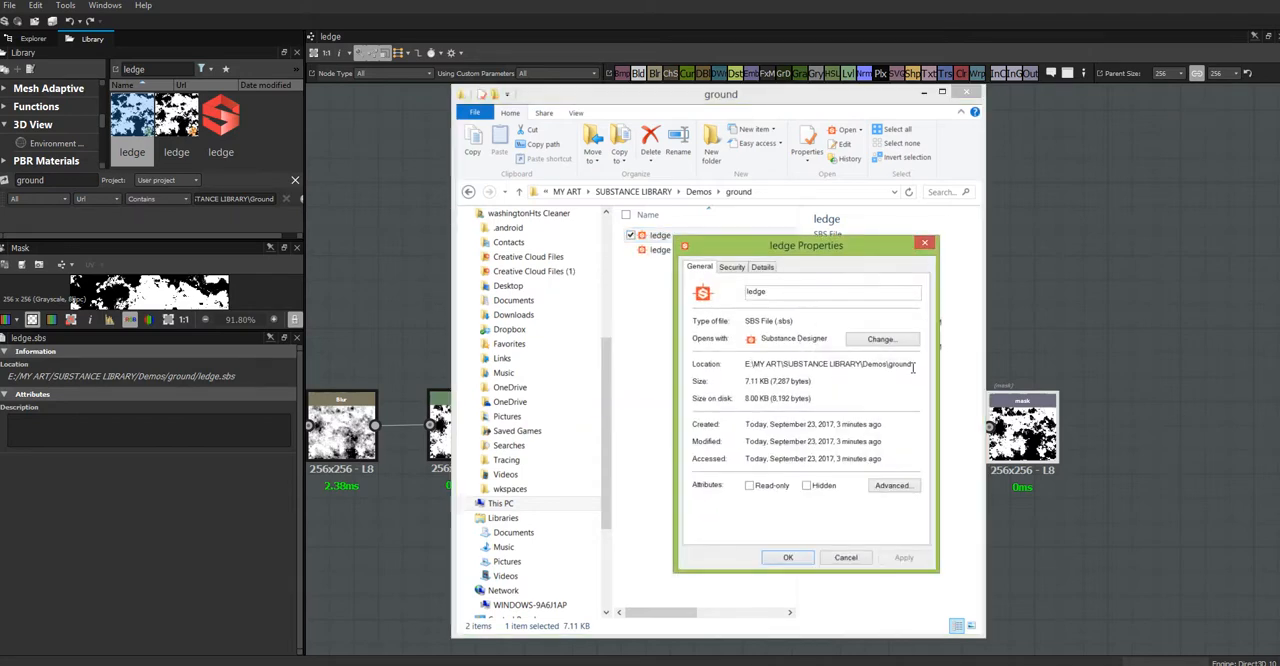
left_click_drag(912, 365, 744, 372)
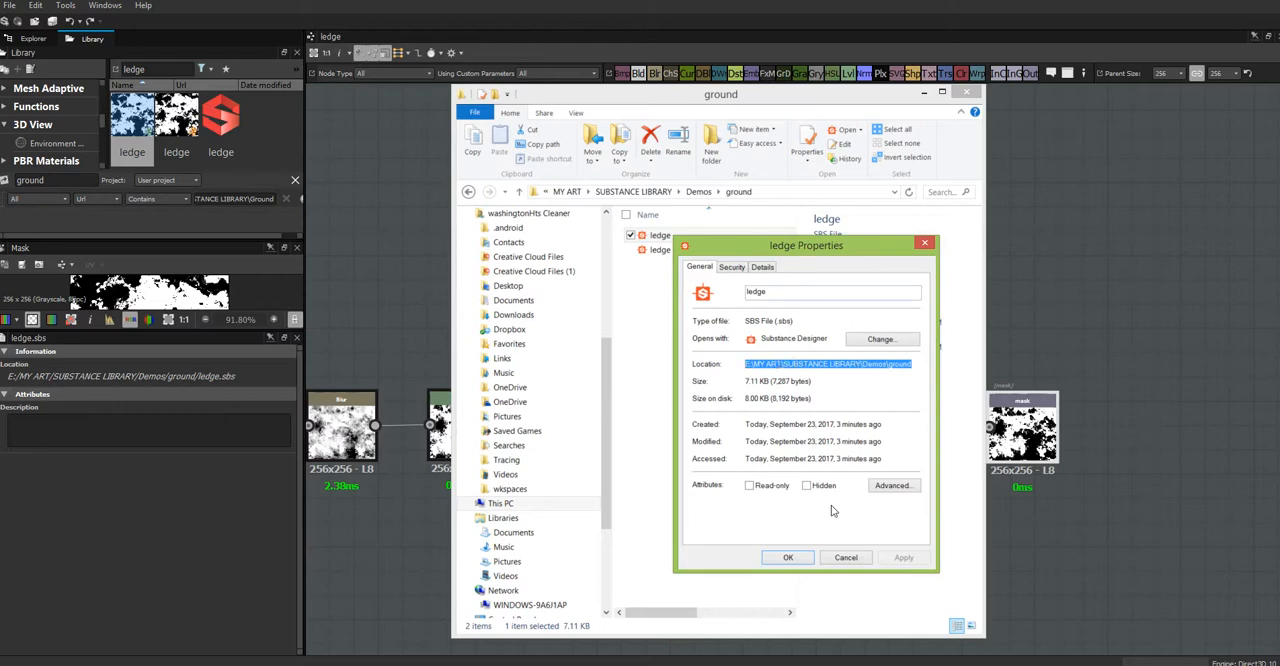
left_click(850, 562)
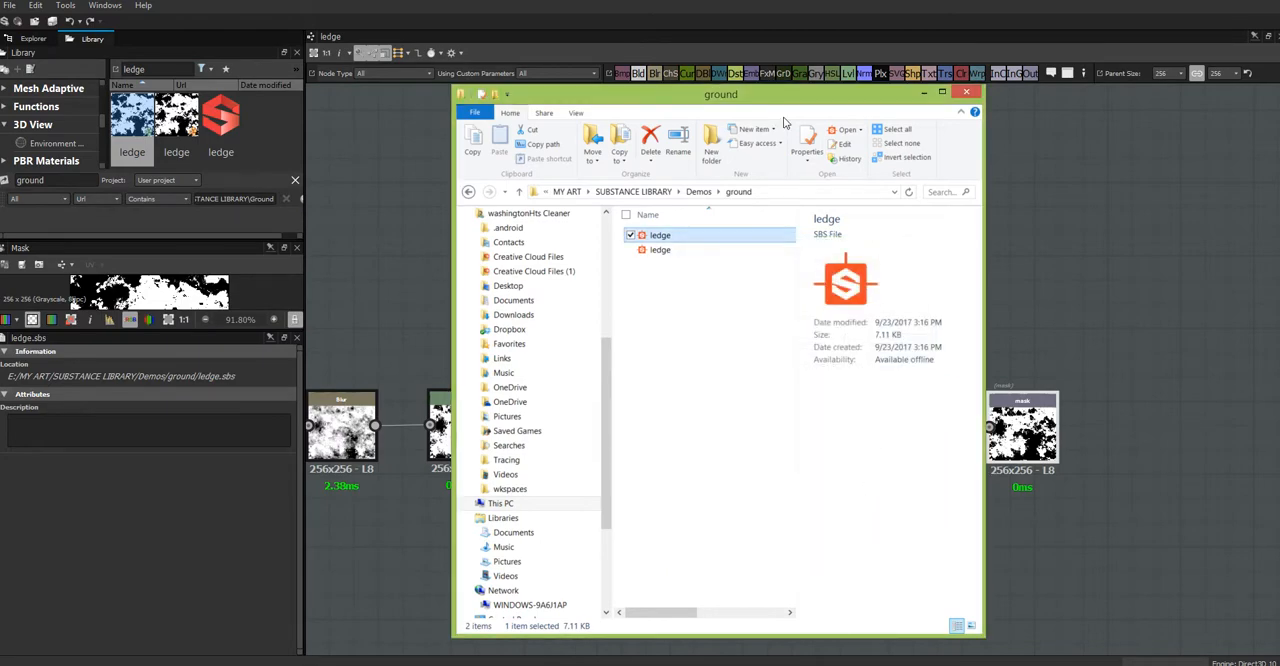
Step: Remove the existing Demos folder and its contents from the library tree
left_click_drag(786, 100, 0, 228)
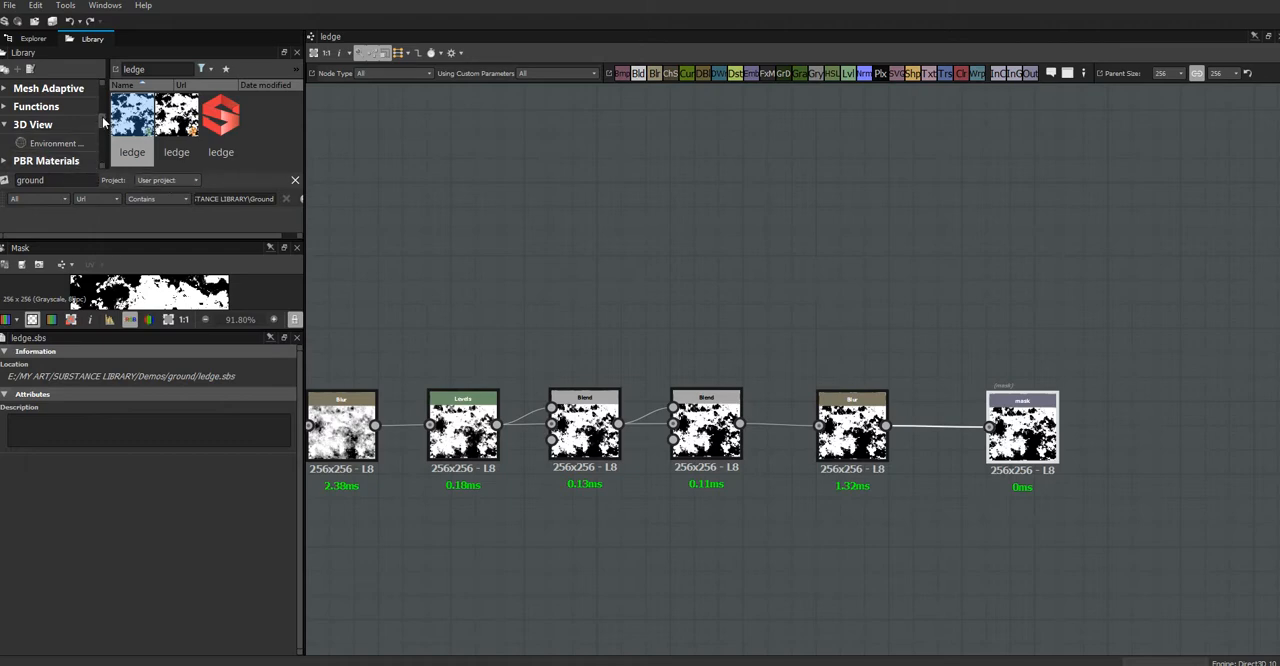
scroll(85, 150, "down", 5)
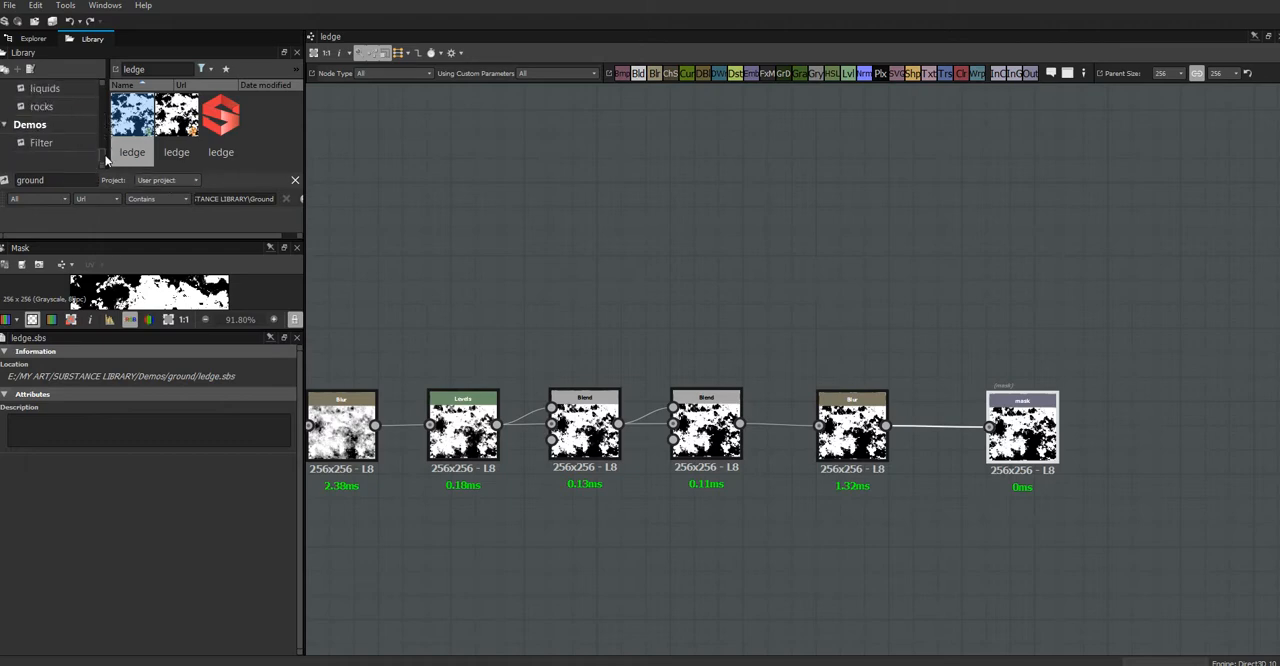
left_click(38, 126)
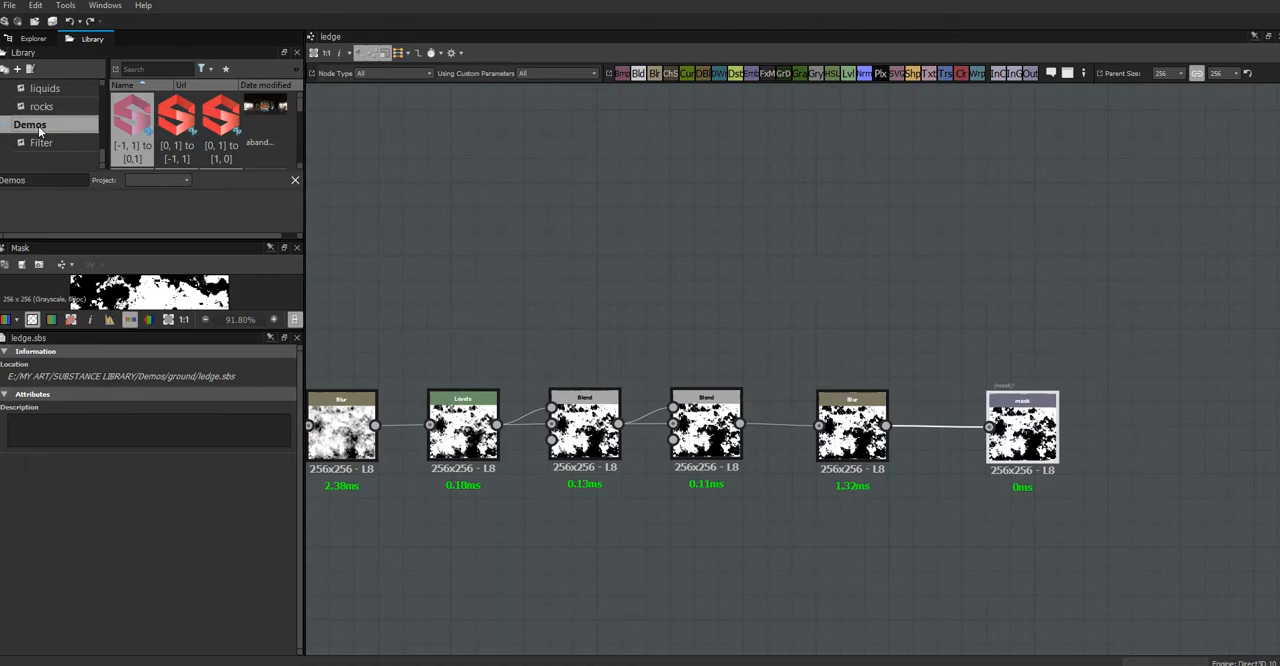
right_click(40, 130)
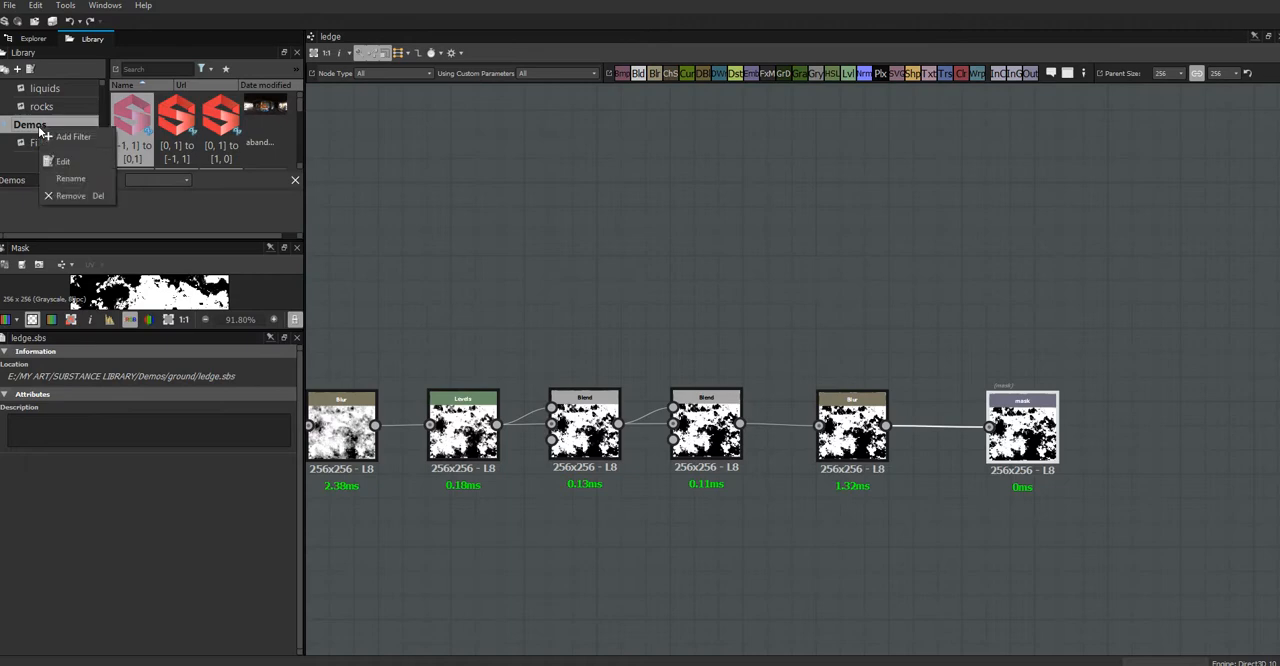
left_click(72, 195)
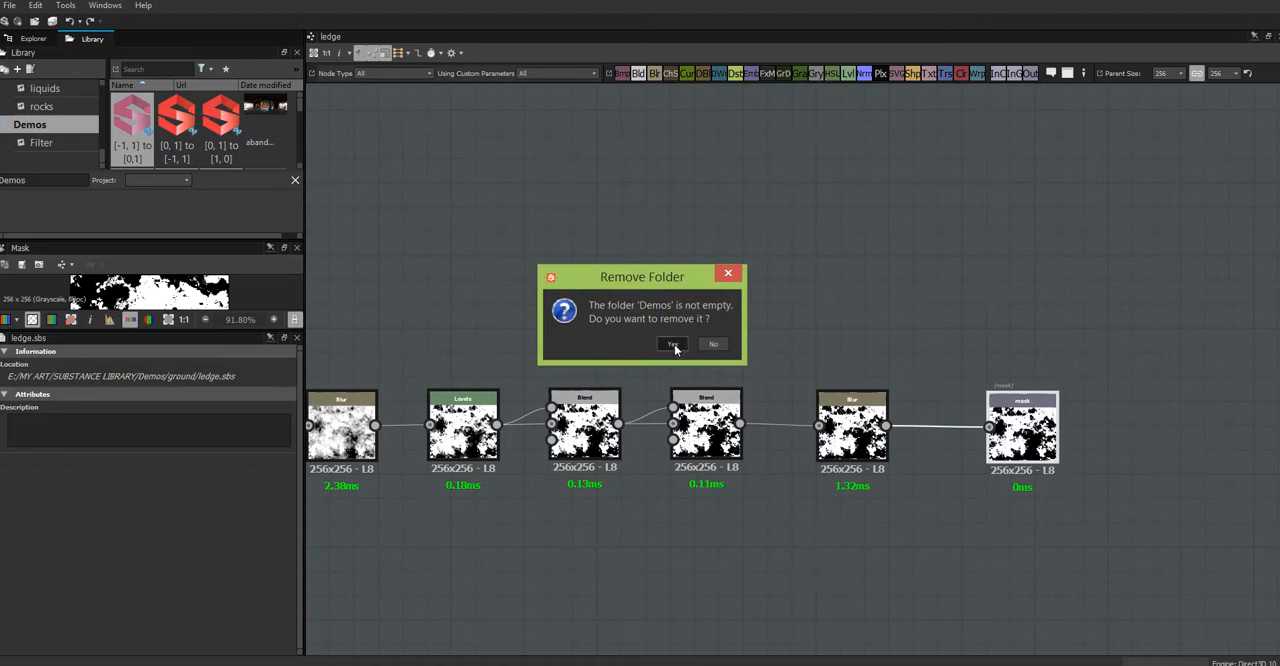
left_click(673, 344)
Step: Examine the contents of the My Materials library folder and its geometric, ground and liquids filters
left_click(64, 107)
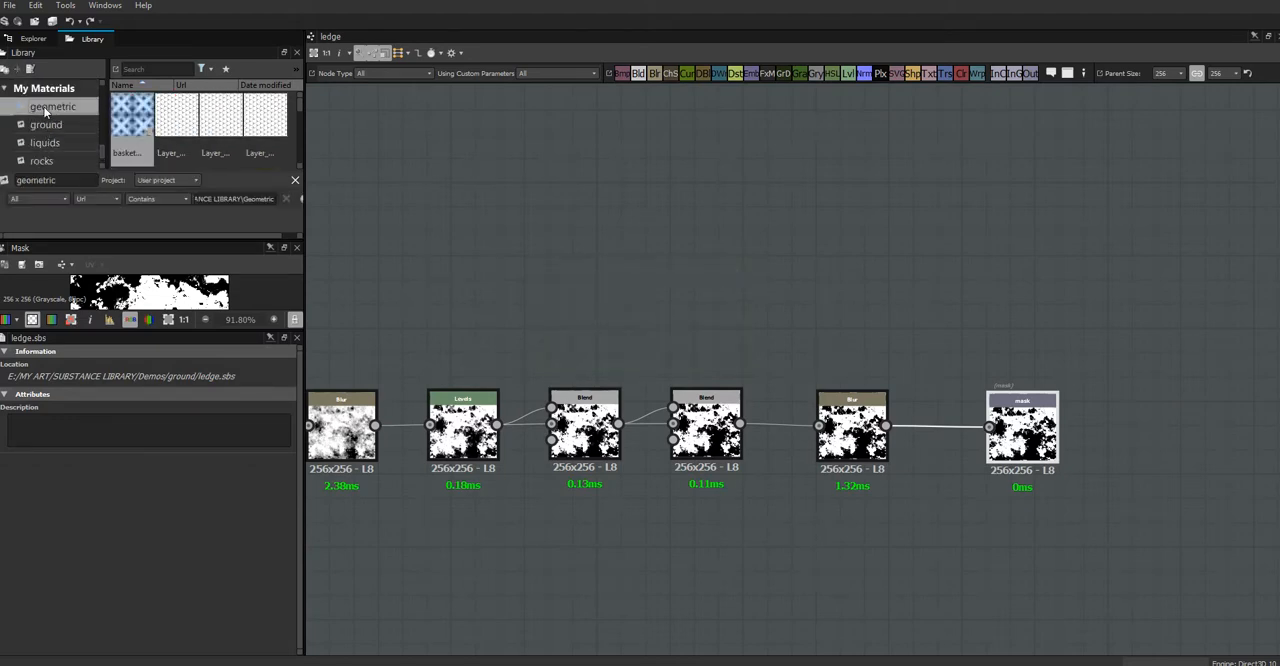
left_click(48, 124)
left_click(46, 142)
left_click(50, 89)
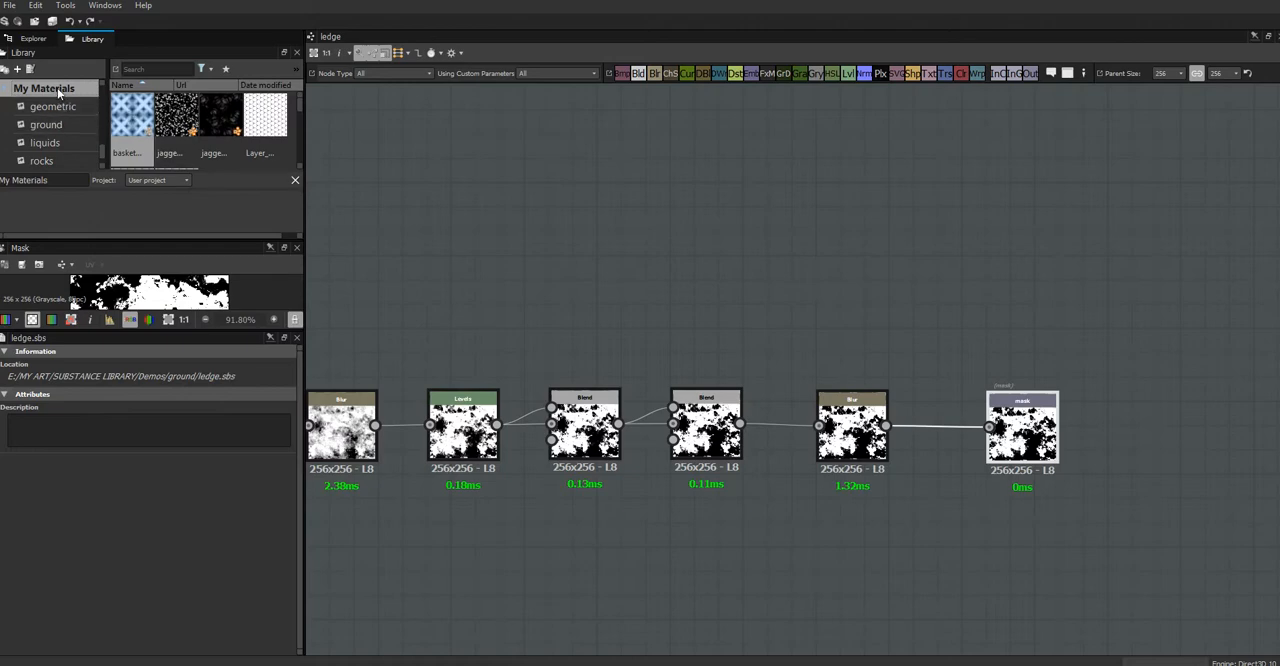
scroll(300, 130, "down", 2)
scroll(297, 120, "up", 2)
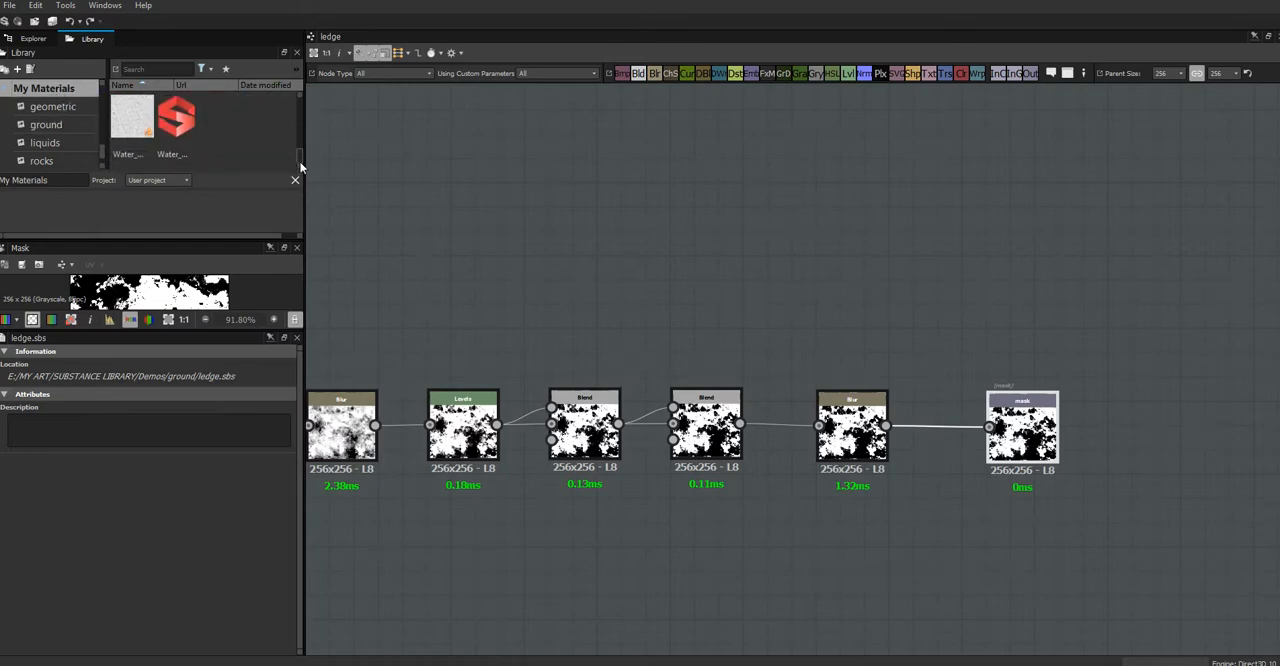
left_click(46, 124)
left_click(62, 143)
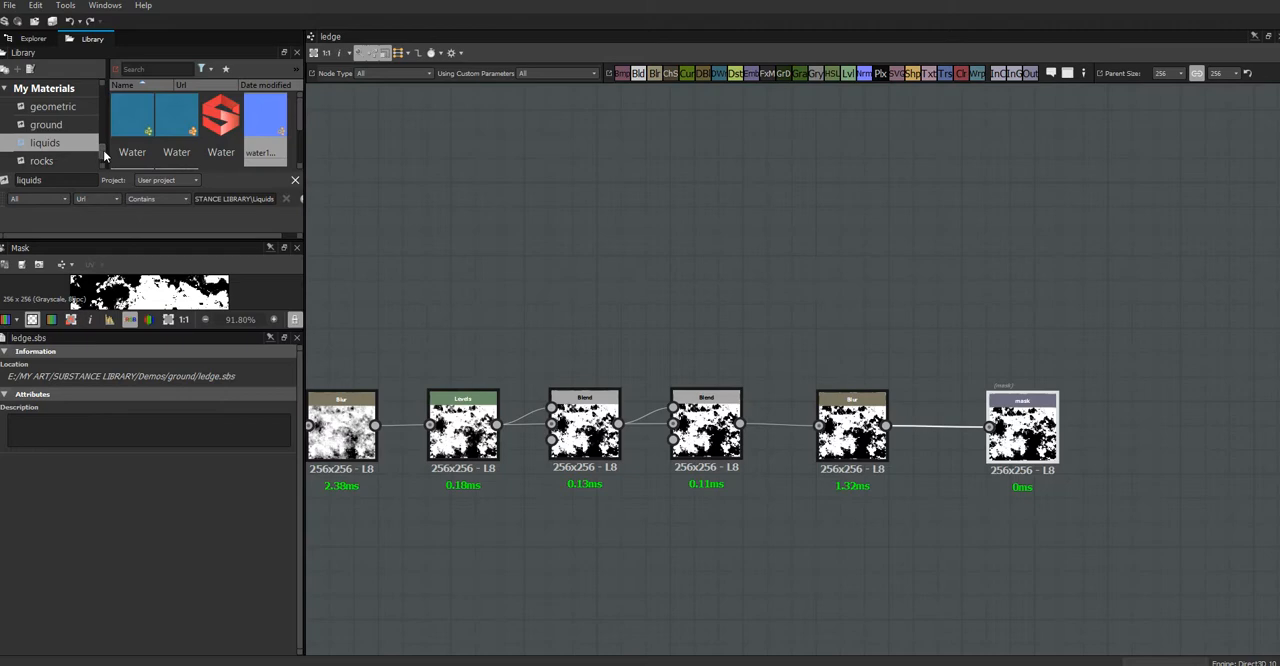
Step: Add a new folder to the library tree and rename it Demos
left_click_drag(103, 150, 104, 156)
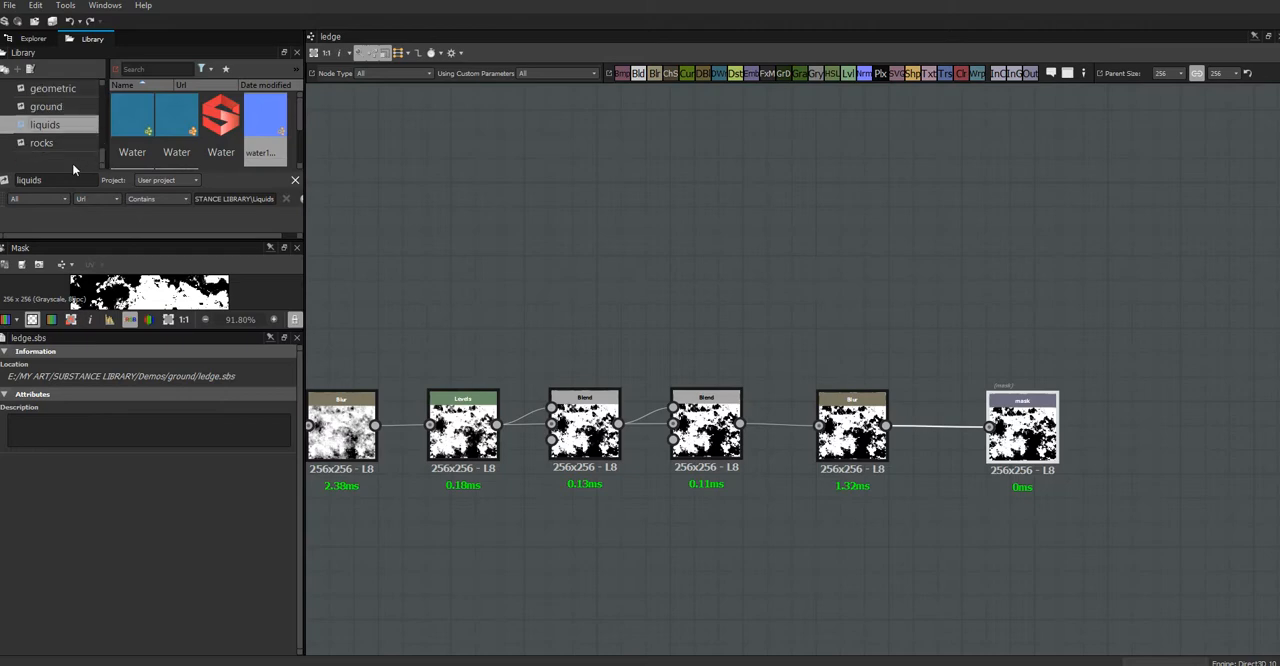
left_click(5, 70)
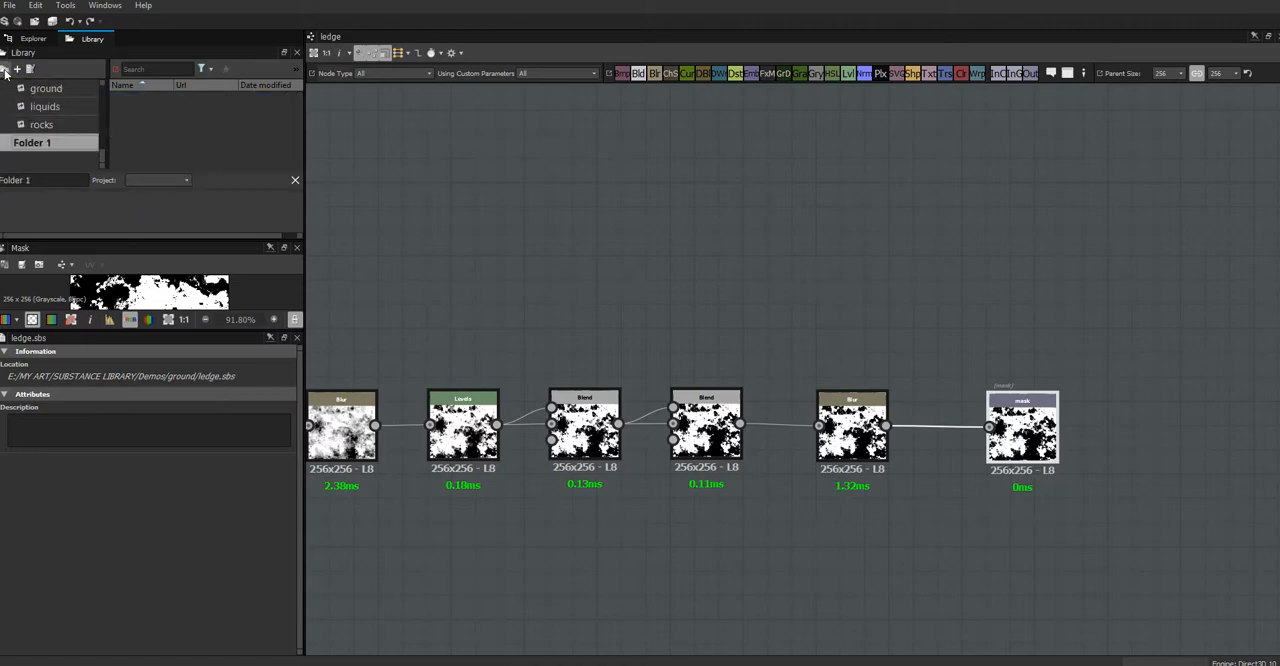
right_click(27, 148)
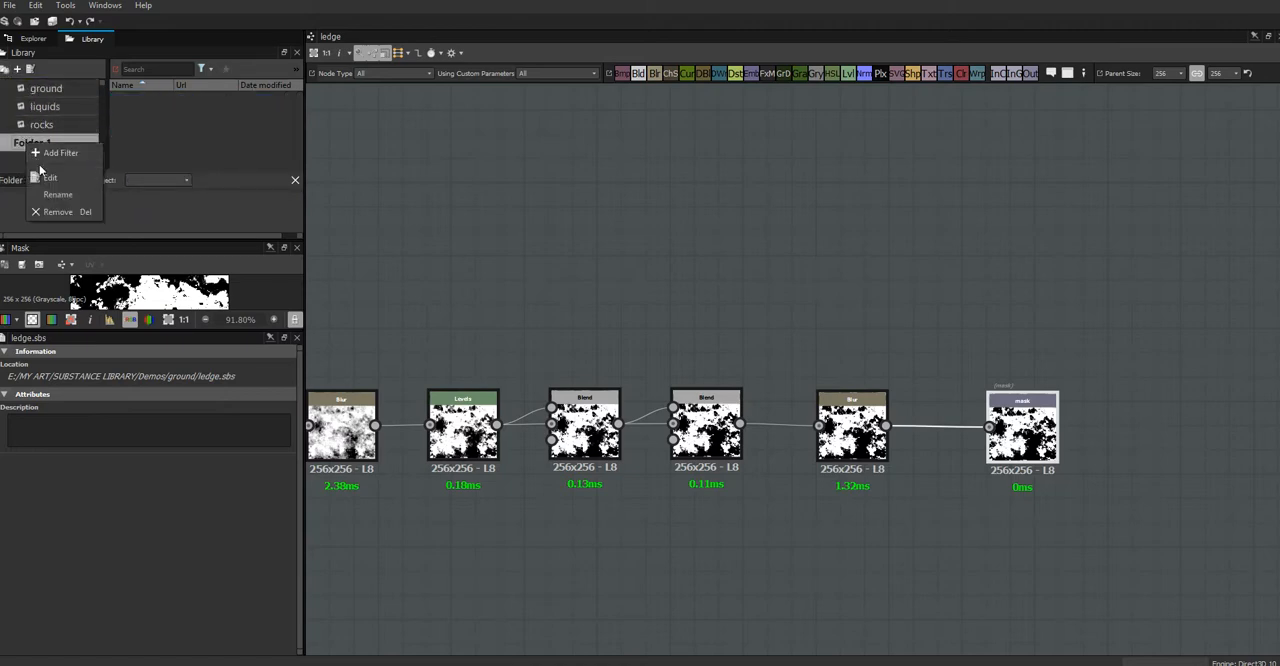
left_click(63, 197)
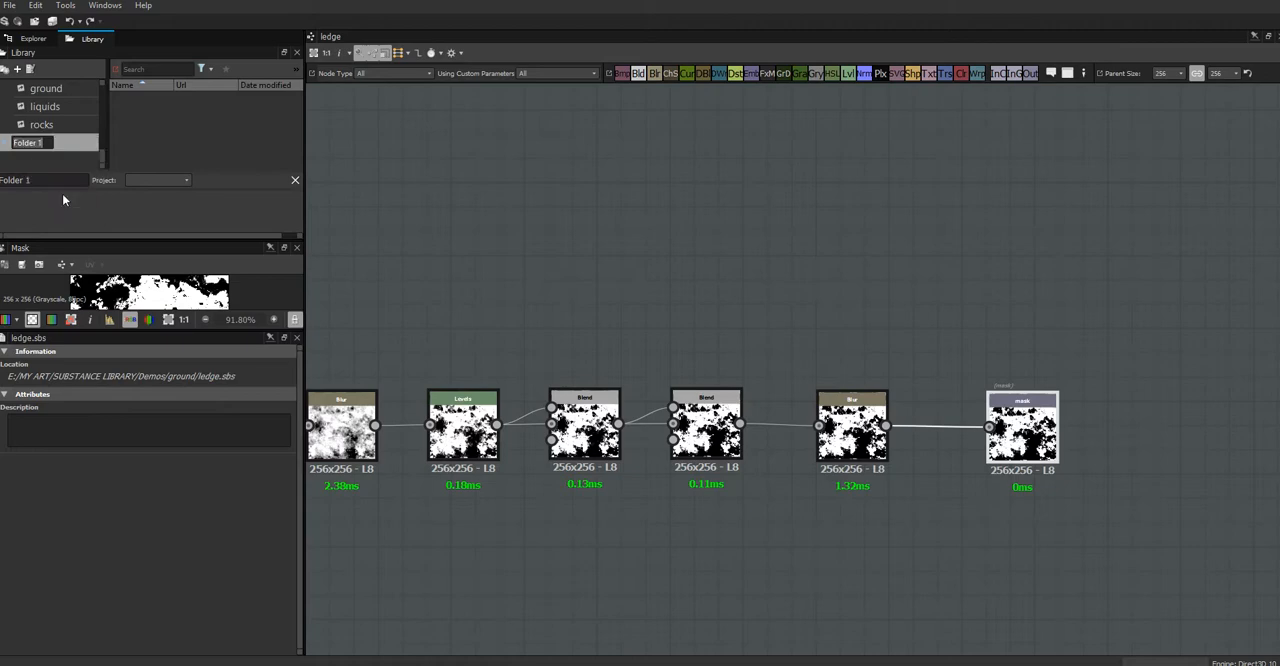
type("Demos")
left_click(67, 143)
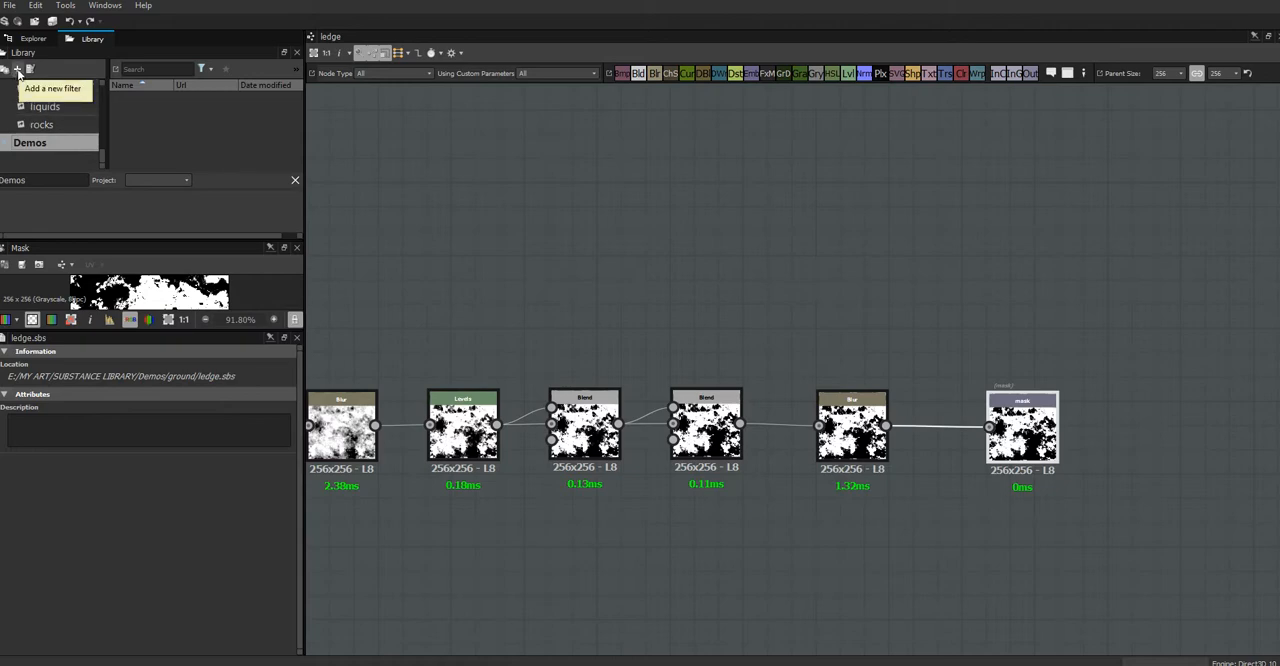
Step: Add a filter named ground to the Demos library folder, keeping its resource type set to All
left_click(17, 69)
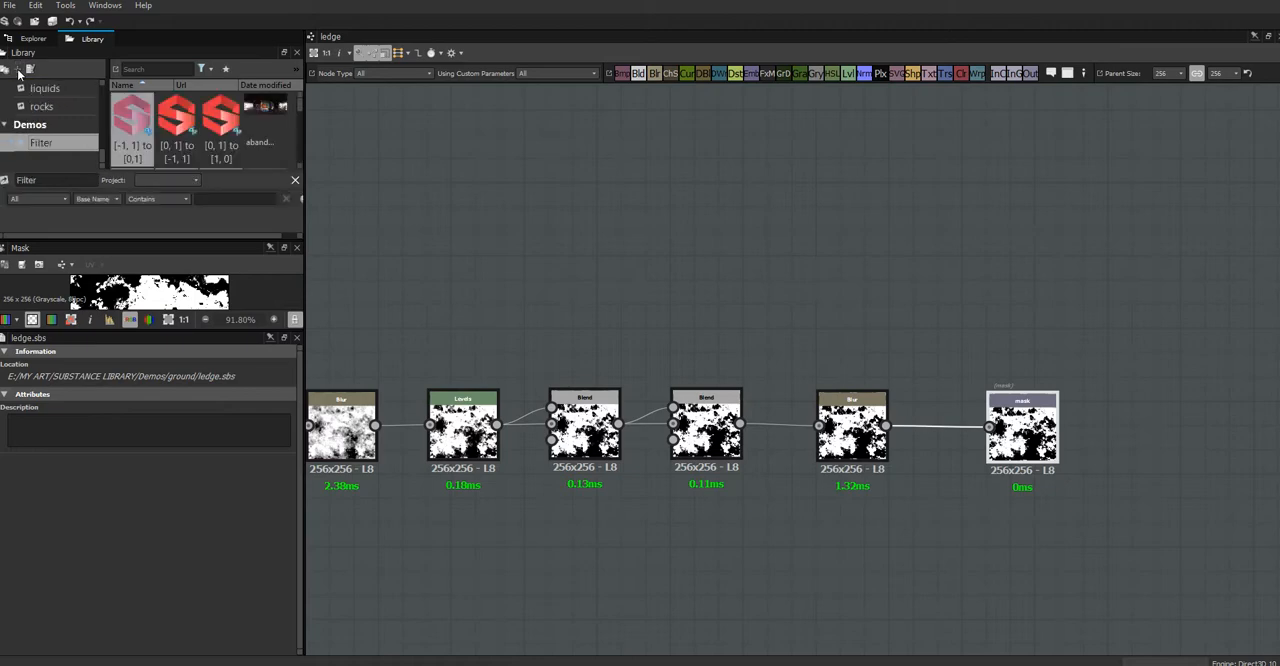
double_click(48, 180)
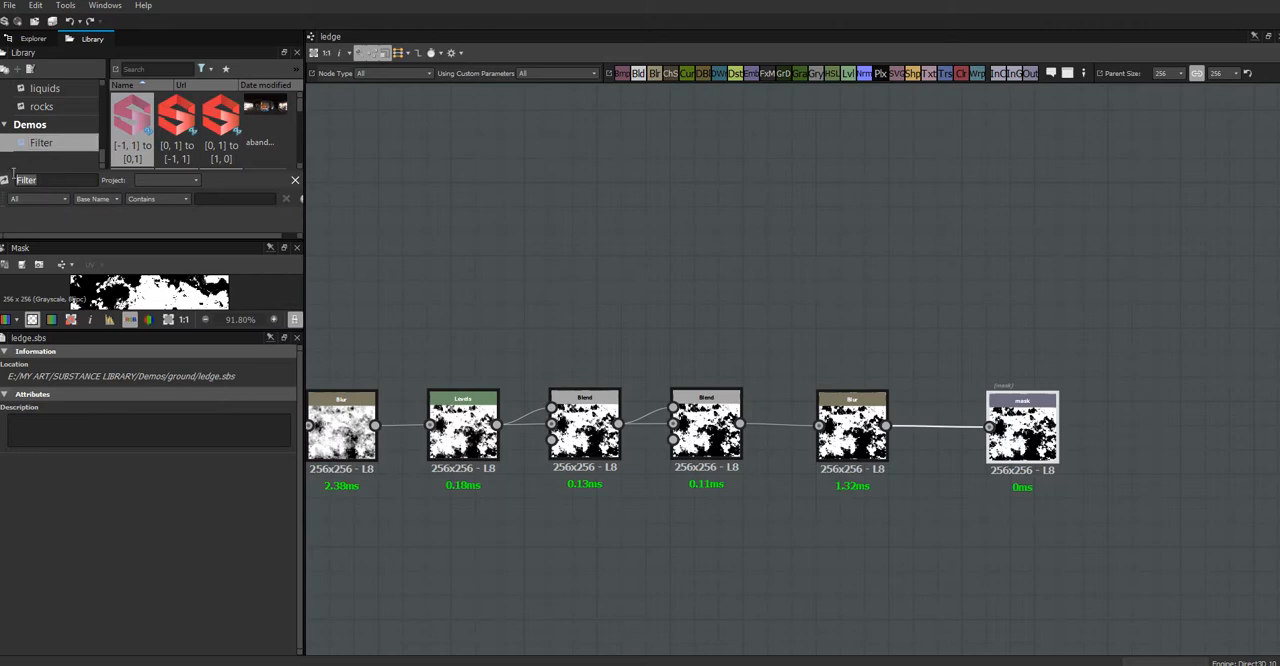
type("ground")
left_click(66, 199)
mouse_move(67, 224)
left_mouse_down()
mouse_move(68, 247)
mouse_move(67, 217)
left_mouse_up()
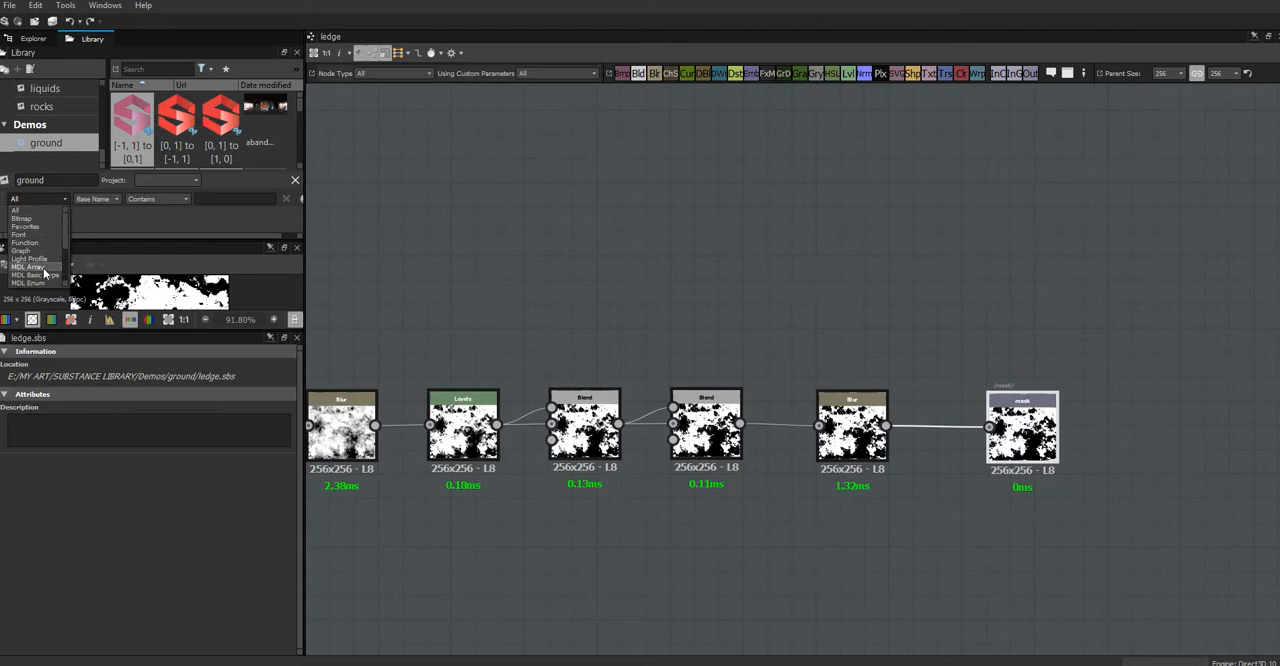
left_click(49, 199)
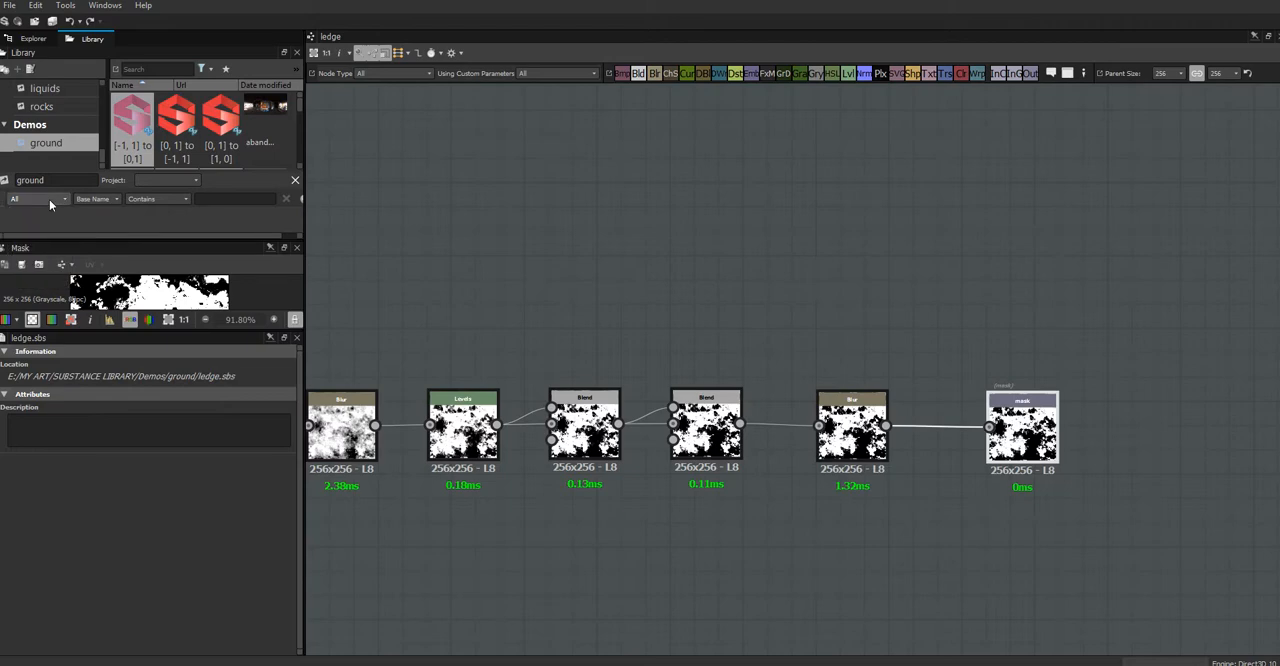
Step: Set the ground filter to match items whose Url contains E:\MY ART\SUBSTANCE LIBRARY\Demos\ground
left_click(100, 198)
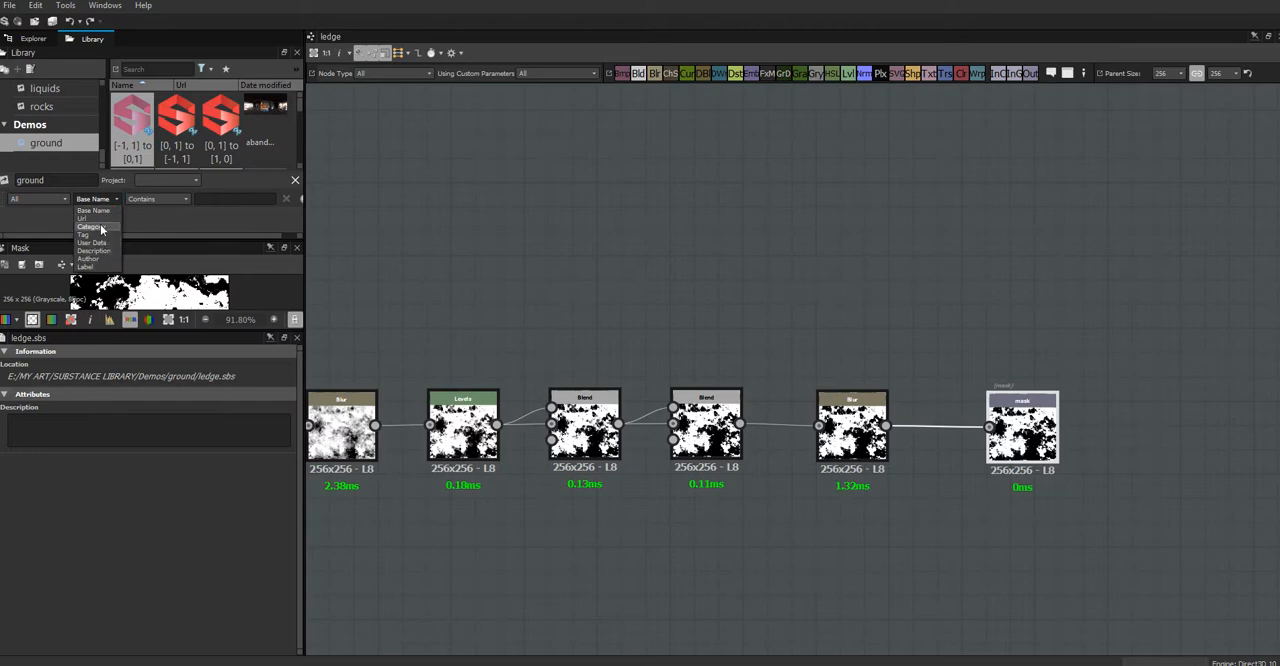
left_click(100, 219)
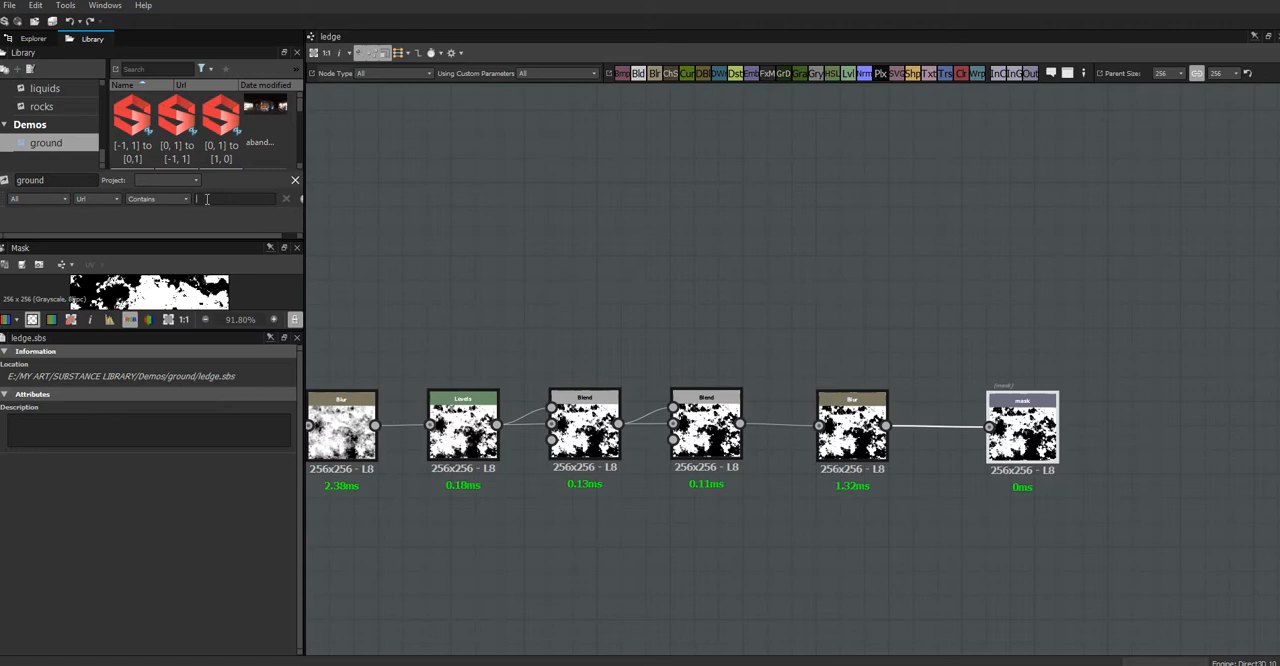
key("ctrl+v")
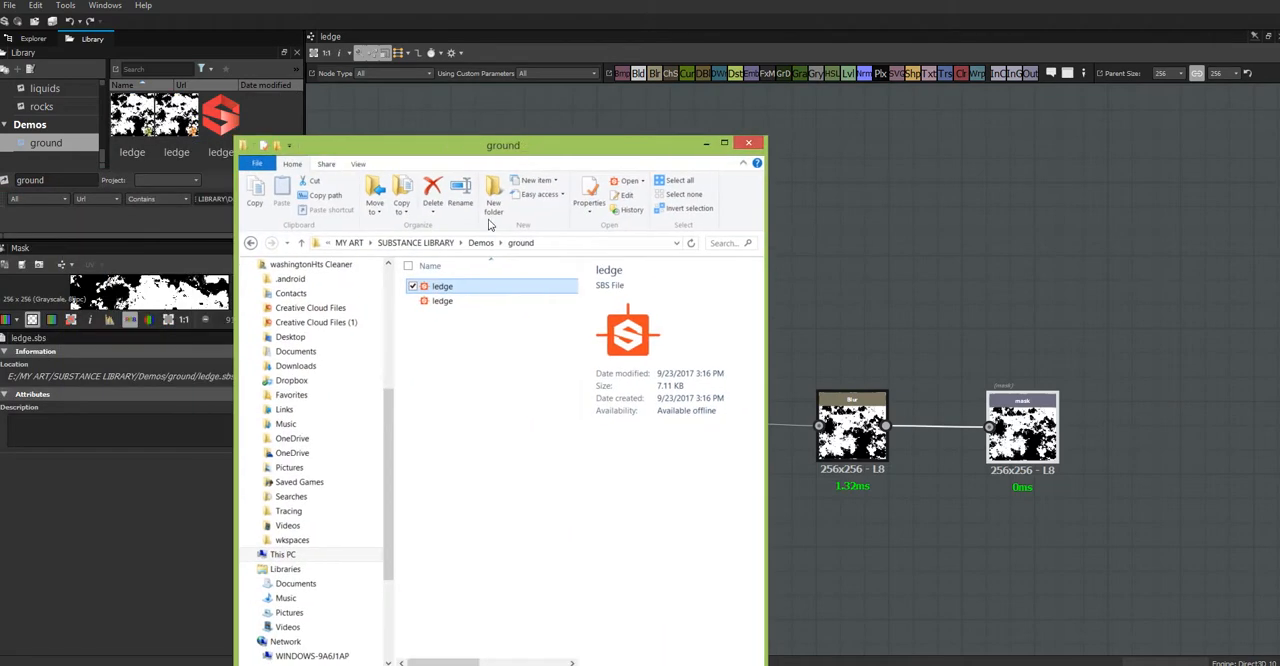
Step: Check the ledge SBS file's location in its File Explorer properties, and move the window out of the way
right_click(441, 289)
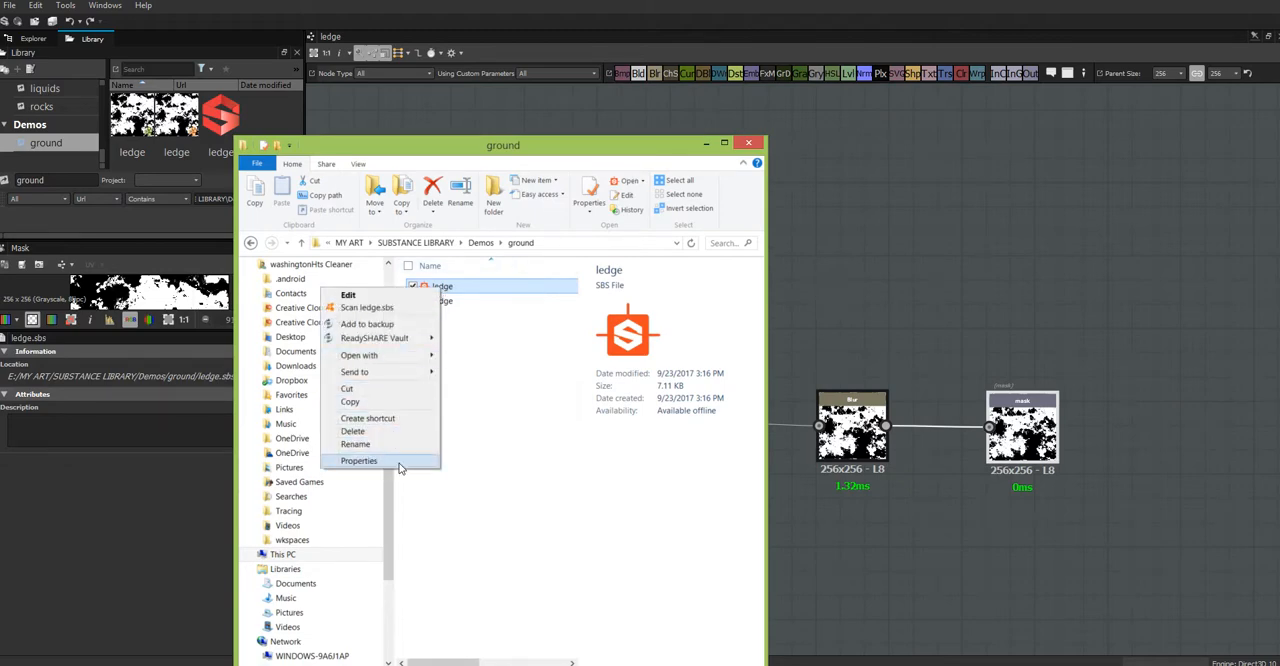
left_click(365, 460)
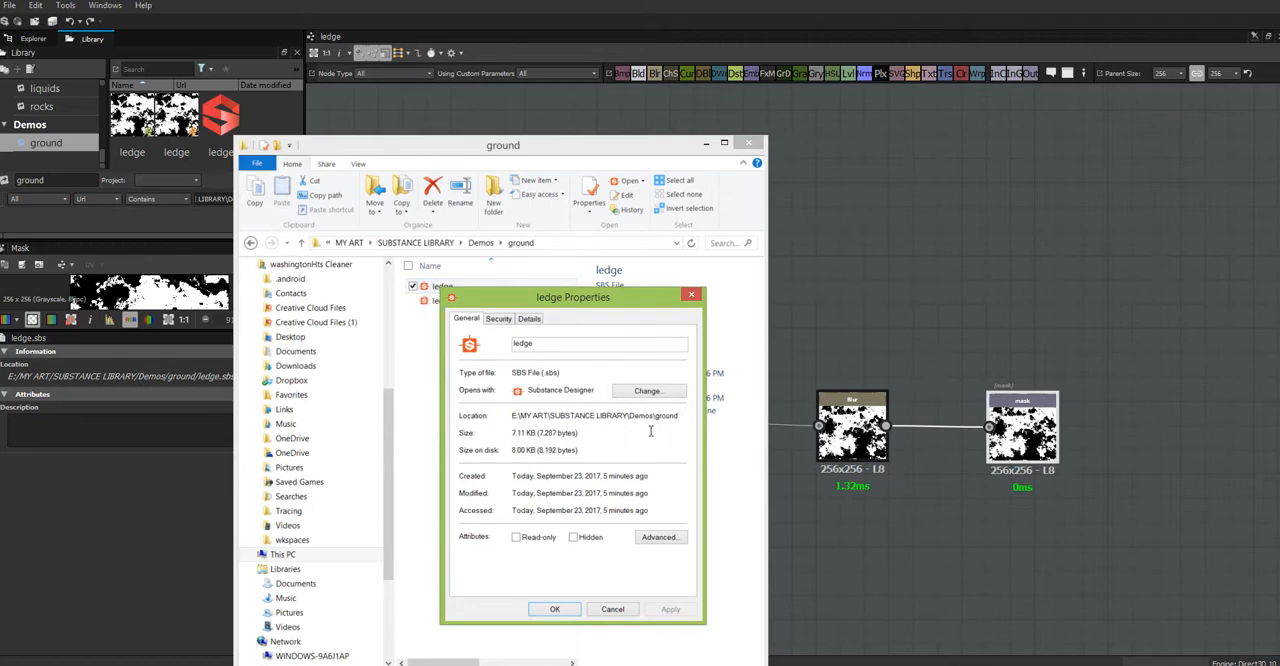
left_click(611, 609)
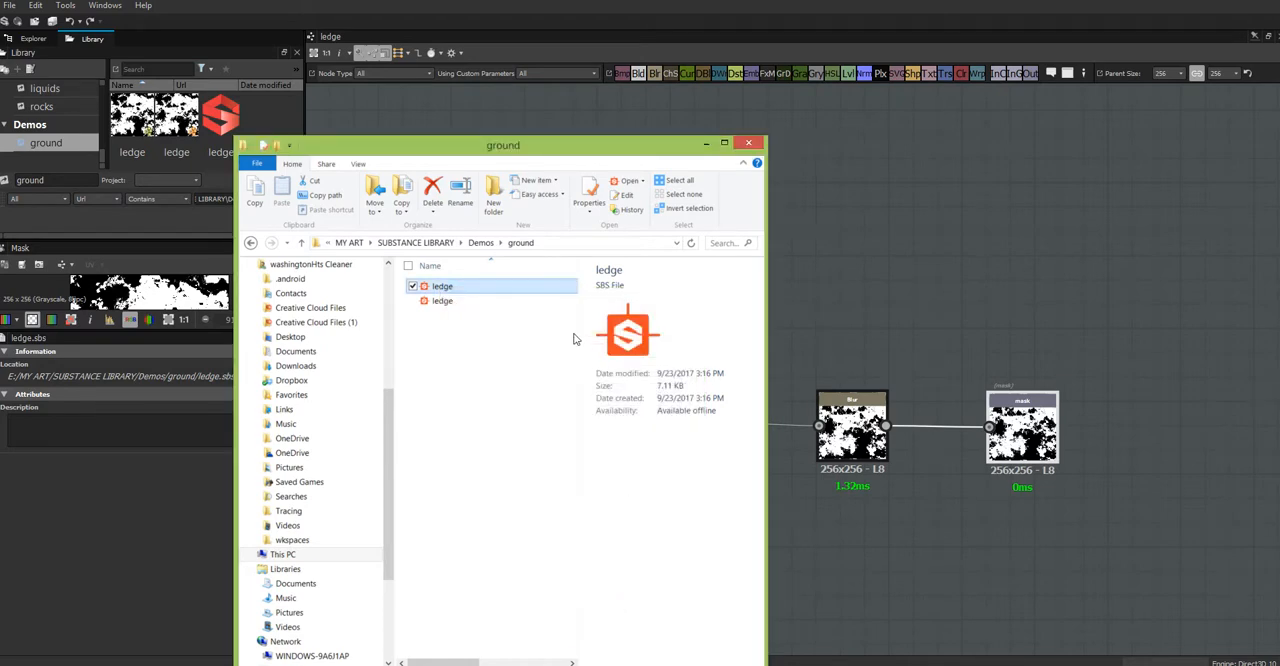
left_click_drag(451, 142, 0, 192)
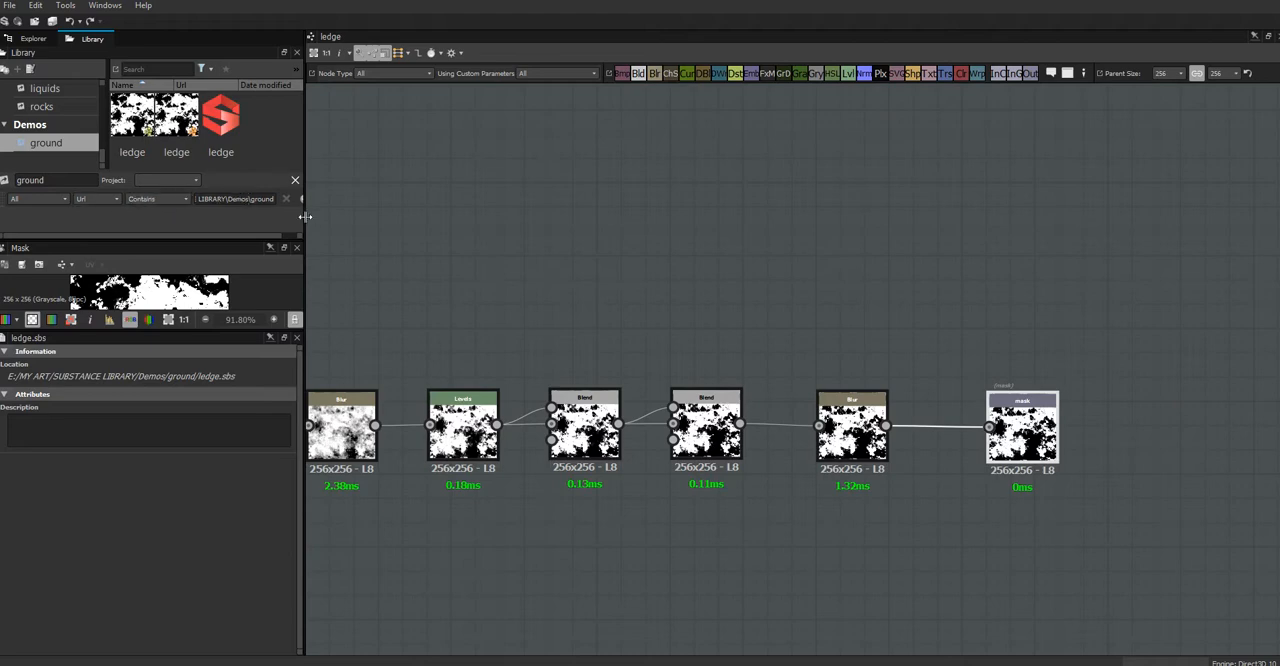
Step: Widen the library area and compare the contents of the Demos folder and its ground filter
left_click_drag(305, 217, 340, 206)
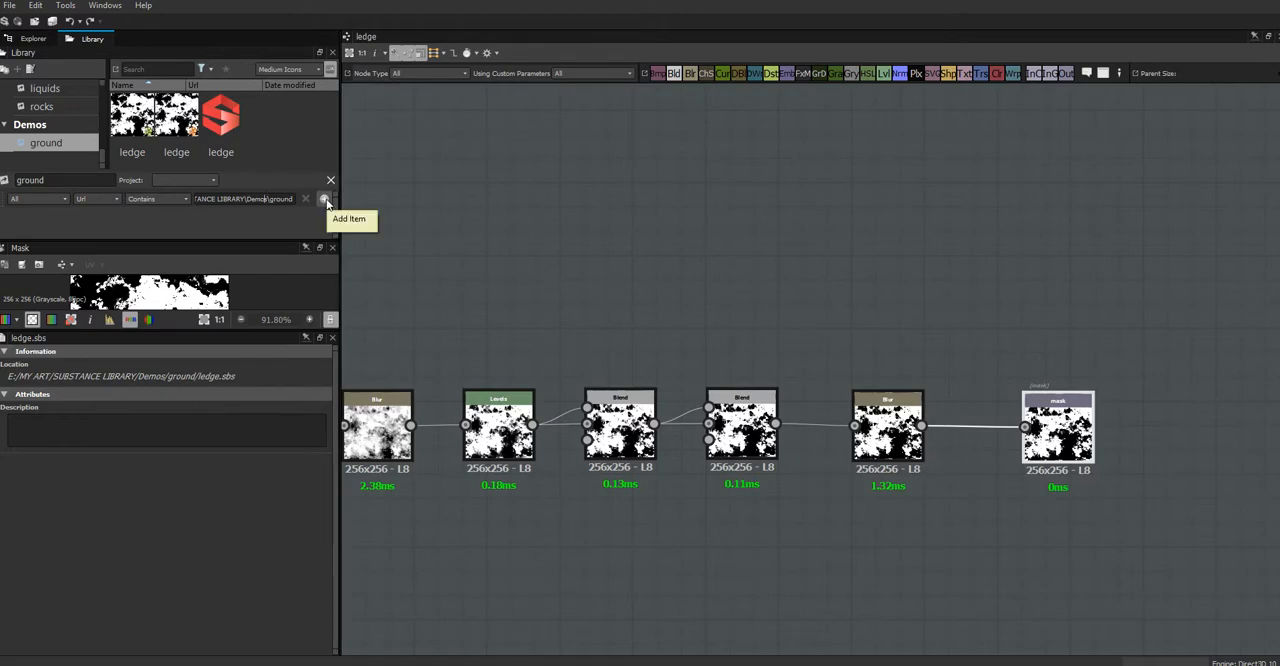
left_click(74, 125)
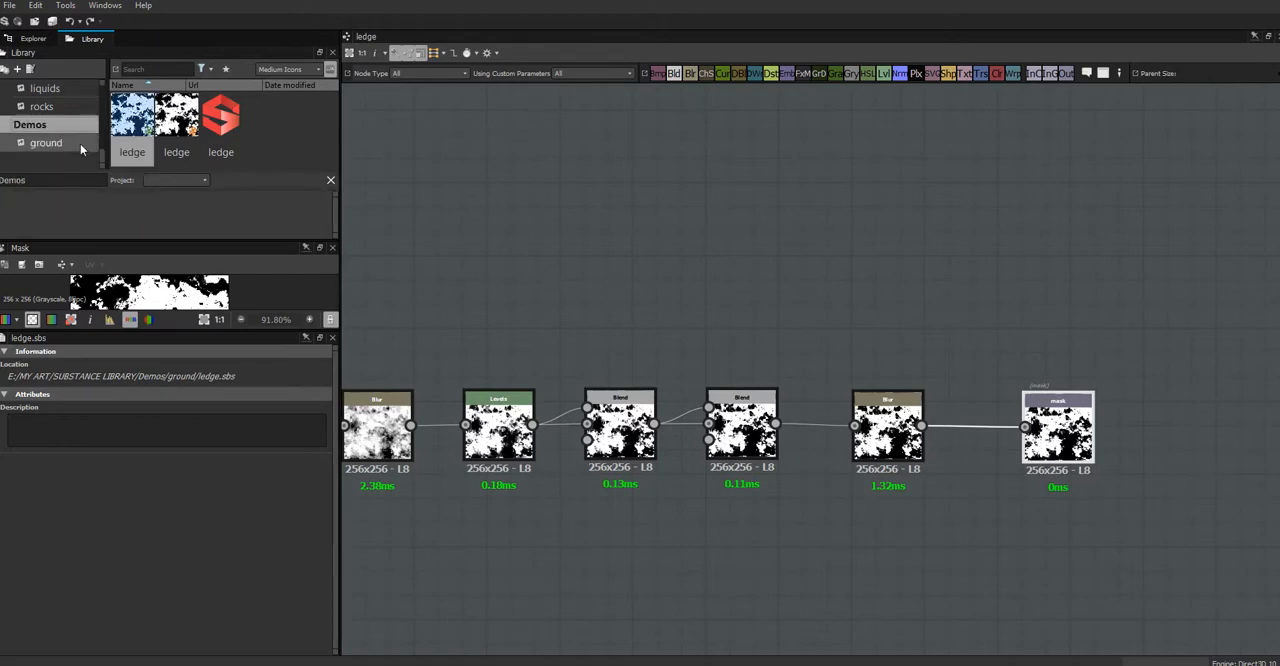
left_click(172, 68)
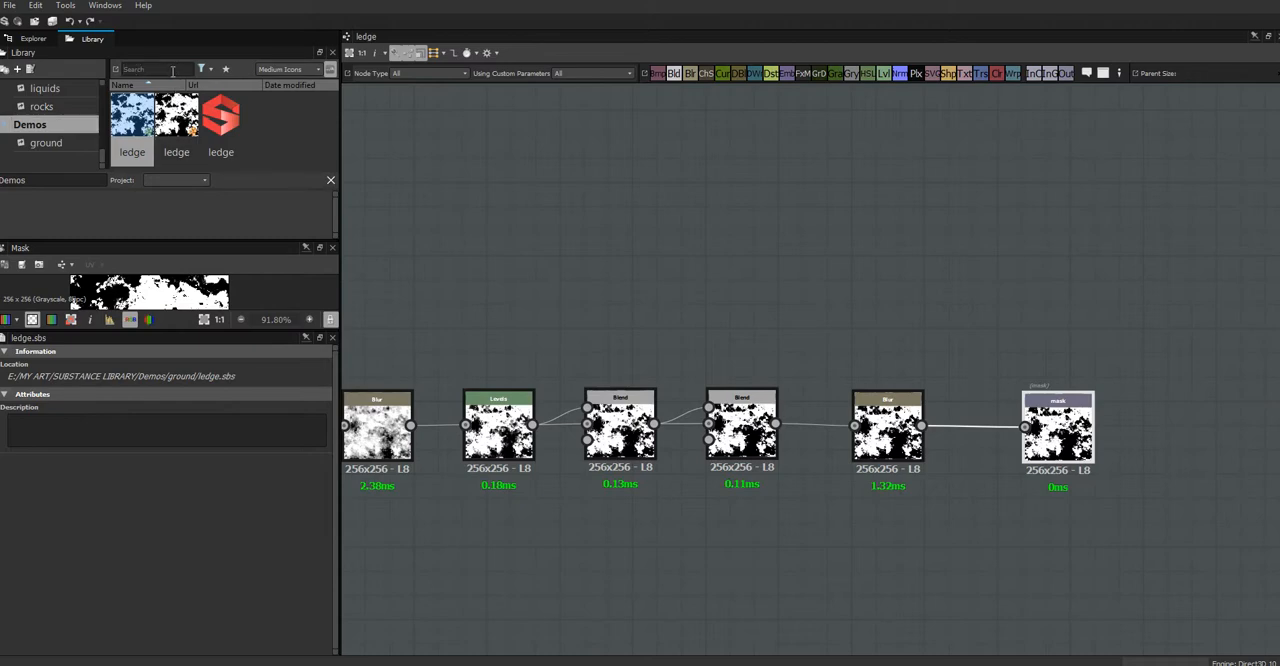
left_click(73, 143)
left_click(68, 127)
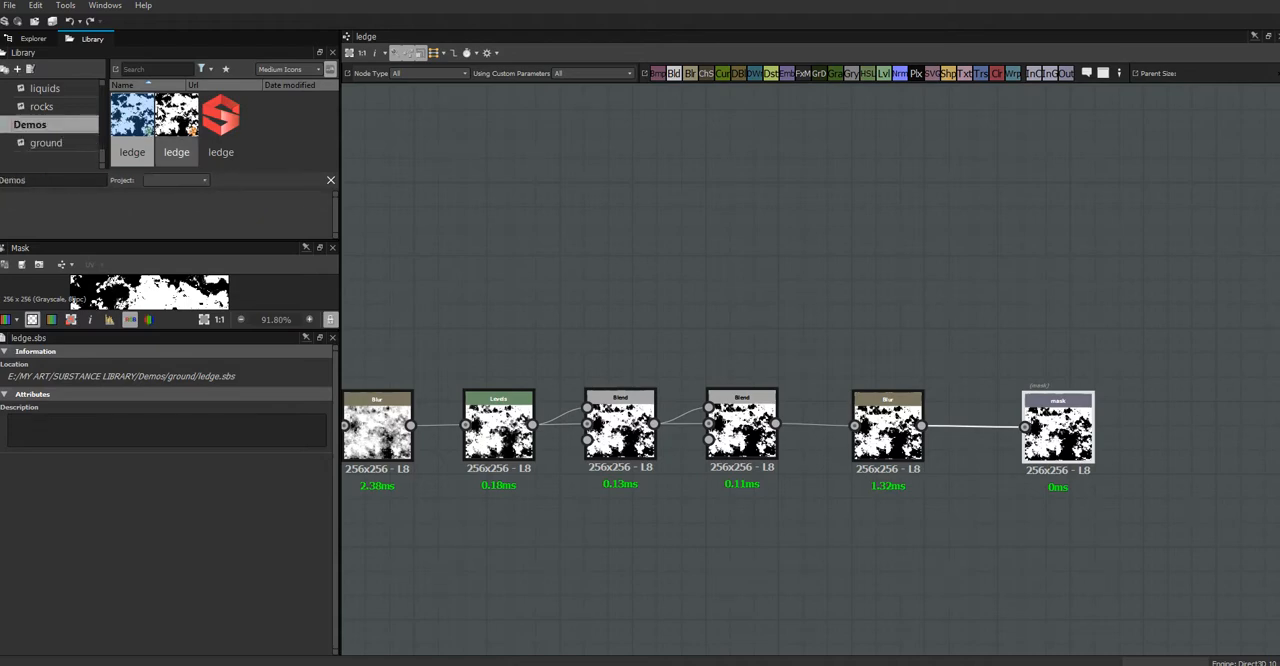
left_click(55, 145)
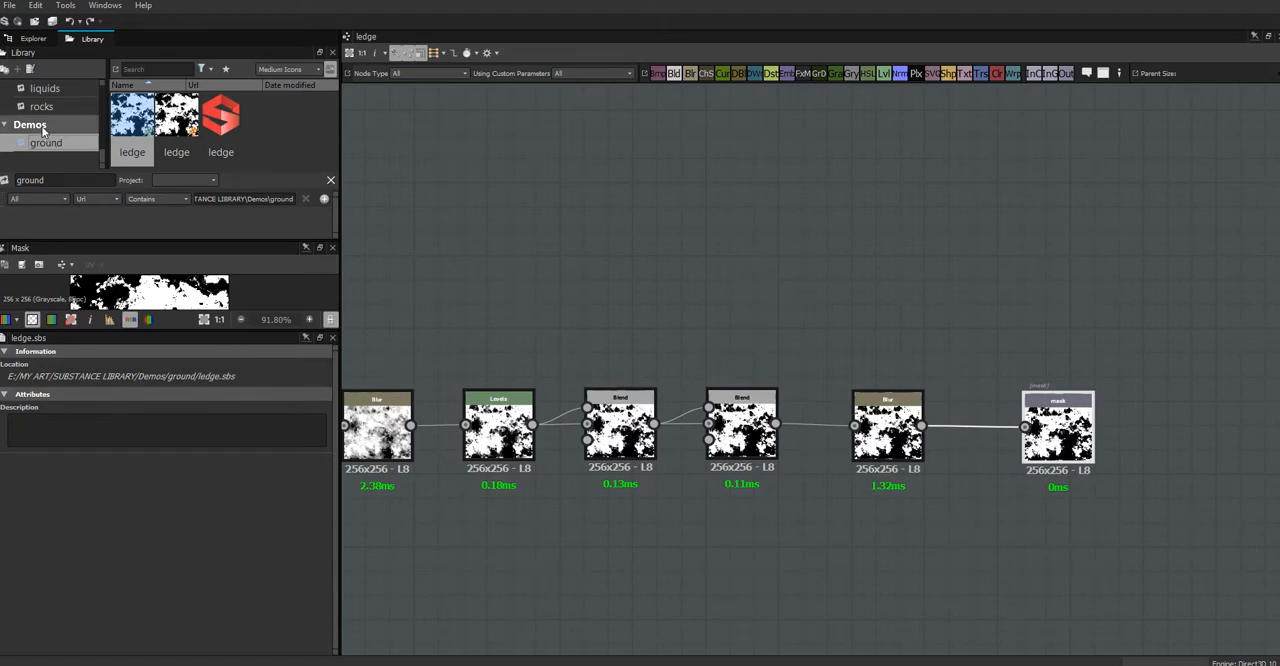
Step: Collapse the WR_test.sbs package, open the Water graph, and display the Water.sbs package properties
middle_click_drag(593, 249, 757, 328)
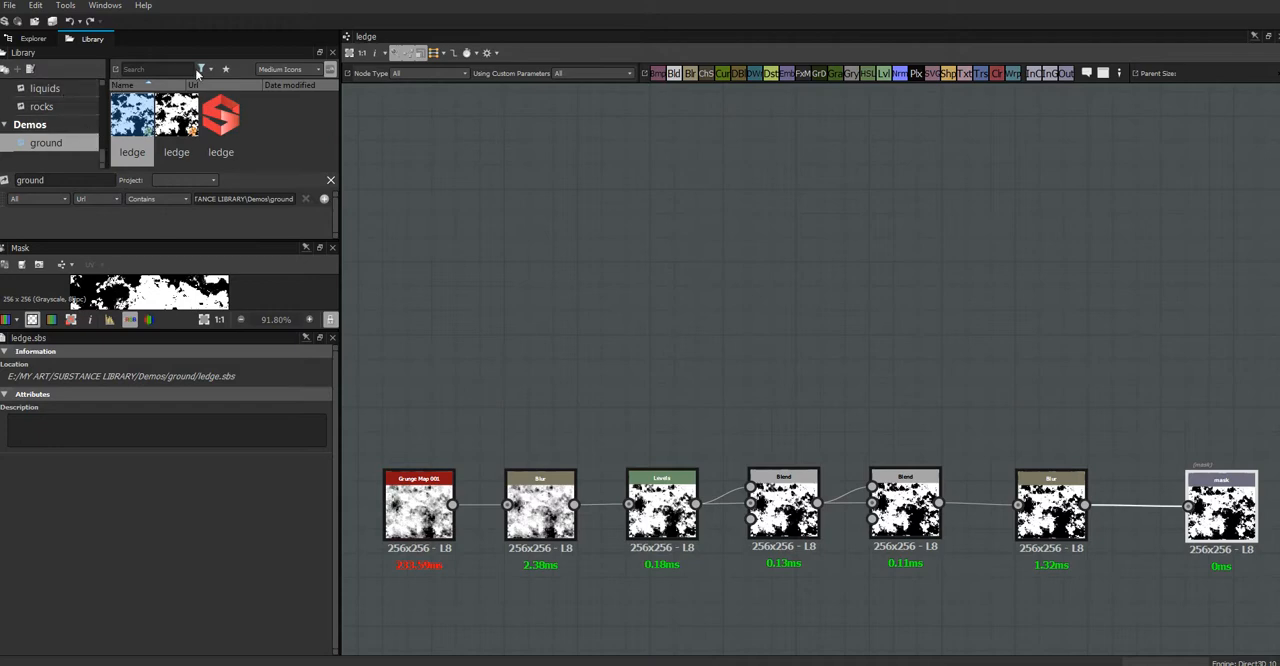
left_click(33, 38)
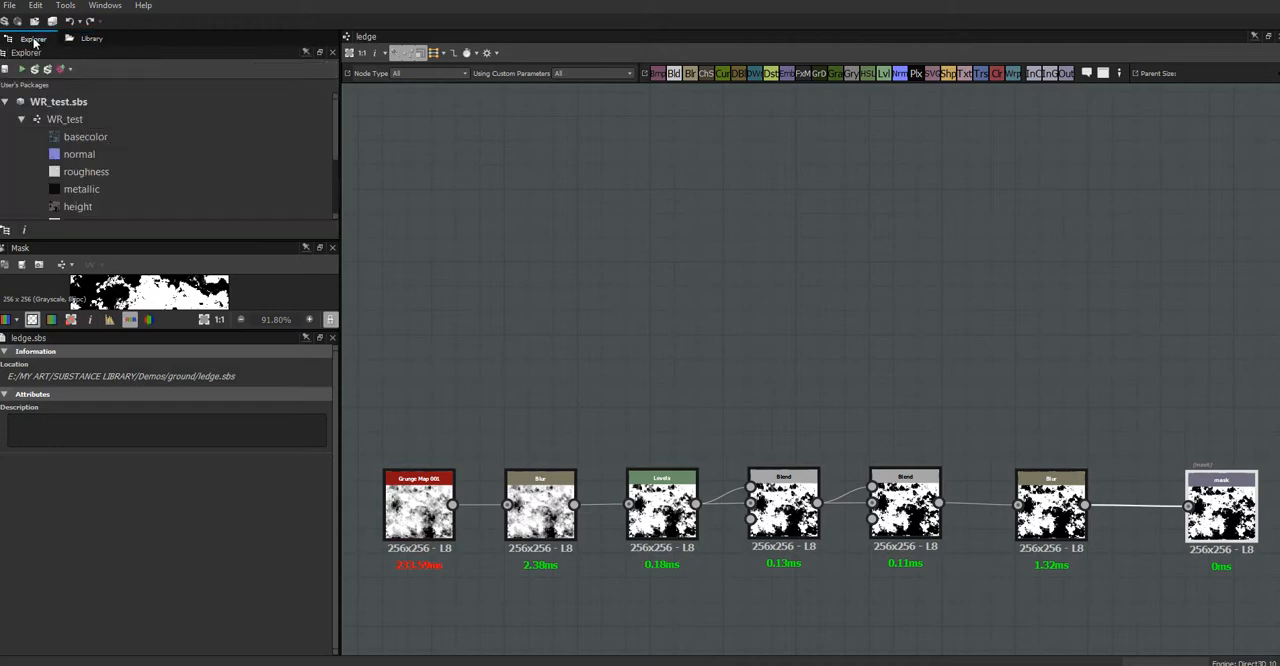
left_click(5, 102)
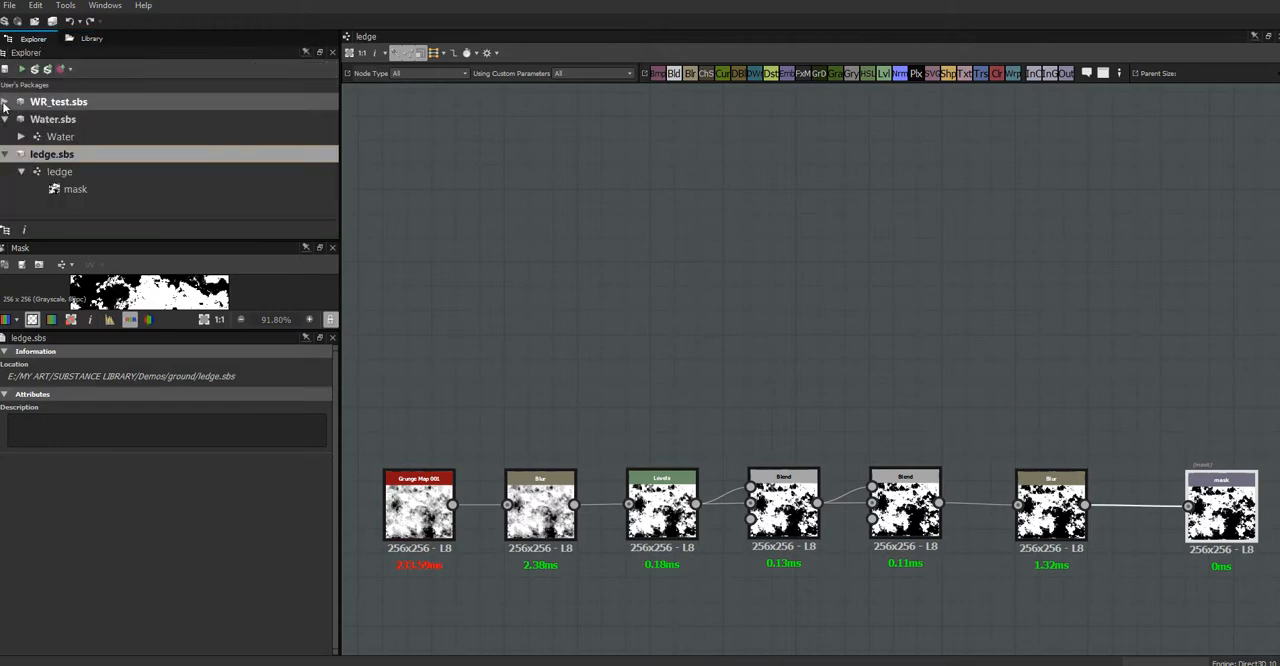
left_click(55, 137)
double_click(100, 136)
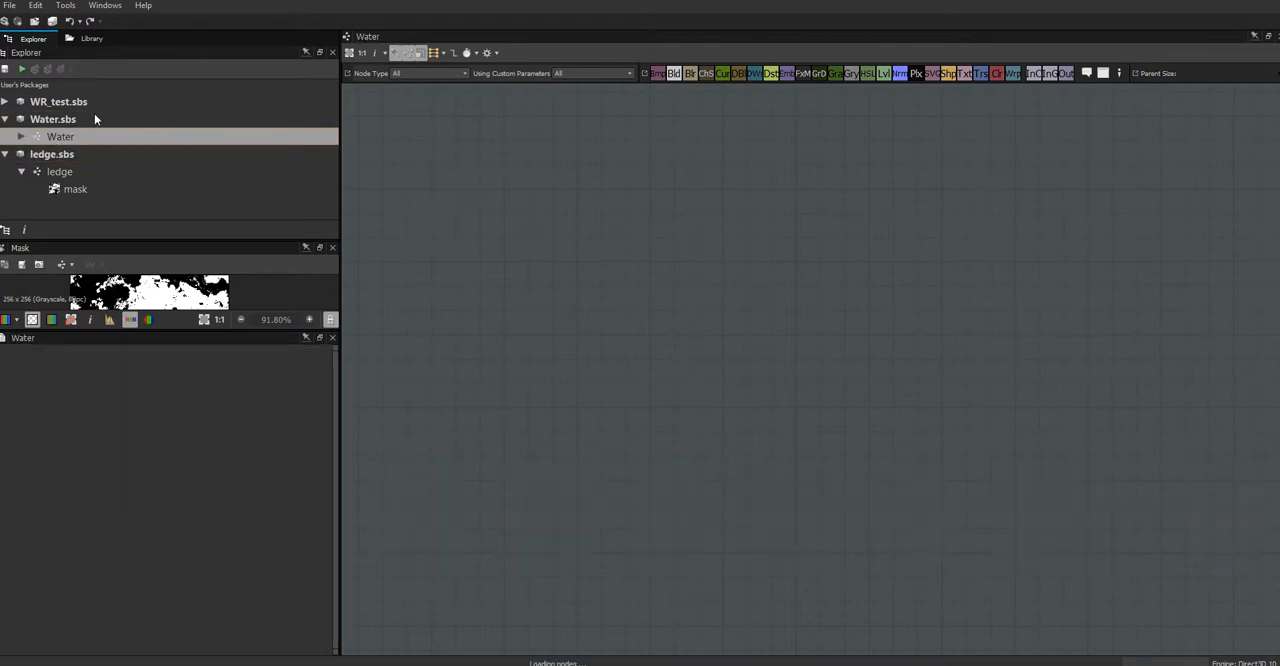
left_click(62, 120)
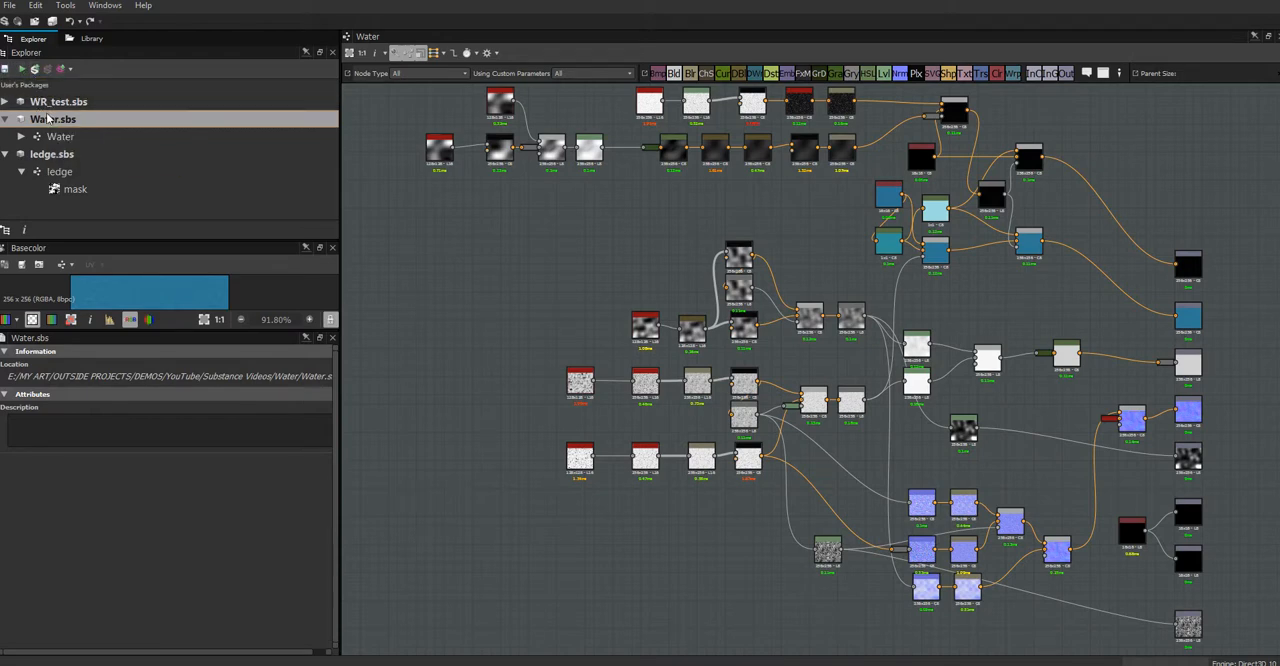
Step: Save a copy of the Water package as Water.sbs in a new liquids folder inside SUBSTANCE LIBRARY\Demos
right_click(85, 120)
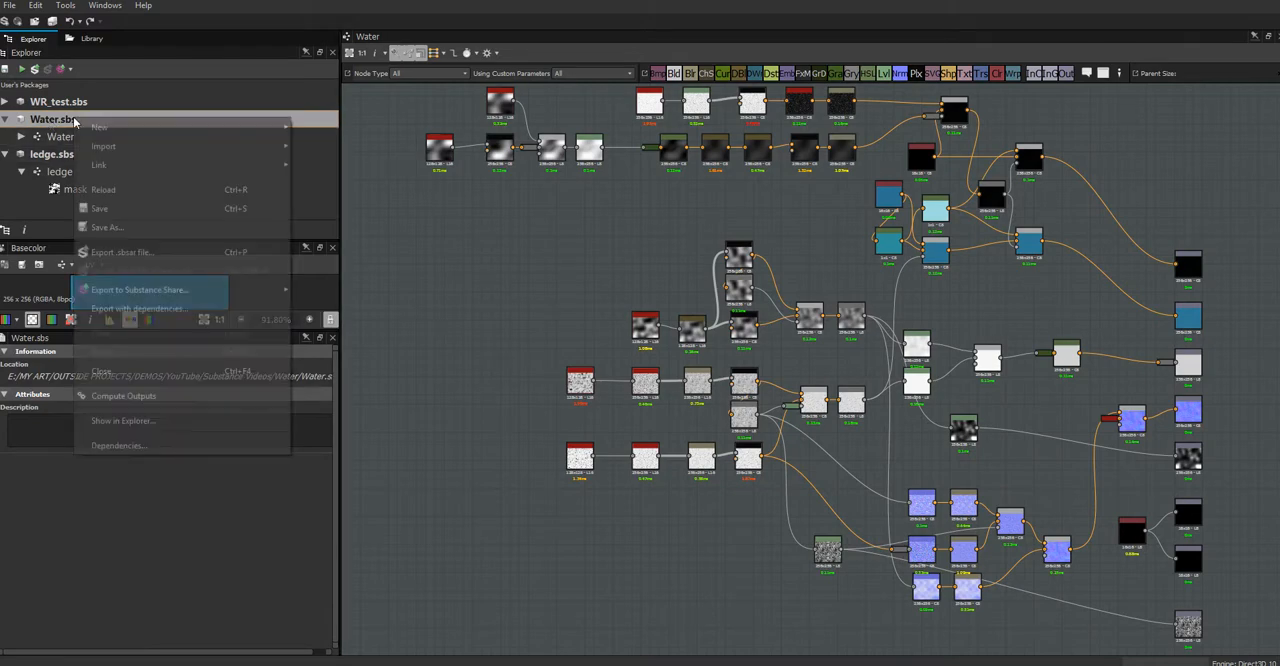
left_click(105, 228)
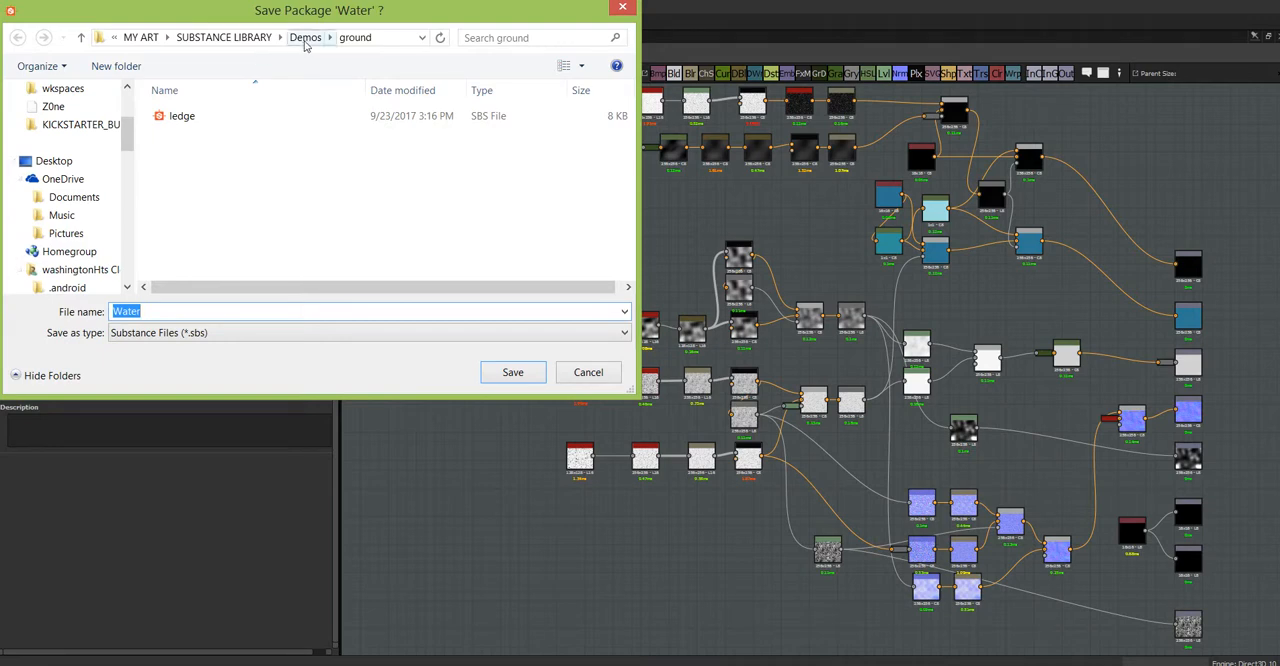
left_click(300, 38)
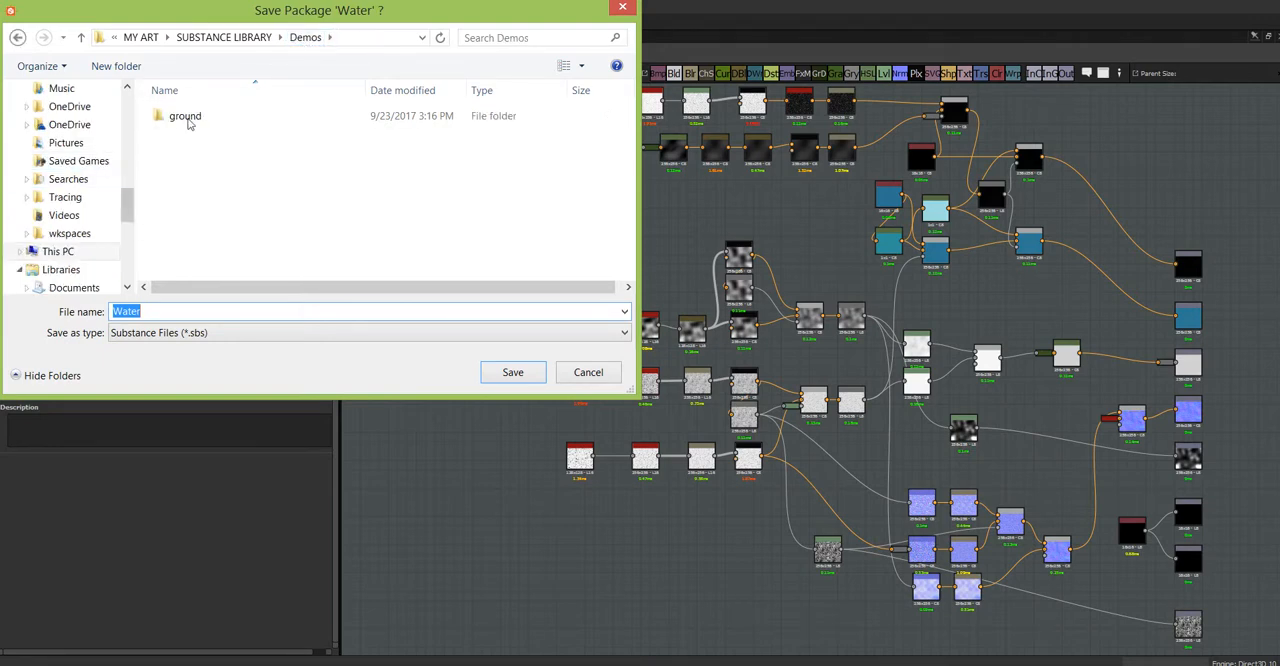
left_click(126, 68)
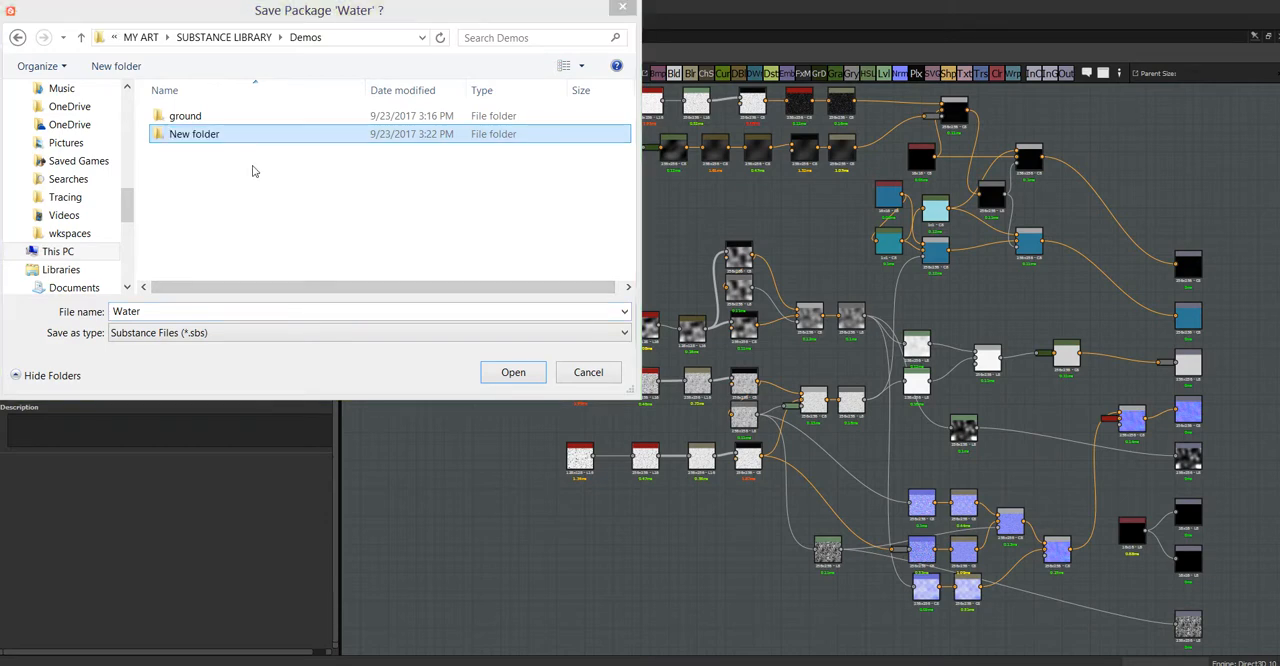
left_click(193, 134)
left_click(193, 134)
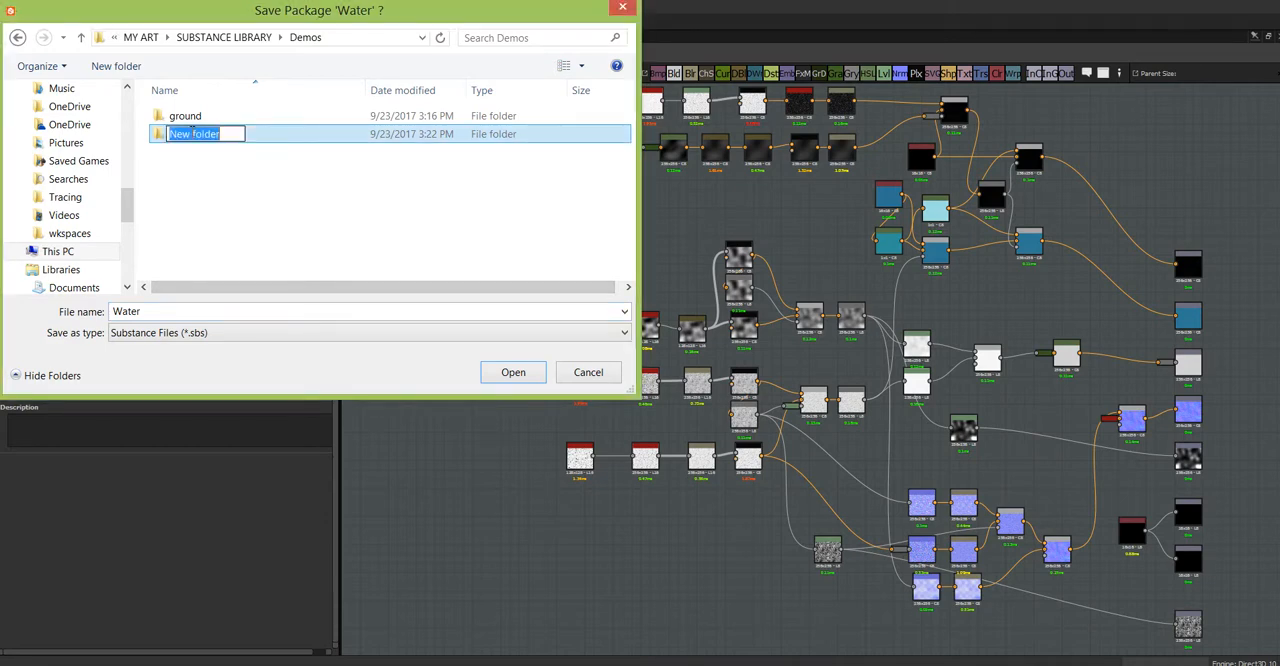
type("liqui")
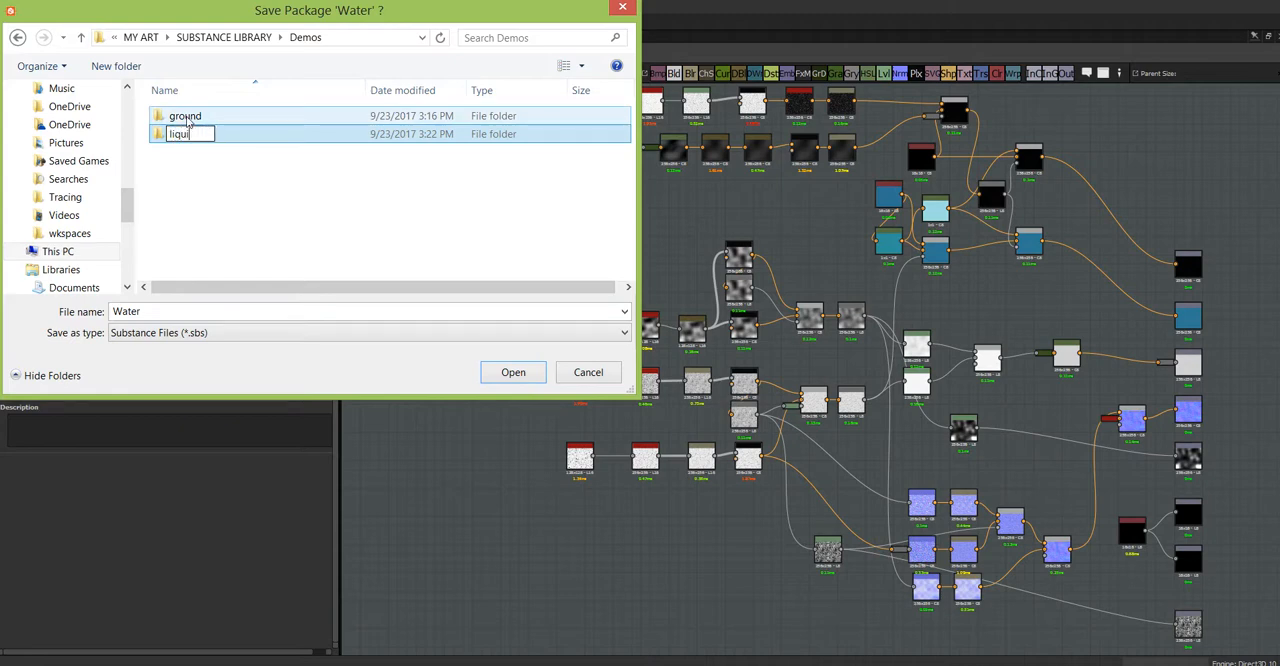
type("ds")
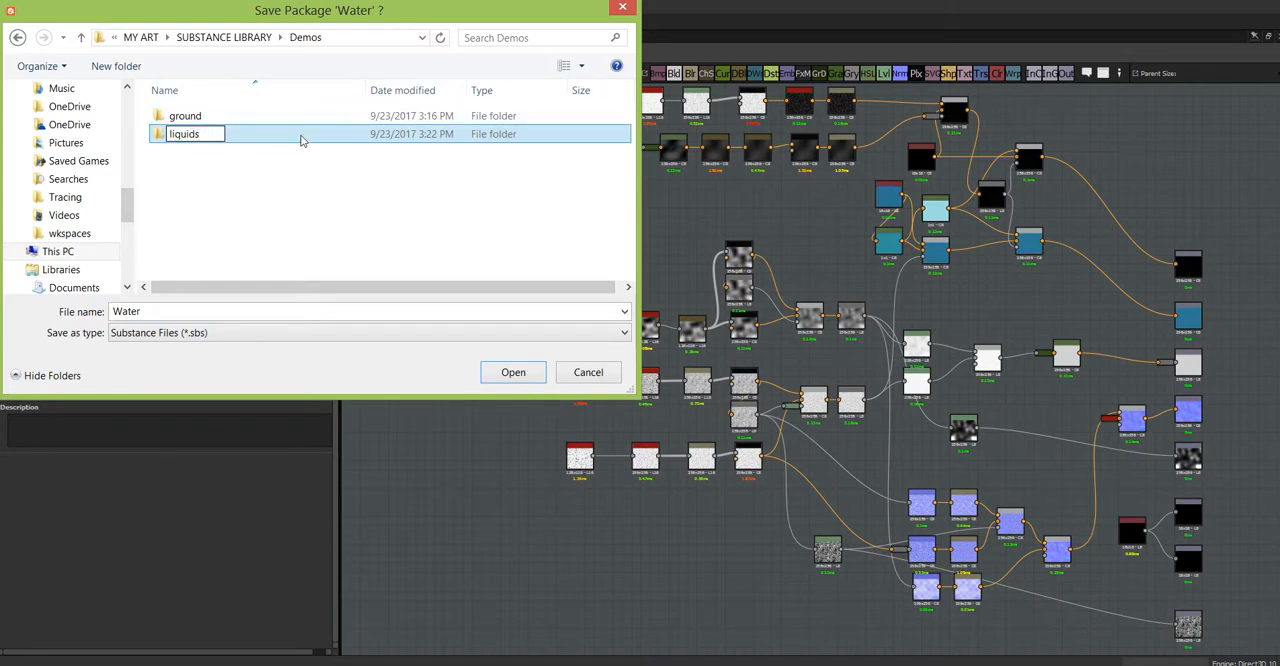
left_click(280, 141)
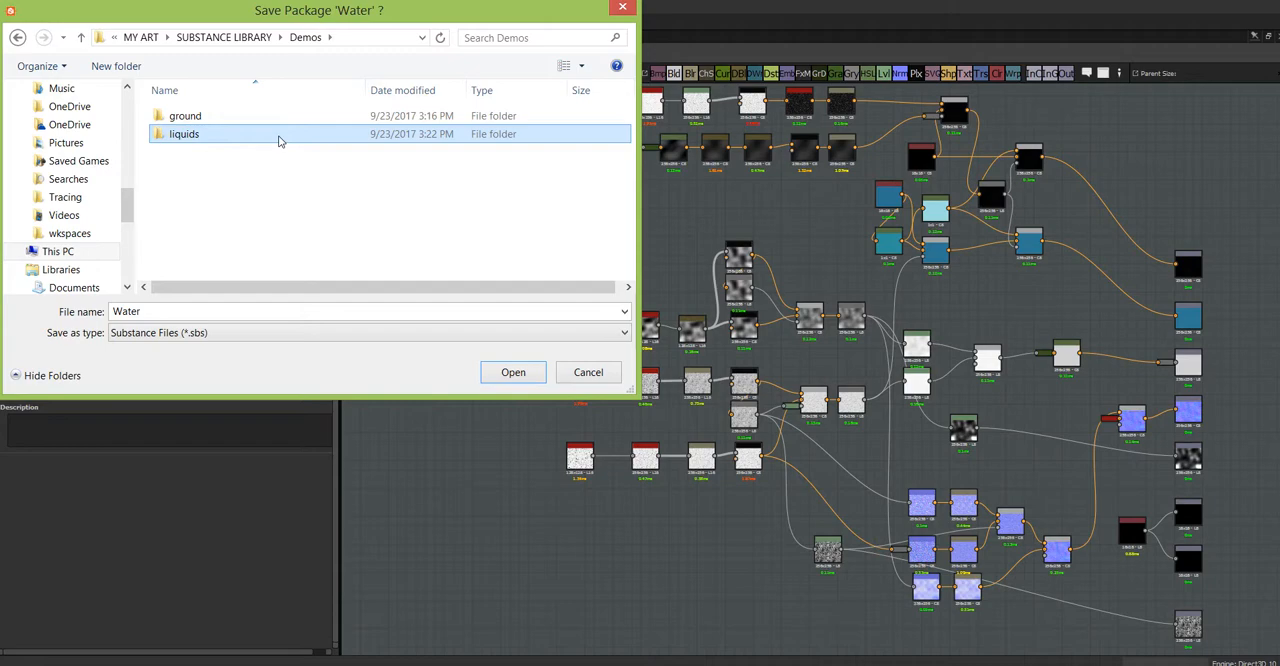
double_click(156, 137)
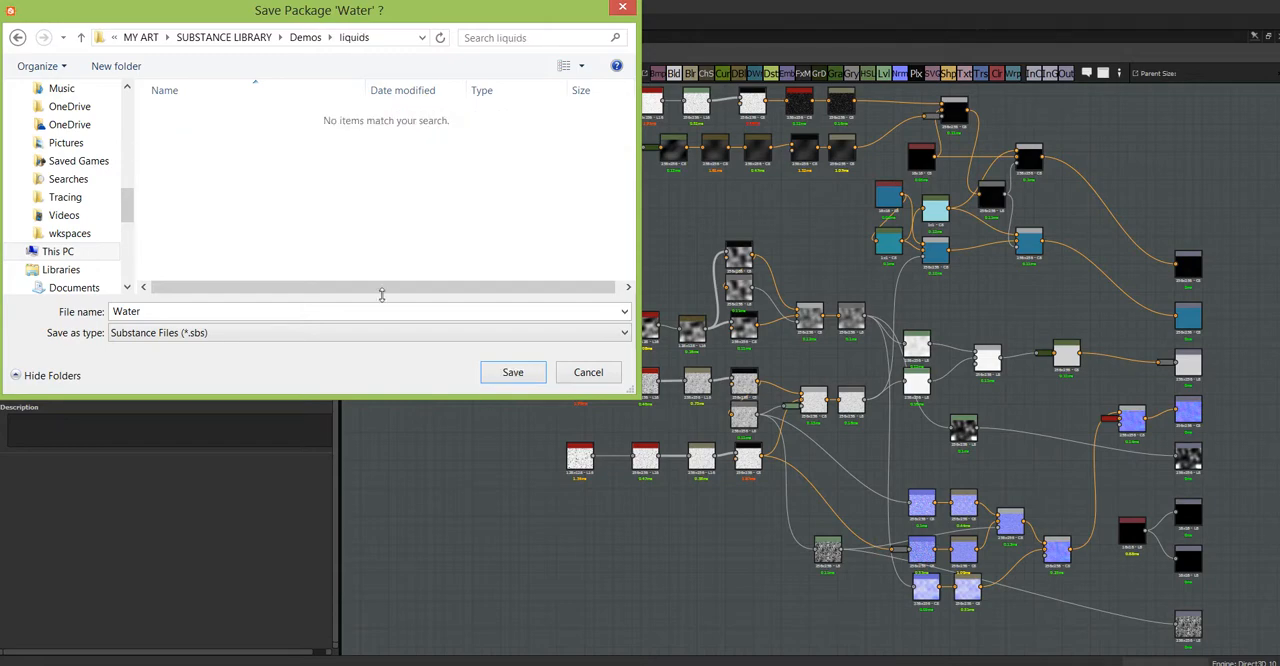
left_click(512, 373)
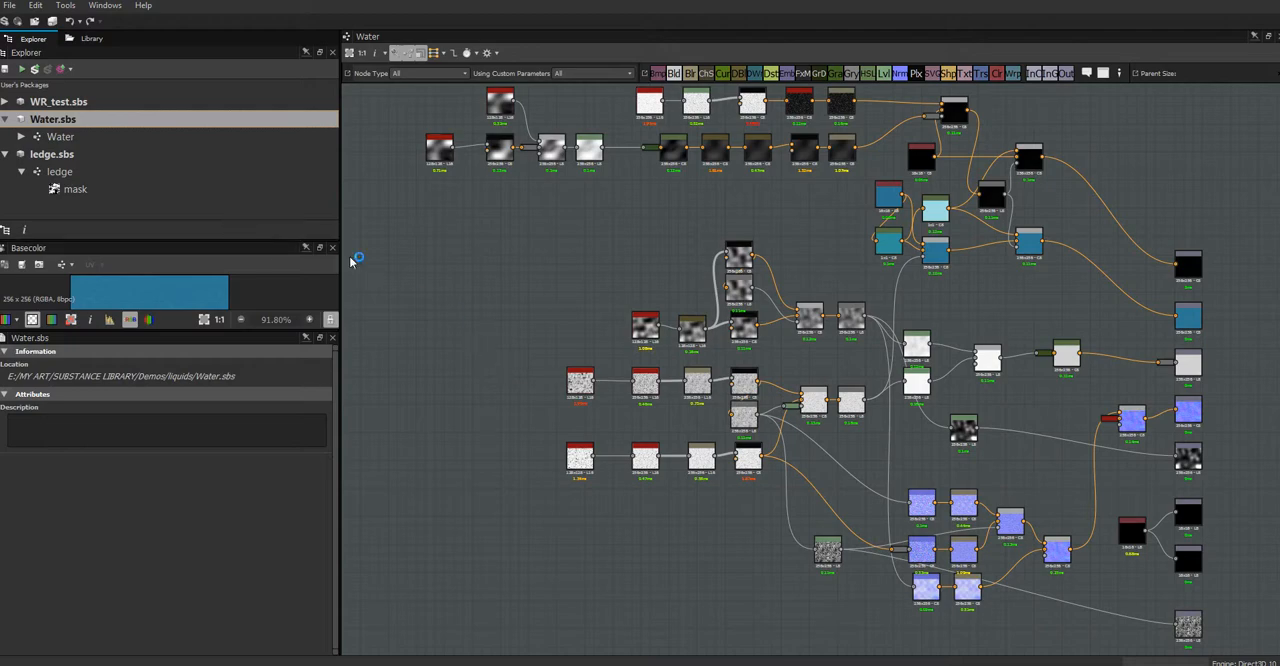
Step: Publish the Water package as a Water .sbsar archive in the Demos\liquids folder with the default publish options, and close the package
left_click(35, 70)
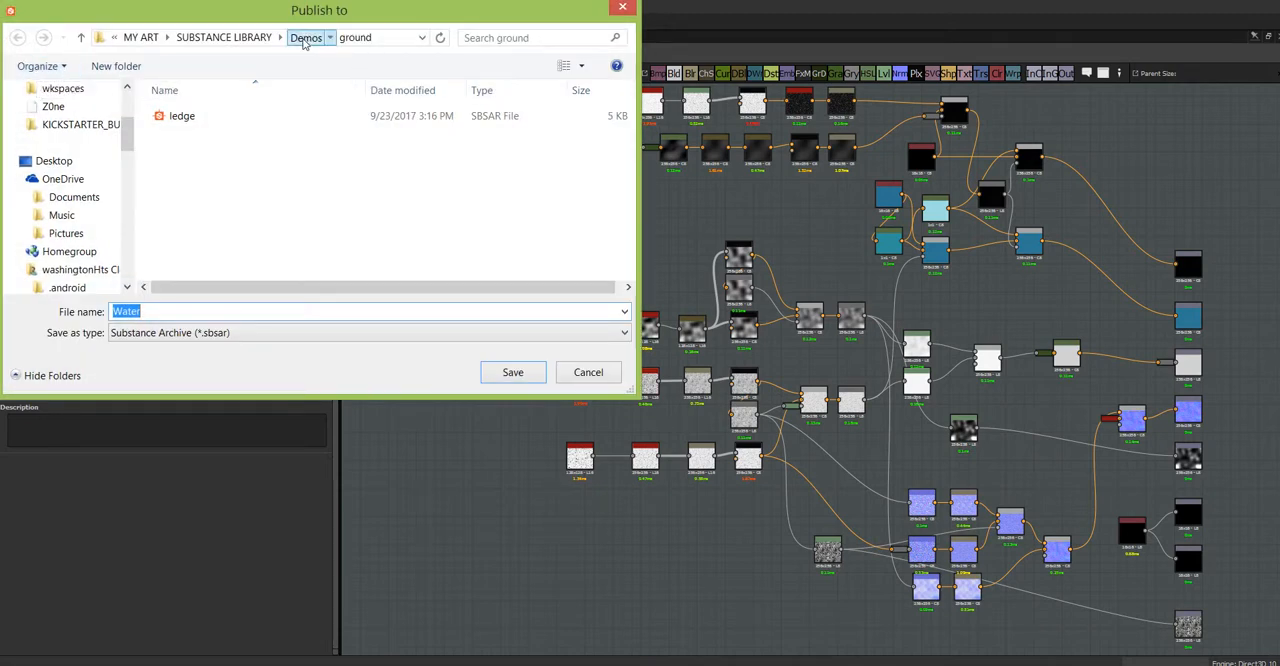
left_click(305, 37)
double_click(188, 136)
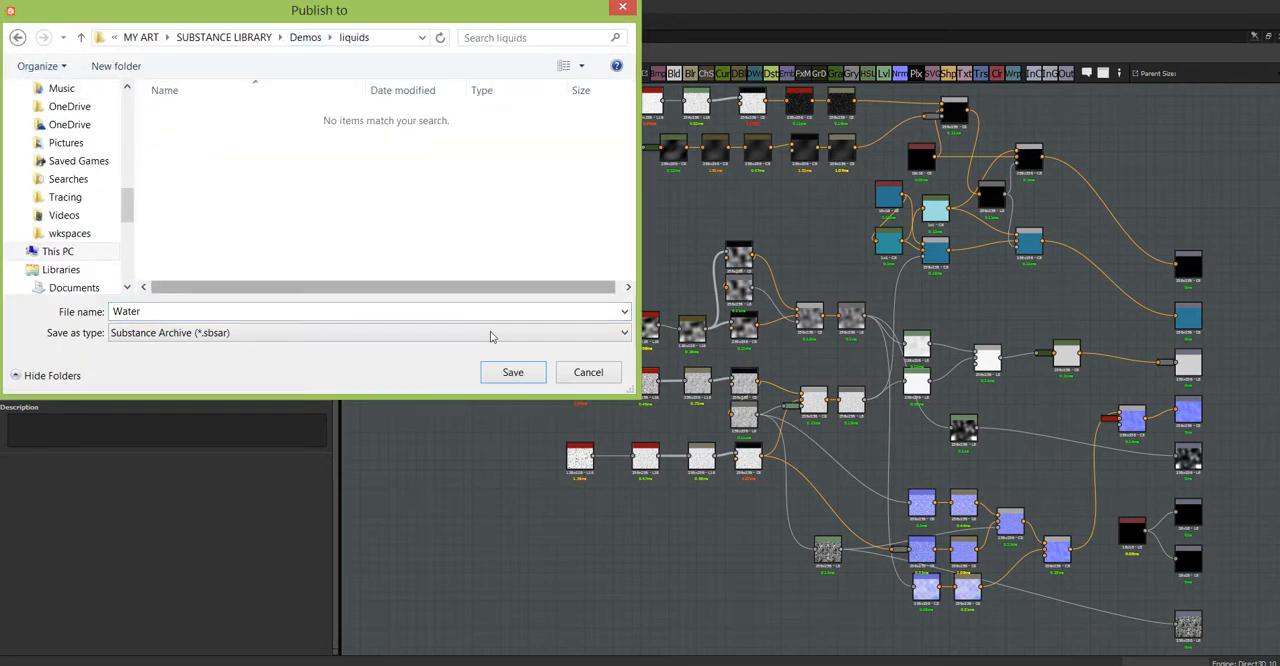
left_click(512, 372)
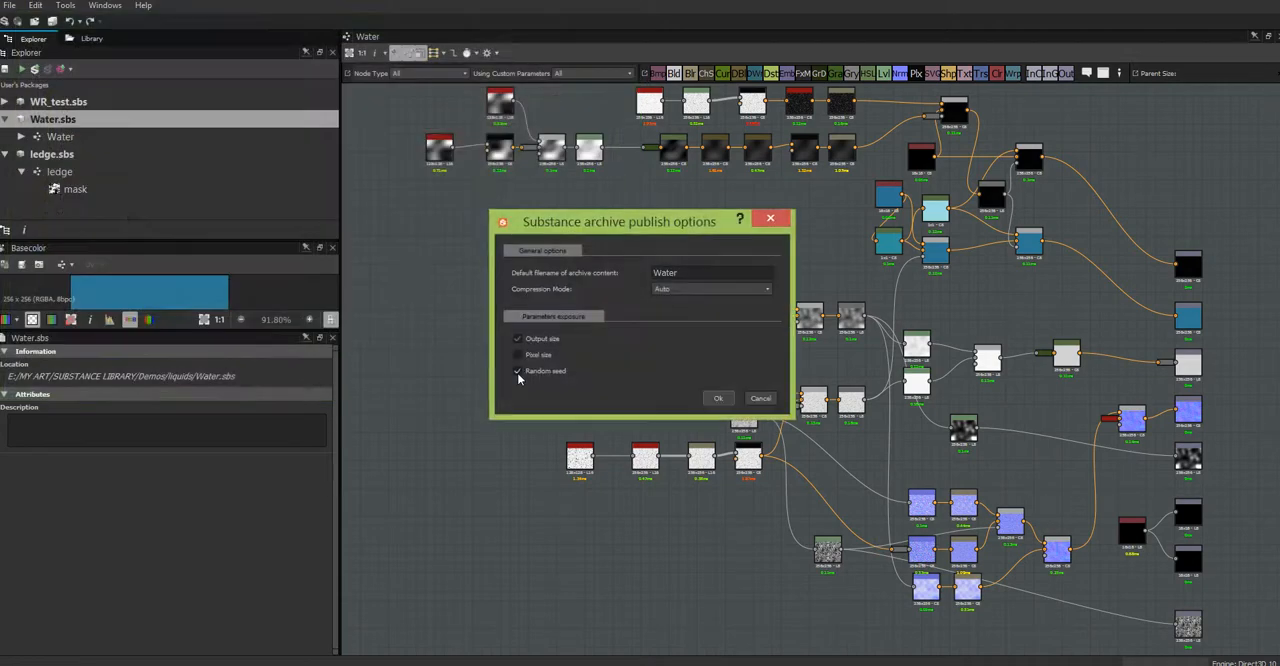
left_click(715, 398)
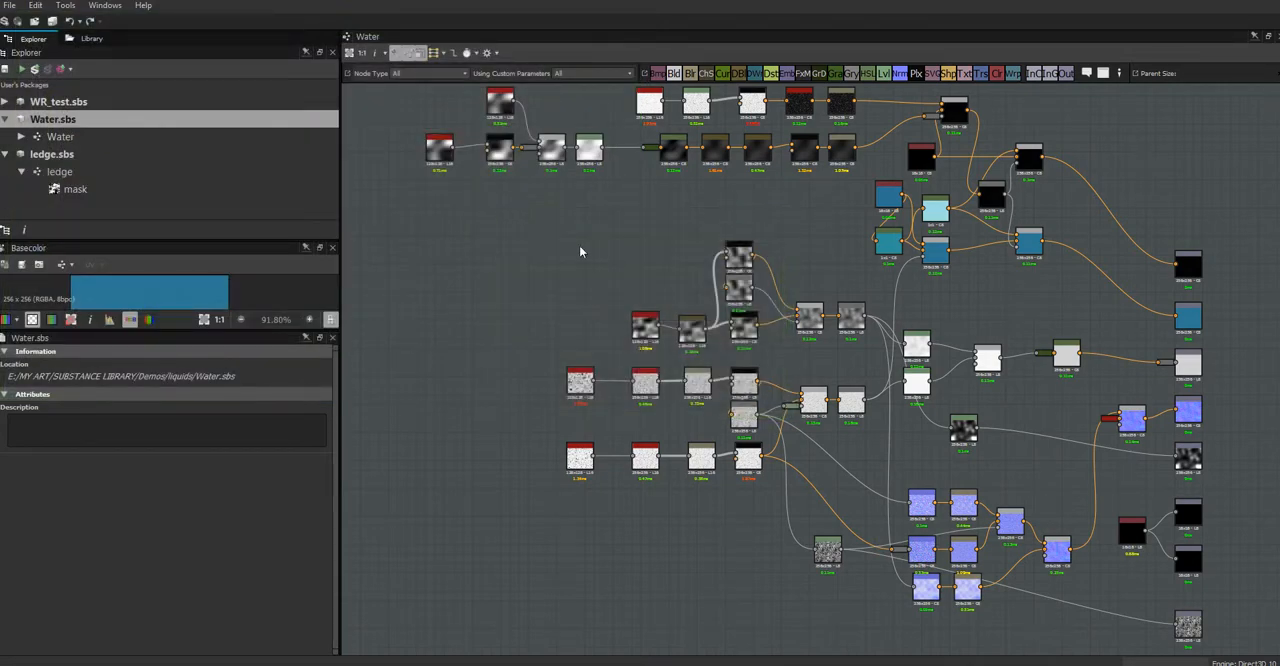
right_click(90, 125)
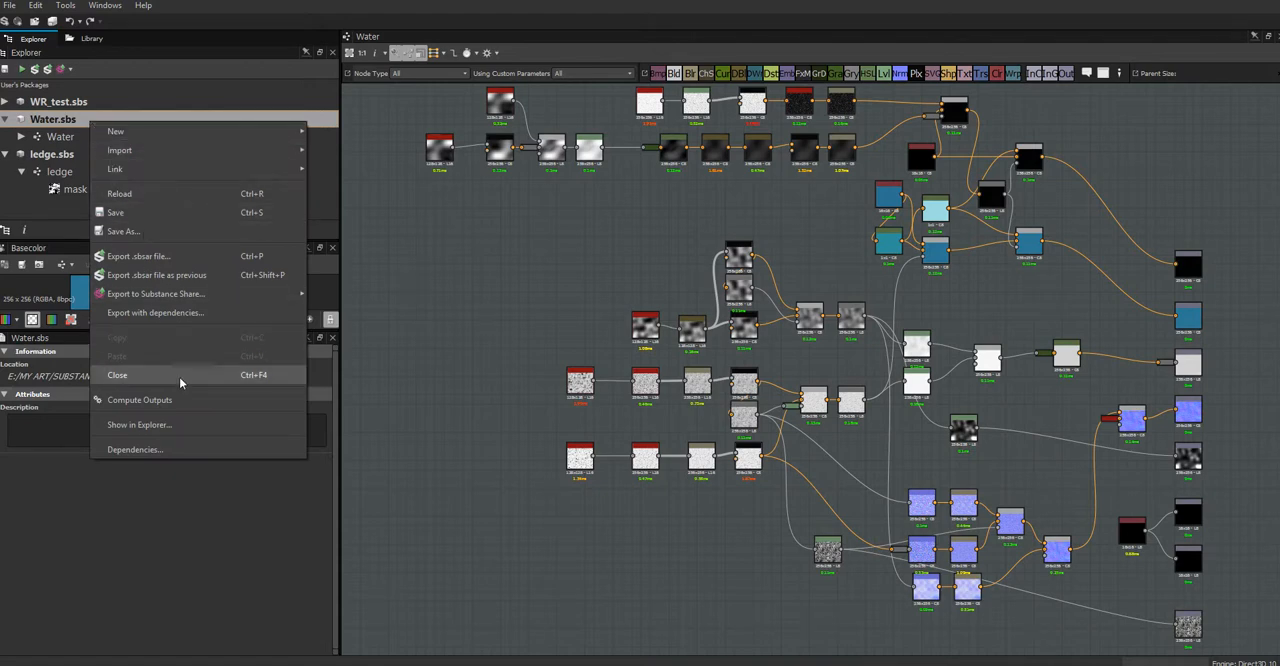
left_click(180, 383)
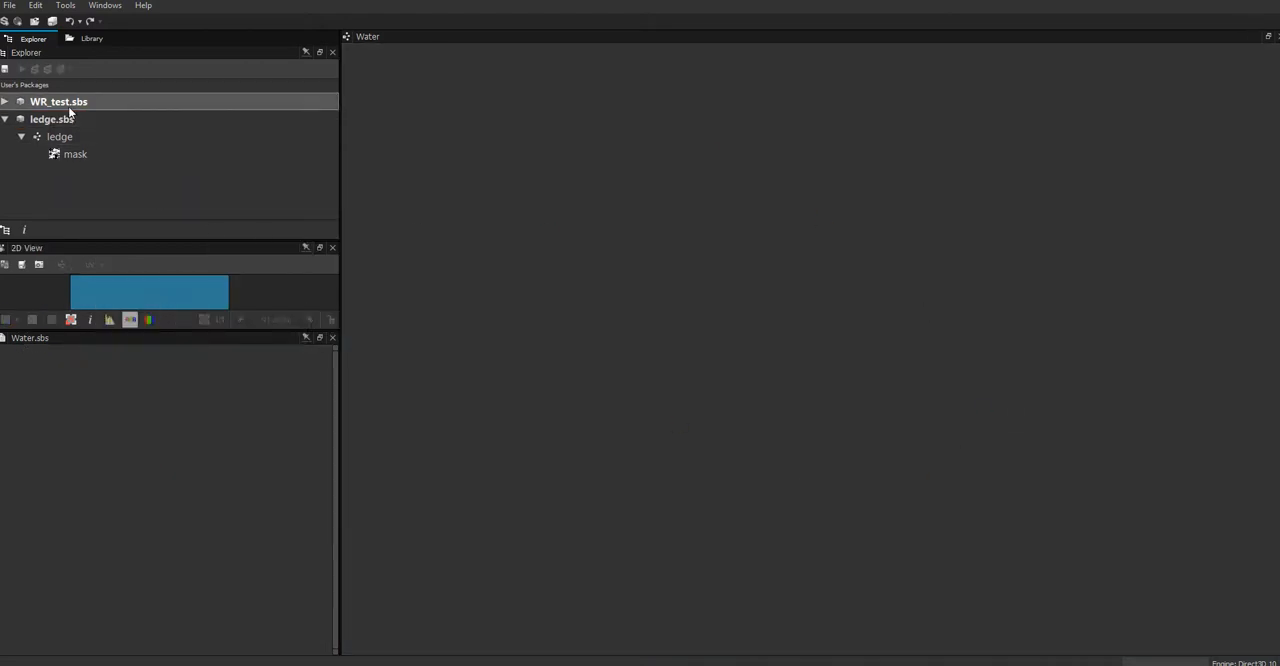
Step: Compare the Demos folder with its ground filter in the library
left_click(88, 40)
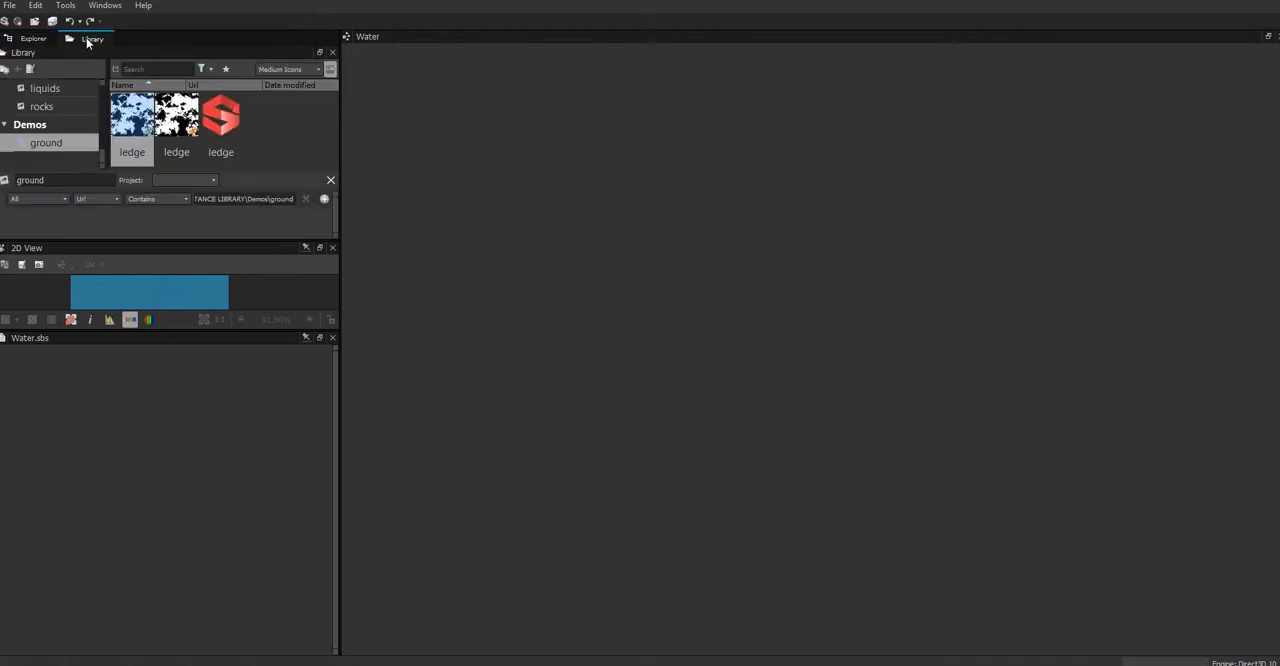
left_click(64, 126)
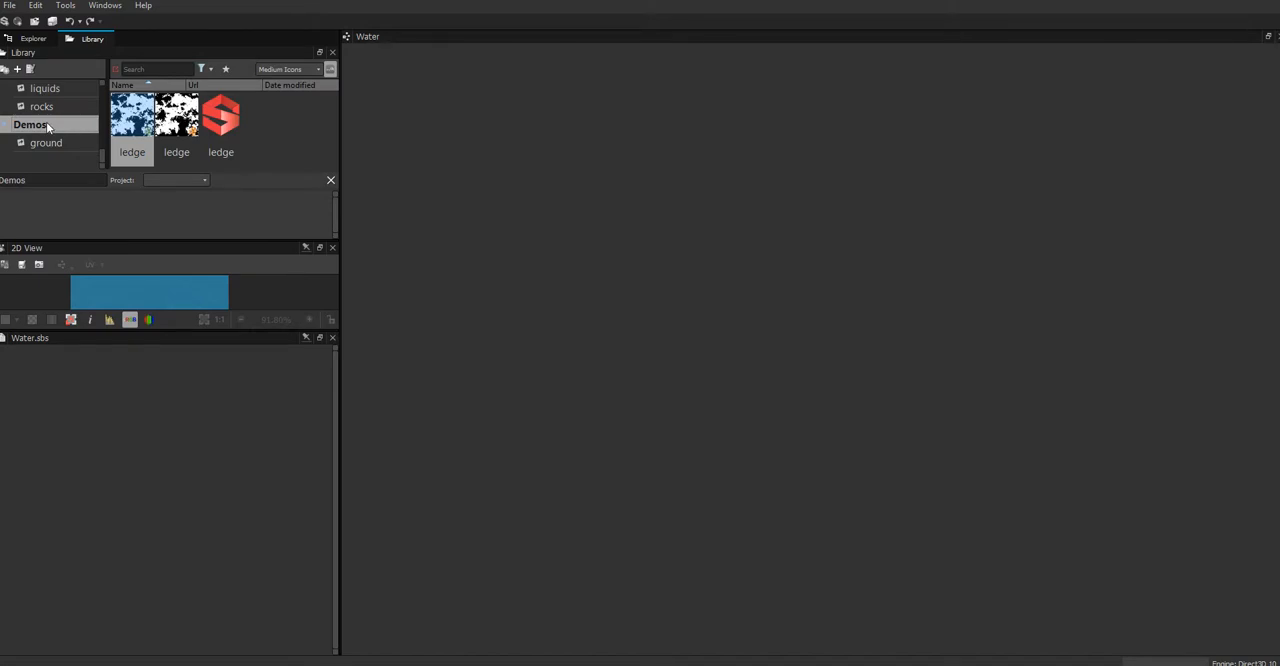
left_click(54, 145)
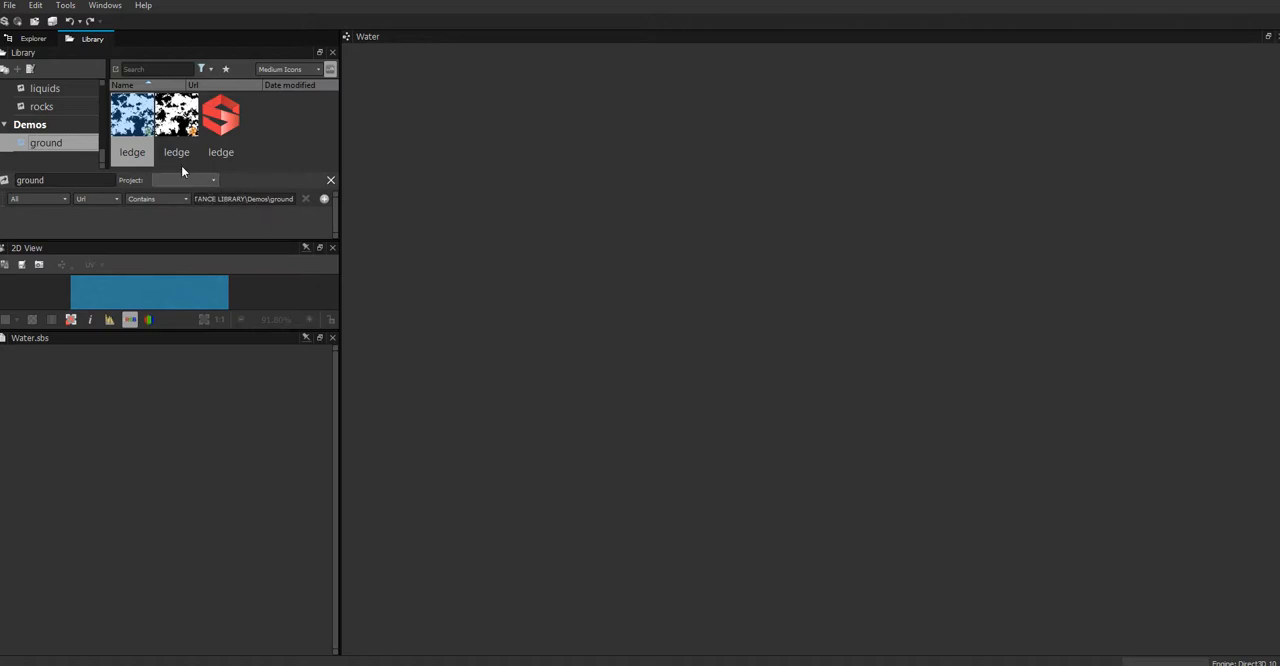
left_click(69, 125)
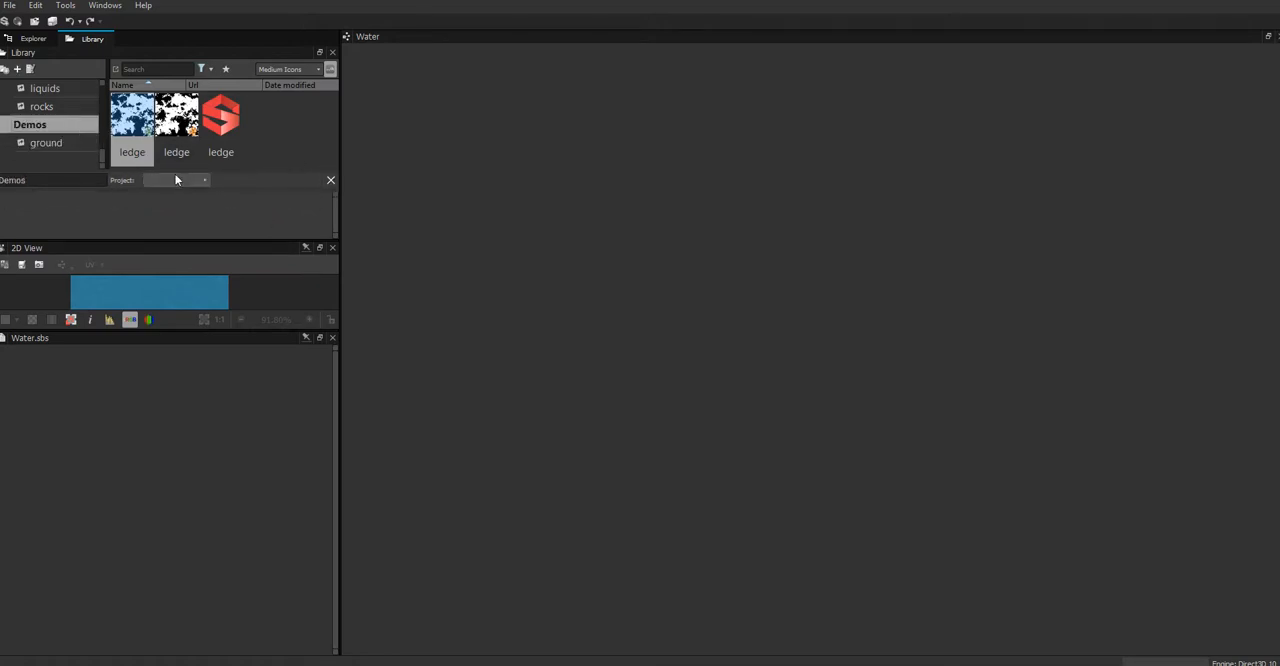
left_click(38, 144)
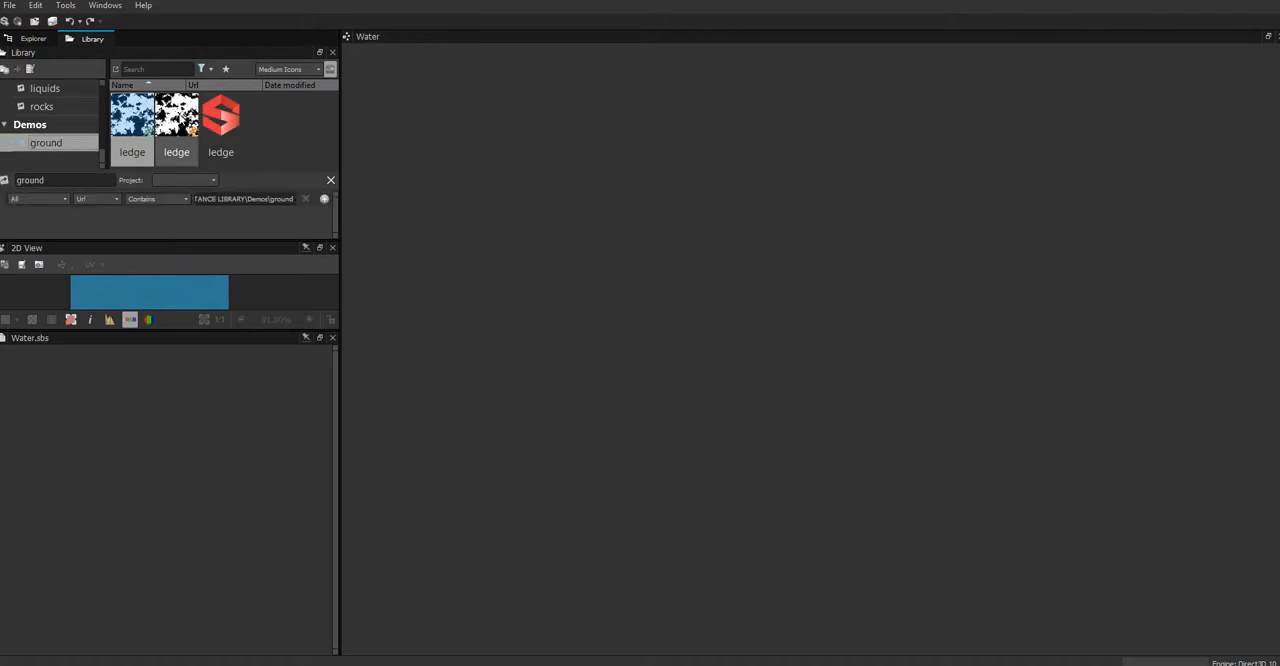
left_click(65, 126)
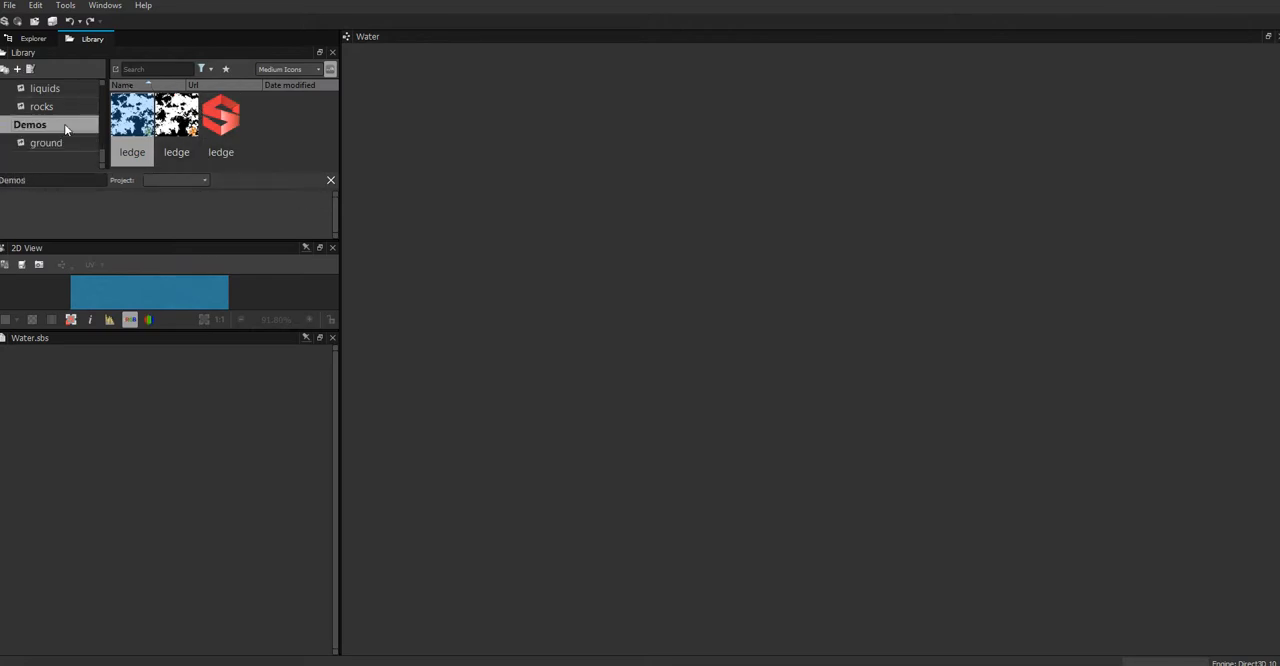
left_click(55, 141)
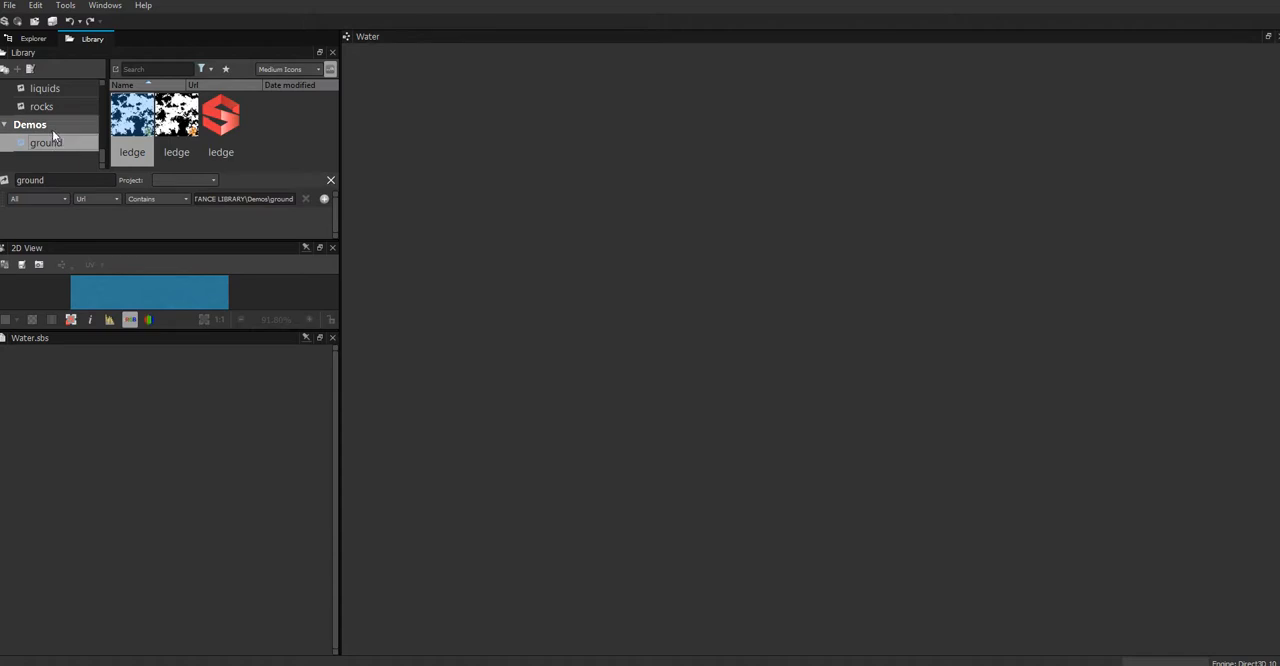
Step: Add a filter named liquids to the Demos library folder, keeping its type set to All
left_click(54, 128)
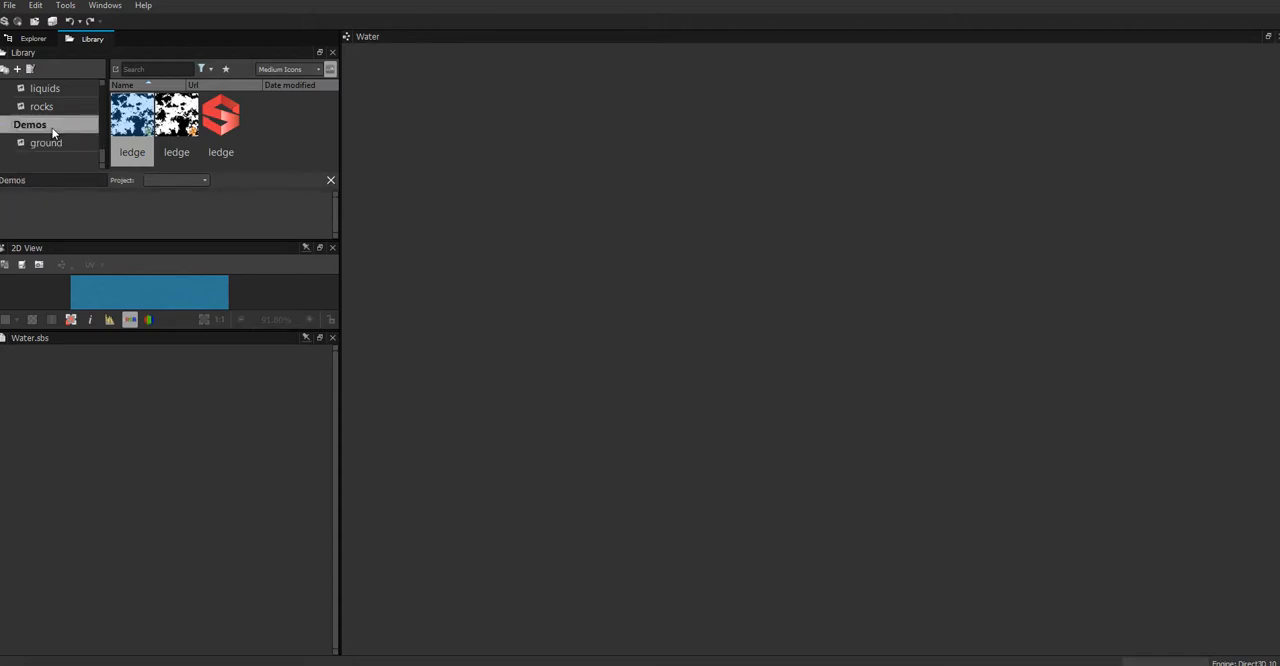
right_click(54, 133)
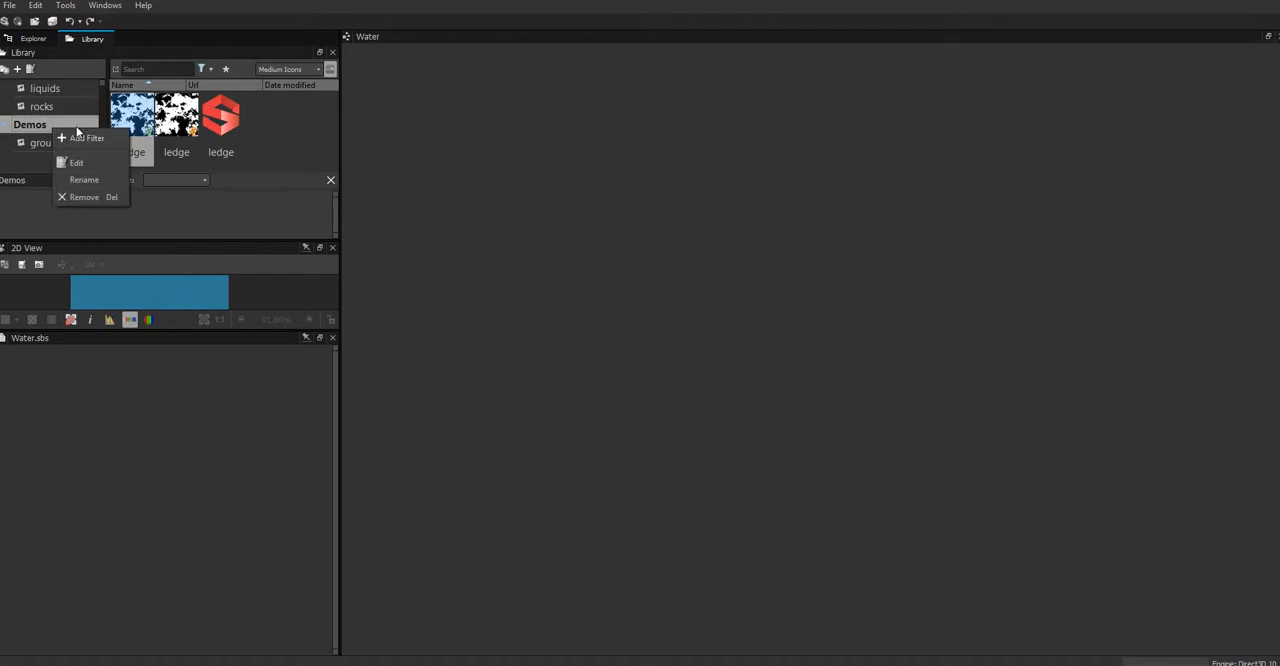
left_click(76, 139)
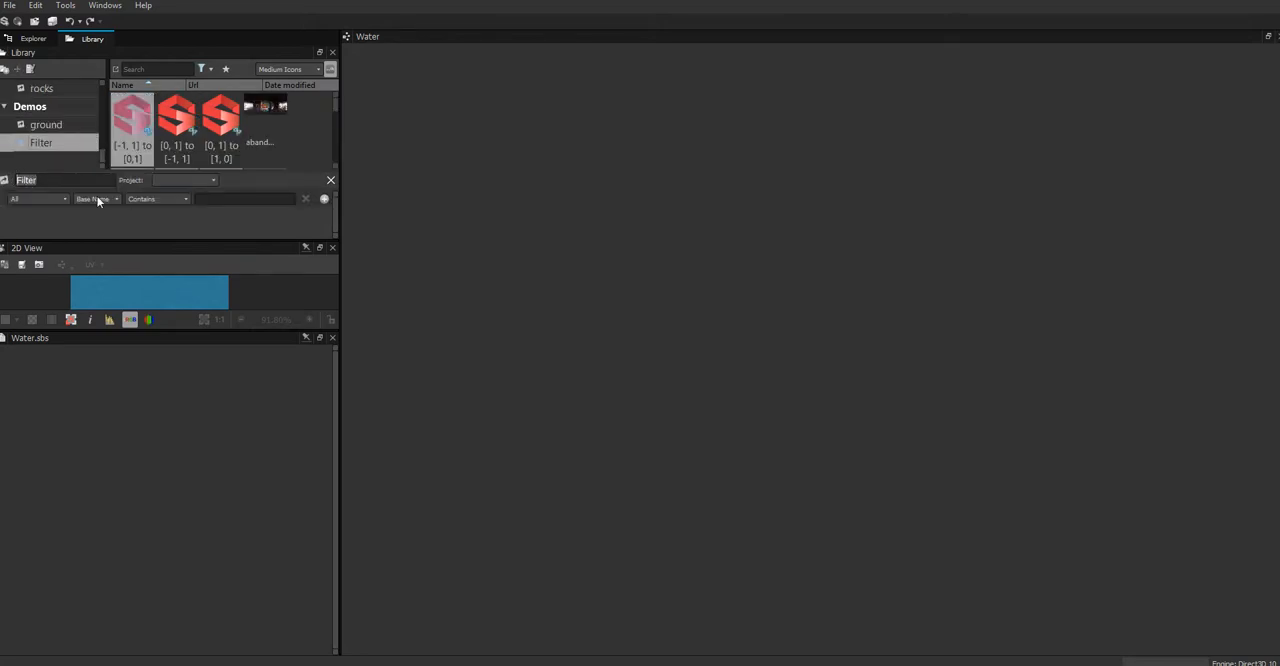
type("liquids")
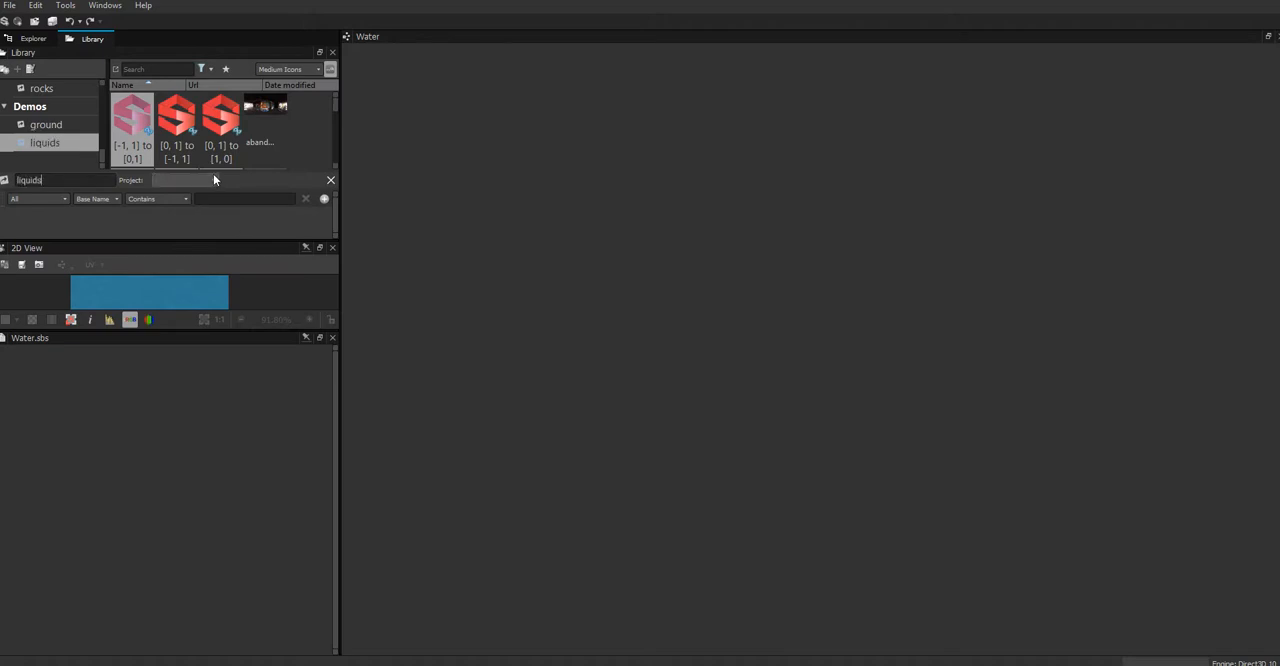
left_click(57, 201)
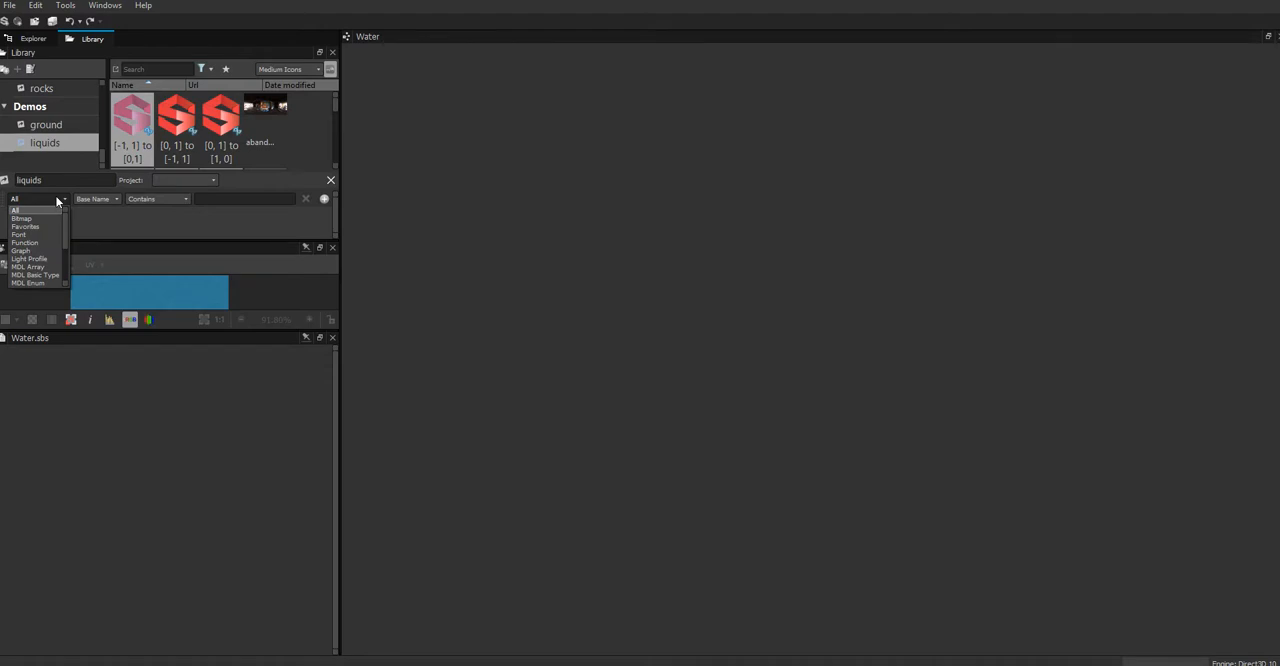
left_click(57, 198)
left_click(109, 199)
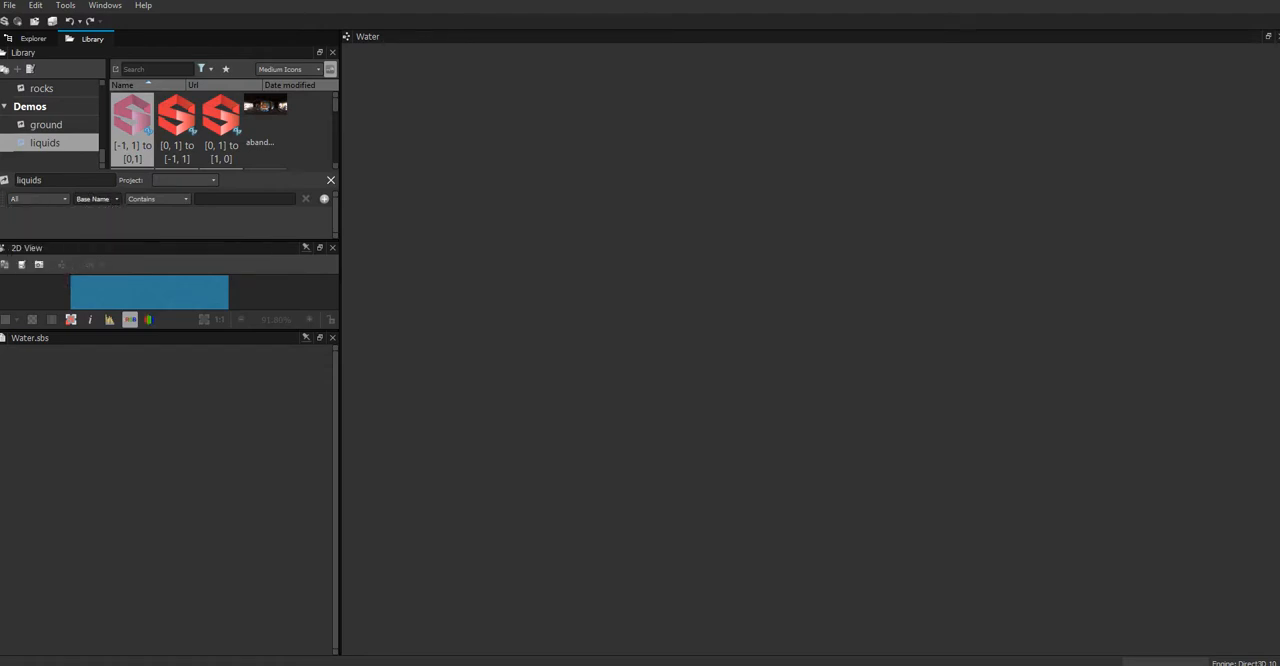
Step: Switch to File Explorer, go to Demos\liquids, and copy the location path from the Water SBS file's properties
left_click_drag(0, 225, 705, 107)
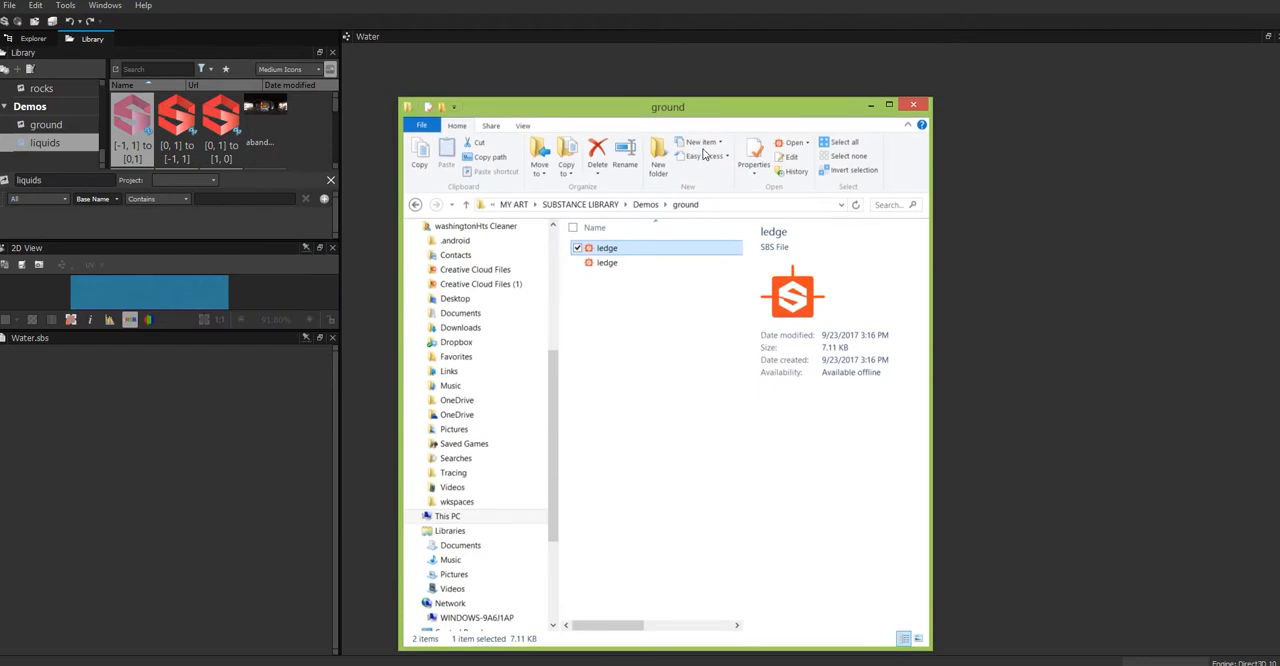
left_click(645, 204)
double_click(609, 262)
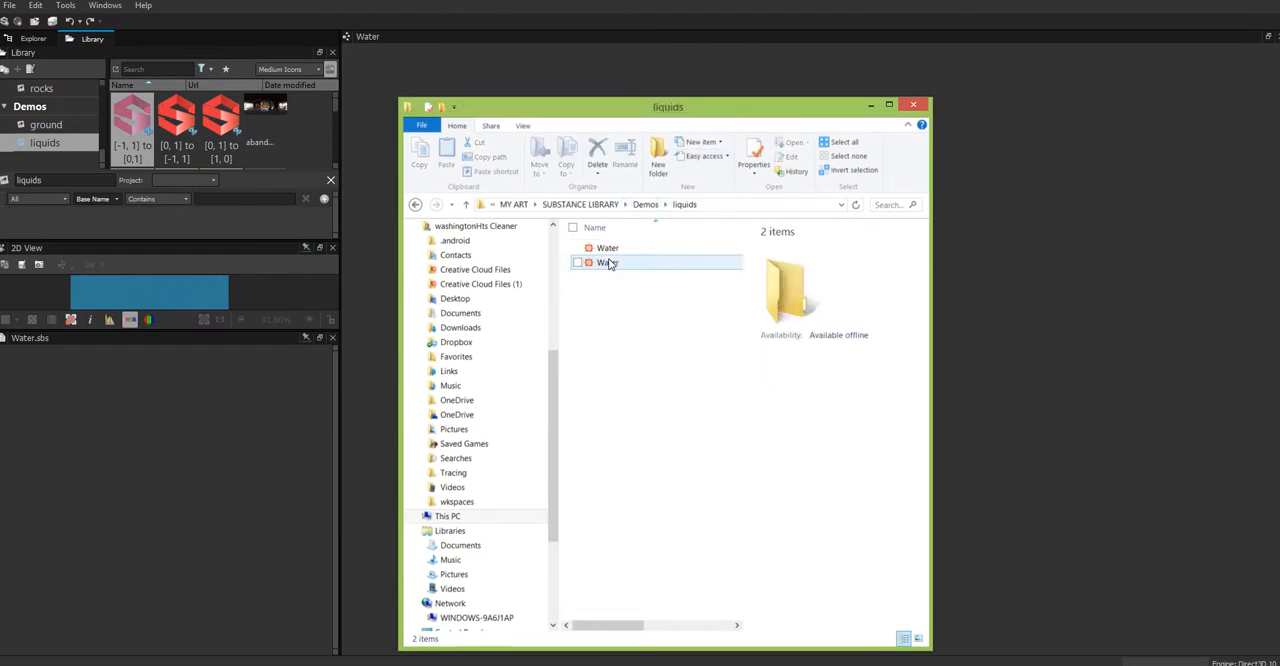
left_click(609, 248)
right_click(612, 252)
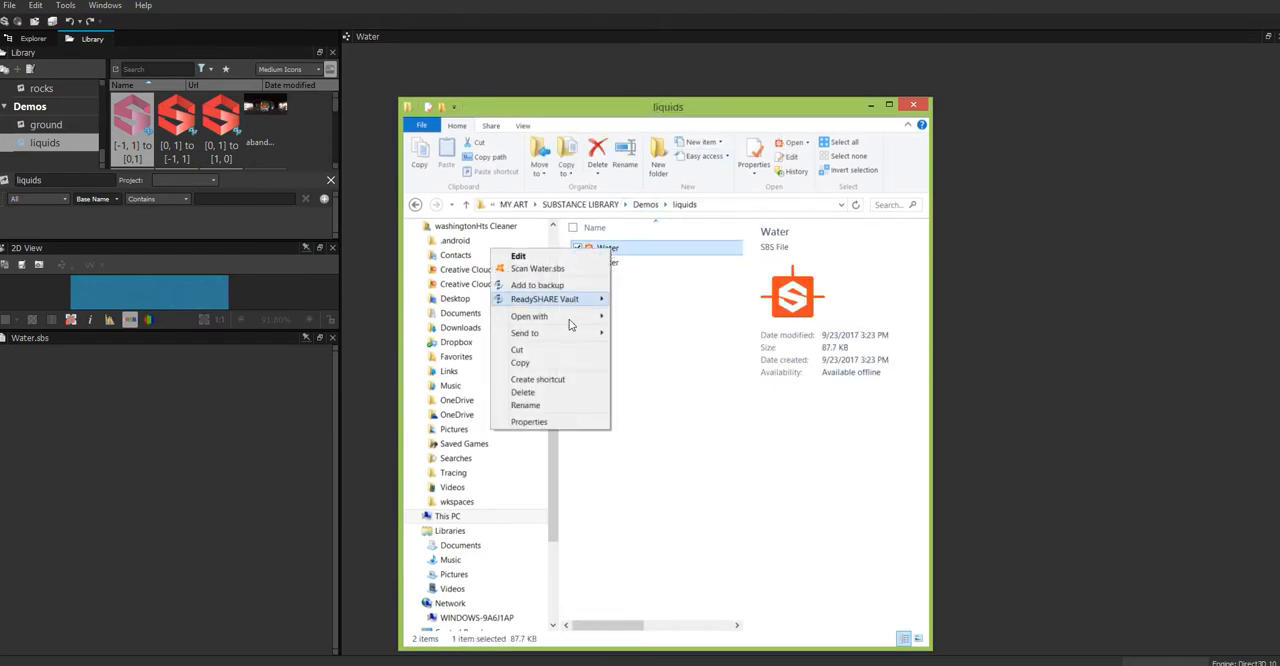
left_click(578, 503)
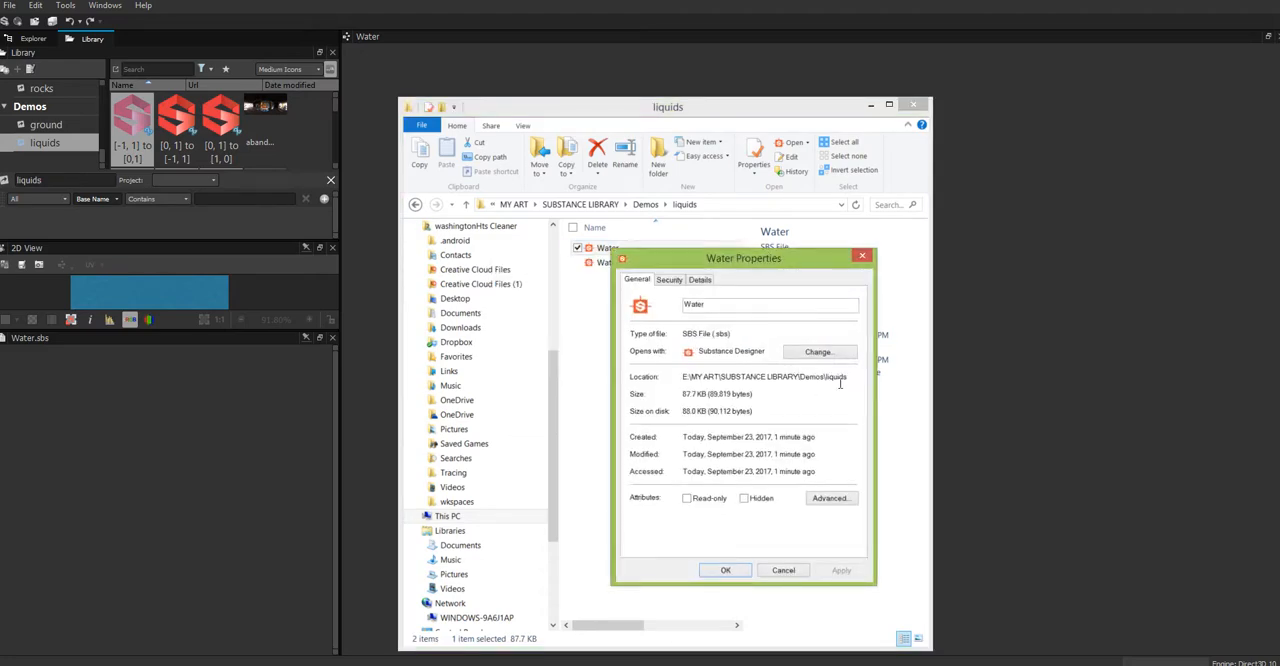
left_click_drag(850, 377, 679, 376)
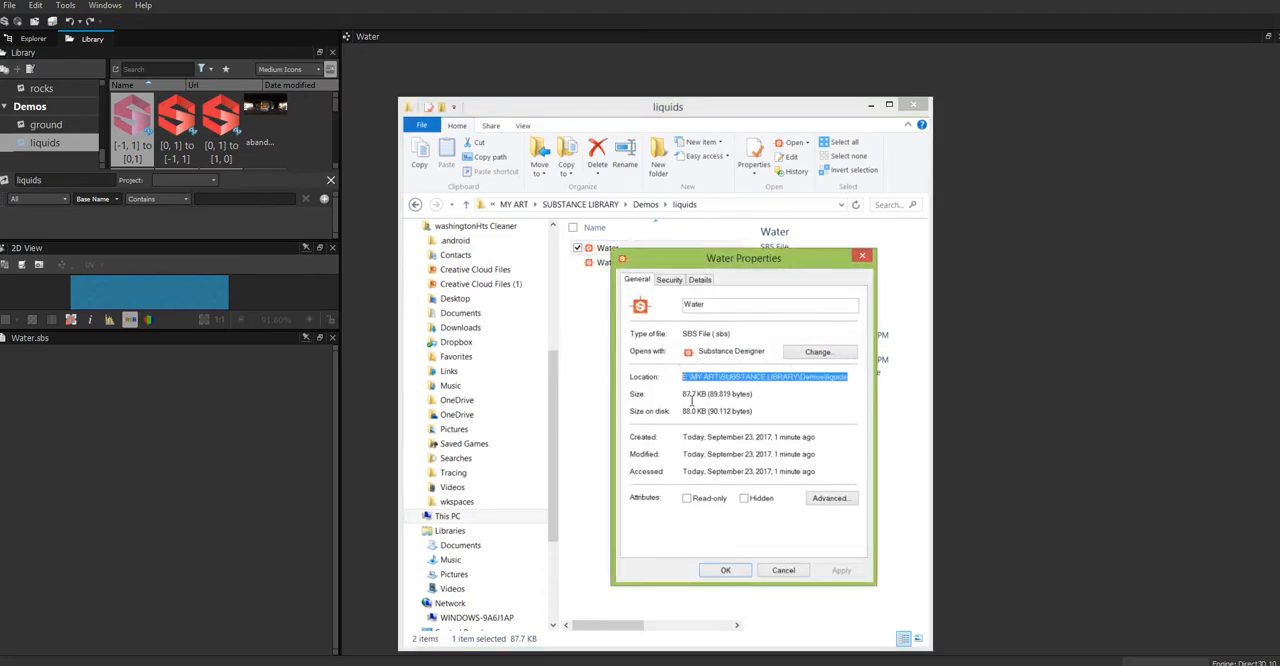
left_click(865, 257)
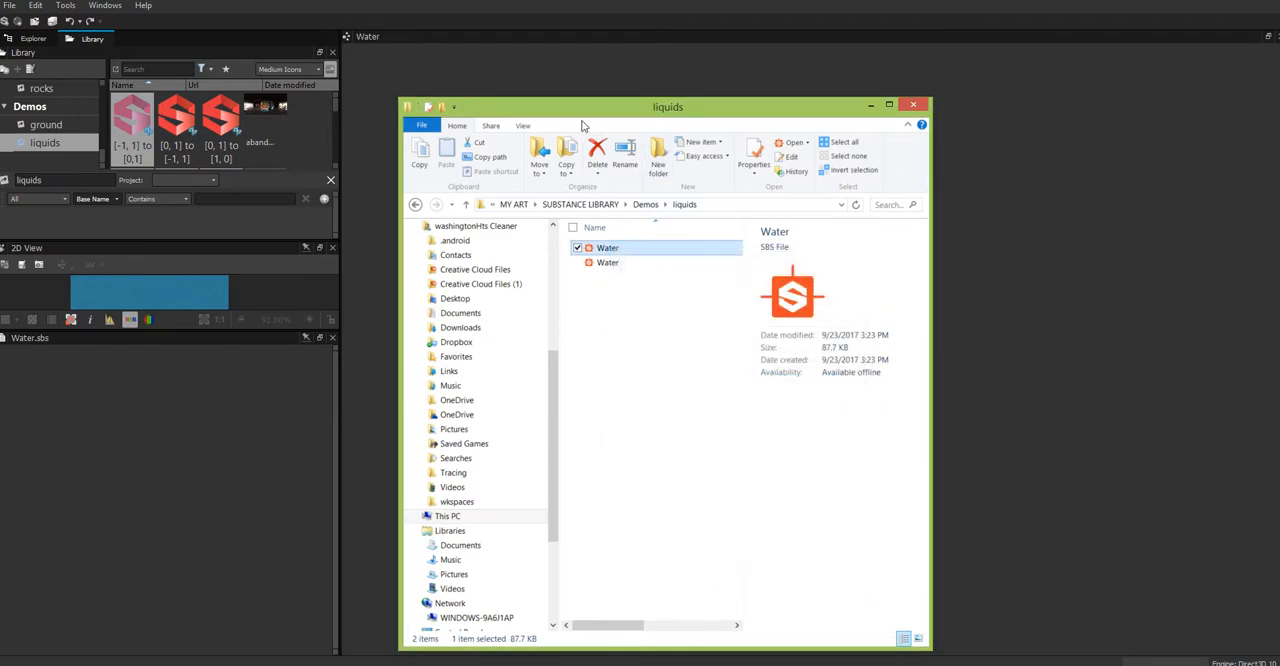
Step: Return to Substance Designer and set the liquids filter to match a Url that contains the copied Demos\liquids folder path
left_click_drag(555, 112, 0, 170)
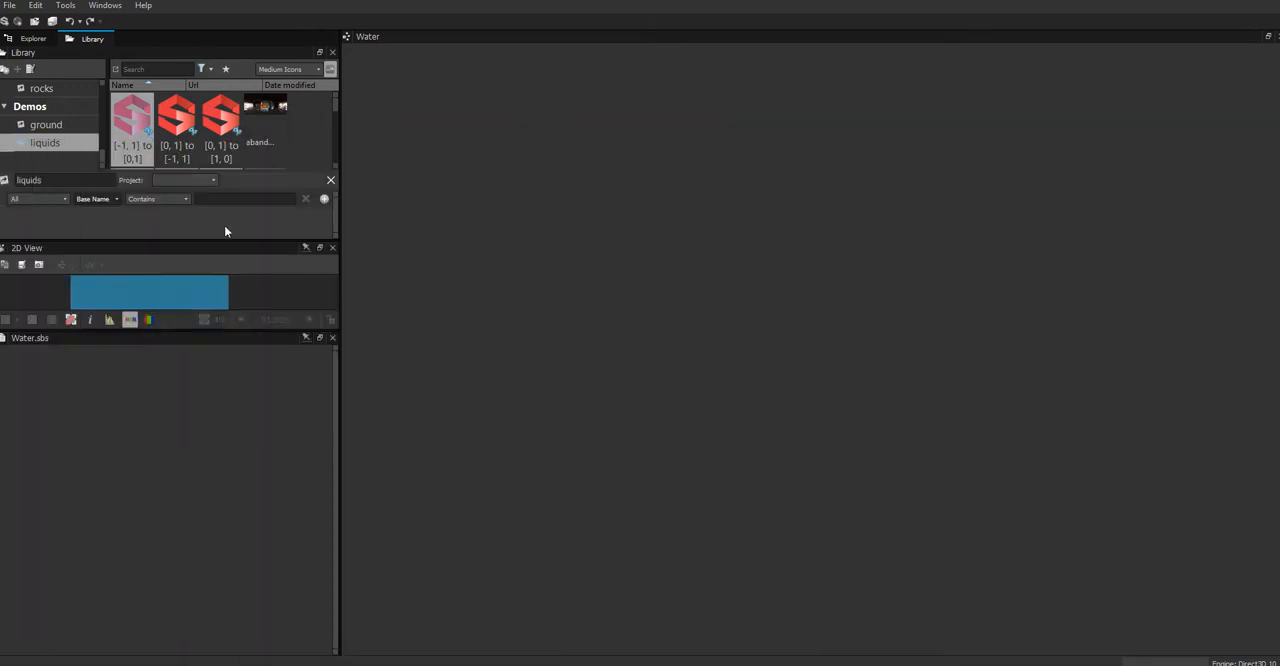
left_click(116, 198)
left_click(111, 219)
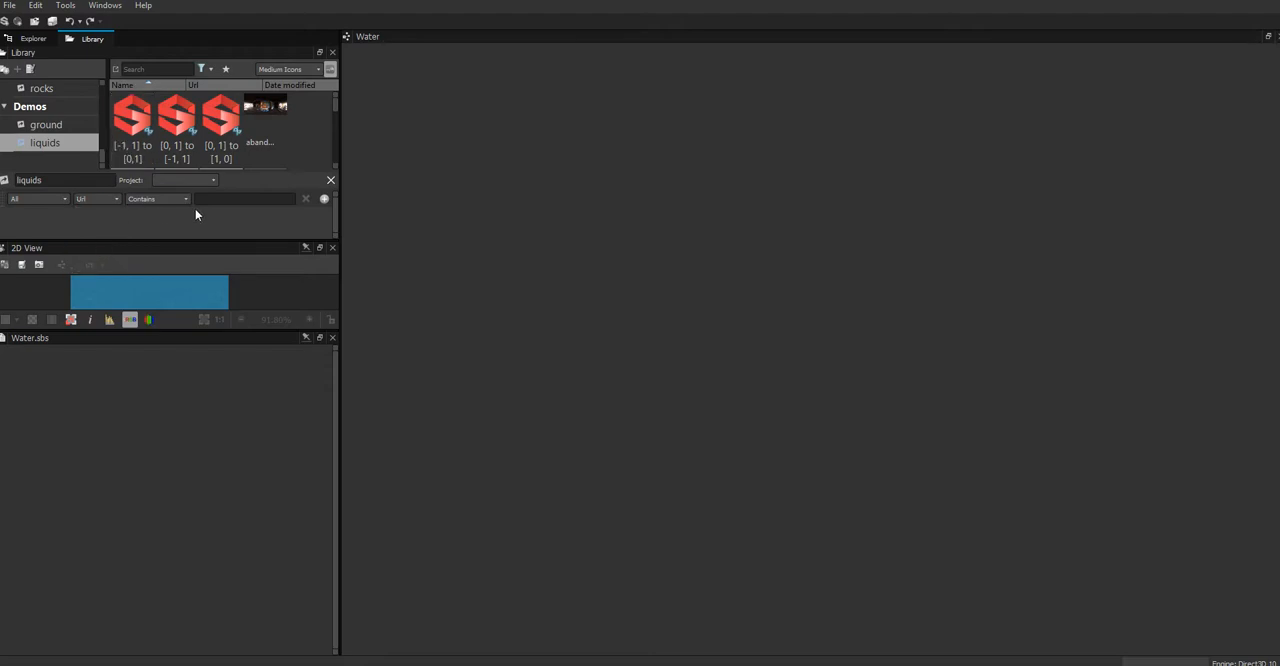
left_click(224, 199)
key("ctrl+v")
Step: Compare the contents of the ground and liquids filters, and look through all items in the parent Demos folder
left_click(52, 130)
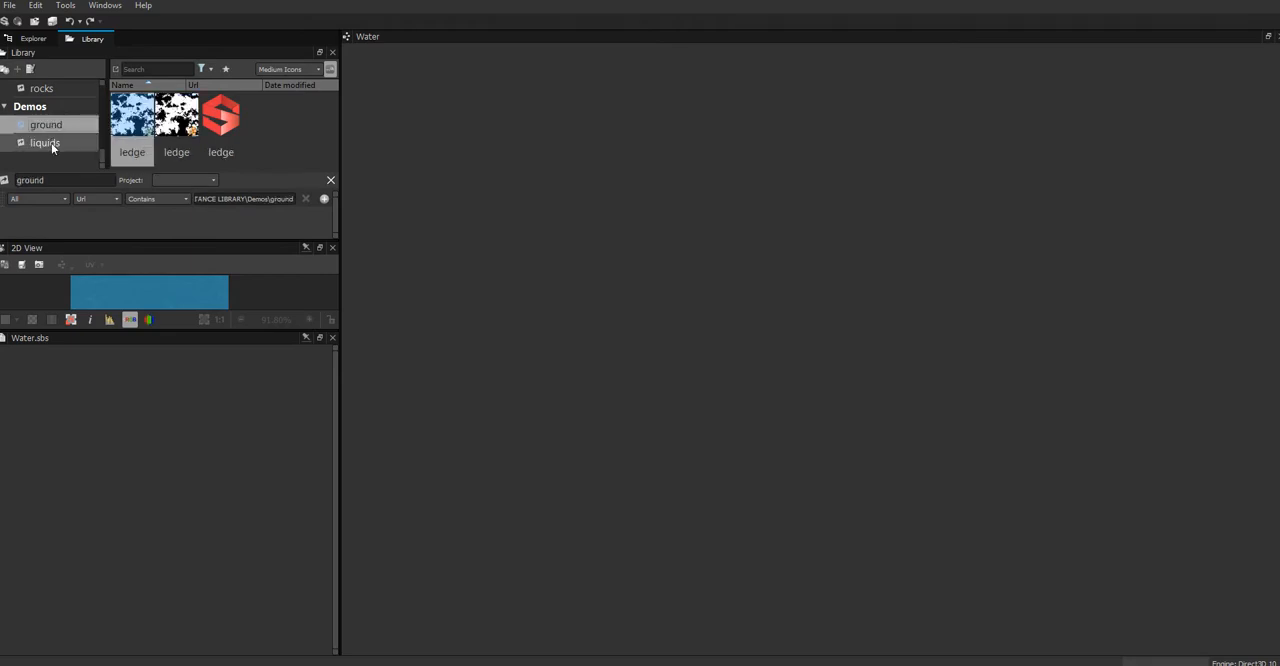
left_click(51, 143)
left_click(55, 127)
left_click(57, 141)
left_click(37, 106)
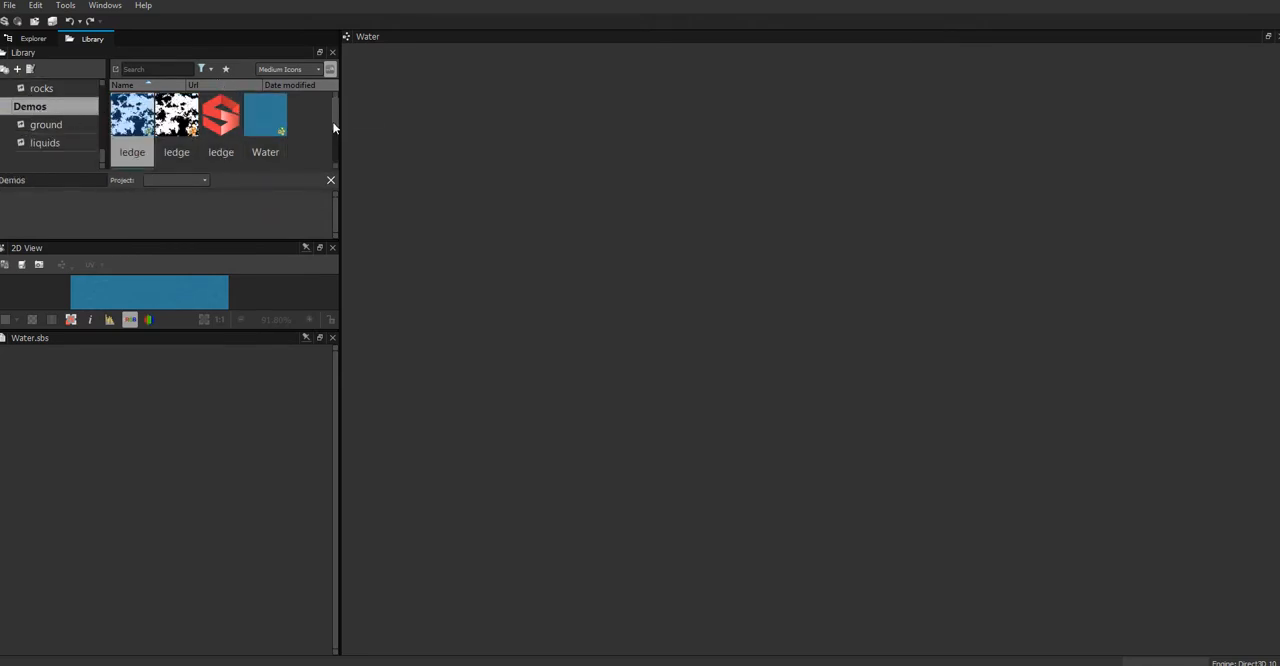
scroll(333, 128, "down", 1)
scroll(331, 151, "down", 3)
scroll(329, 126, "up", 3)
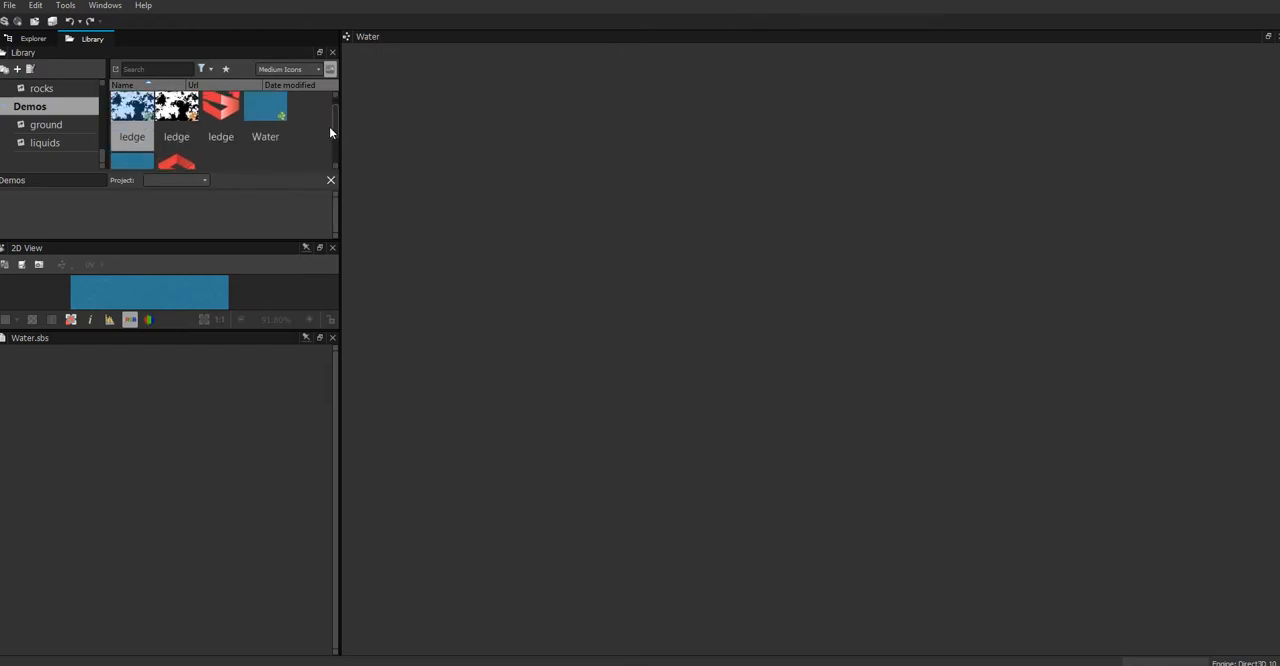
scroll(329, 123, "up", 1)
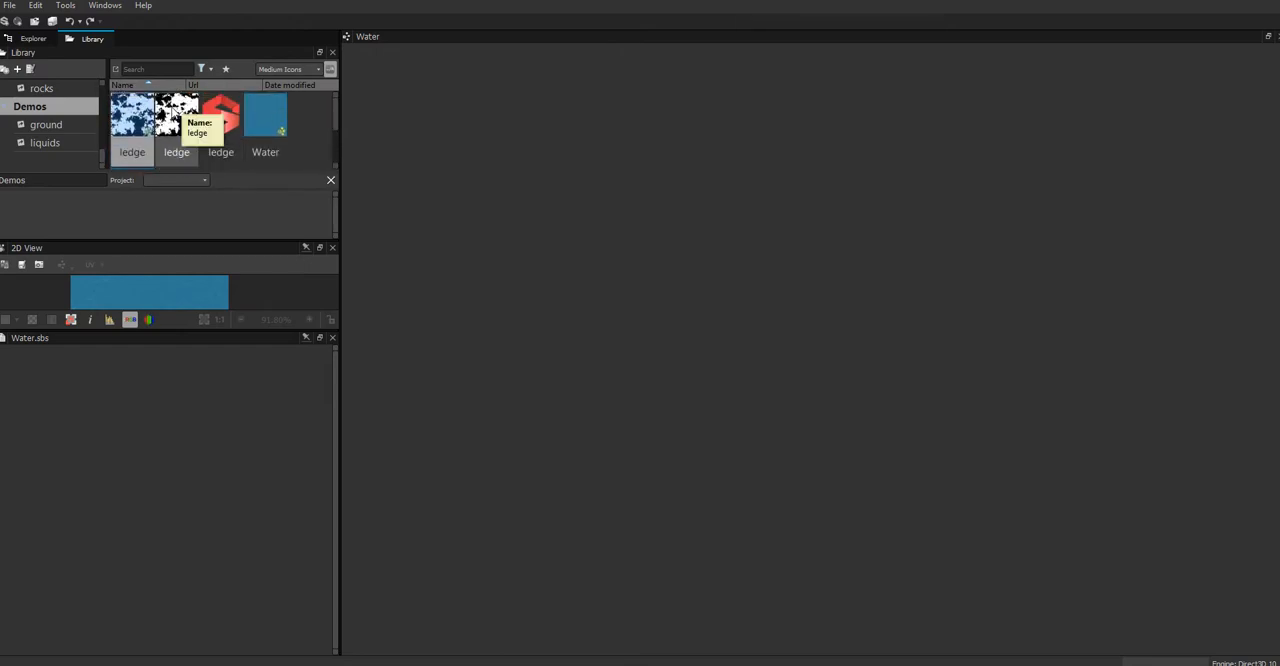
Step: Inspect the details of the compiled and source ledge graphs in the Demos folder, and look over the remaining ledge and Water items
left_click(176, 115)
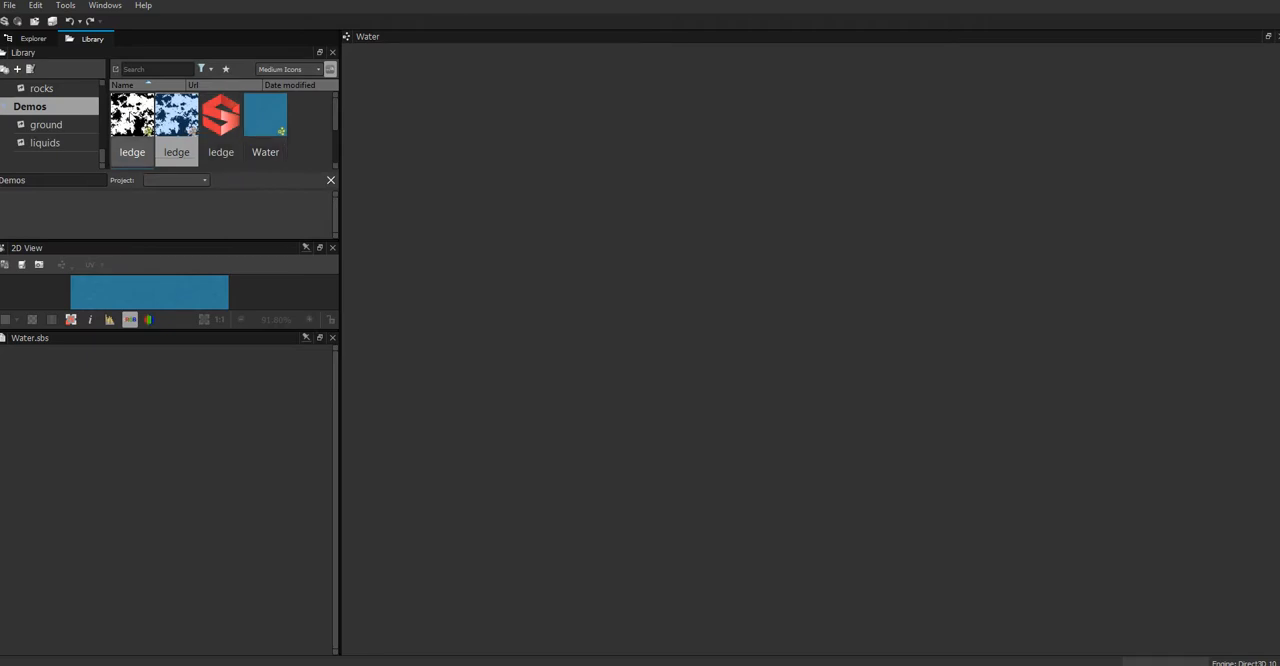
right_click(130, 111)
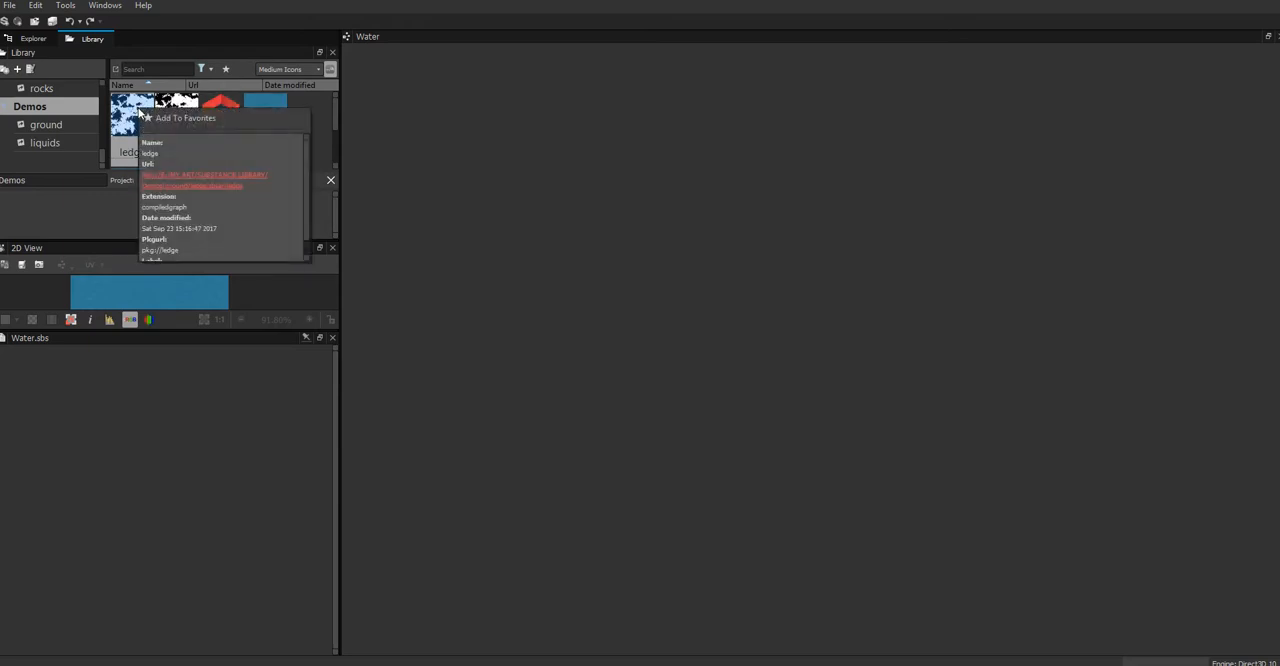
left_click(267, 120)
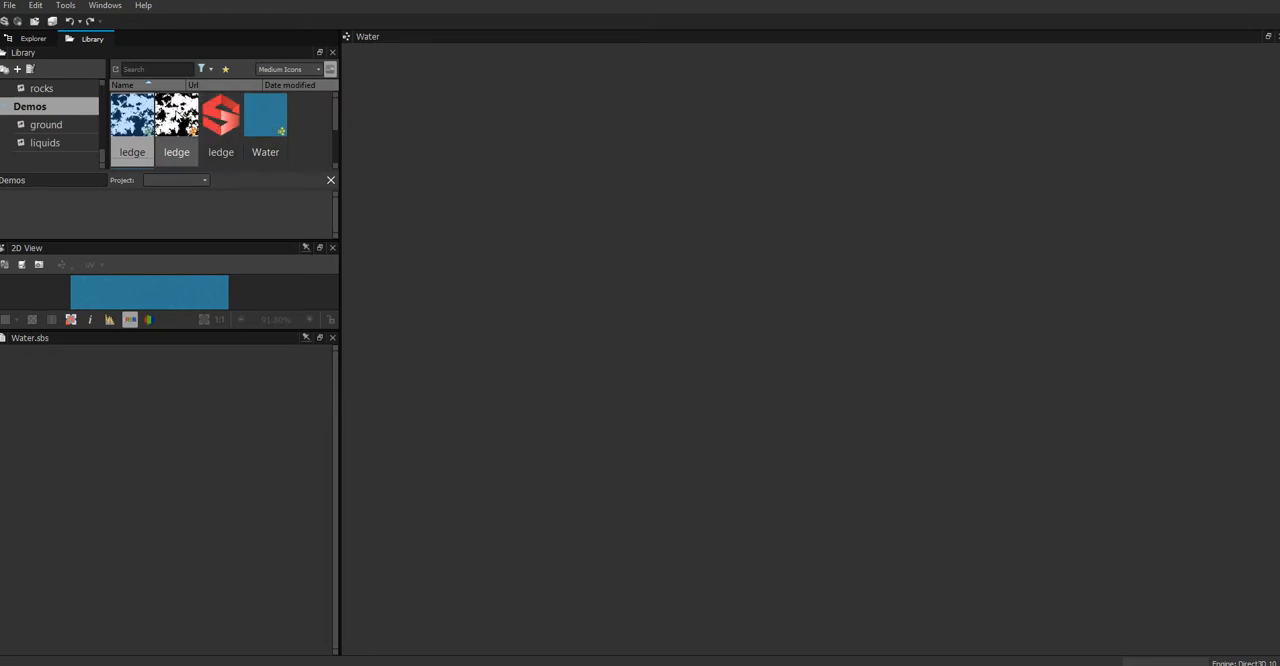
right_click(176, 112)
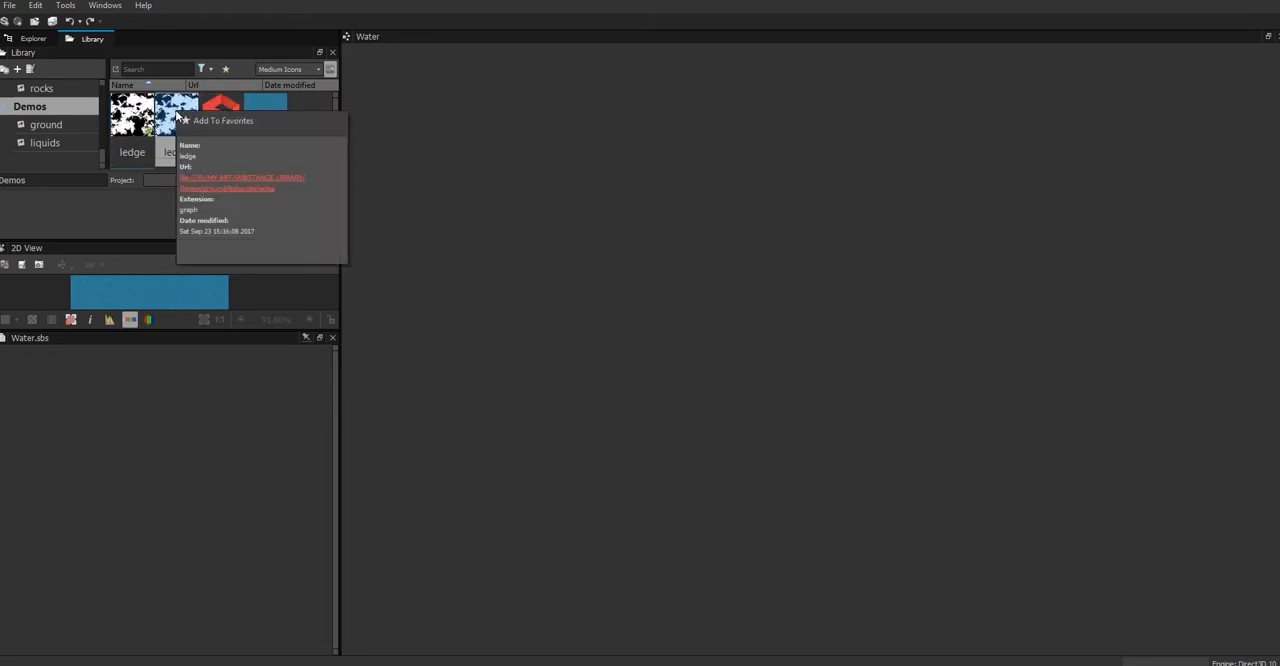
left_click(224, 104)
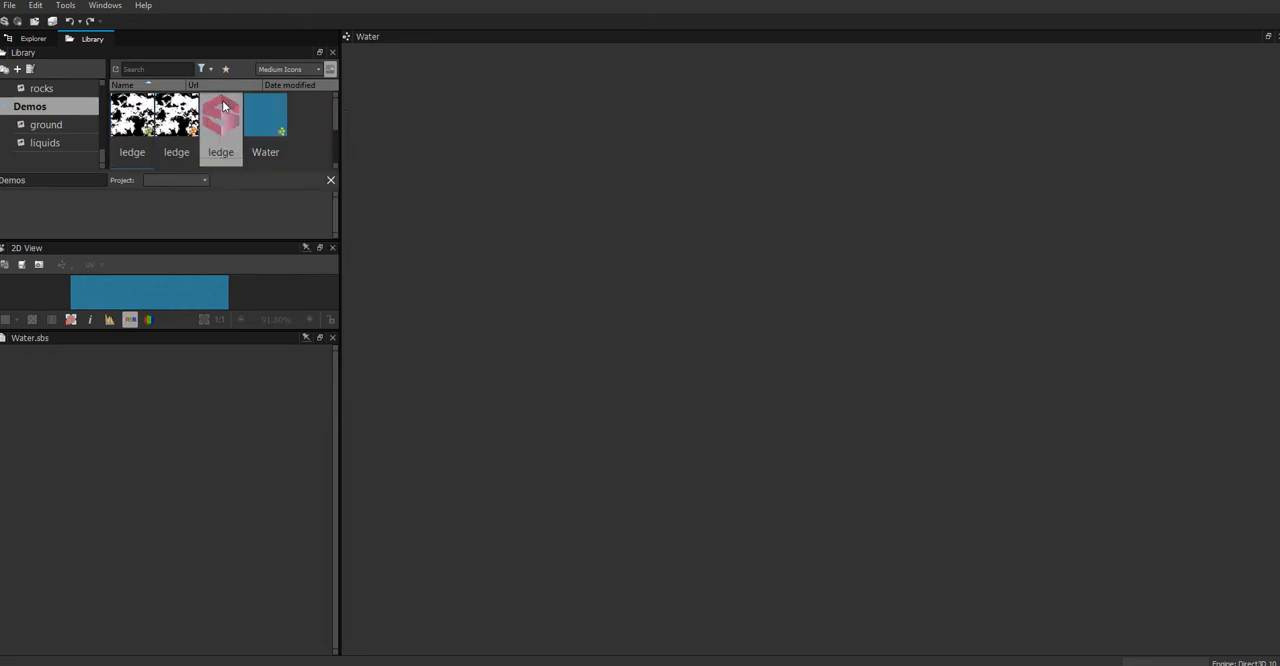
mouse_move(212, 120)
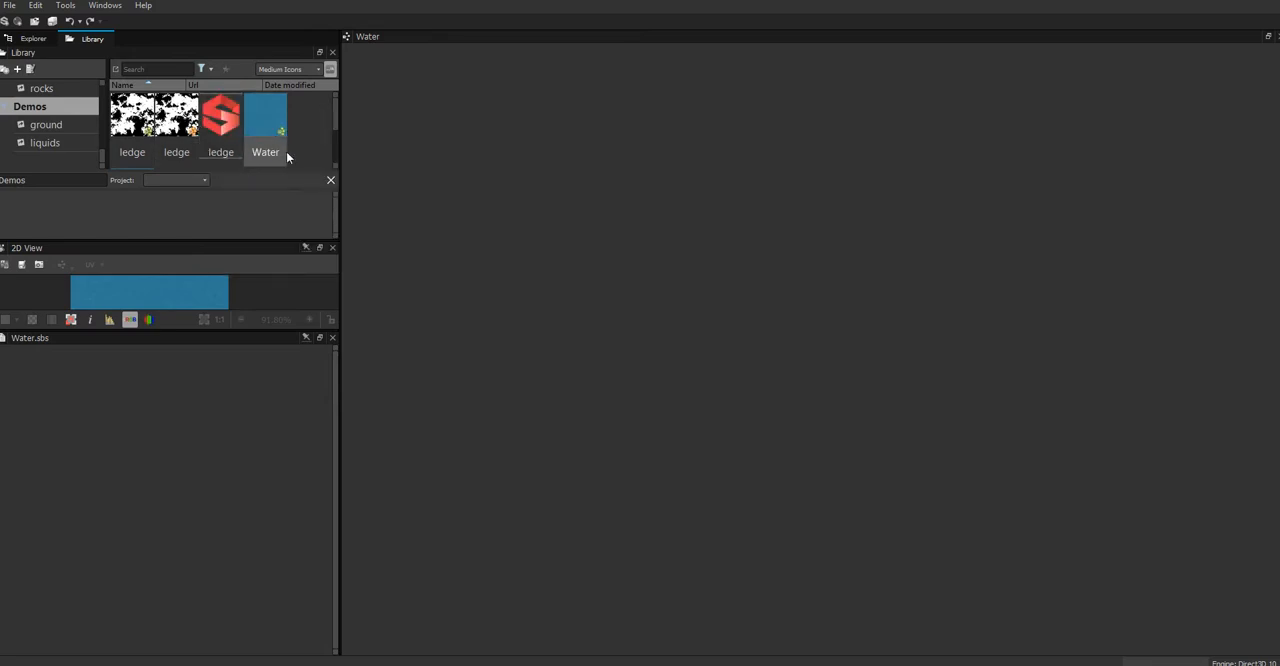
left_click_drag(335, 122, 329, 161)
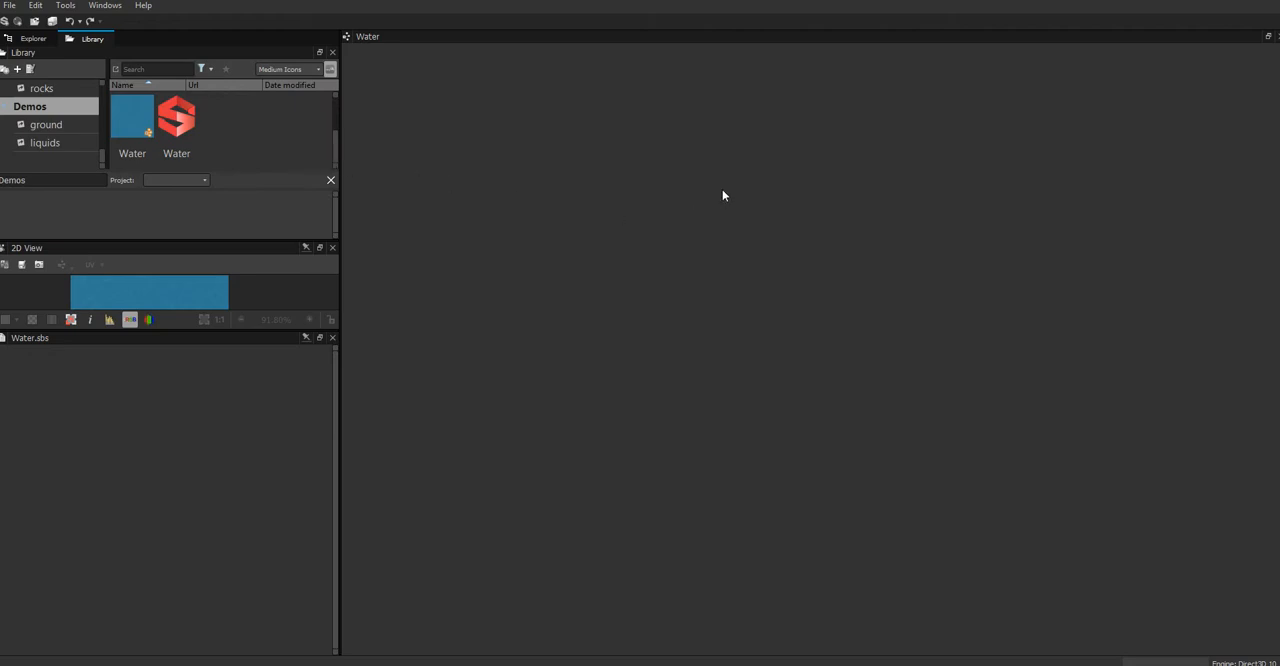
Step: Open the ledge graph from the ledge.sbs package and look over its node chain through to the mask output
left_click(31, 38)
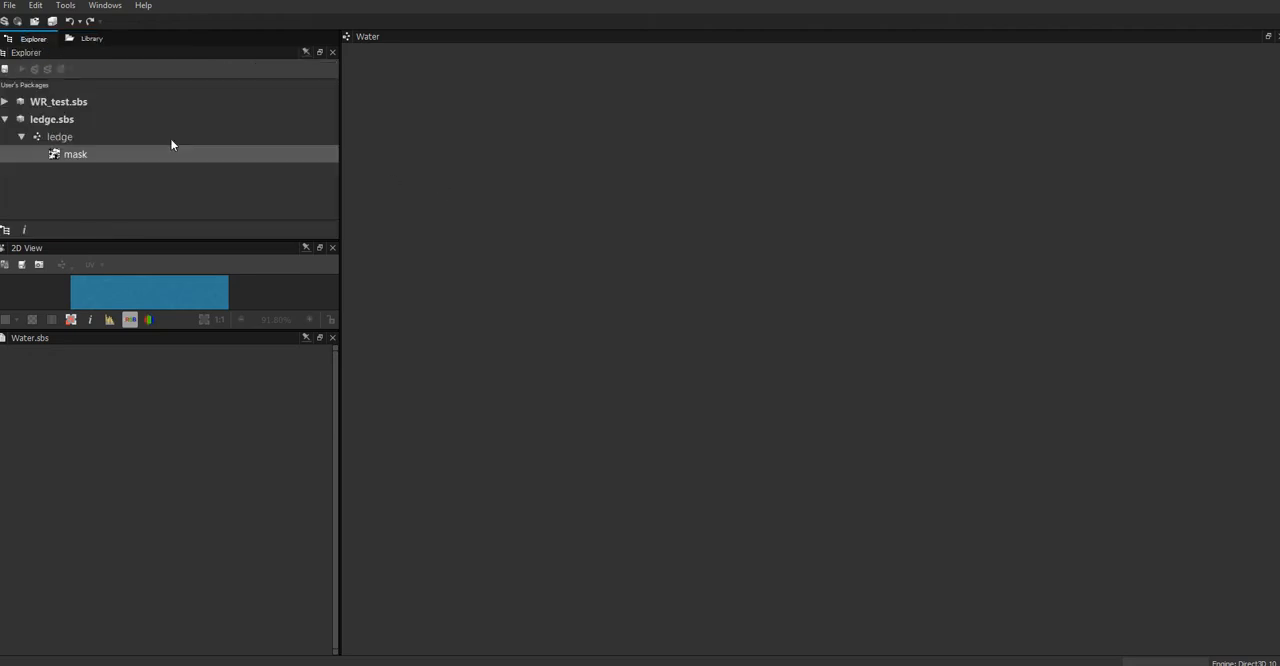
left_click(60, 137)
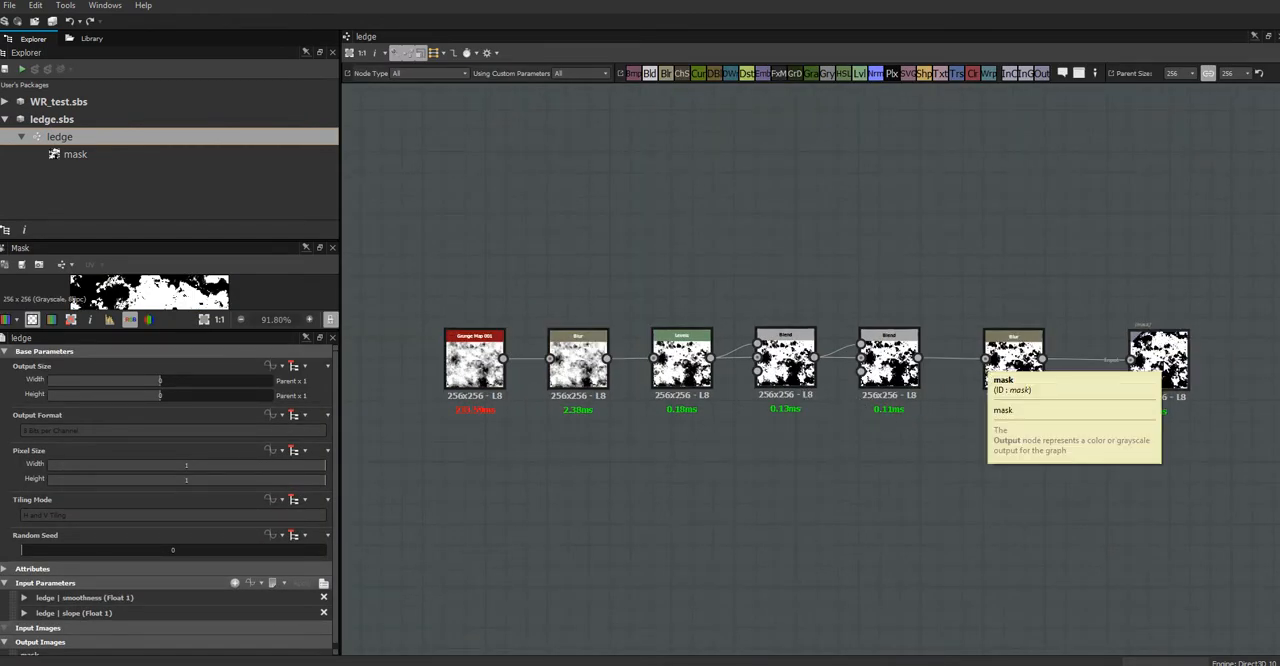
middle_click_drag(840, 280, 568, 306)
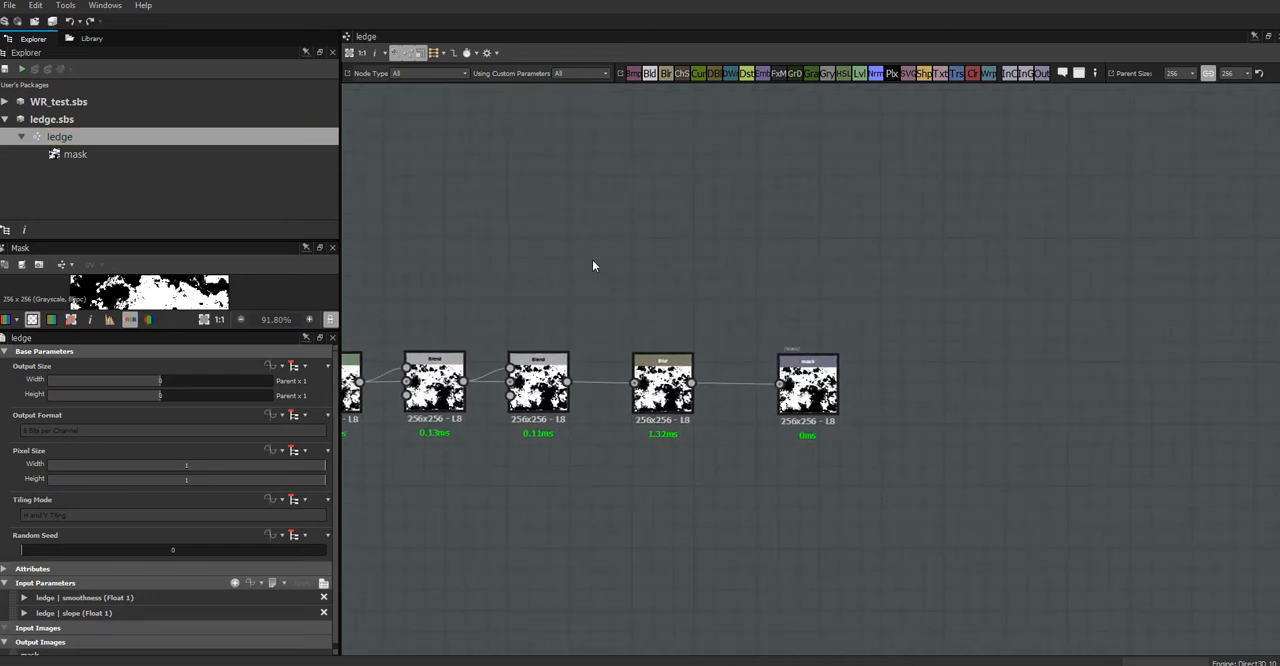
middle_click_drag(594, 266, 663, 288)
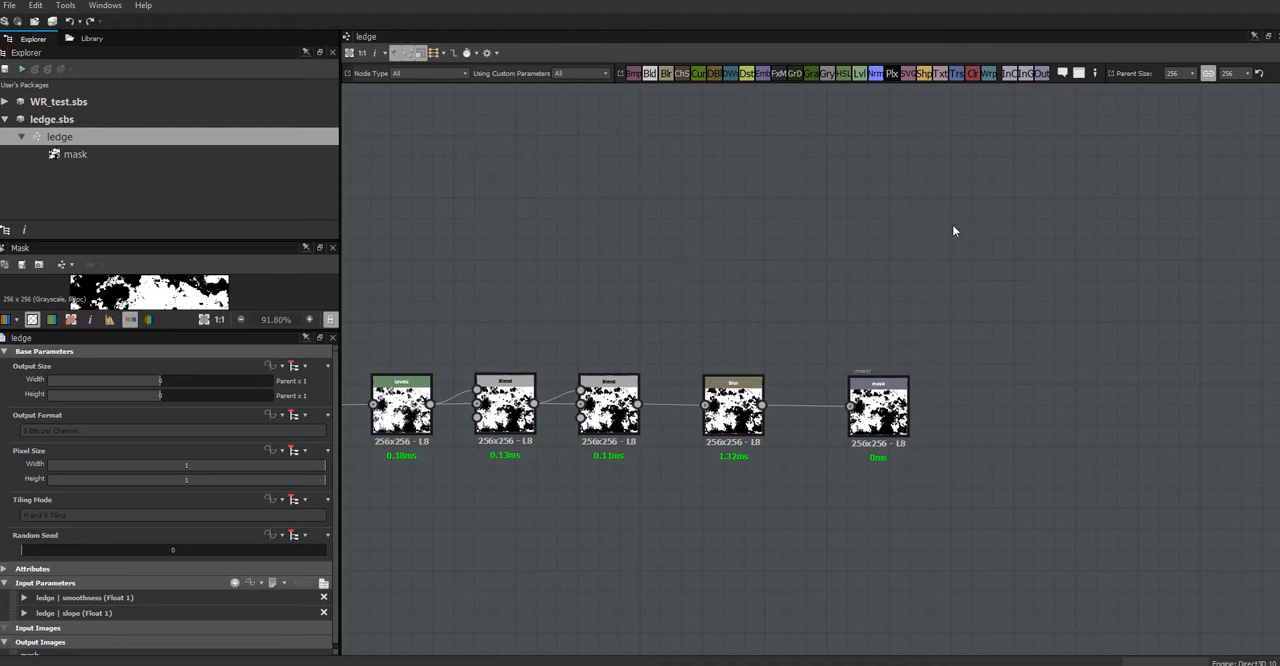
middle_click_drag(694, 229, 737, 149)
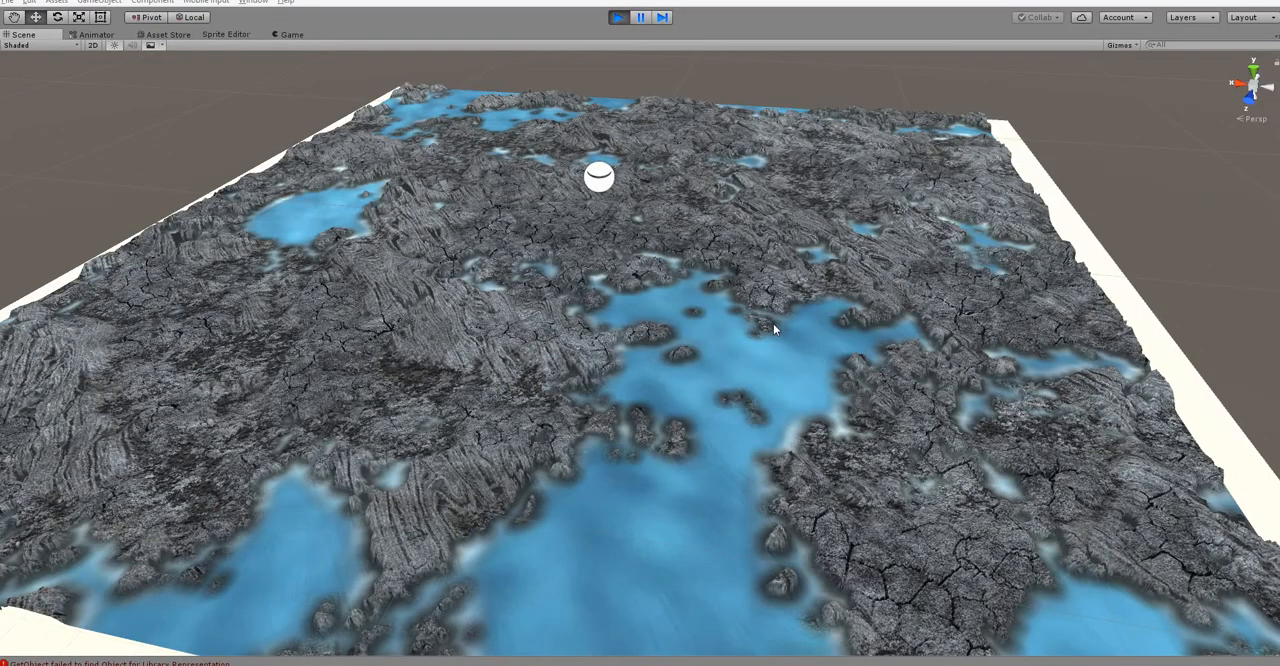
Step: Switch to Unity and examine the terrain's rock and water areas from several angles and distances in the Scene view
left_click_drag(687, 386, 715, 520, "alt")
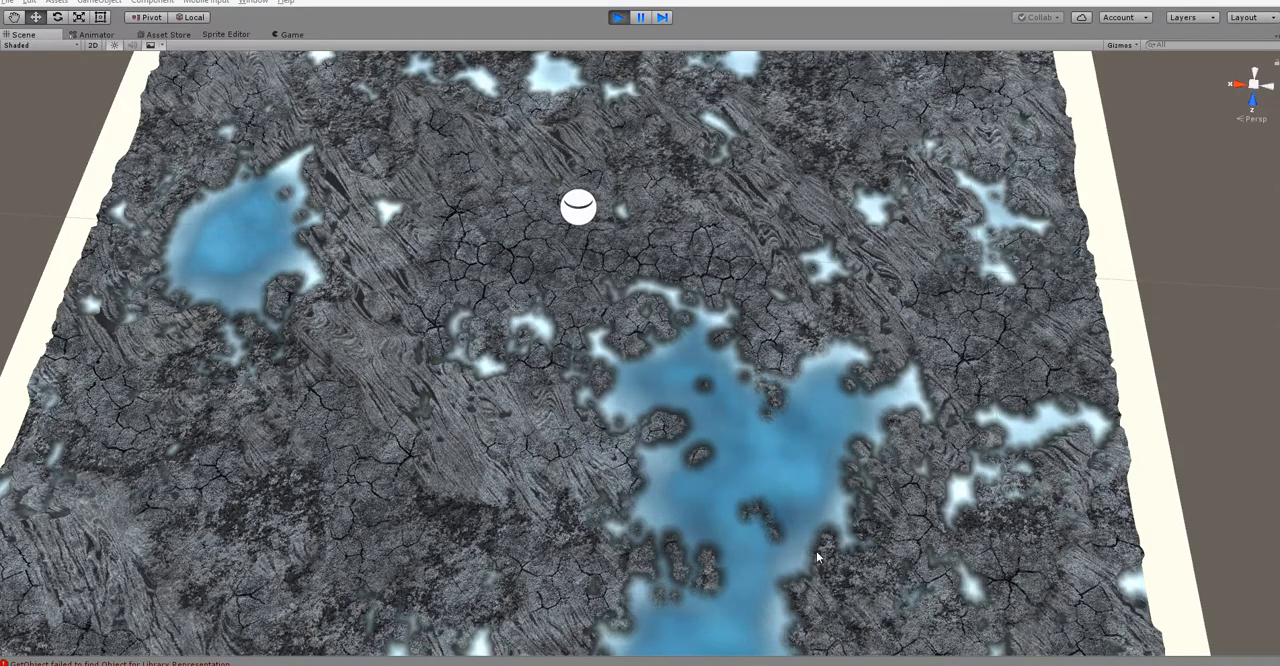
left_click_drag(774, 532, 935, 445, "alt")
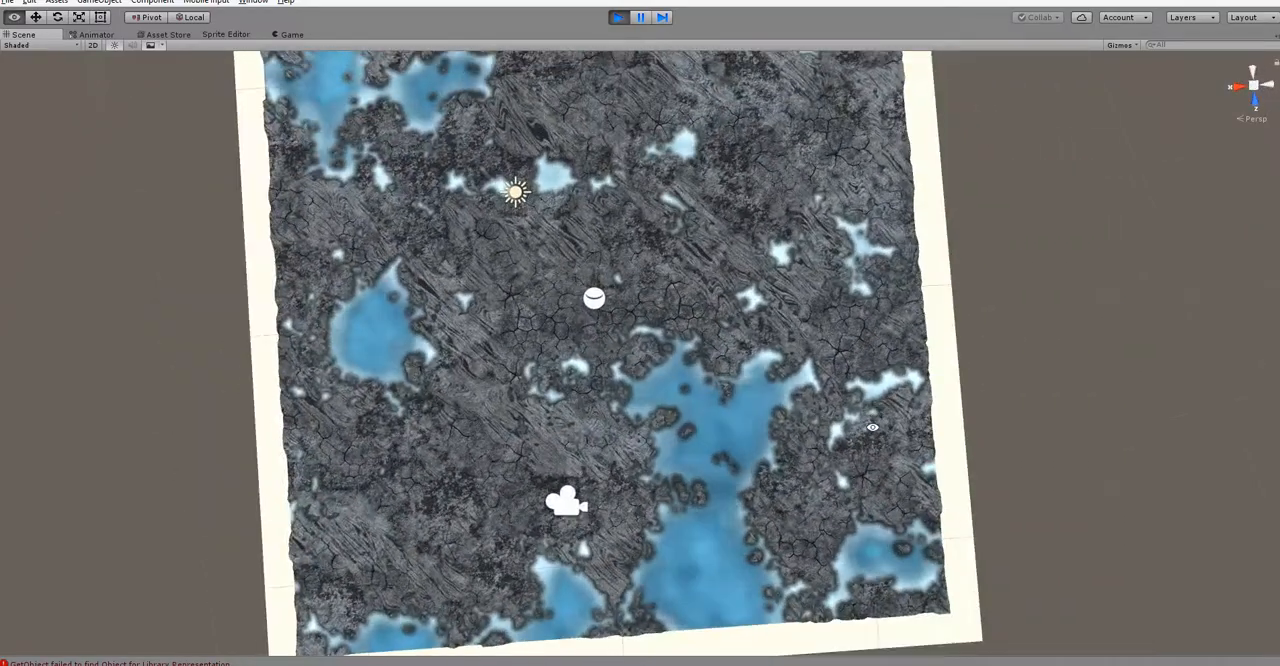
right_click_drag(935, 445, 1058, 580, "alt")
left_click_drag(510, 475, 791, 366, "alt")
right_click_drag(746, 454, 615, 418, "alt")
left_click_drag(615, 418, 768, 368, "alt")
right_click_drag(768, 368, 828, 410, "alt")
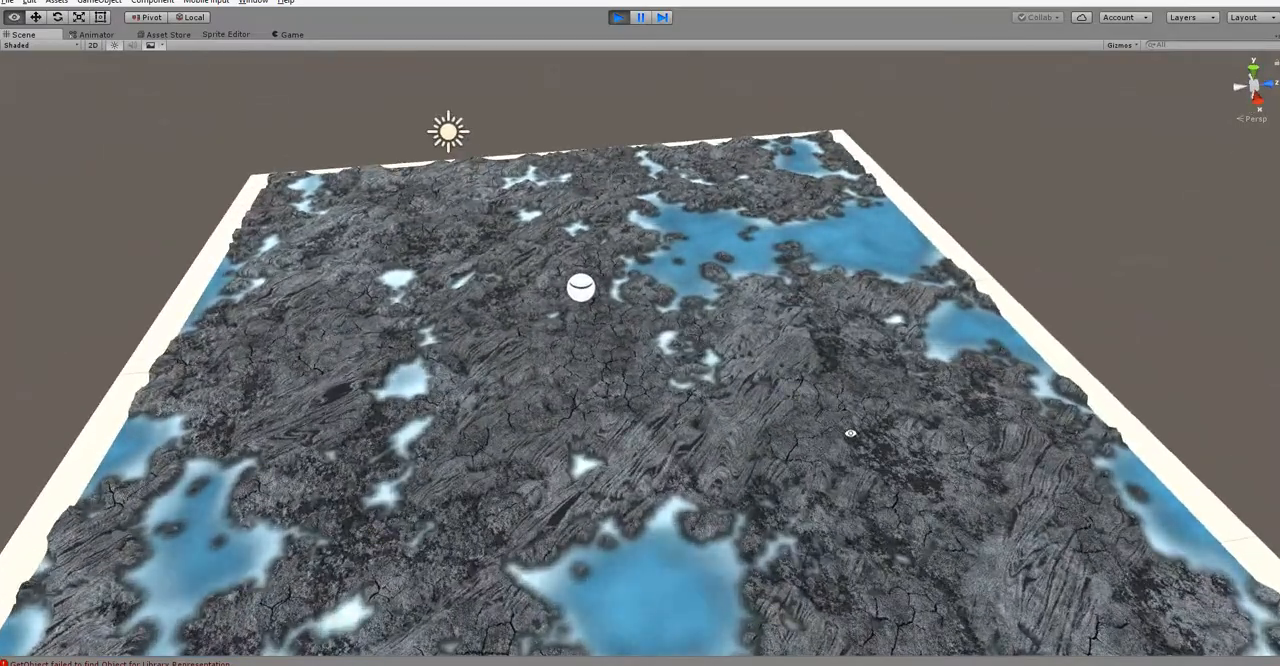
left_click_drag(828, 410, 345, 450, "alt")
right_click_drag(626, 431, 809, 534, "alt")
left_click_drag(809, 534, 709, 573, "alt")
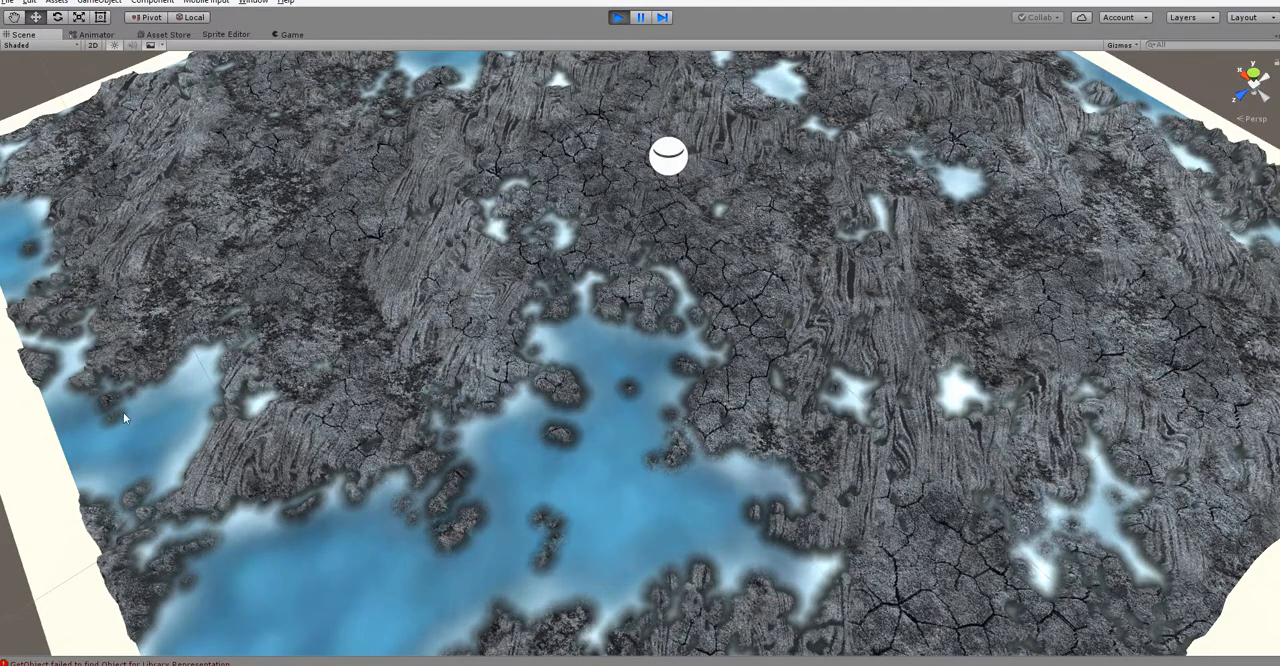
left_click_drag(553, 539, 735, 497, "alt")
scroll(584, 459, "down", 5, "alt")
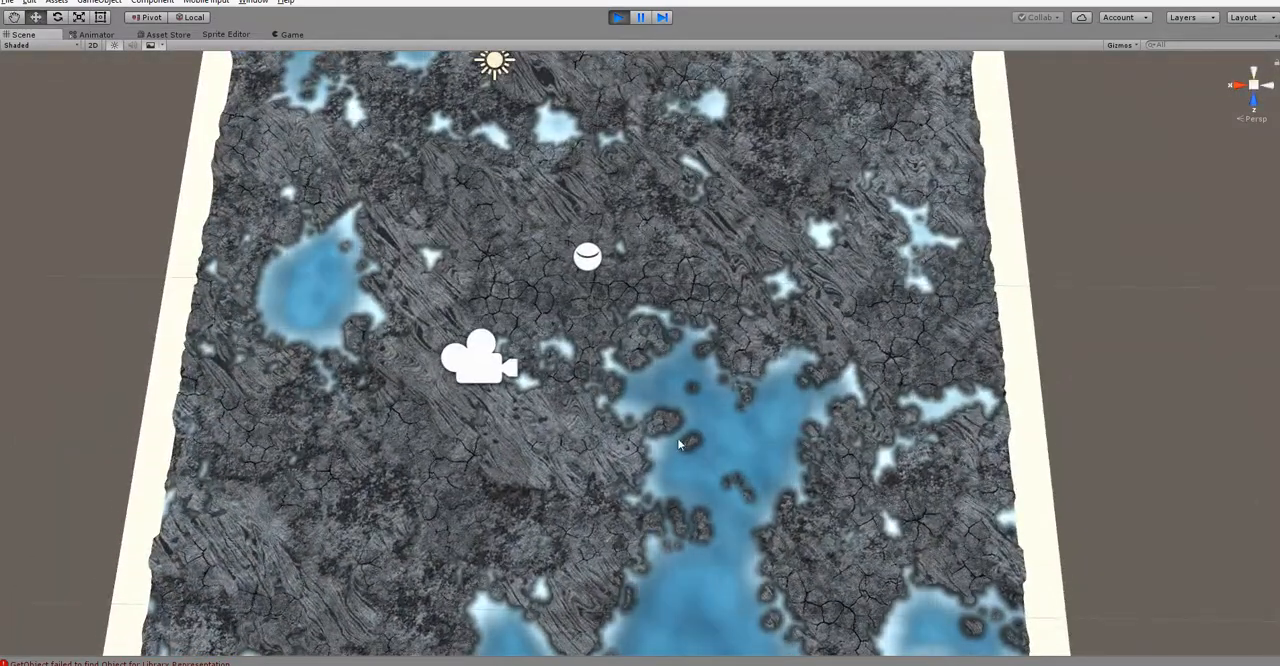
left_click_drag(572, 374, 501, 394, "alt")
scroll(557, 439, "up", 3)
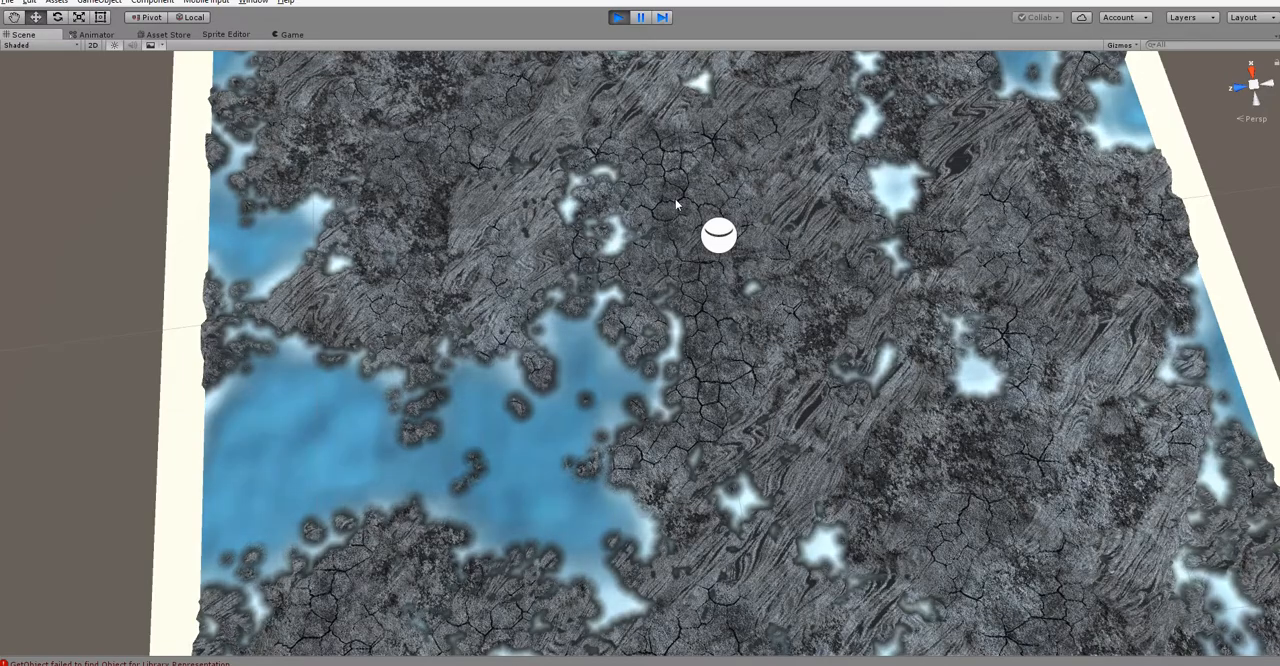